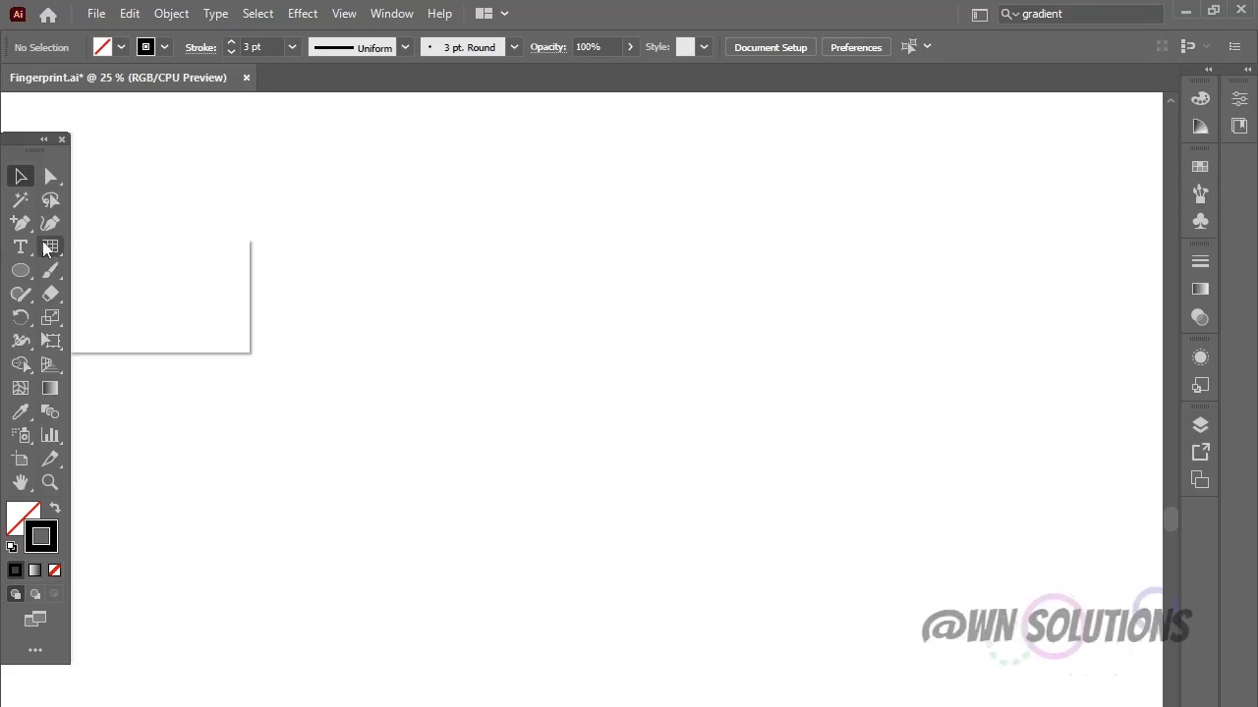
- Create a 160 by 160 pt rectangular grid with 16 horizontal and 16 vertical dividers, using the outside rectangle as frame
{"action": "left_click", "coordinate": [150, 320]}
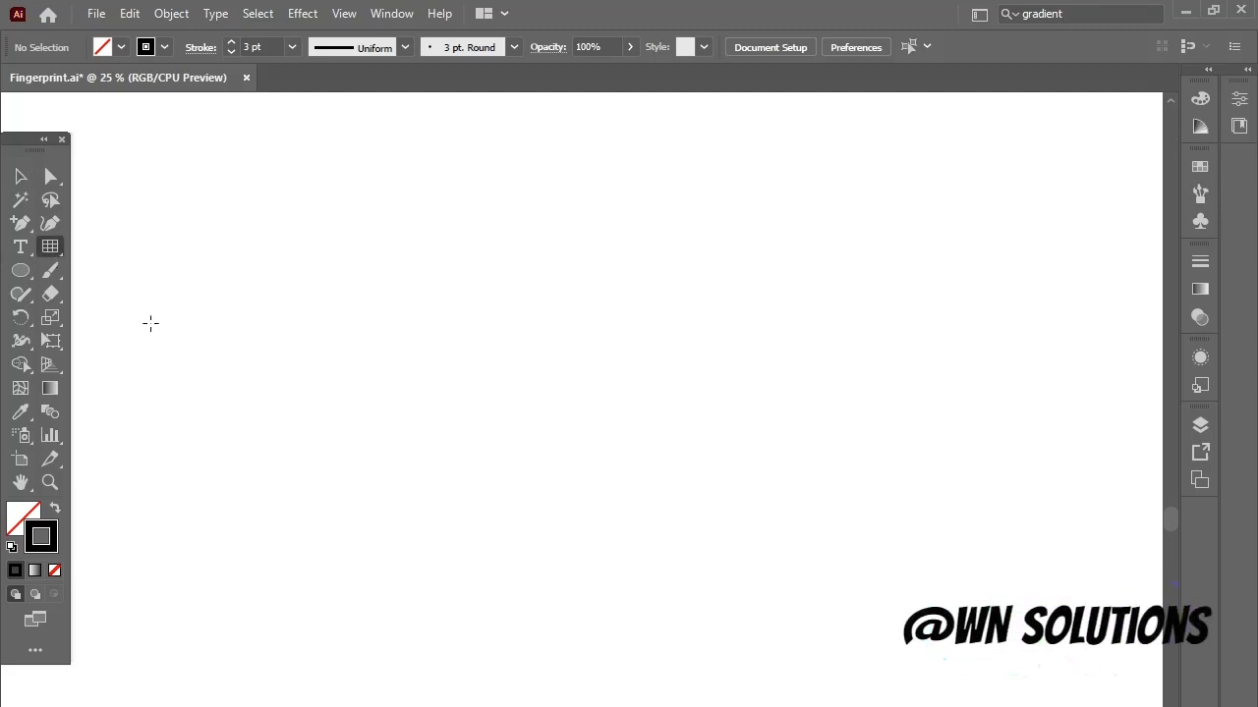
{"action": "left_click", "coordinate": [236, 196]}
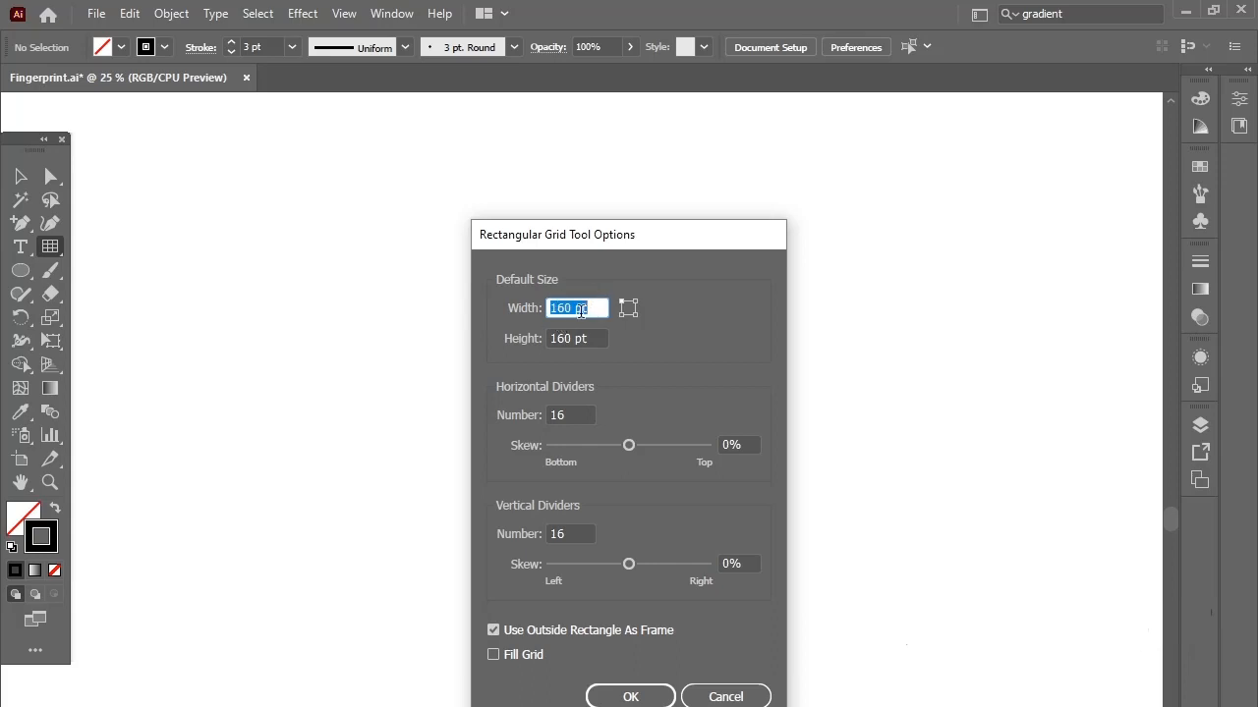
{"action": "type", "text": "16"}
{"action": "key", "text": "Tab"}
{"action": "type", "text": "160"}
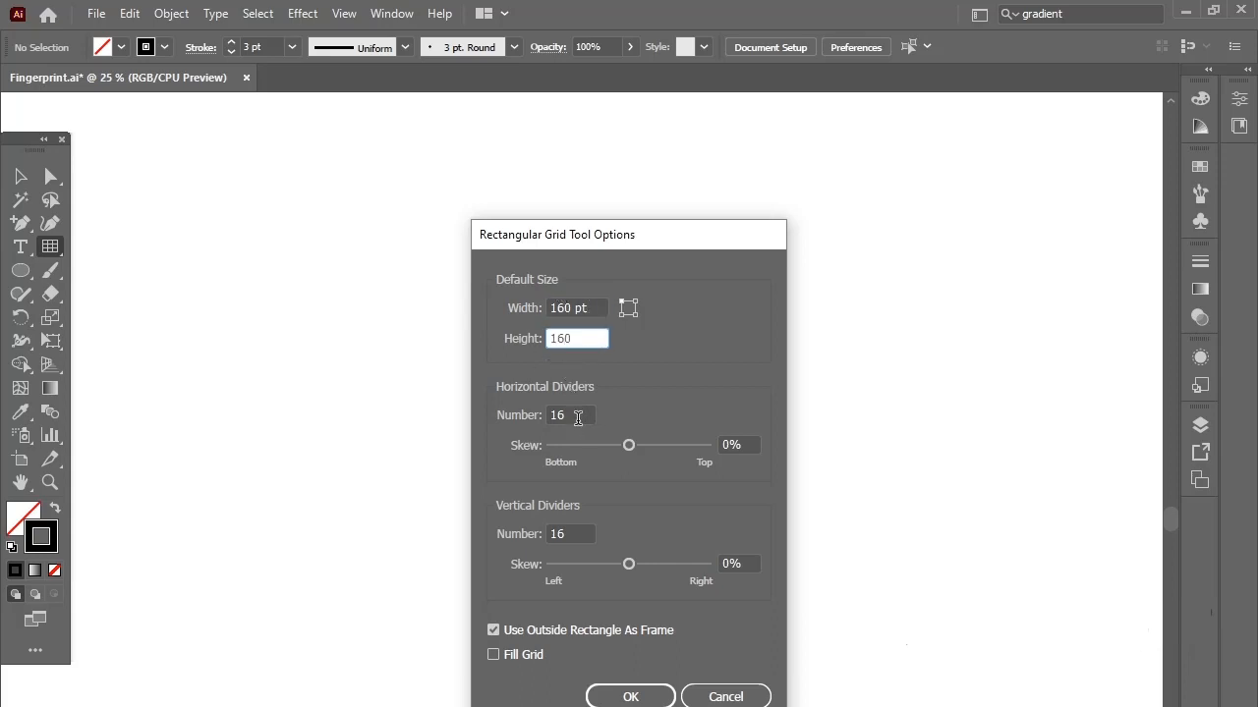
{"action": "key", "text": "Tab"}
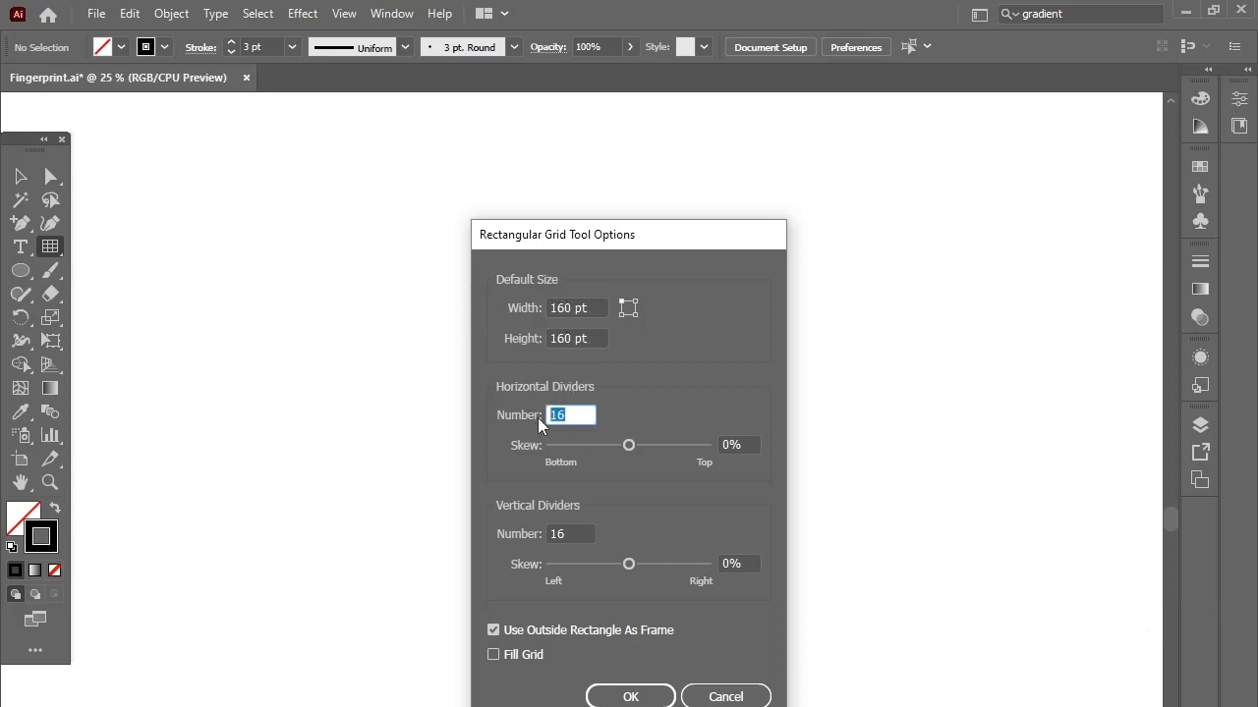
{"action": "type", "text": "16"}
{"action": "key", "text": "Tab"}
{"action": "type", "text": "16"}
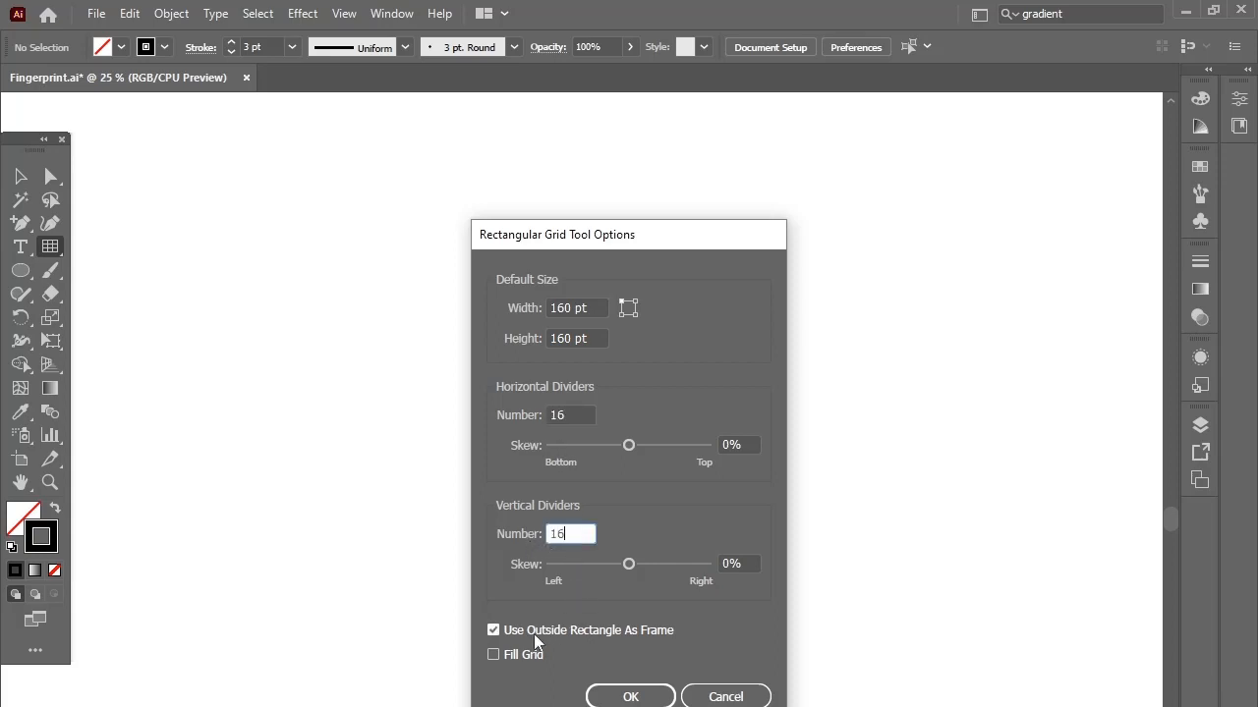
{"action": "left_click", "coordinate": [513, 637]}
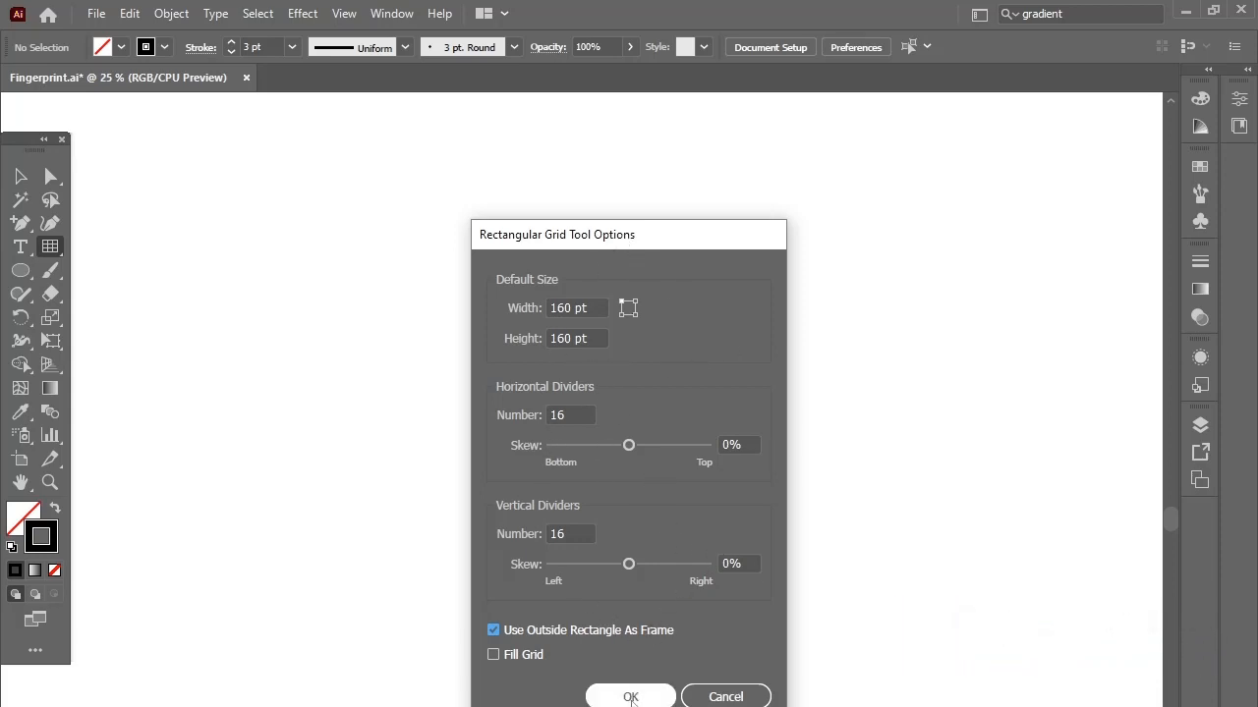
{"action": "left_click_drag", "start_coordinate": [724, 230], "coordinate": [989, 161]}
{"action": "left_click", "coordinate": [892, 639]}
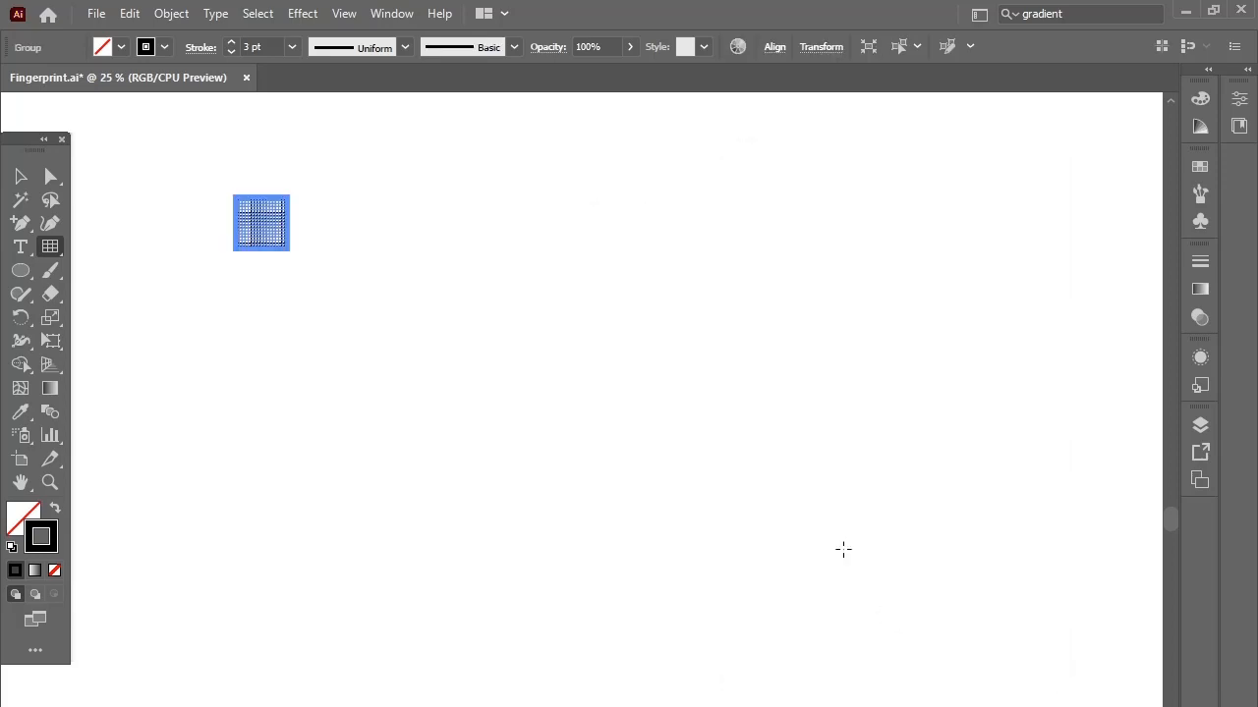
- Enlarge the grid proportionally to fill most of the visible canvas height and move it to the middle of the view
{"action": "key", "text": "v"}
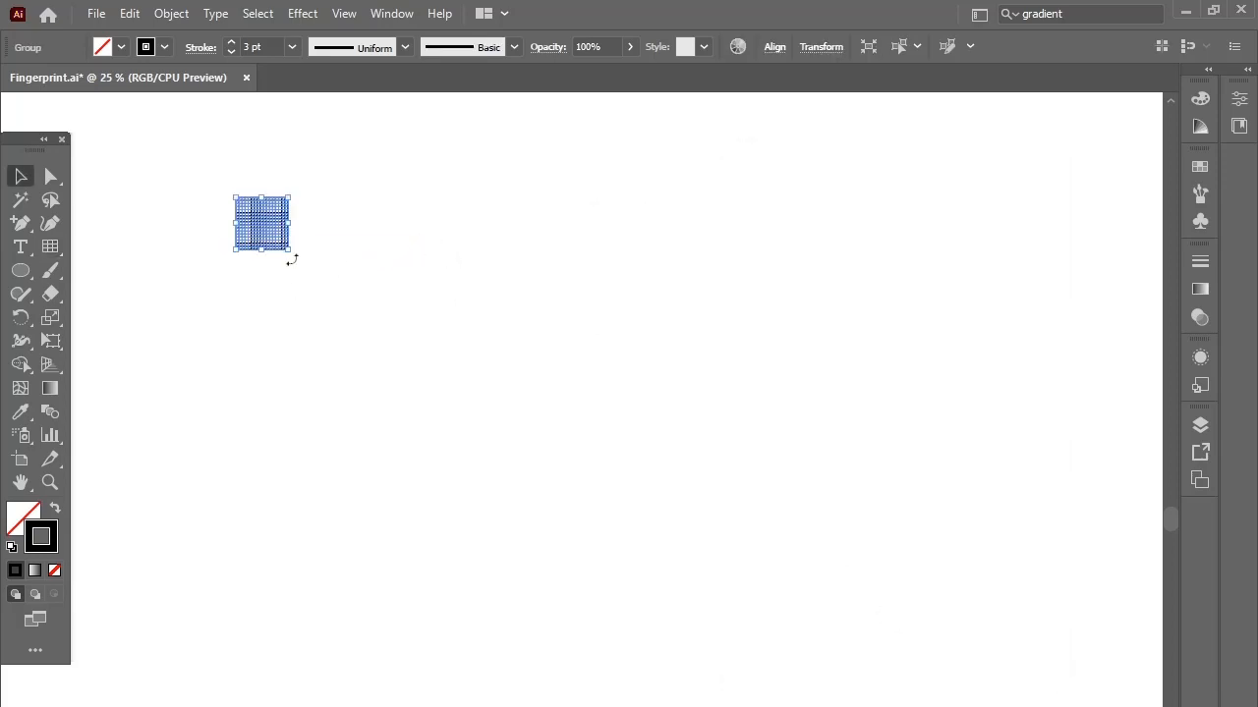
{"action": "left_click_drag", "start_coordinate": [287, 250], "coordinate": [365, 326]}
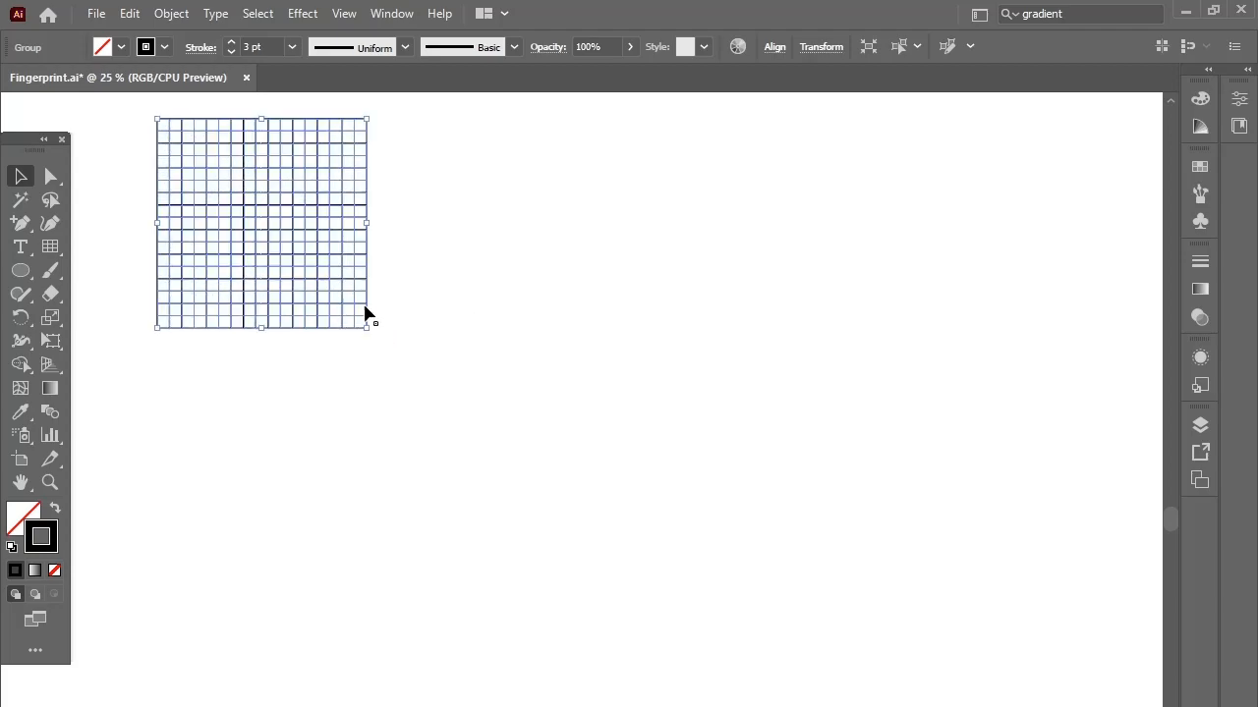
{"action": "left_click_drag", "start_coordinate": [305, 231], "coordinate": [603, 329]}
{"action": "left_click_drag", "start_coordinate": [689, 427], "coordinate": [860, 548]}
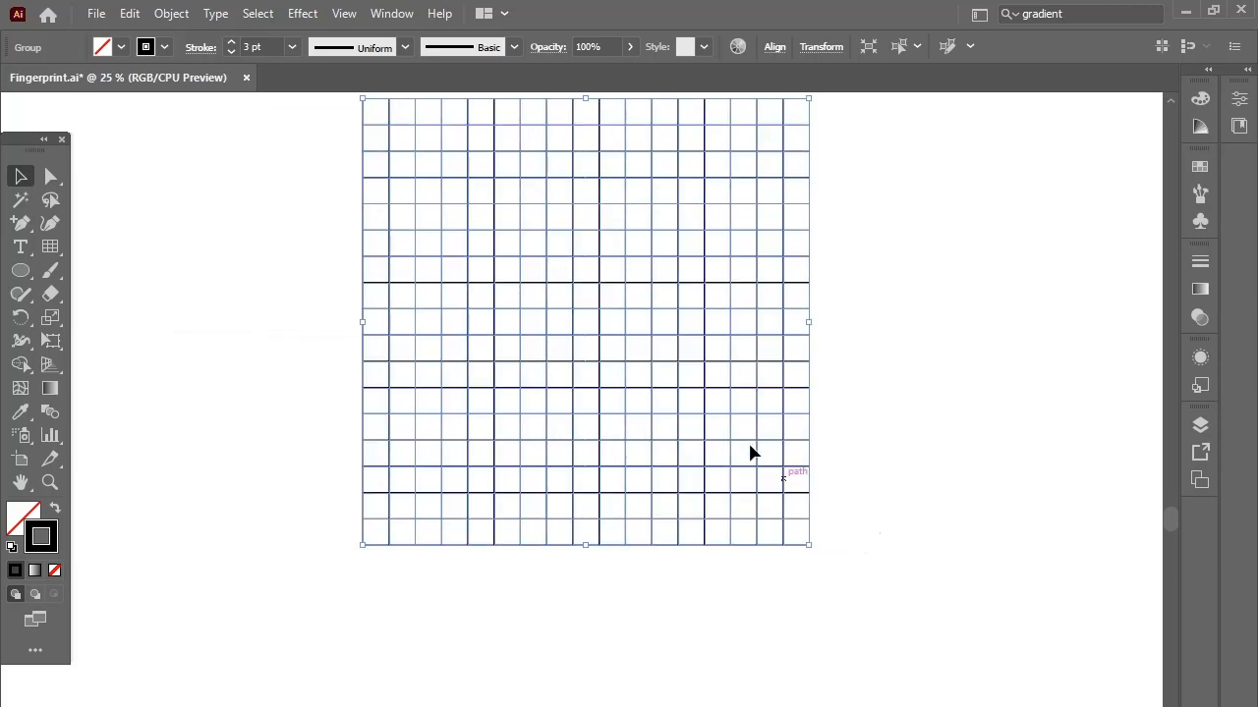
{"action": "left_click_drag", "start_coordinate": [599, 310], "coordinate": [603, 390]}
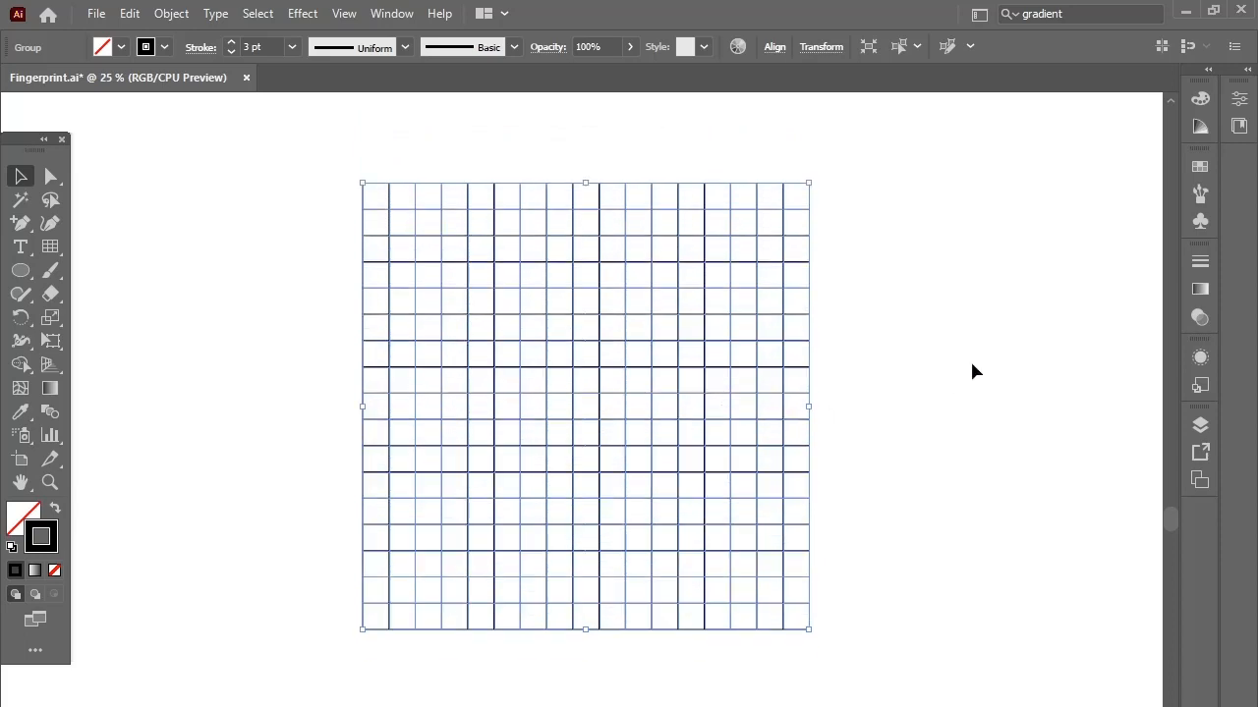
{"action": "left_click", "coordinate": [971, 364]}
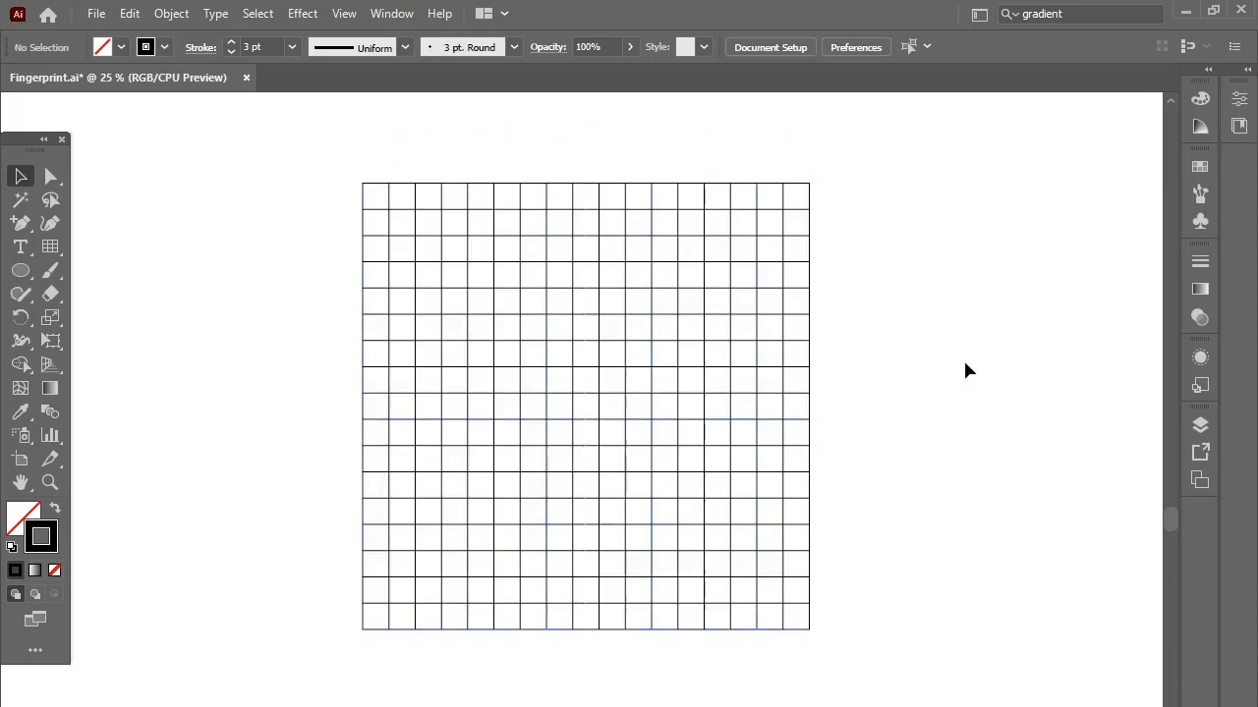
- Set the grid's opacity to 30%
{"action": "left_click", "coordinate": [804, 268]}
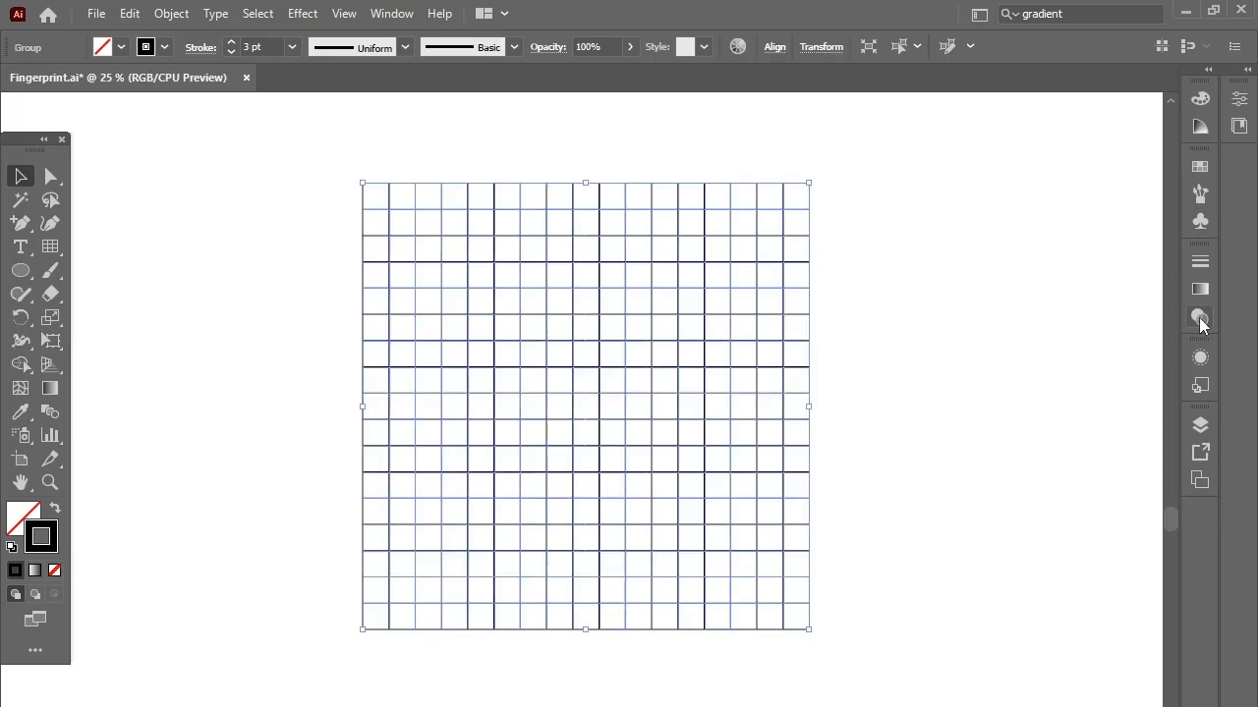
{"action": "left_click", "coordinate": [1200, 317]}
{"action": "left_click", "coordinate": [1122, 281]}
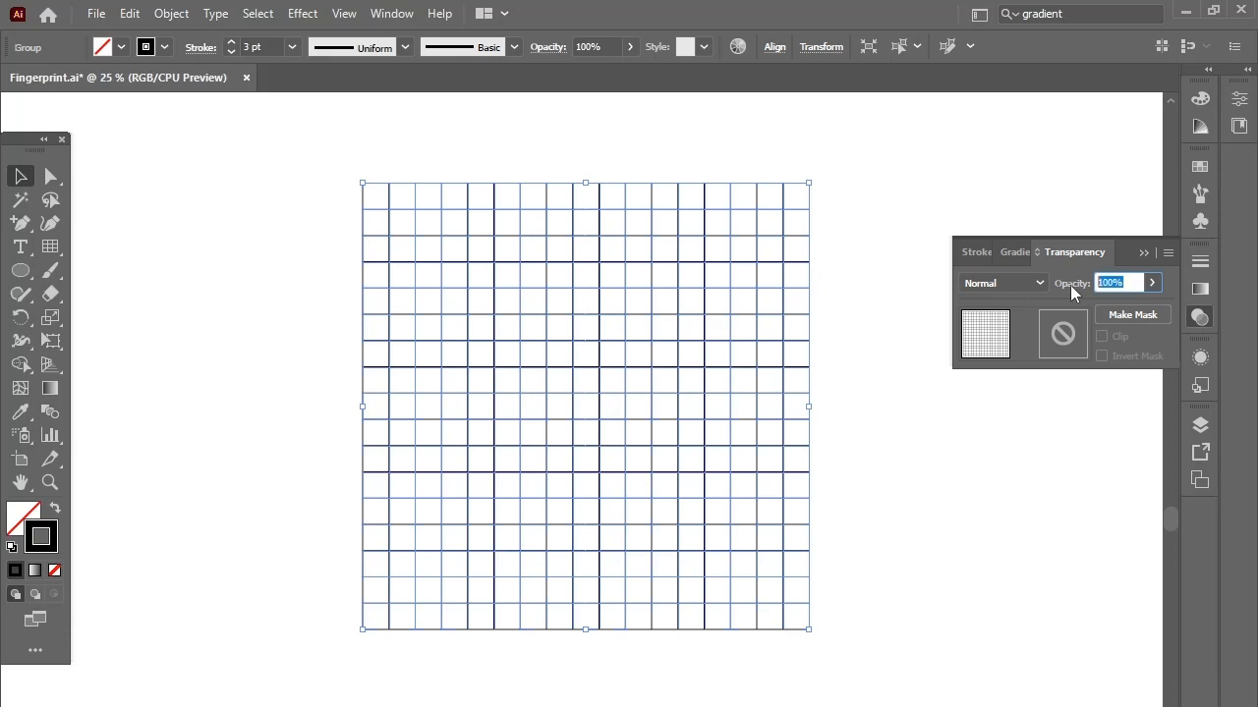
{"action": "type", "text": "30"}
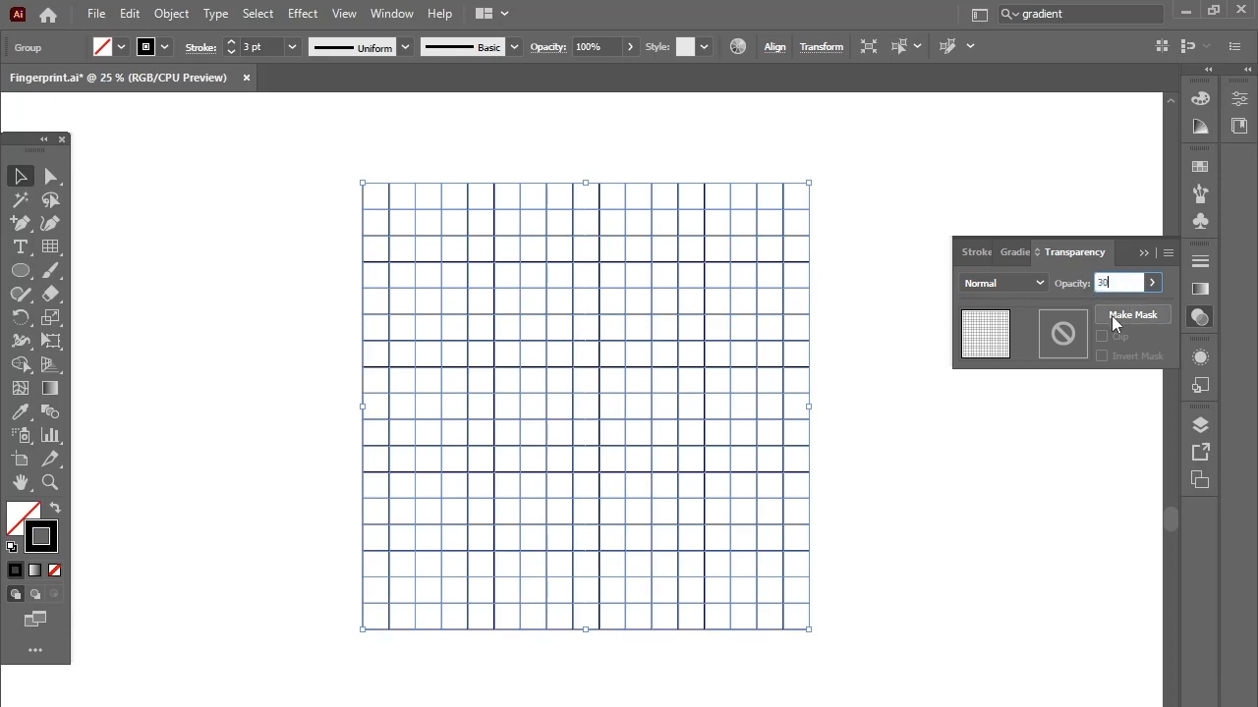
{"action": "key", "text": "Return"}
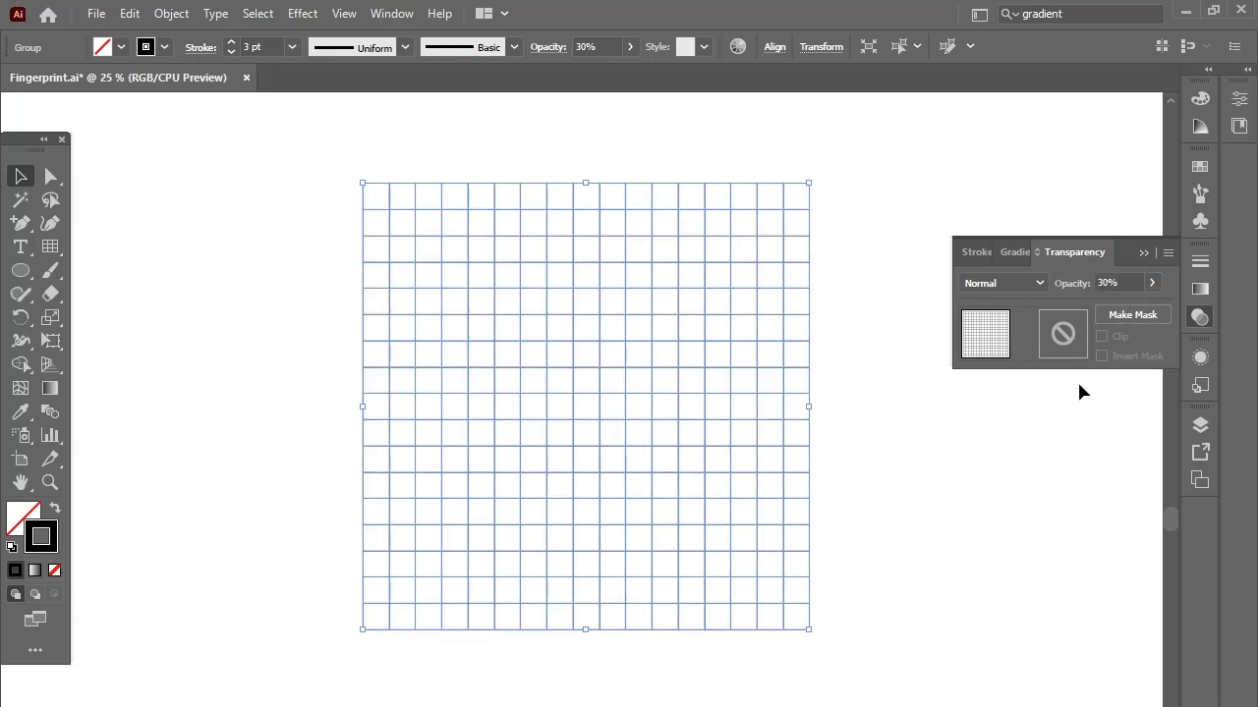
{"action": "left_click", "coordinate": [1064, 412]}
{"action": "left_click", "coordinate": [698, 334]}
{"action": "left_click", "coordinate": [291, 48]}
{"action": "left_click", "coordinate": [315, 173]}
{"action": "left_click", "coordinate": [384, 334]}
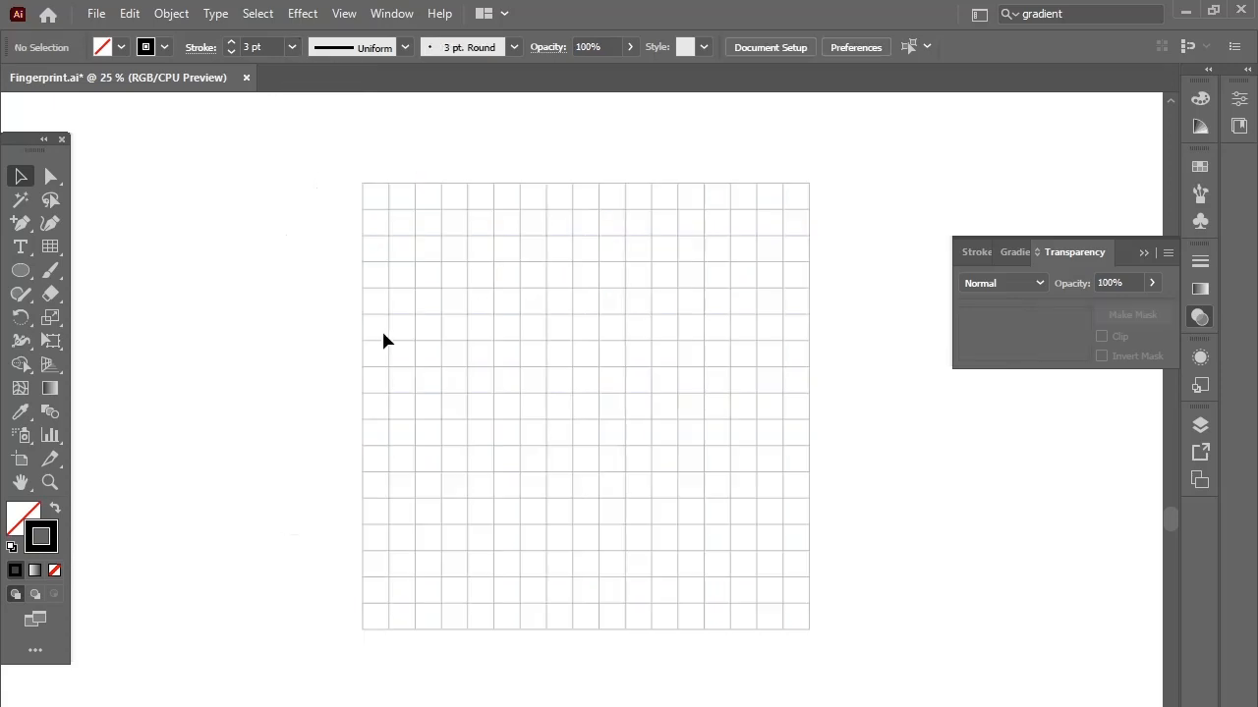
{"action": "left_click", "coordinate": [1148, 255]}
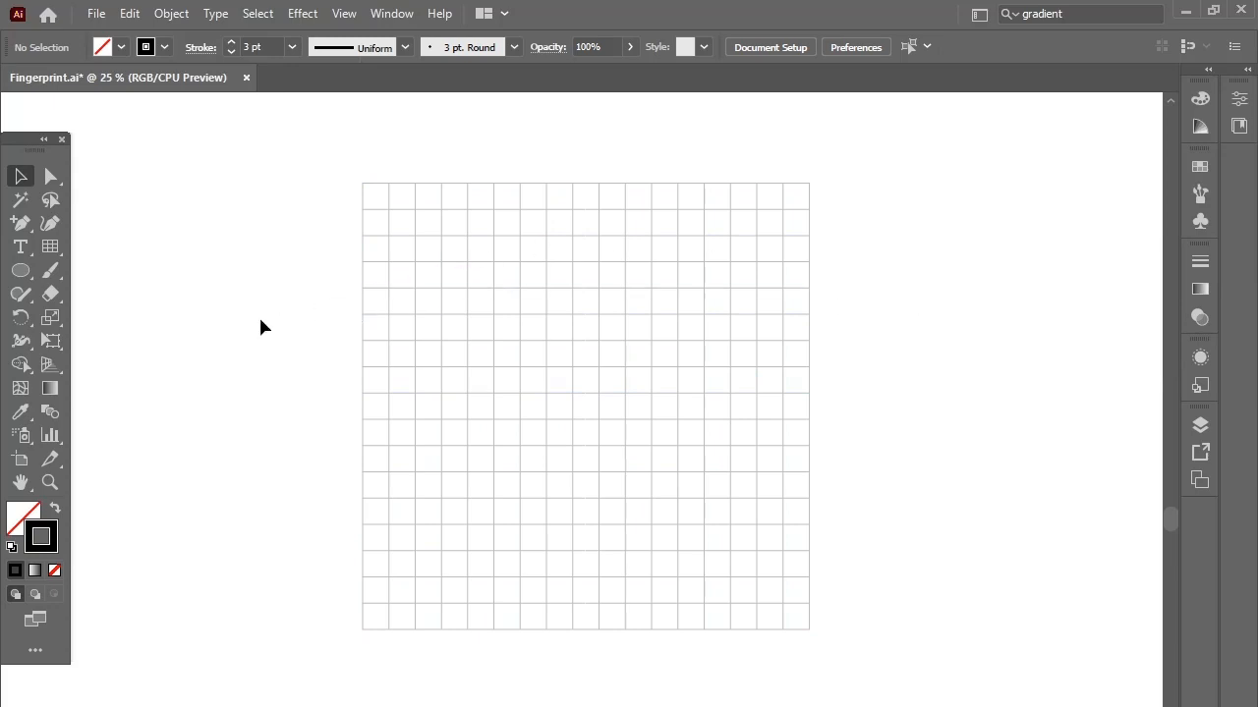
- Draw an unfilled circle as wide as the grid with the Ellipse tool and move it onto the grid's centre
{"action": "left_click", "coordinate": [21, 270]}
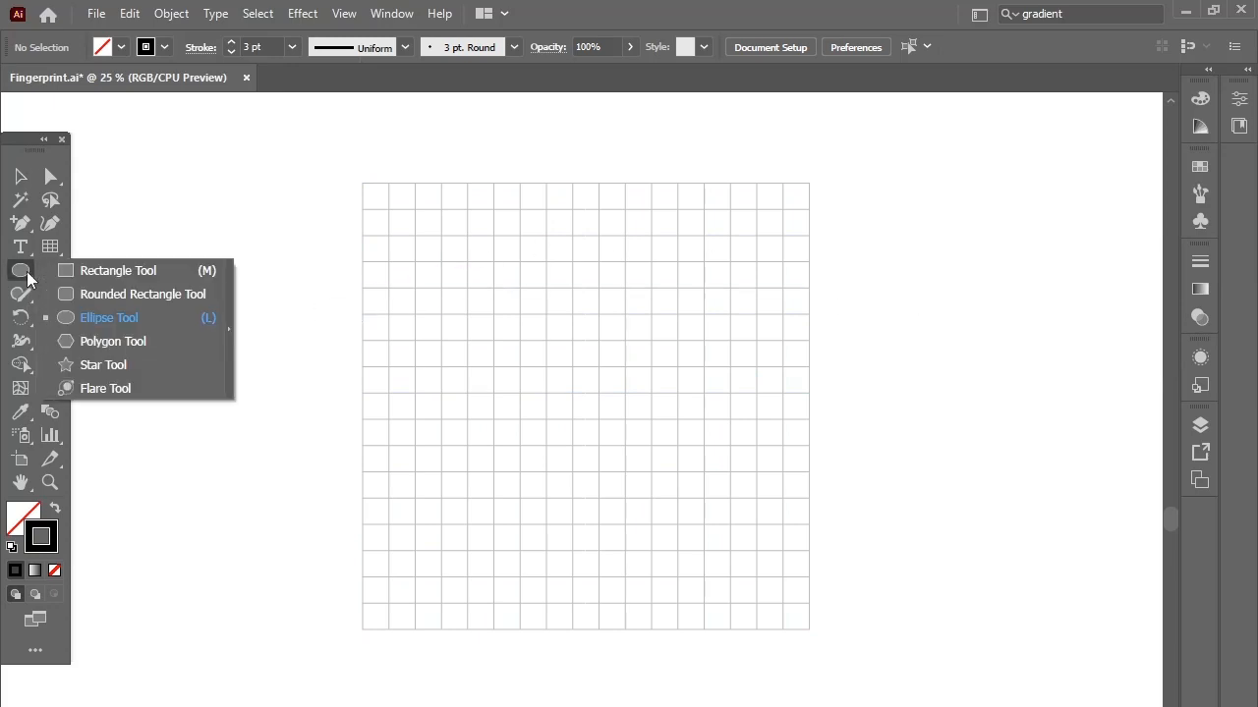
{"action": "left_click", "coordinate": [125, 319]}
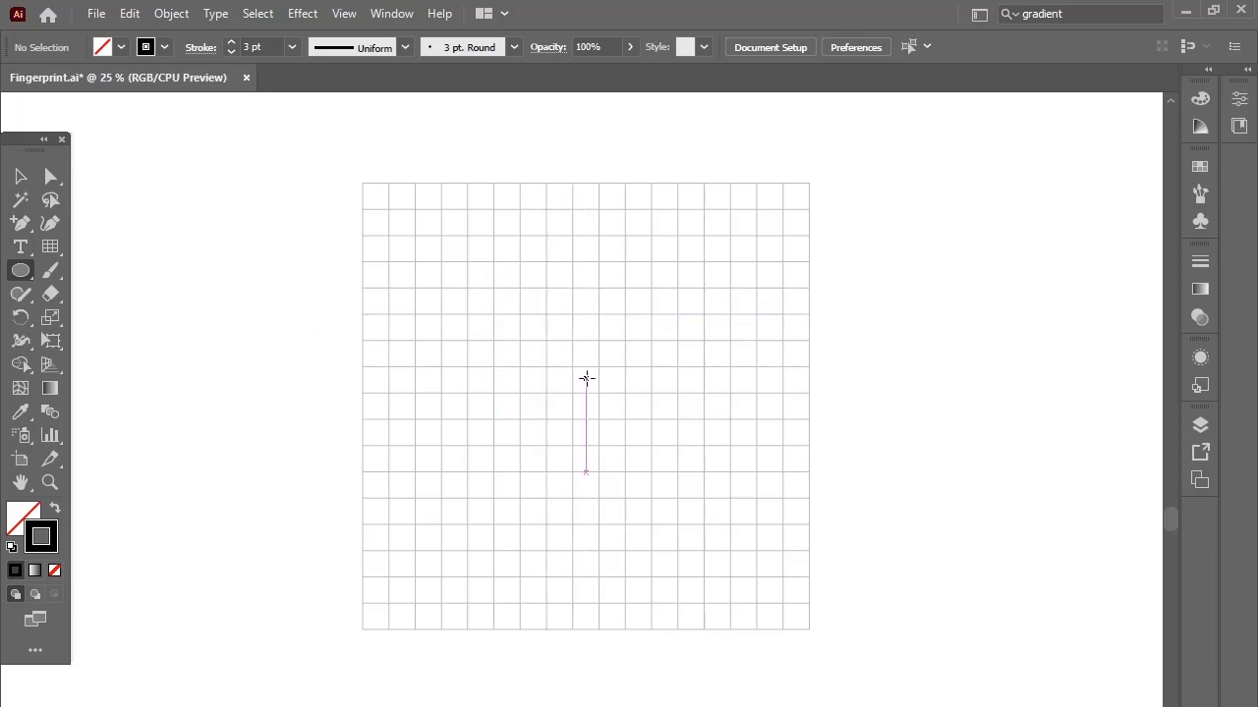
{"action": "left_click_drag", "start_coordinate": [586, 382], "coordinate": [805, 529]}
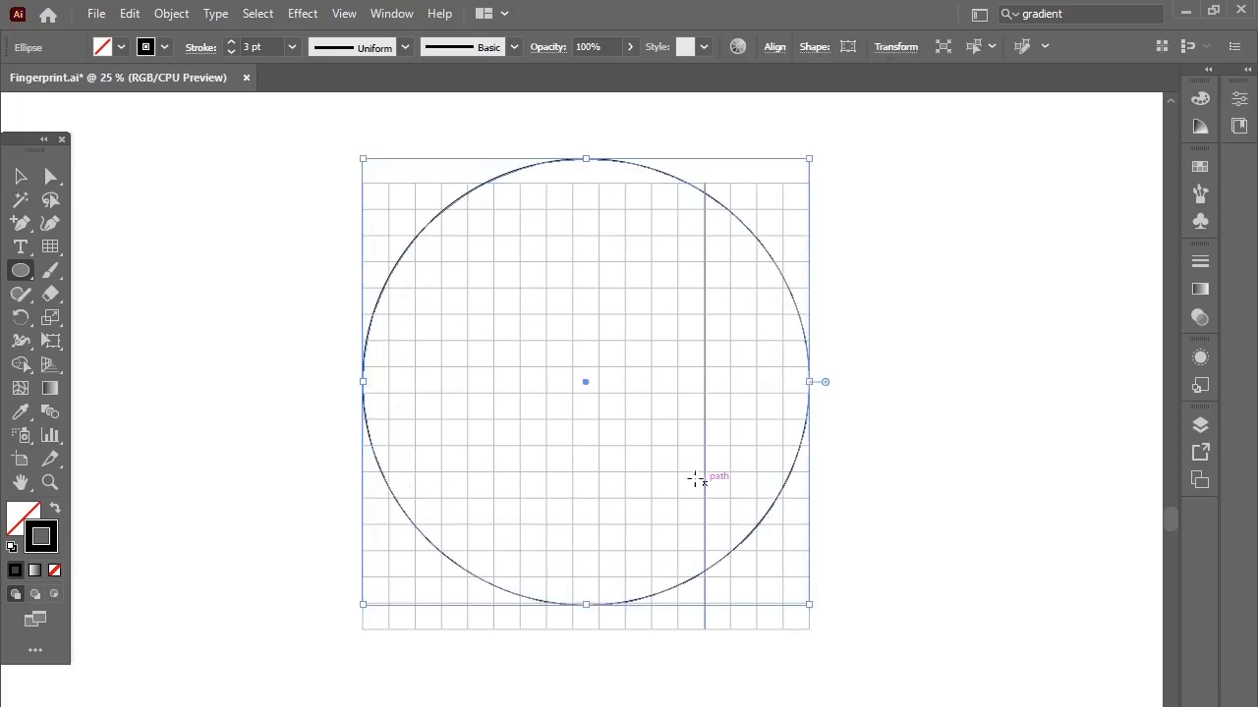
{"action": "key", "text": "v"}
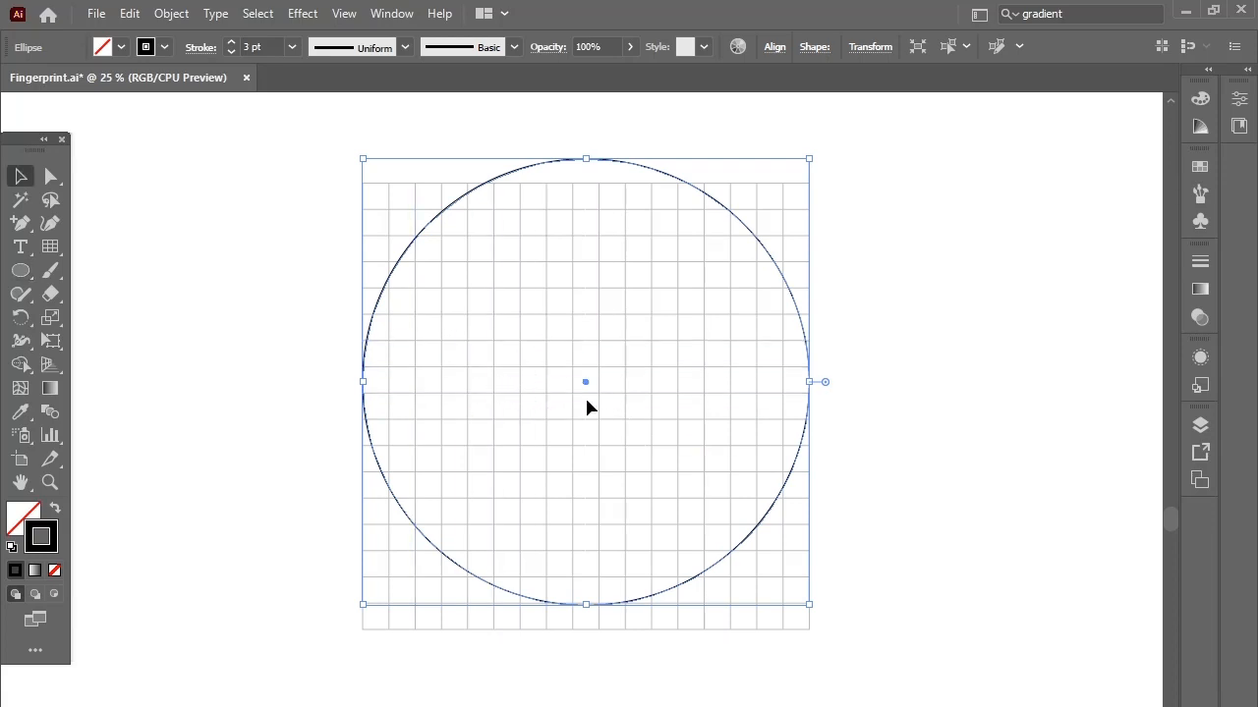
{"action": "left_click_drag", "start_coordinate": [586, 386], "coordinate": [587, 407]}
{"action": "left_click", "coordinate": [904, 401]}
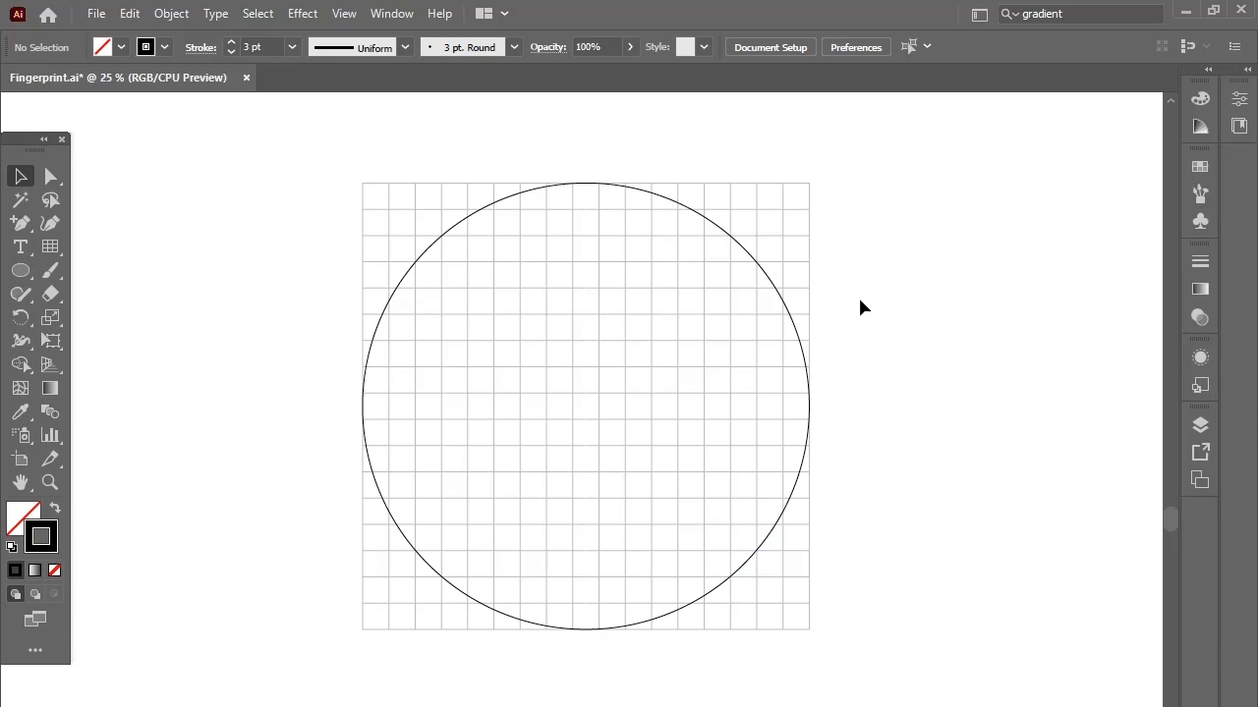
{"action": "left_click", "coordinate": [640, 195]}
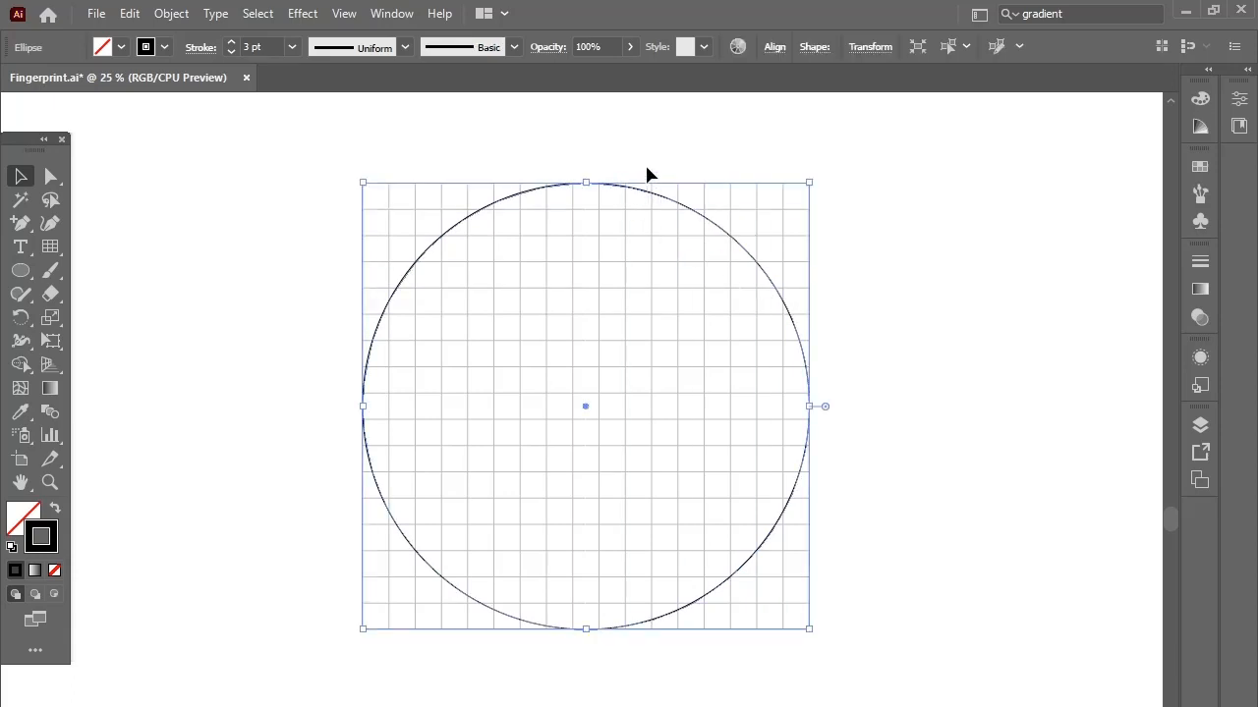
{"action": "left_click", "coordinate": [845, 273]}
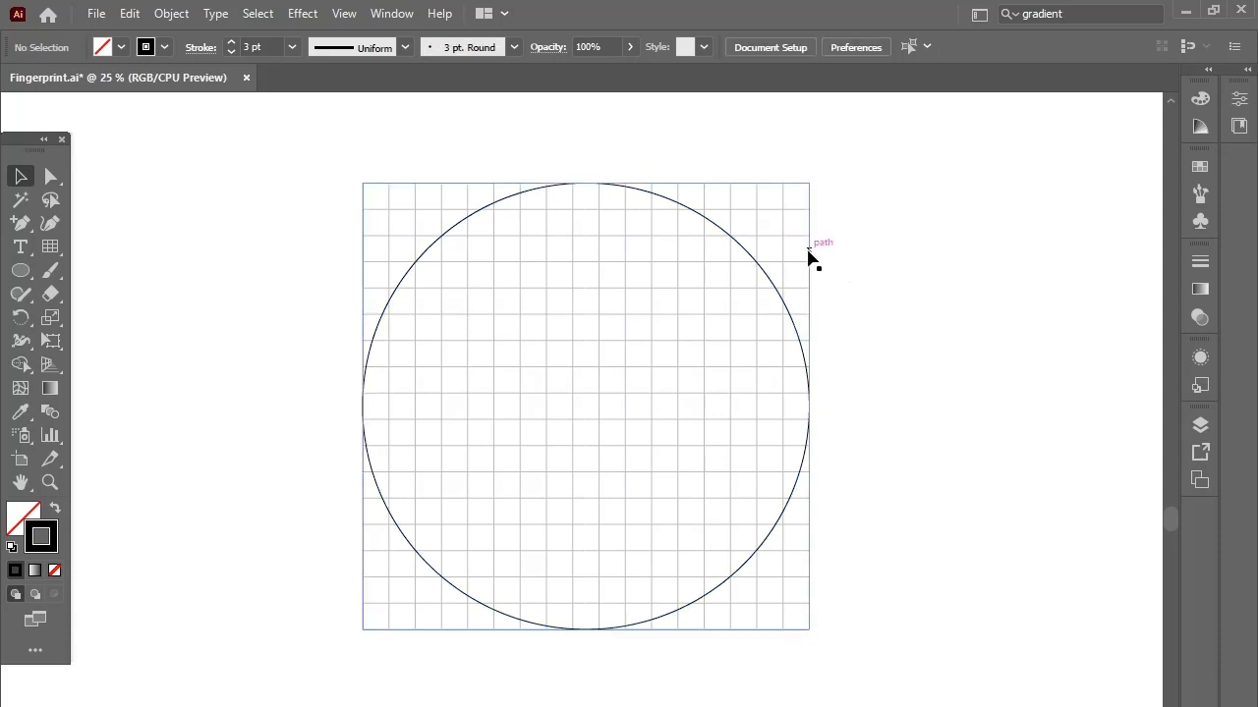
{"action": "left_click", "coordinate": [808, 257]}
{"action": "left_click", "coordinate": [765, 276], "text": "shift"}
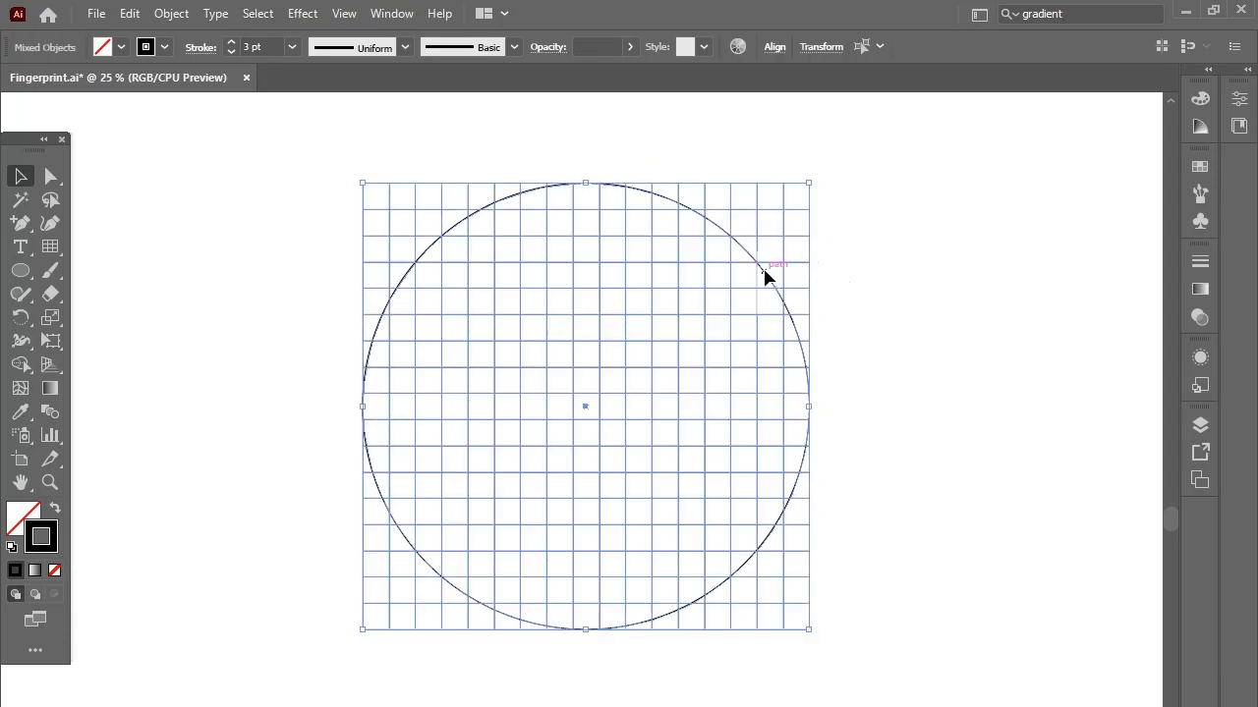
{"action": "left_click", "coordinate": [863, 242]}
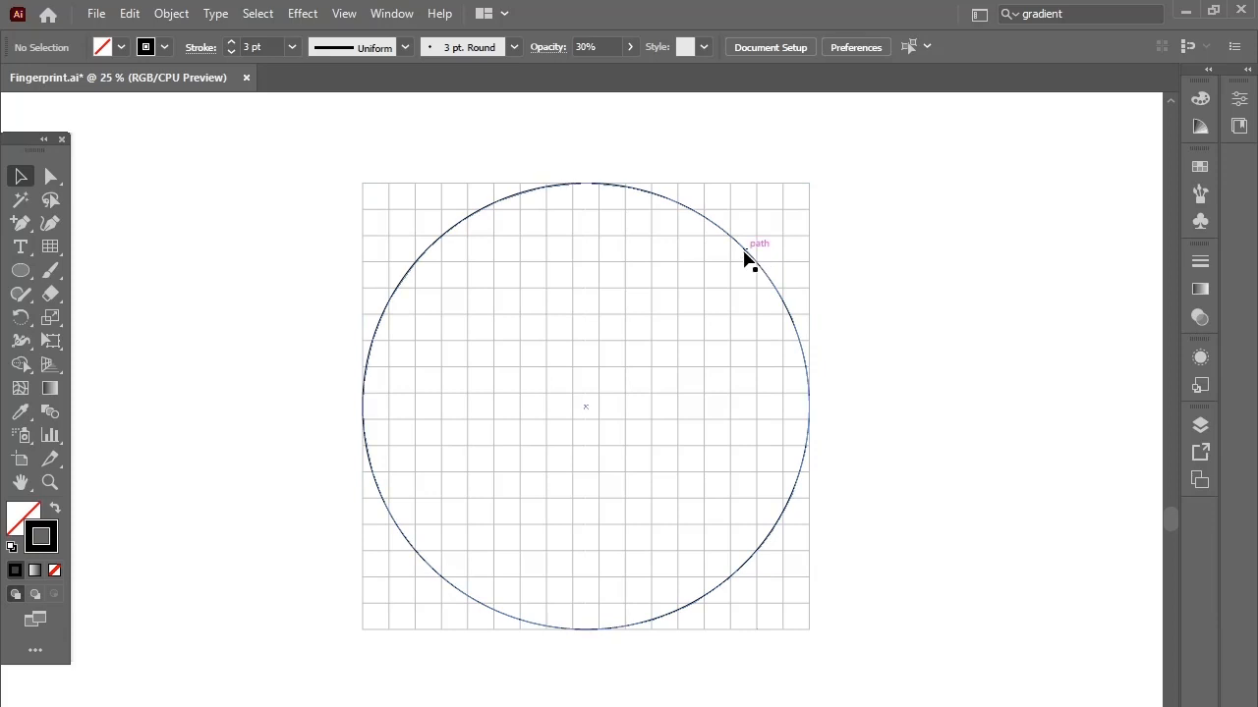
- Select the circle with its bounding box shown and fine-tune its scale to meet the grid's edges
{"action": "left_click", "coordinate": [752, 260]}
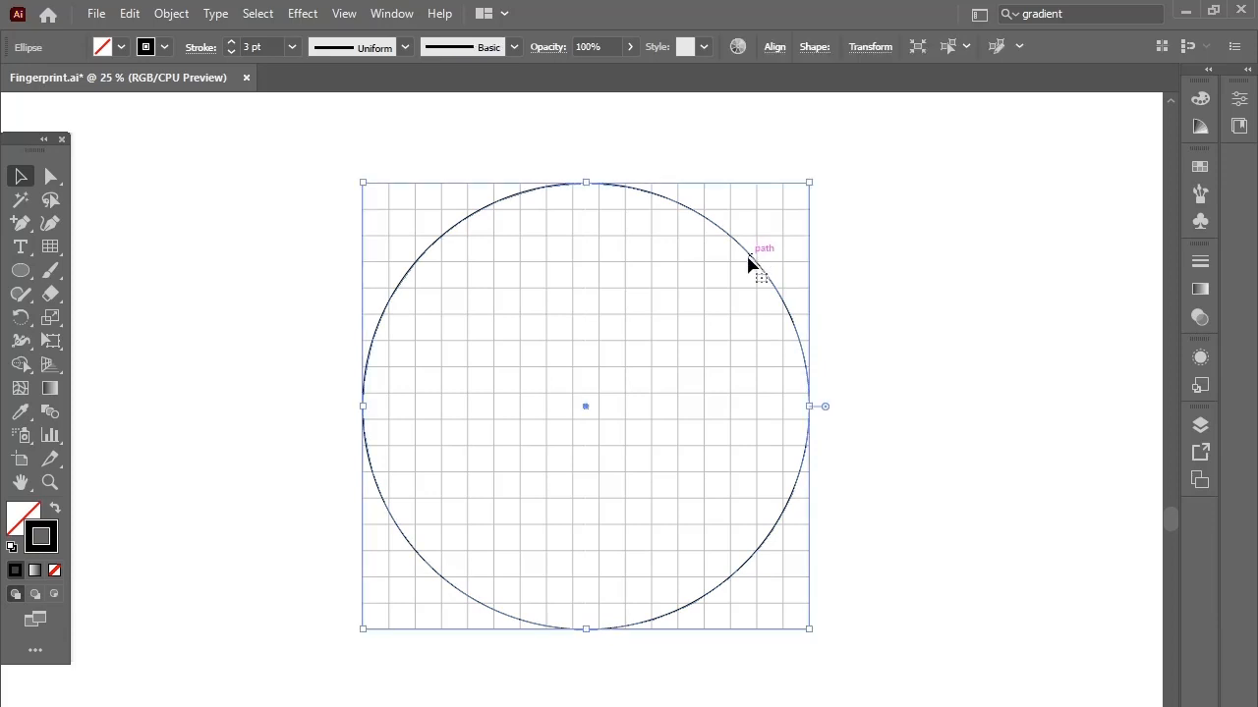
{"action": "key", "text": "ctrl+shift+b"}
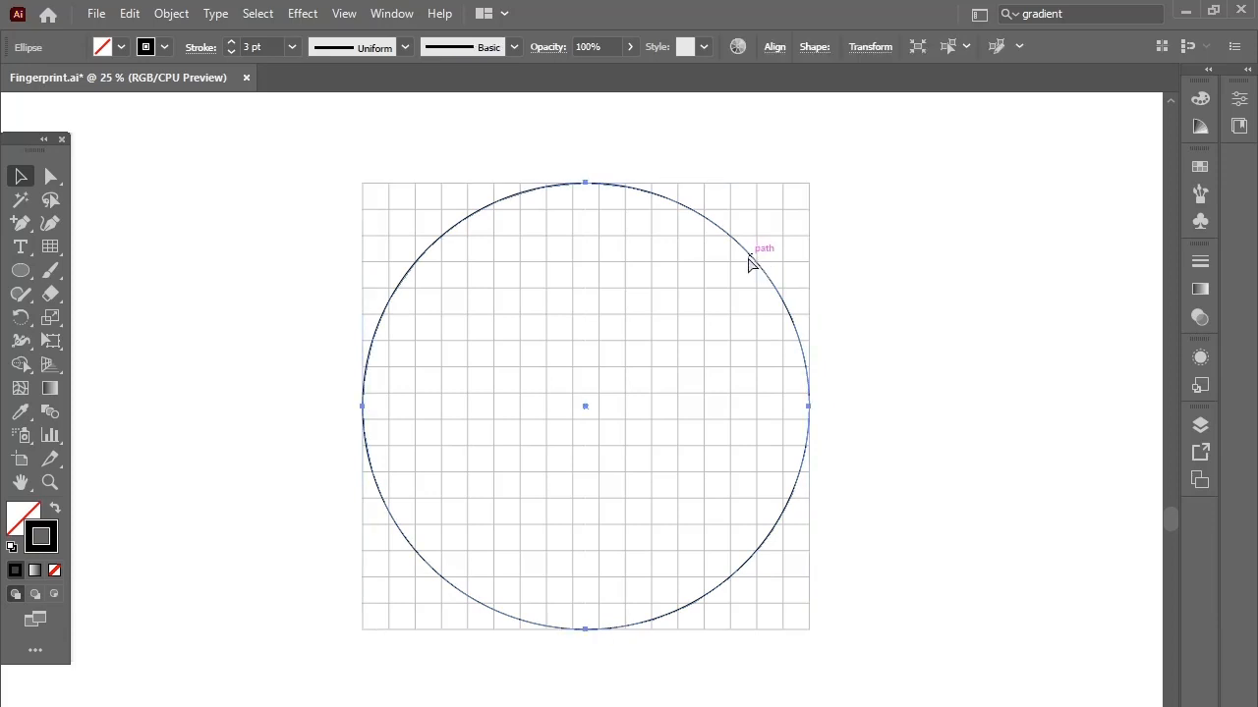
{"action": "key", "text": "ctrl+shift+b"}
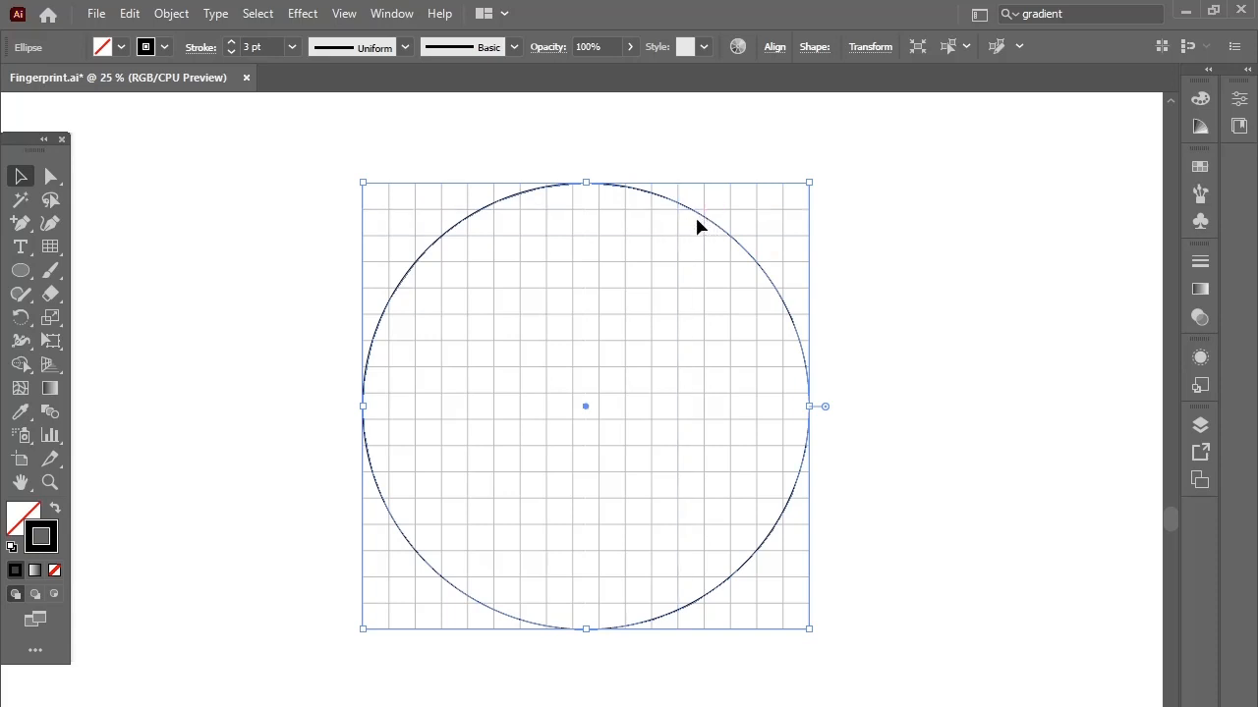
{"action": "mouse_move", "coordinate": [587, 183]}
{"action": "left_mouse_down"}
{"action": "mouse_move", "coordinate": [588, 200]}
{"action": "mouse_move", "coordinate": [588, 183]}
{"action": "left_mouse_up"}
{"action": "left_click", "coordinate": [861, 436]}
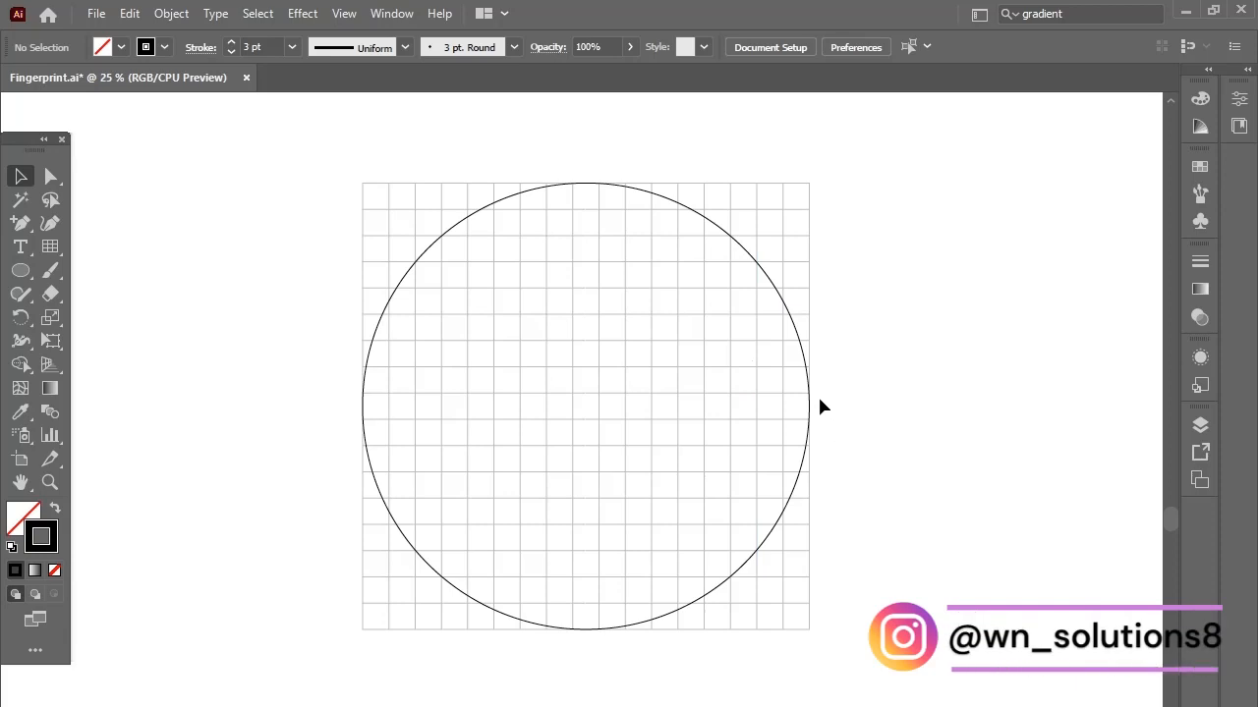
{"action": "left_click", "coordinate": [462, 228]}
{"action": "left_click", "coordinate": [169, 14]}
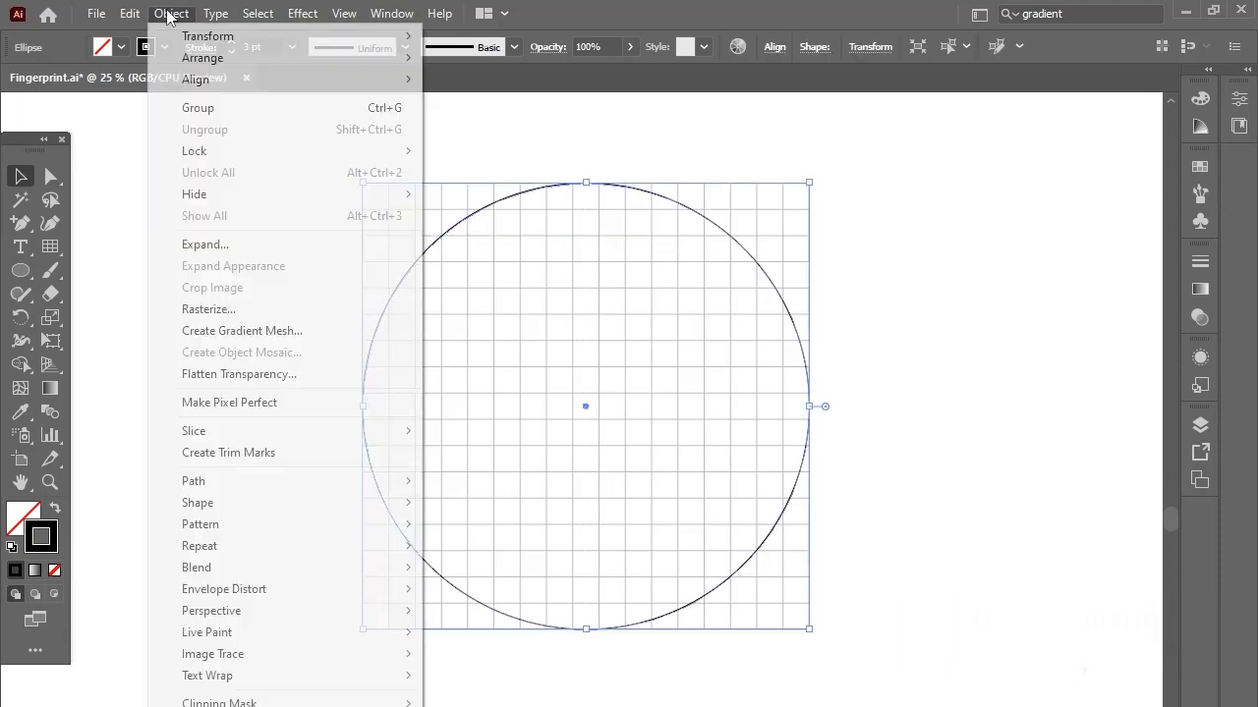
{"action": "mouse_move", "coordinate": [128, 18]}
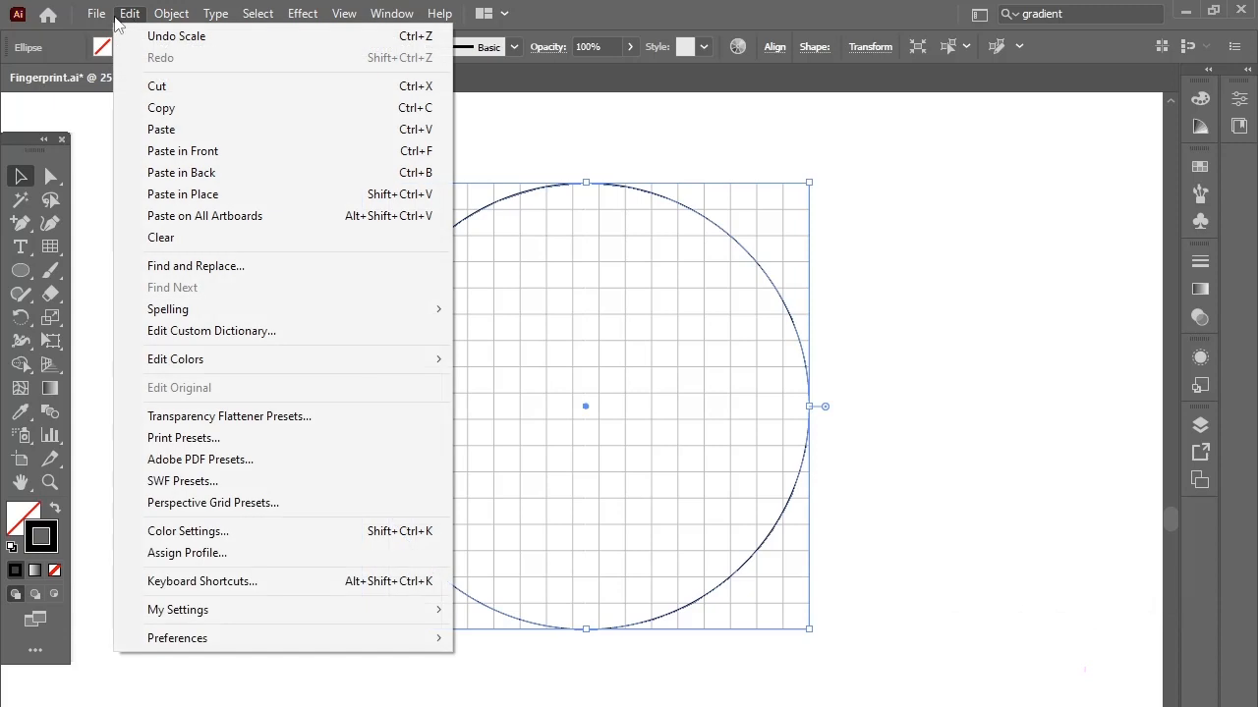
{"action": "left_click", "coordinate": [104, 110]}
{"action": "left_click", "coordinate": [127, 15]}
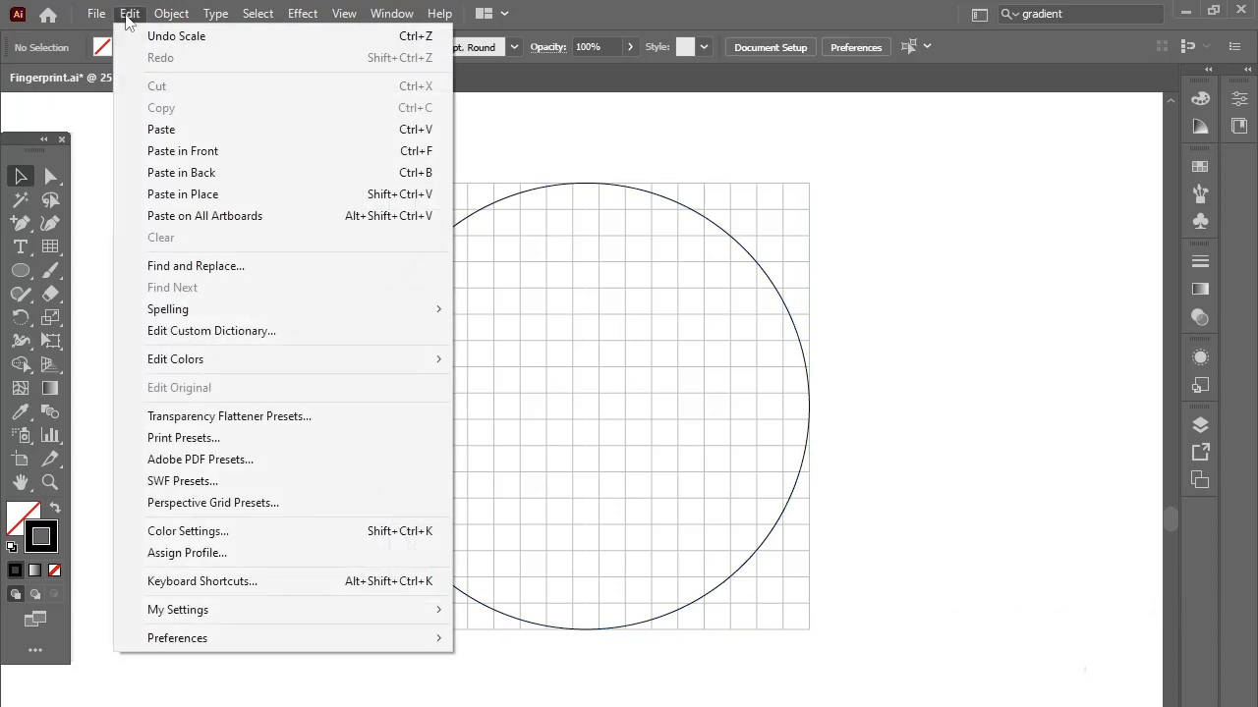
{"action": "left_click", "coordinate": [637, 230]}
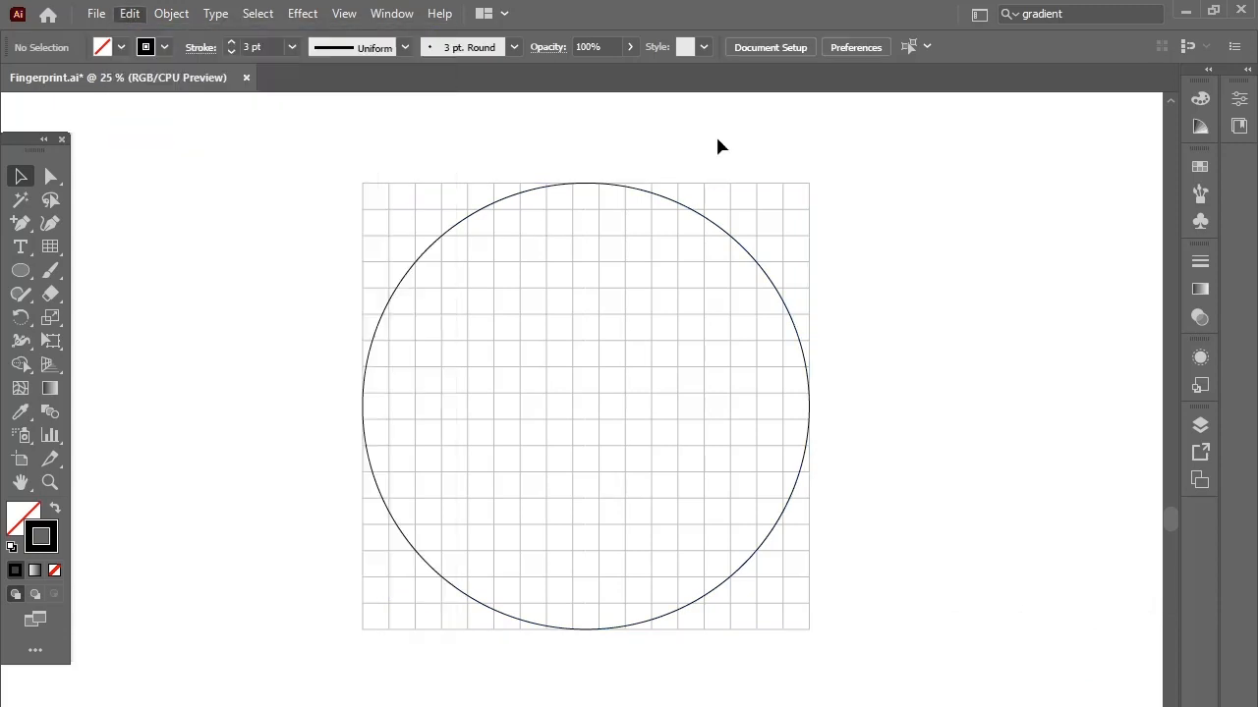
- Copy the circle, paste it in front, and scale the copy about its centre to one grid cell inside the original
{"action": "left_click", "coordinate": [503, 203]}
{"action": "left_click", "coordinate": [129, 15]}
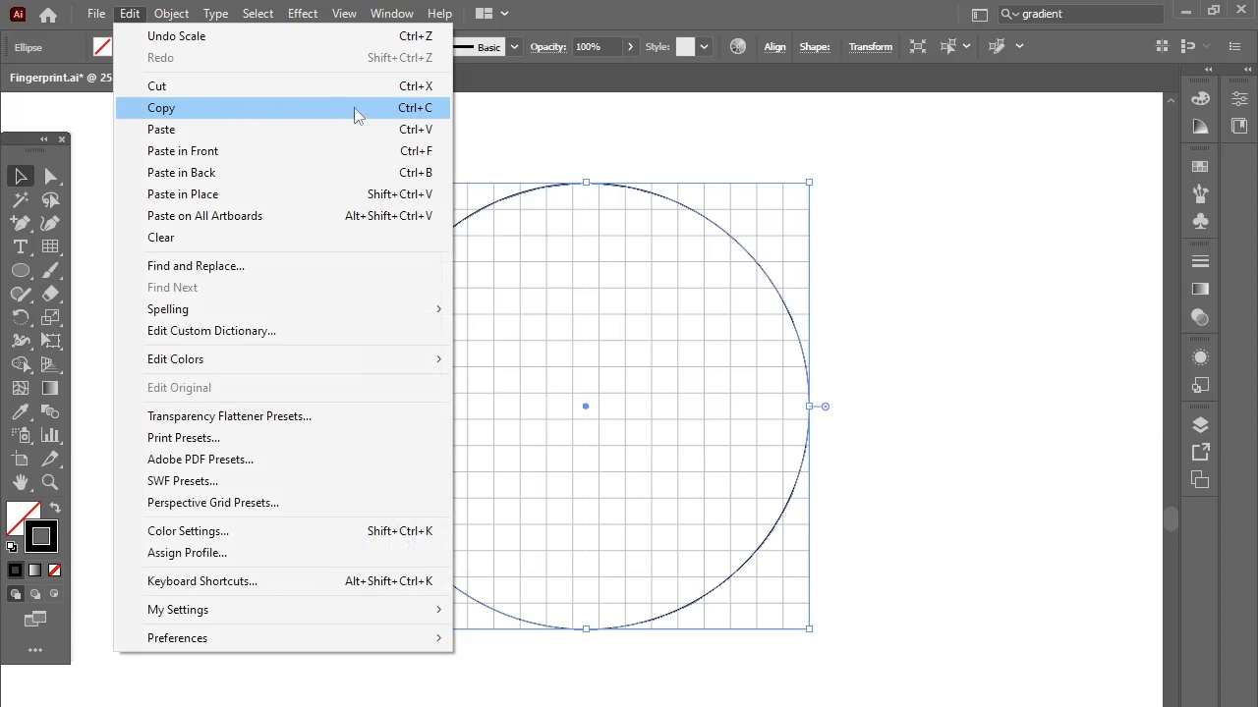
{"action": "left_click", "coordinate": [442, 113]}
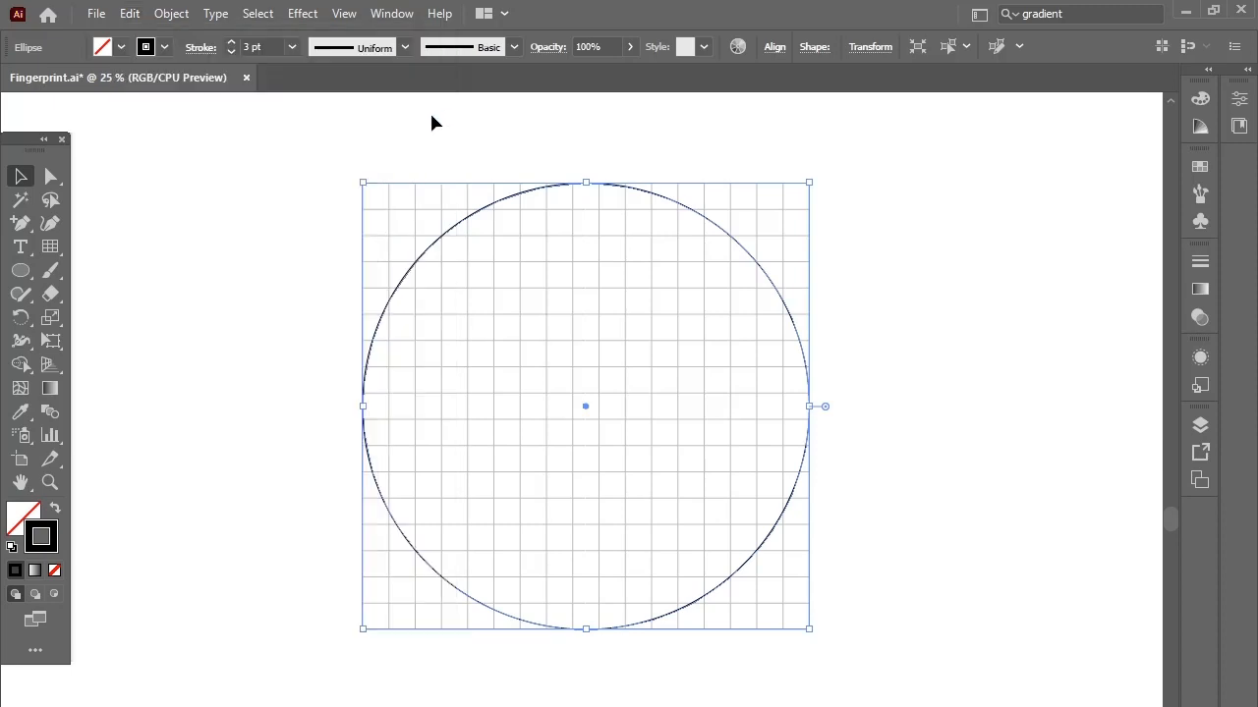
{"action": "left_click", "coordinate": [130, 13]}
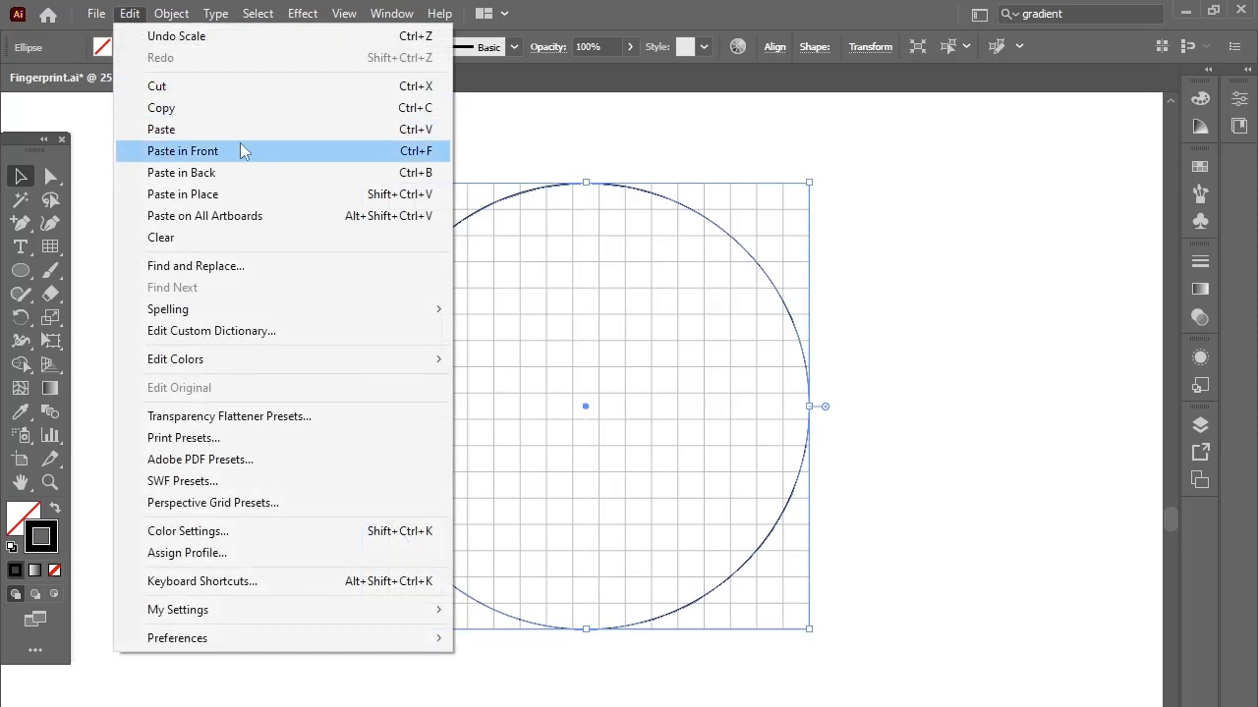
{"action": "left_click", "coordinate": [443, 153]}
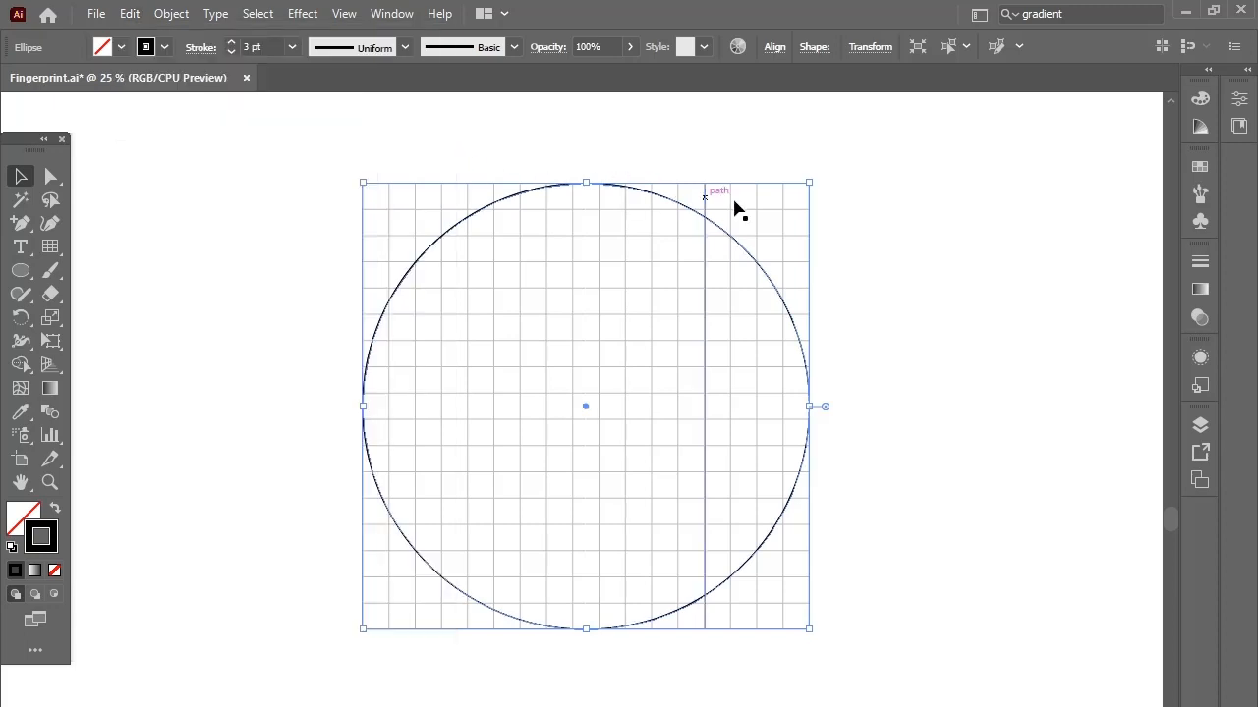
{"action": "left_click_drag", "start_coordinate": [810, 182], "coordinate": [783, 210]}
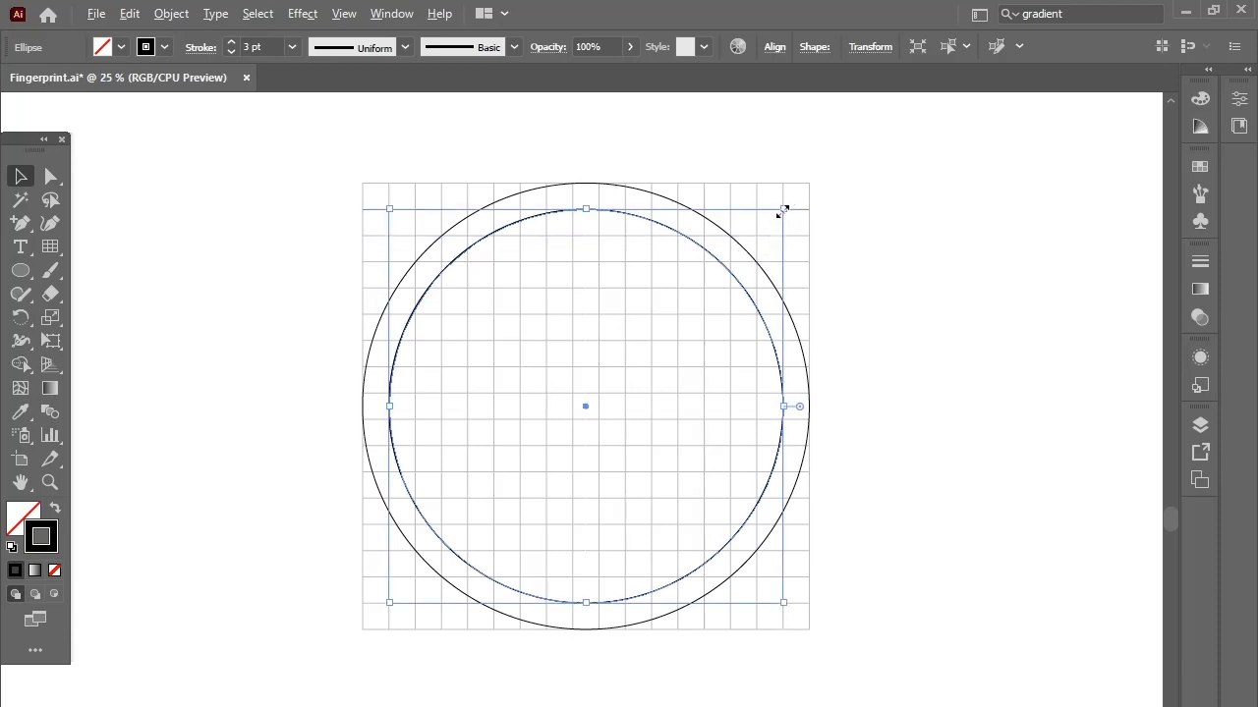
- Add three more concentric copies in place, each one grid cell further inward, down to a circle nine cells wide
{"action": "left_click_drag", "start_coordinate": [783, 211], "coordinate": [758, 235]}
{"action": "key", "text": "Delete"}
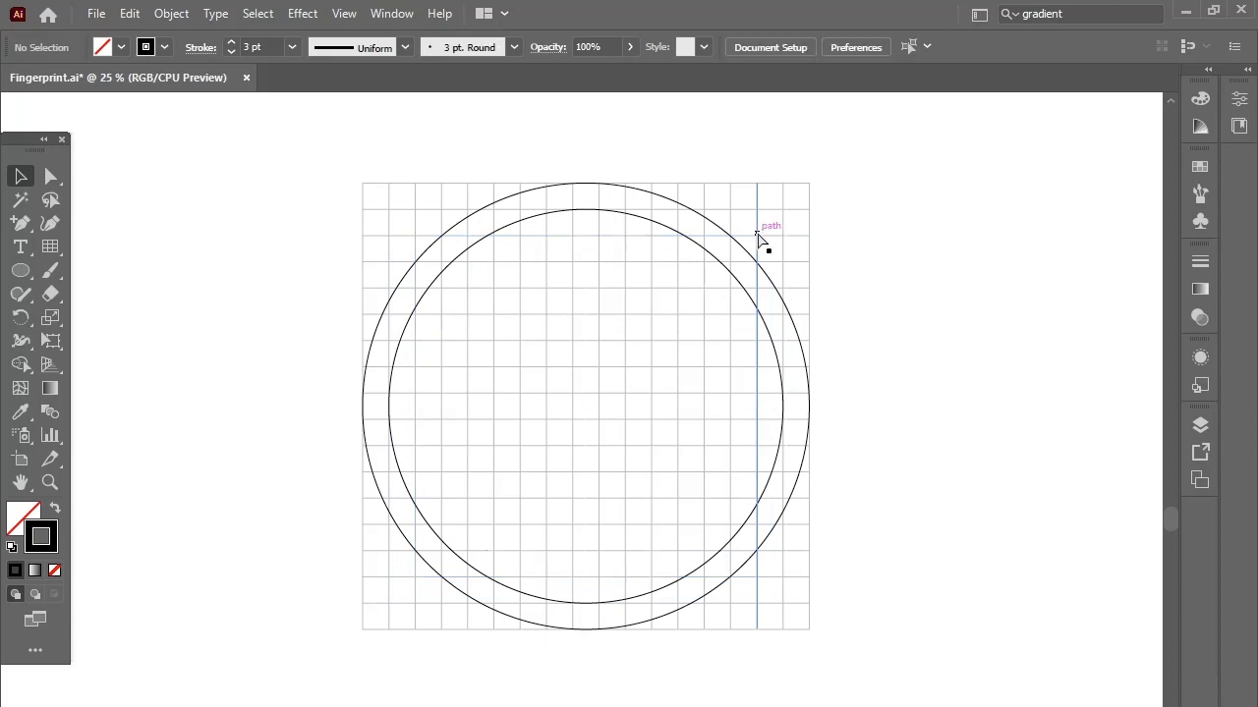
{"action": "key", "text": "ctrl+z"}
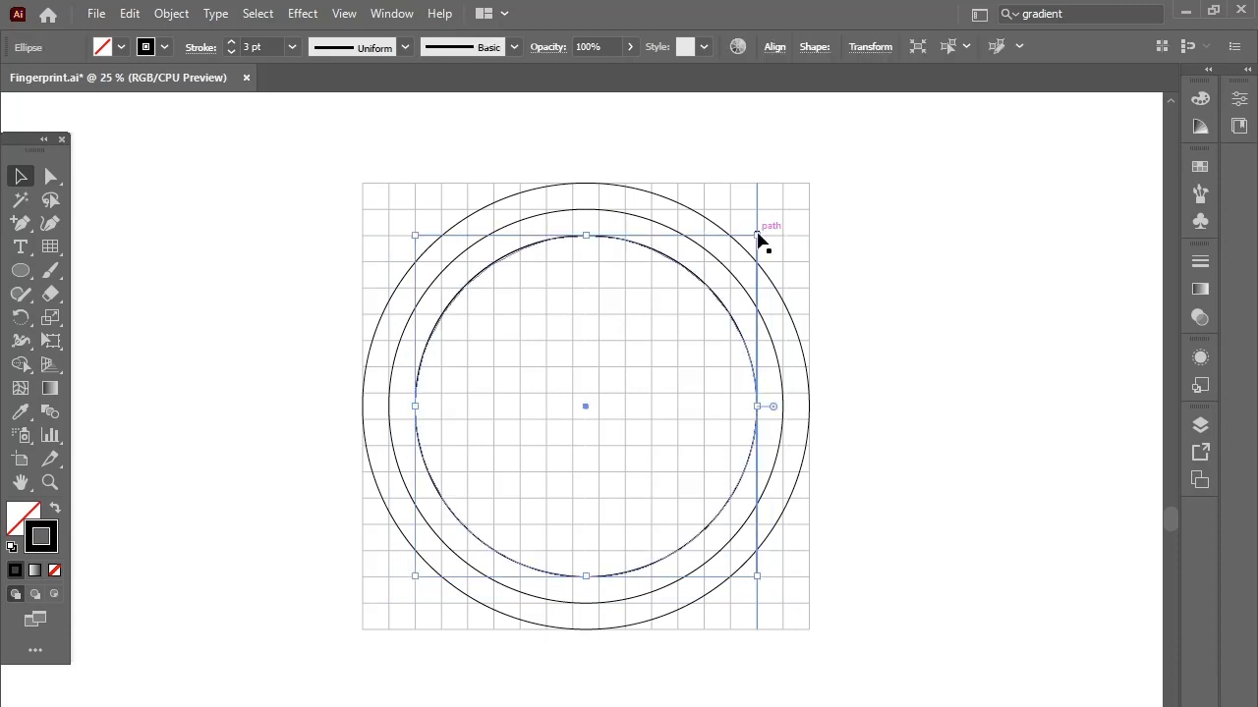
{"action": "left_click_drag", "start_coordinate": [758, 236], "coordinate": [729, 262]}
{"action": "key", "text": "ctrl+c"}
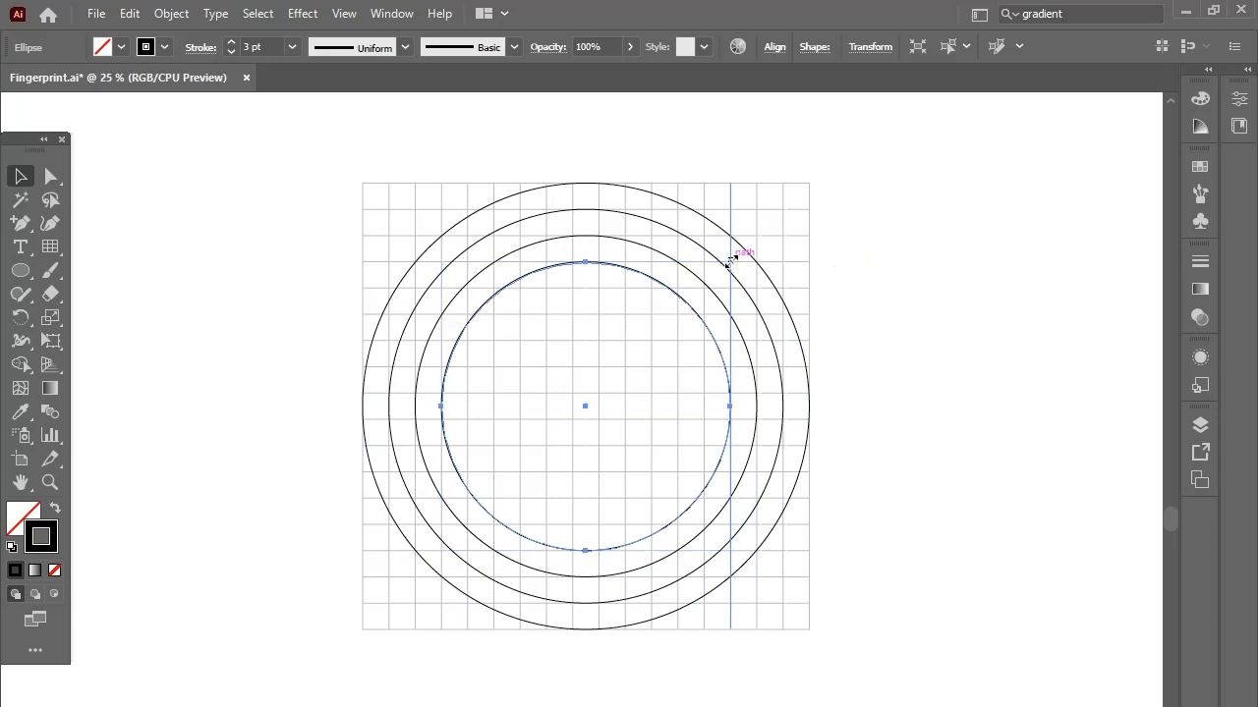
{"action": "key", "text": "ctrl+f"}
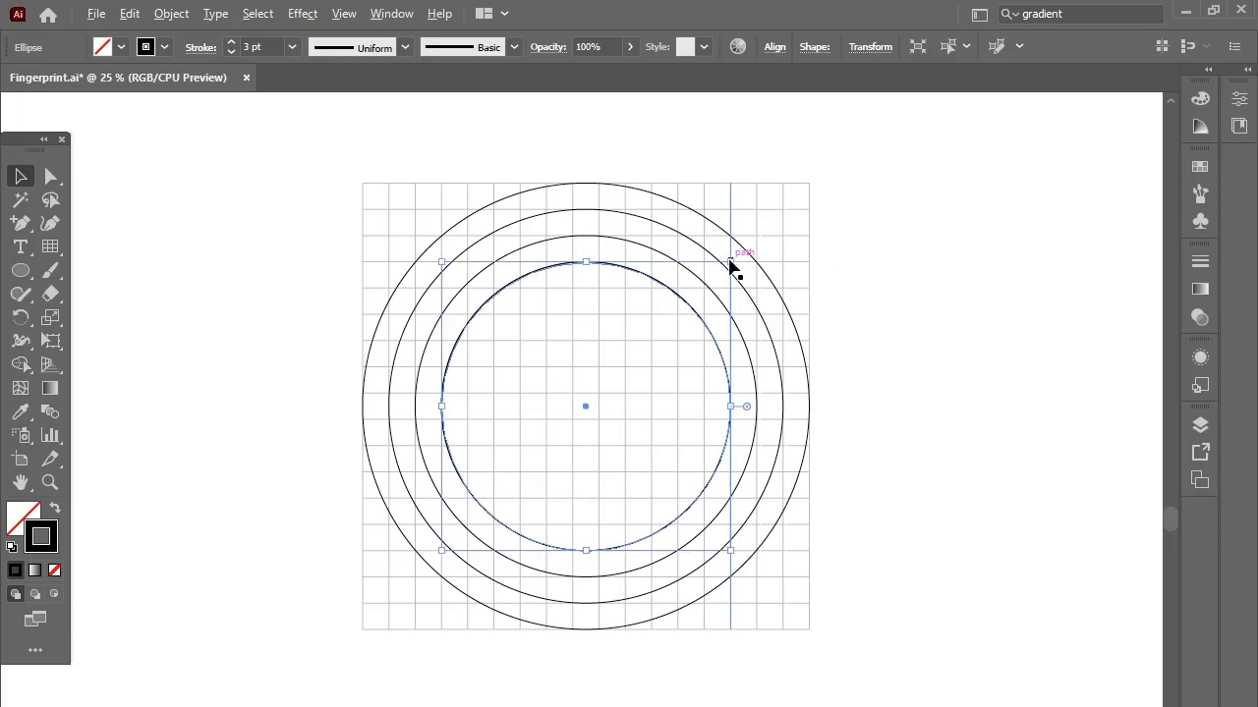
{"action": "left_click_drag", "start_coordinate": [731, 262], "coordinate": [706, 285]}
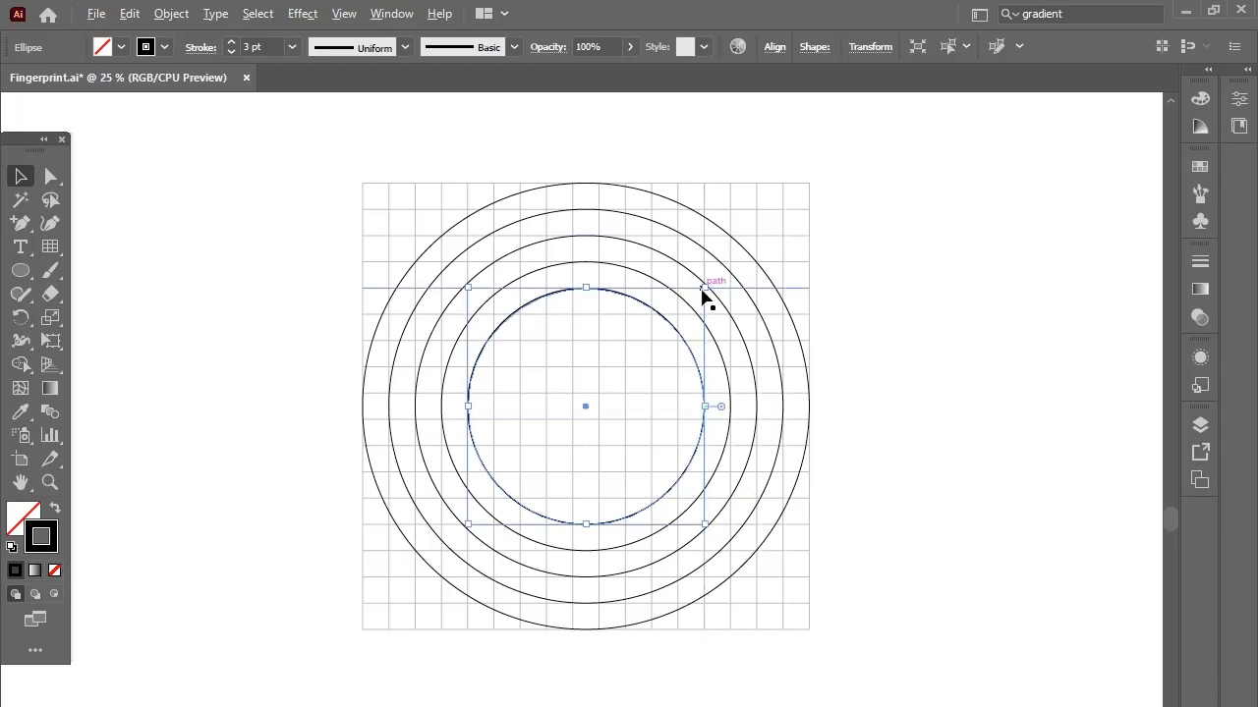
- Continue the inward copies at one-cell spacing until the innermost circle is one grid cell wide, and deselect it
{"action": "left_click_drag", "start_coordinate": [706, 287], "coordinate": [654, 339]}
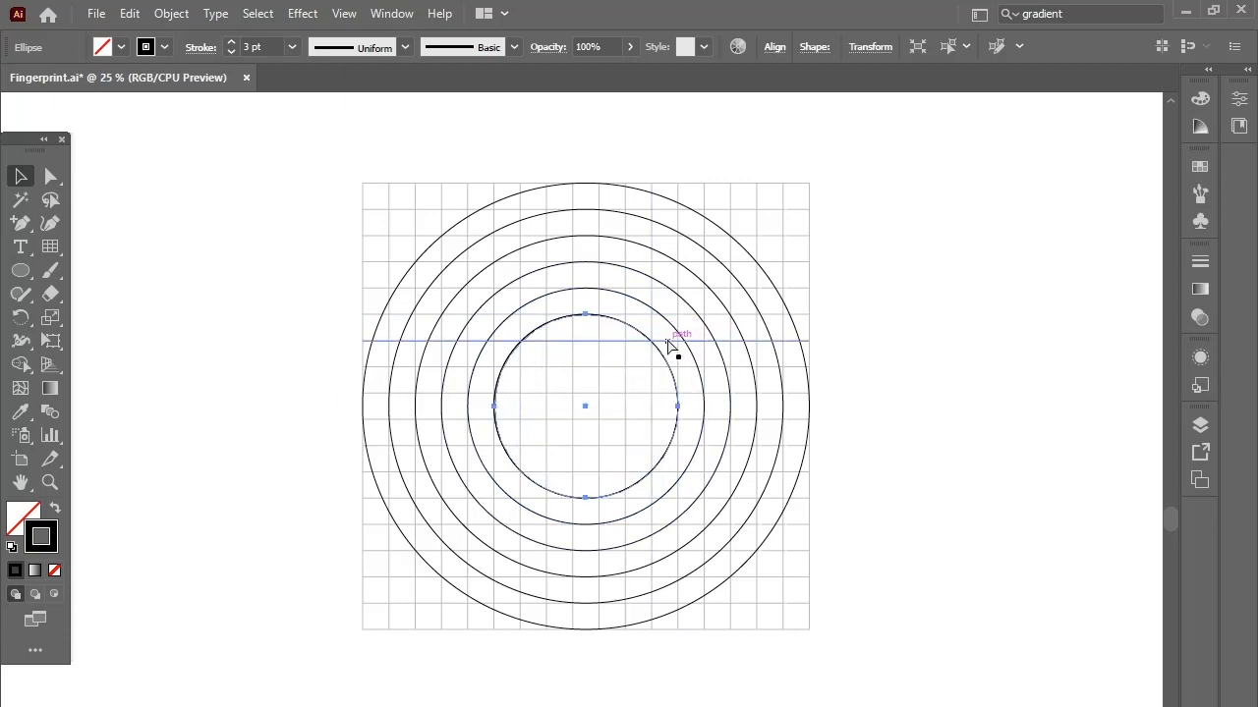
{"action": "left_click_drag", "start_coordinate": [678, 316], "coordinate": [654, 341]}
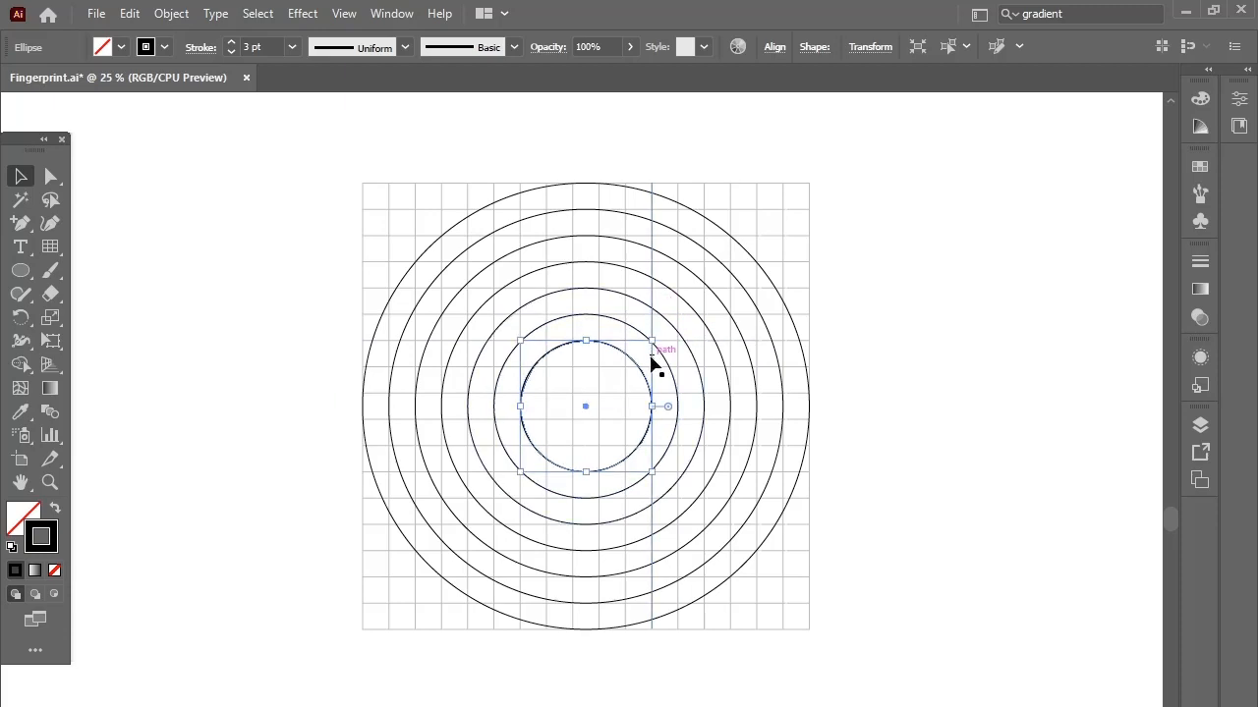
{"action": "left_click_drag", "start_coordinate": [656, 342], "coordinate": [625, 367]}
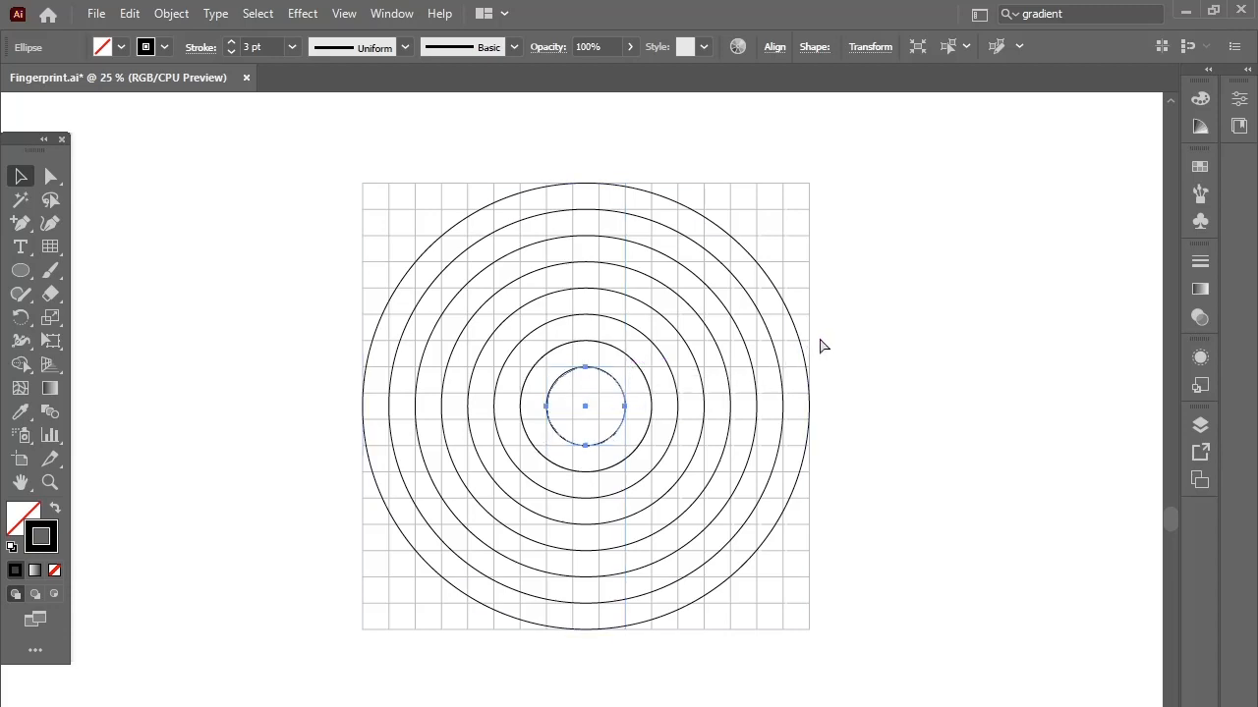
{"action": "left_click_drag", "start_coordinate": [627, 368], "coordinate": [601, 395]}
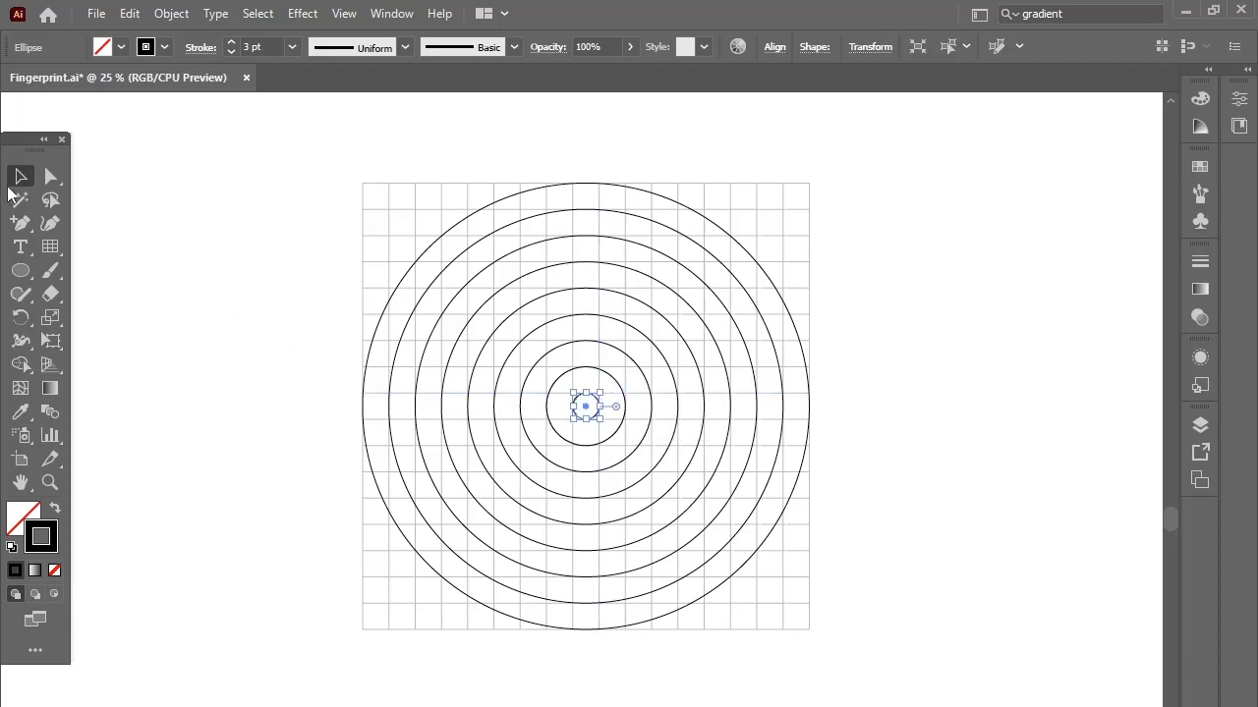
{"action": "left_click", "coordinate": [20, 178]}
{"action": "left_click", "coordinate": [913, 339]}
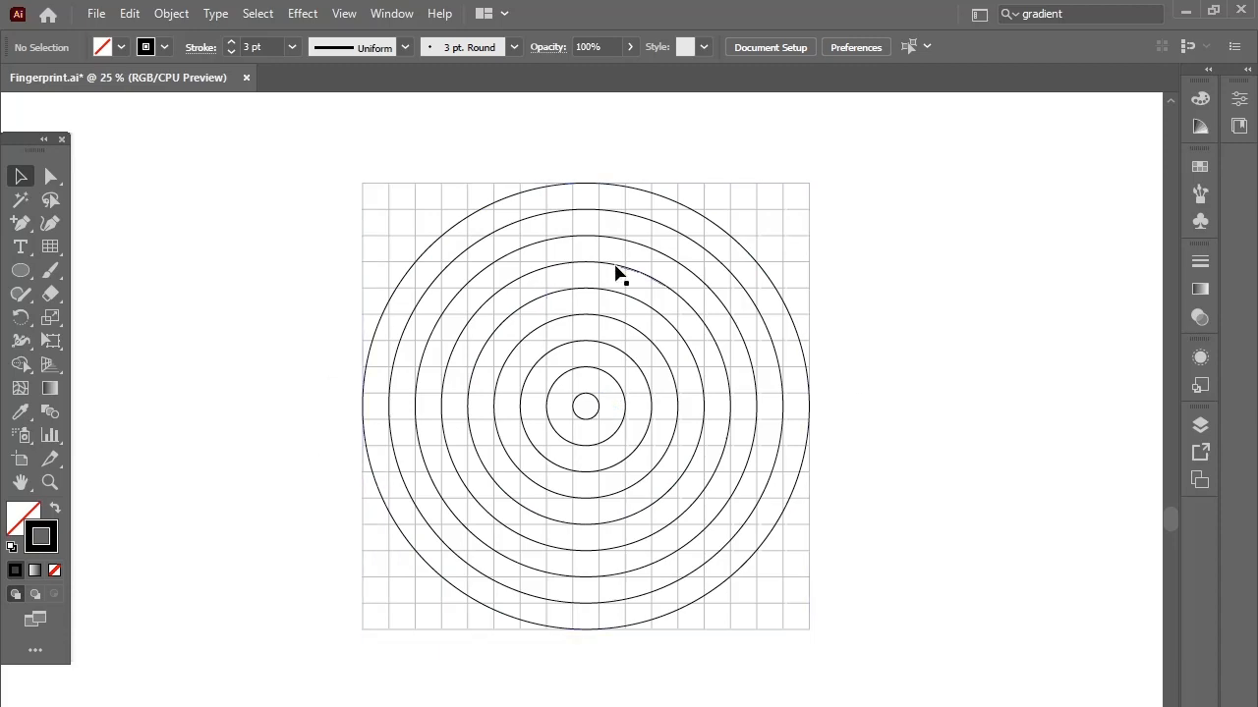
- Pull the guide grid away from the circles and delete it
{"action": "left_click", "coordinate": [365, 199]}
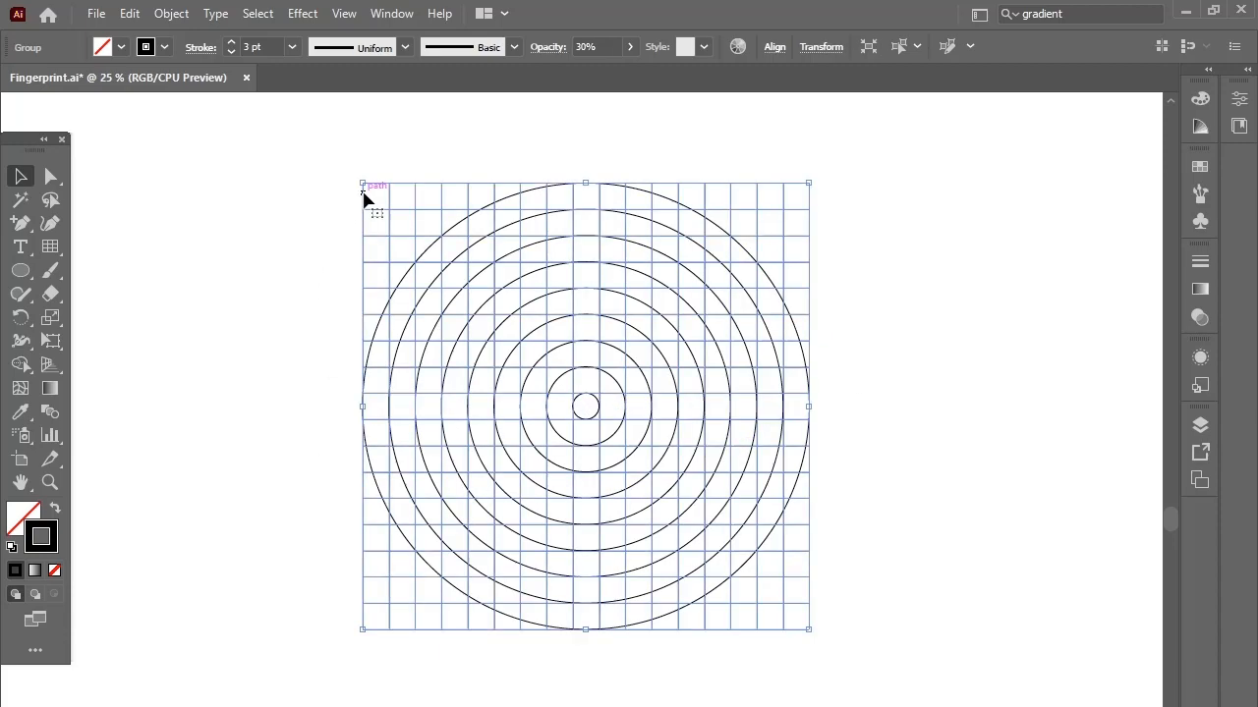
{"action": "left_click_drag", "start_coordinate": [365, 199], "coordinate": [81, 178]}
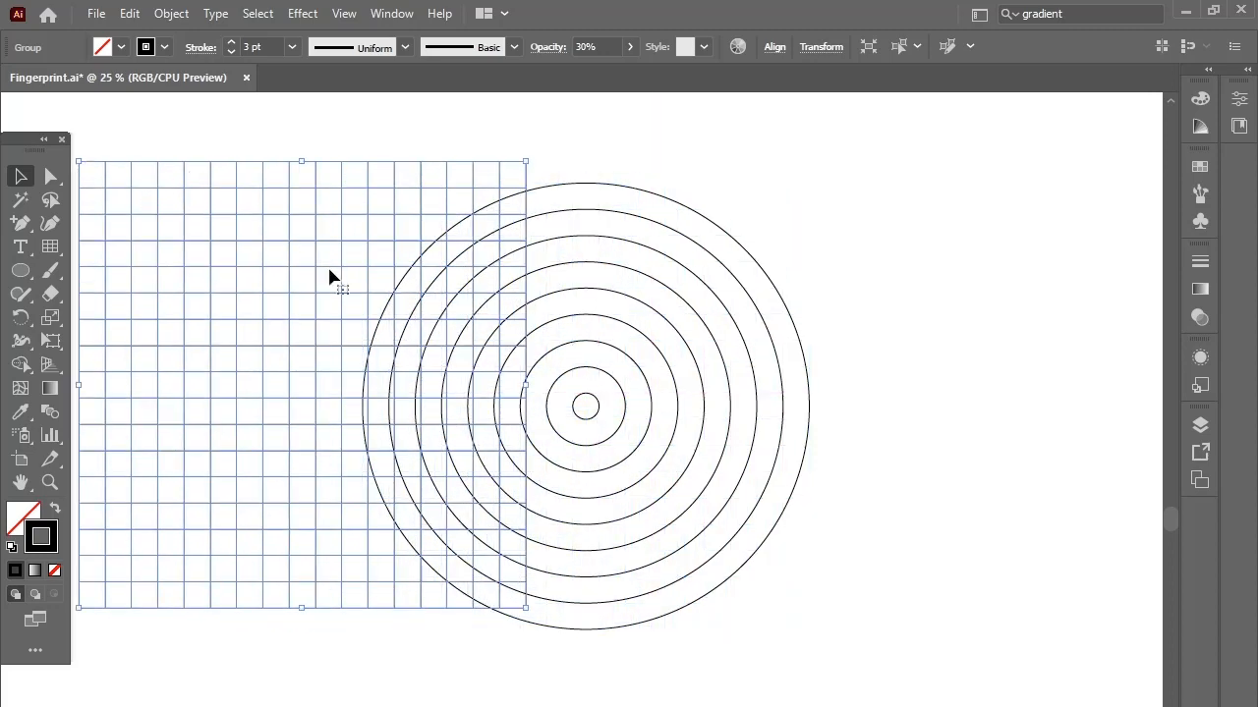
{"action": "key", "text": "Delete"}
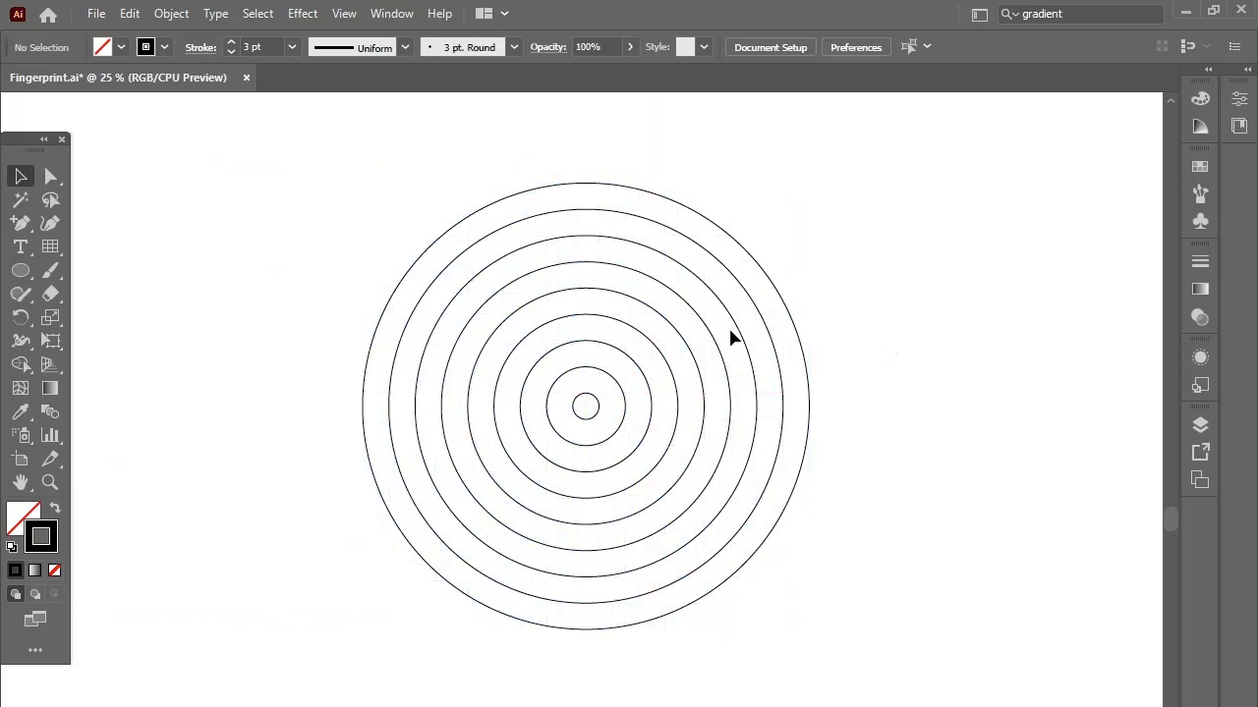
- Duplicate the second-smallest circle horizontally so the copy sits outside the largest circle, touching its left edge
{"action": "left_click", "coordinate": [552, 391]}
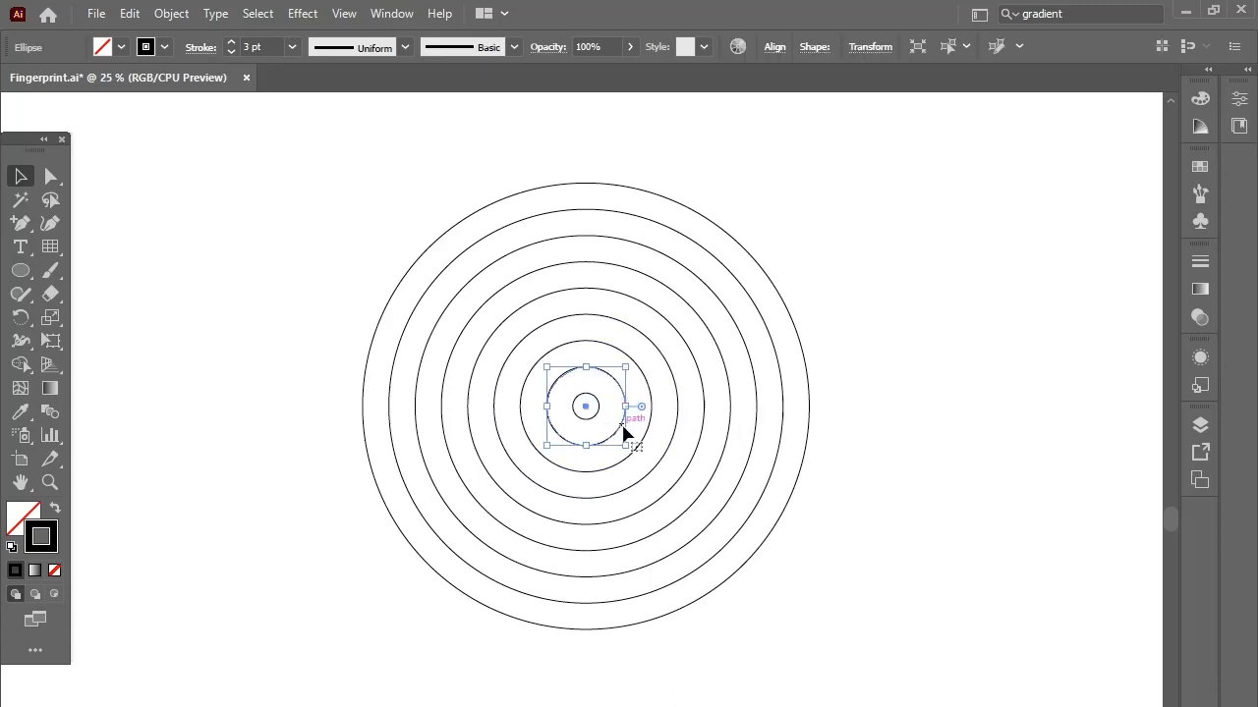
{"action": "left_click_drag", "start_coordinate": [621, 431], "coordinate": [362, 423]}
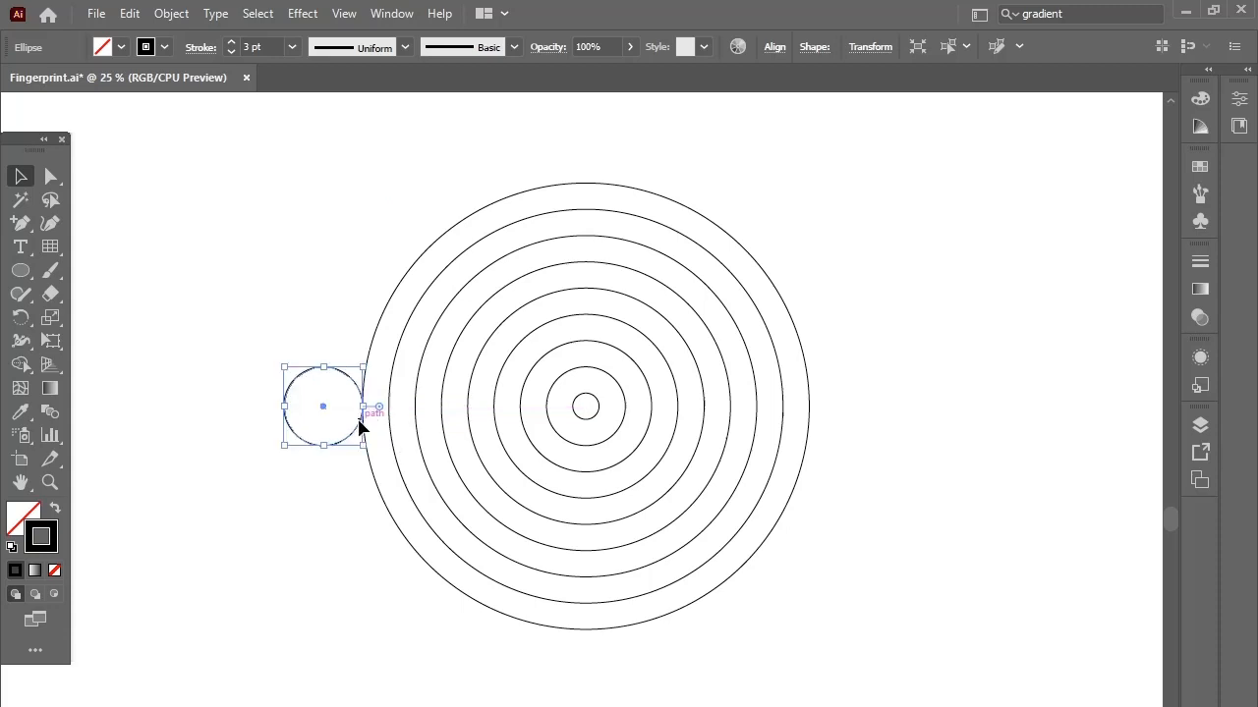
{"action": "left_click", "coordinate": [957, 483]}
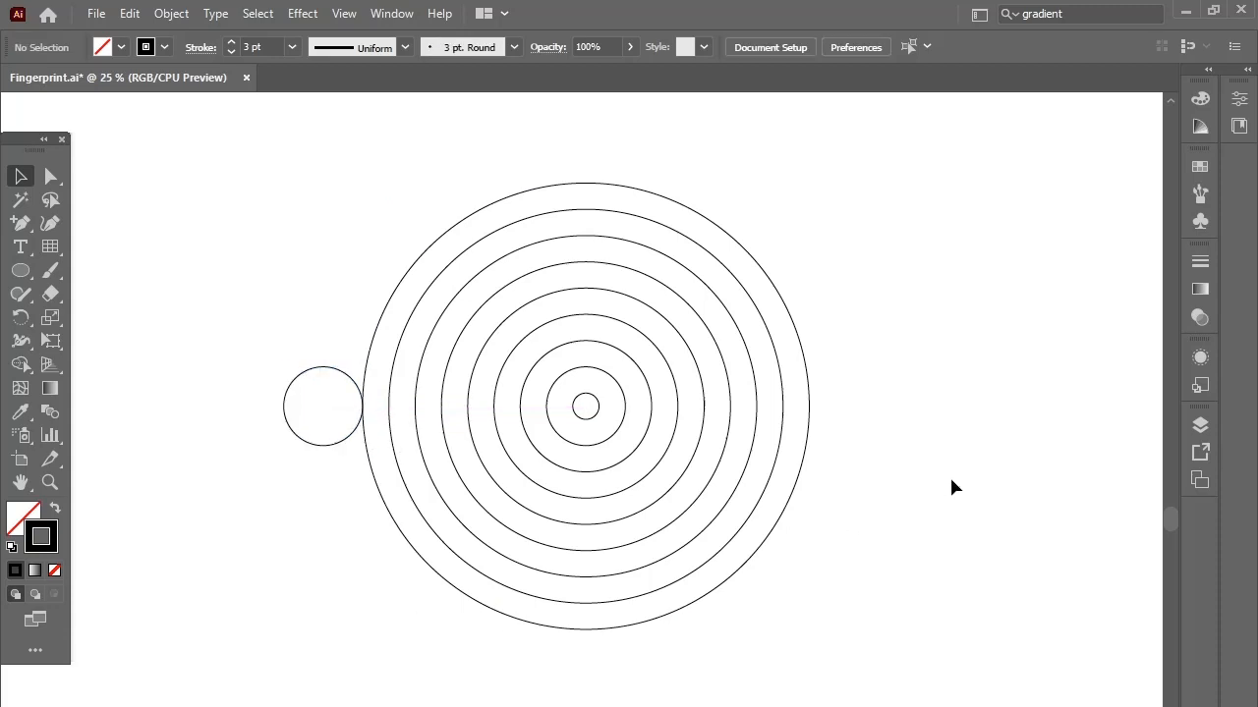
- Build concentric enlarged copies around the outside circle, each reaching the next ring of the first set, until one matches the largest circle's size
{"action": "left_click", "coordinate": [357, 391]}
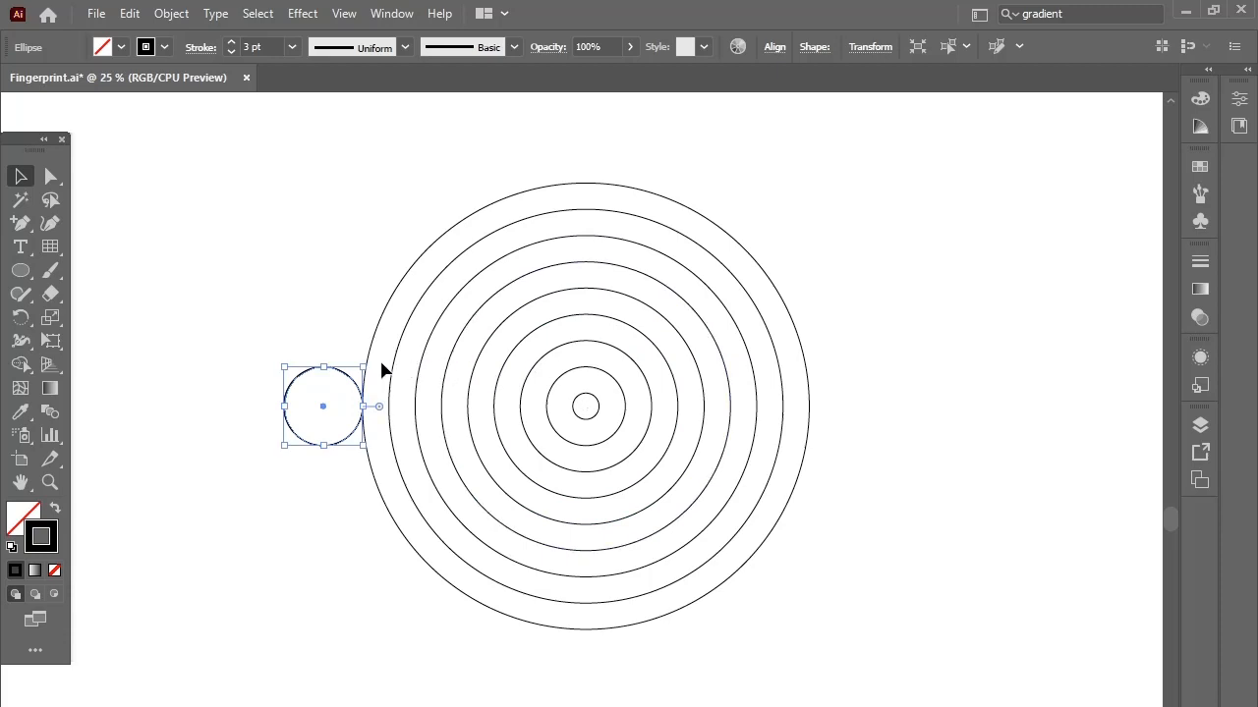
{"action": "left_click_drag", "start_coordinate": [363, 367], "coordinate": [417, 316]}
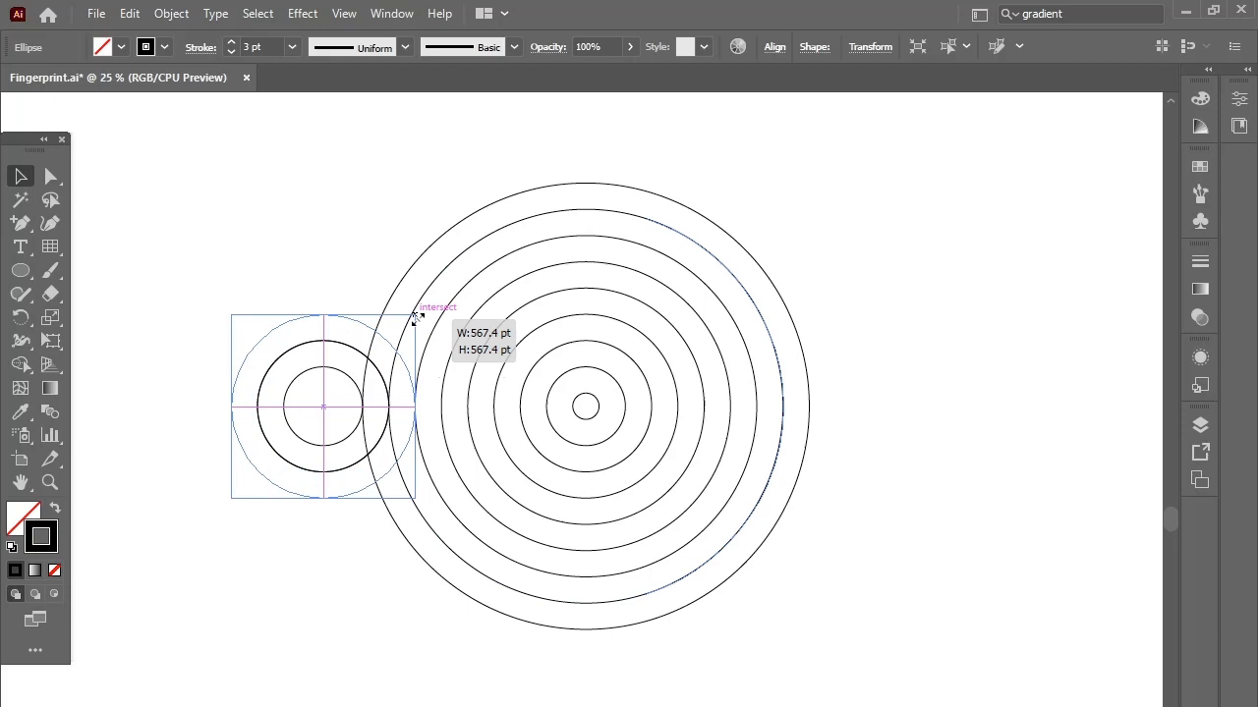
{"action": "left_click_drag", "start_coordinate": [417, 317], "coordinate": [416, 317]}
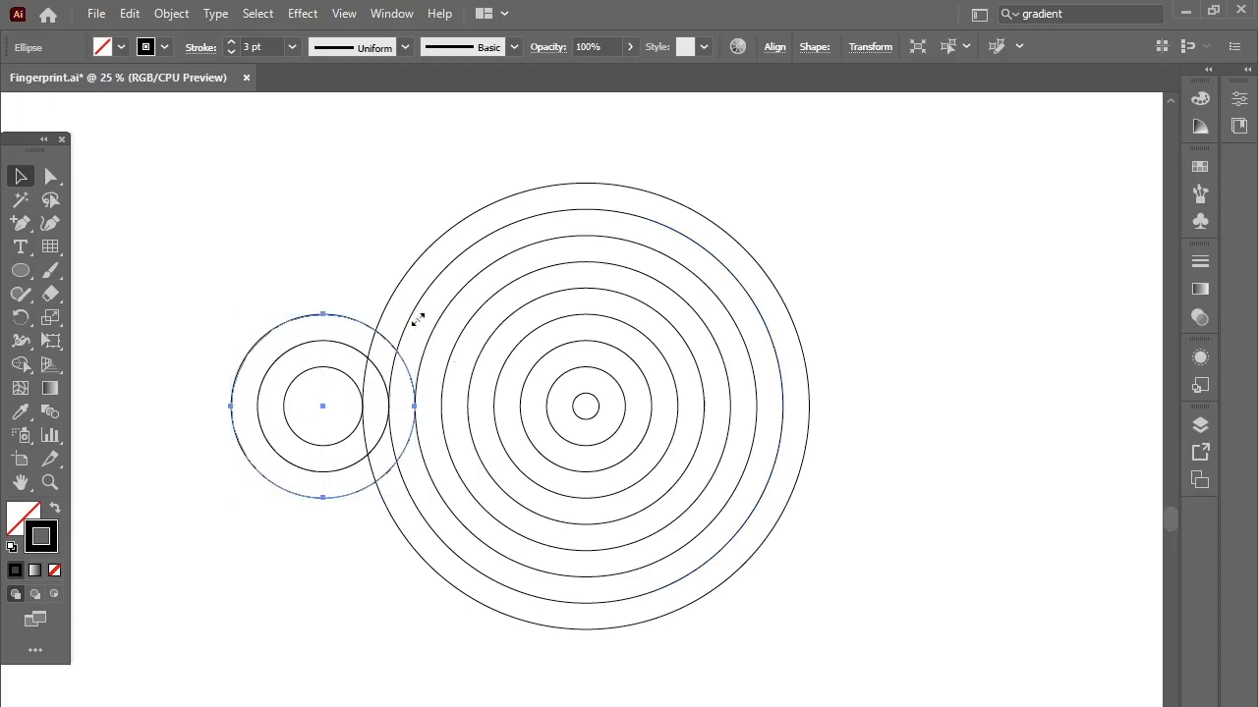
{"action": "left_click_drag", "start_coordinate": [417, 314], "coordinate": [441, 289]}
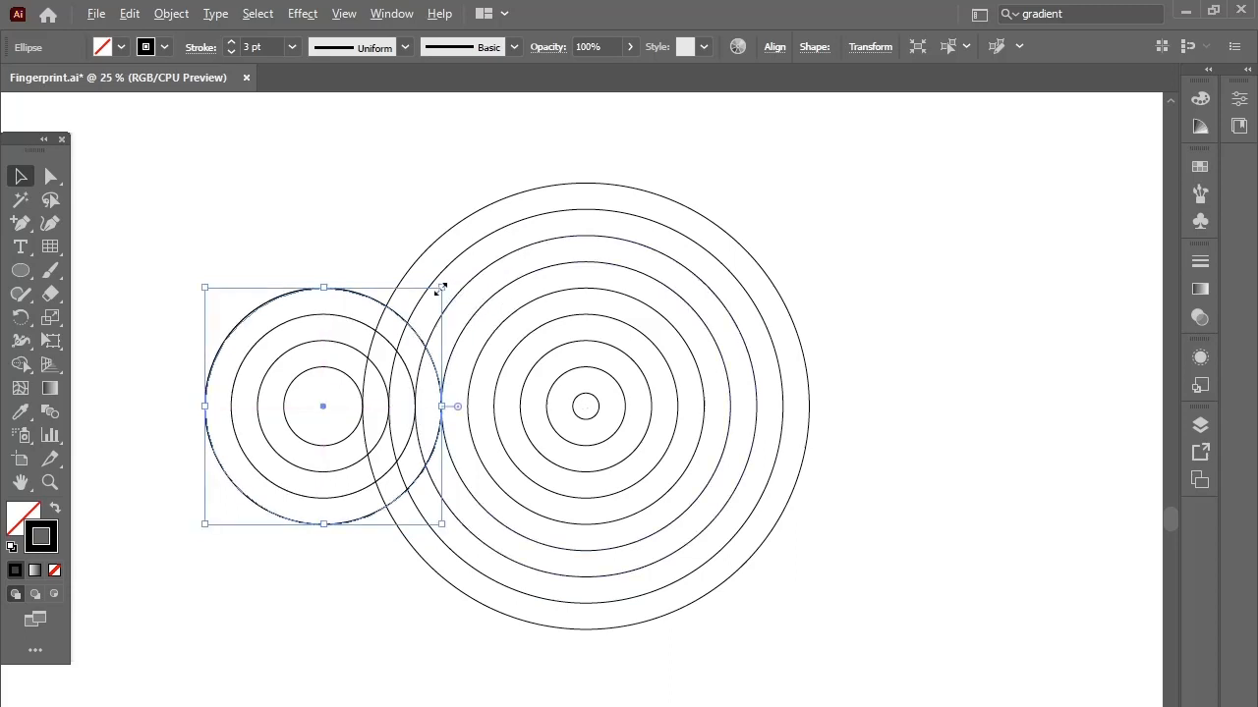
{"action": "left_click_drag", "start_coordinate": [441, 289], "coordinate": [522, 212]}
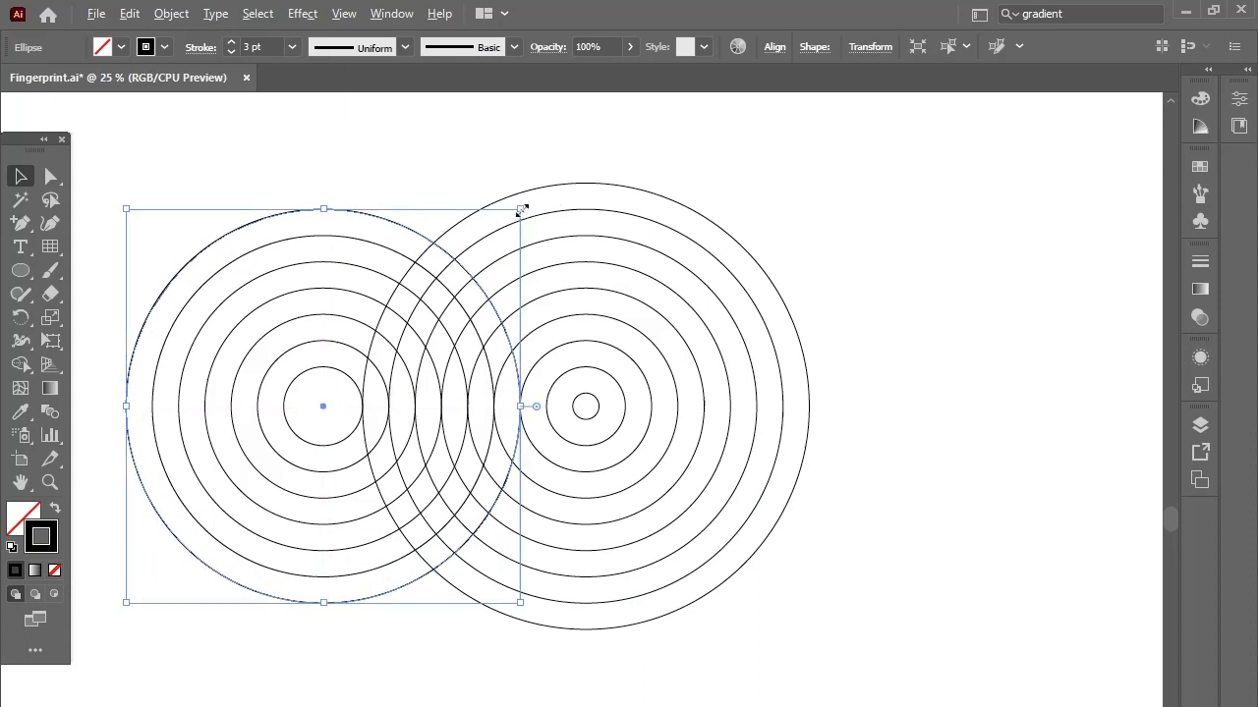
{"action": "left_click_drag", "start_coordinate": [522, 205], "coordinate": [547, 179]}
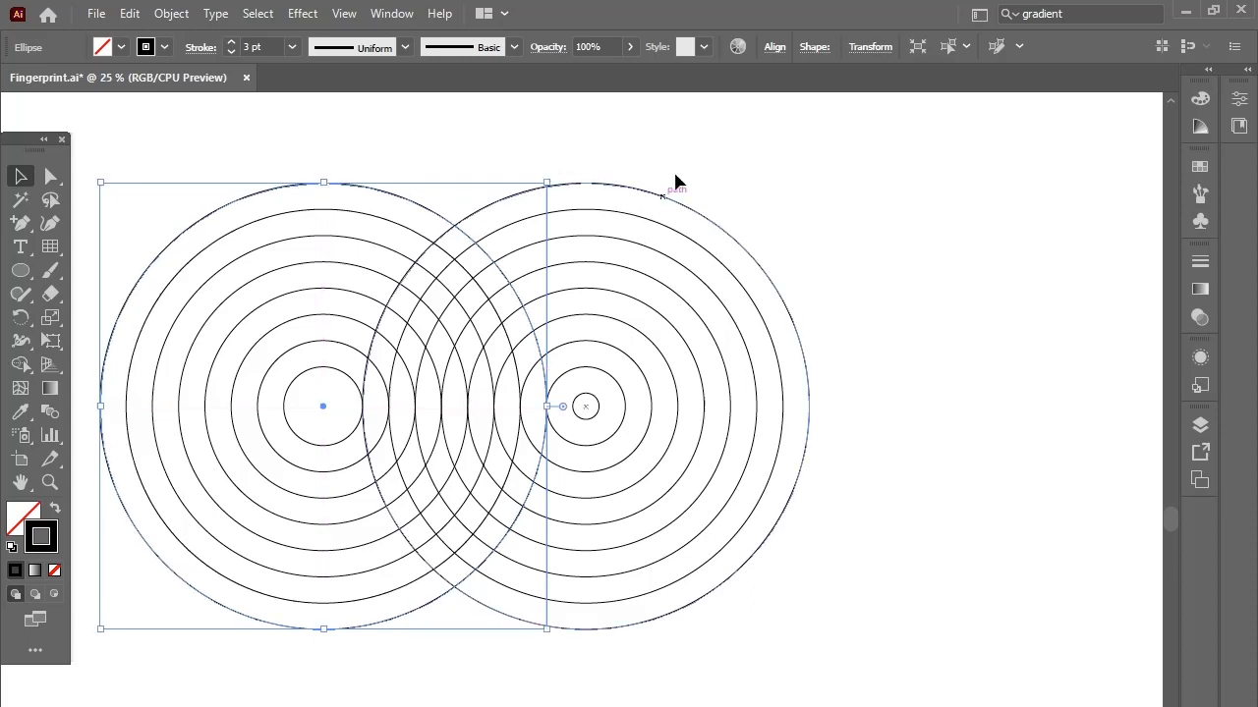
- Extend the left circle set with larger in-place copies at equal spacing until the newest meets the right edge of the first set's second-smallest circle
{"action": "key", "text": "ctrl+c"}
{"action": "key", "text": "ctrl+f"}
{"action": "left_click_drag", "start_coordinate": [549, 183], "coordinate": [592, 129]}
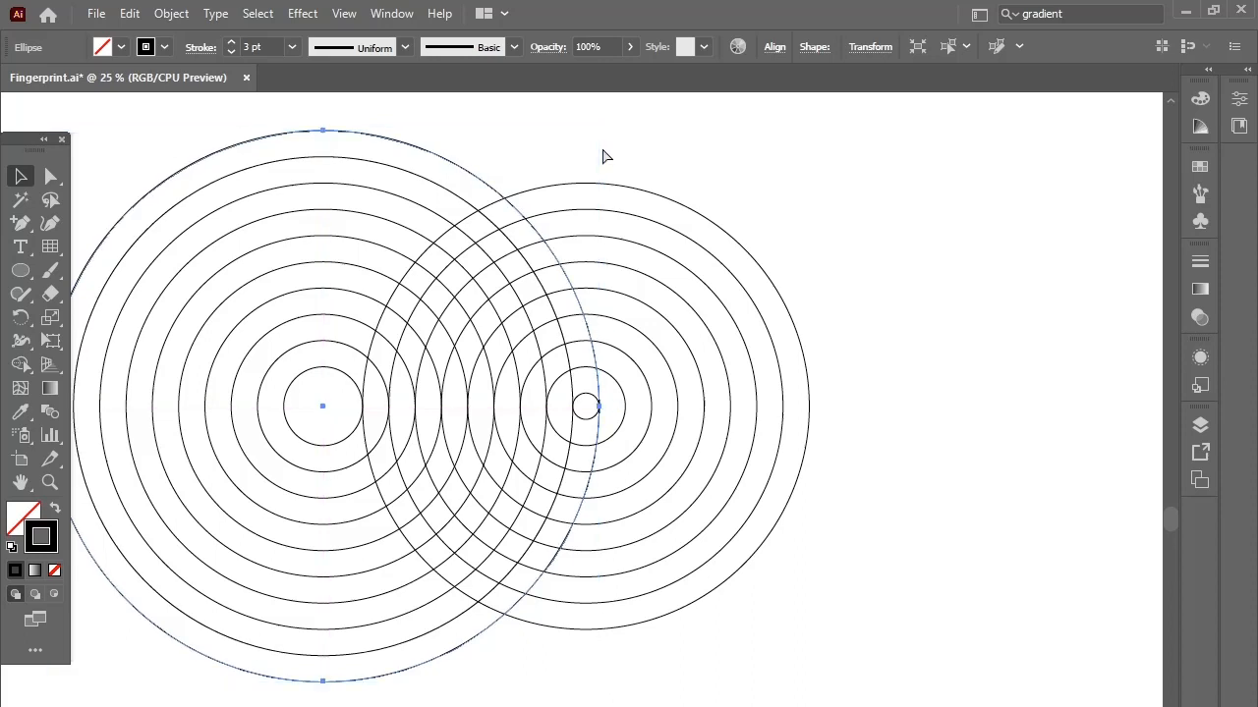
{"action": "key", "text": "ctrl+v"}
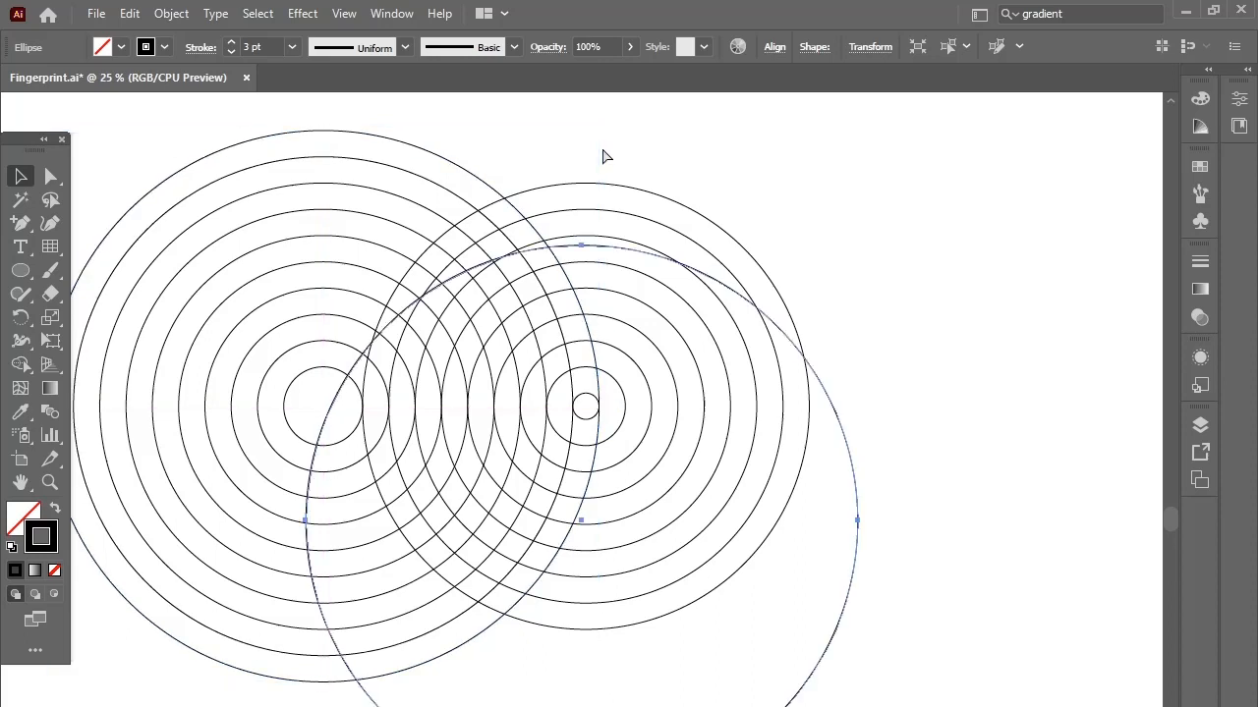
{"action": "key", "text": "ctrl+z"}
{"action": "key", "text": "ctrl+f"}
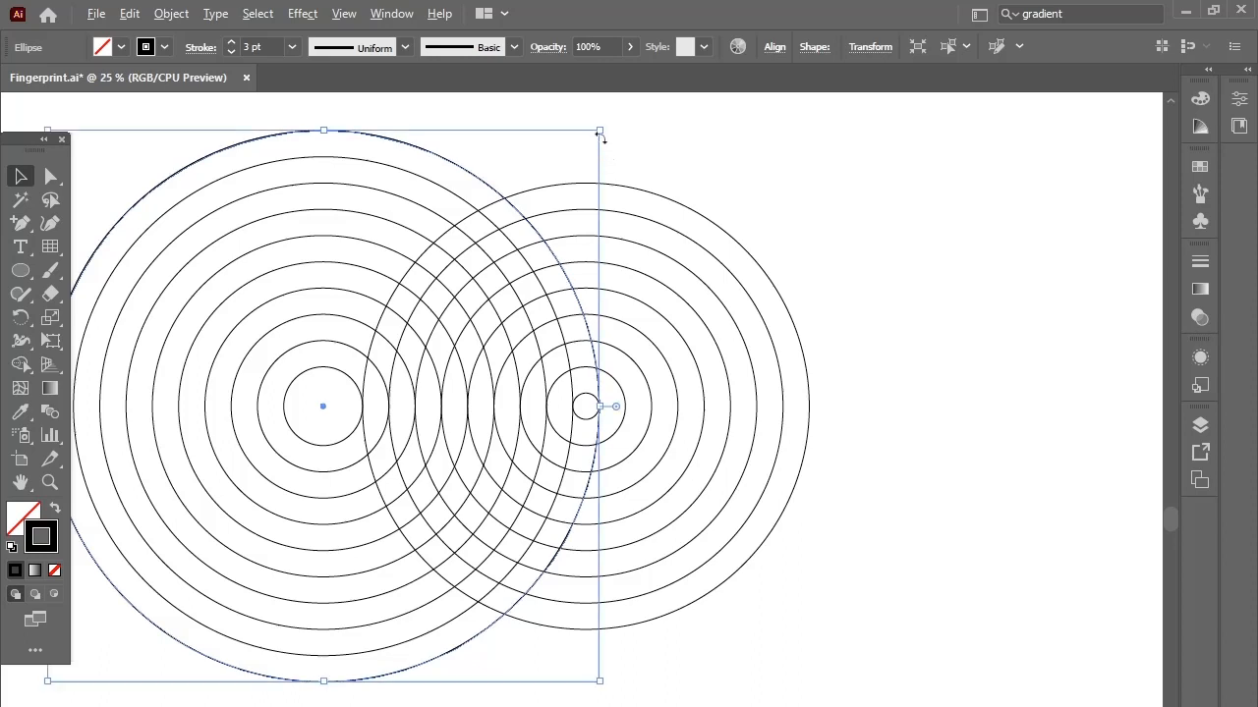
{"action": "left_click_drag", "start_coordinate": [602, 134], "coordinate": [626, 120]}
- Add more equally spaced larger copies to the left set until the newest reaches the right edge of the first set's fifth circle from the centre
{"action": "key", "text": "ctrl+c"}
{"action": "key", "text": "ctrl+f"}
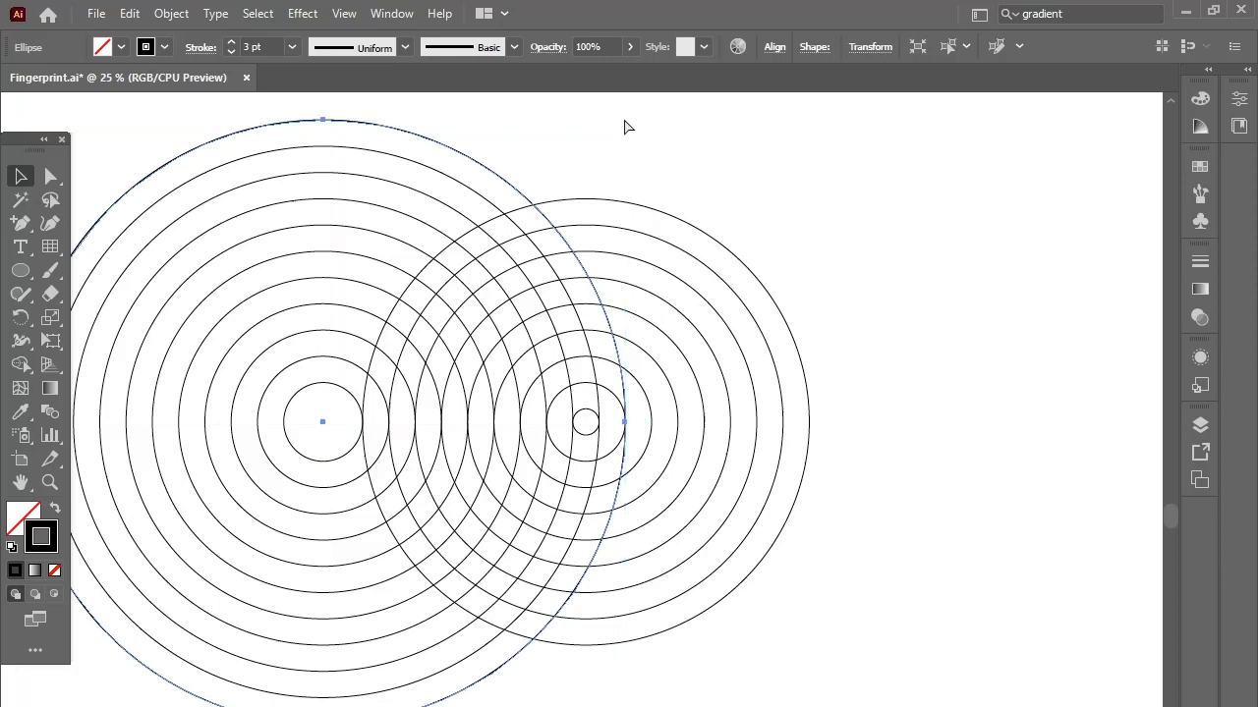
{"action": "left_click_drag", "start_coordinate": [626, 120], "coordinate": [682, 132]}
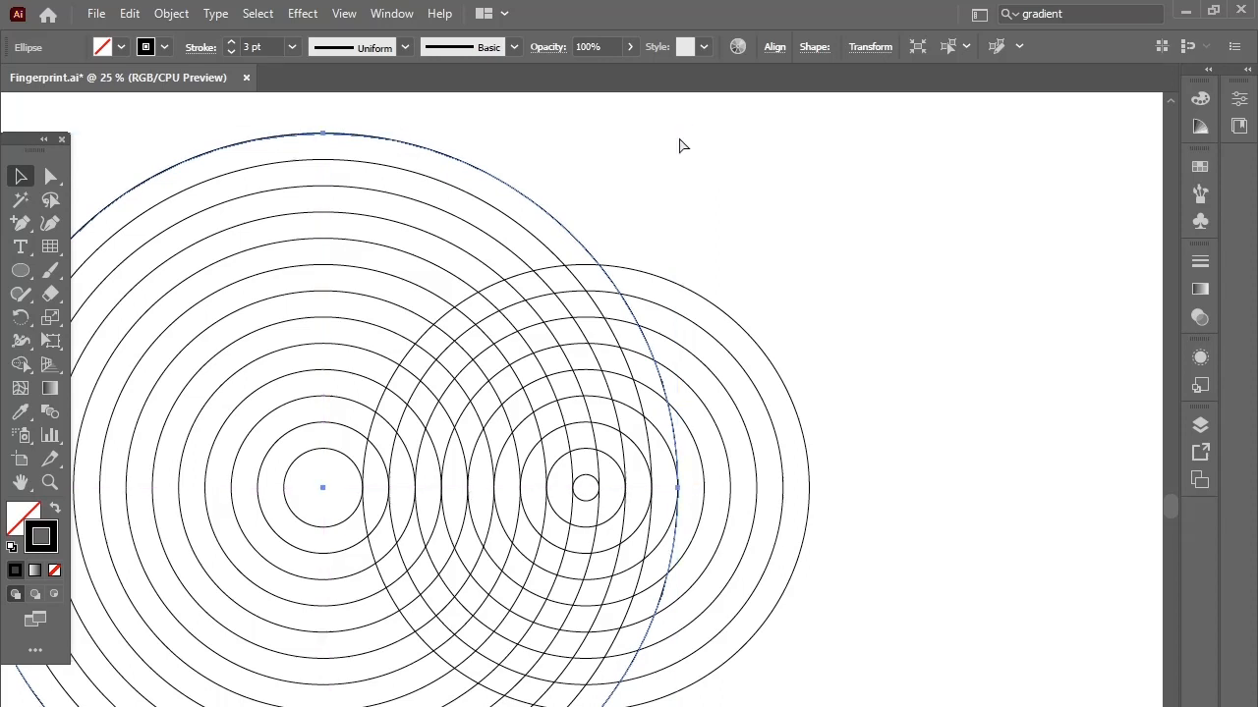
{"action": "left_click_drag", "start_coordinate": [682, 132], "coordinate": [706, 124]}
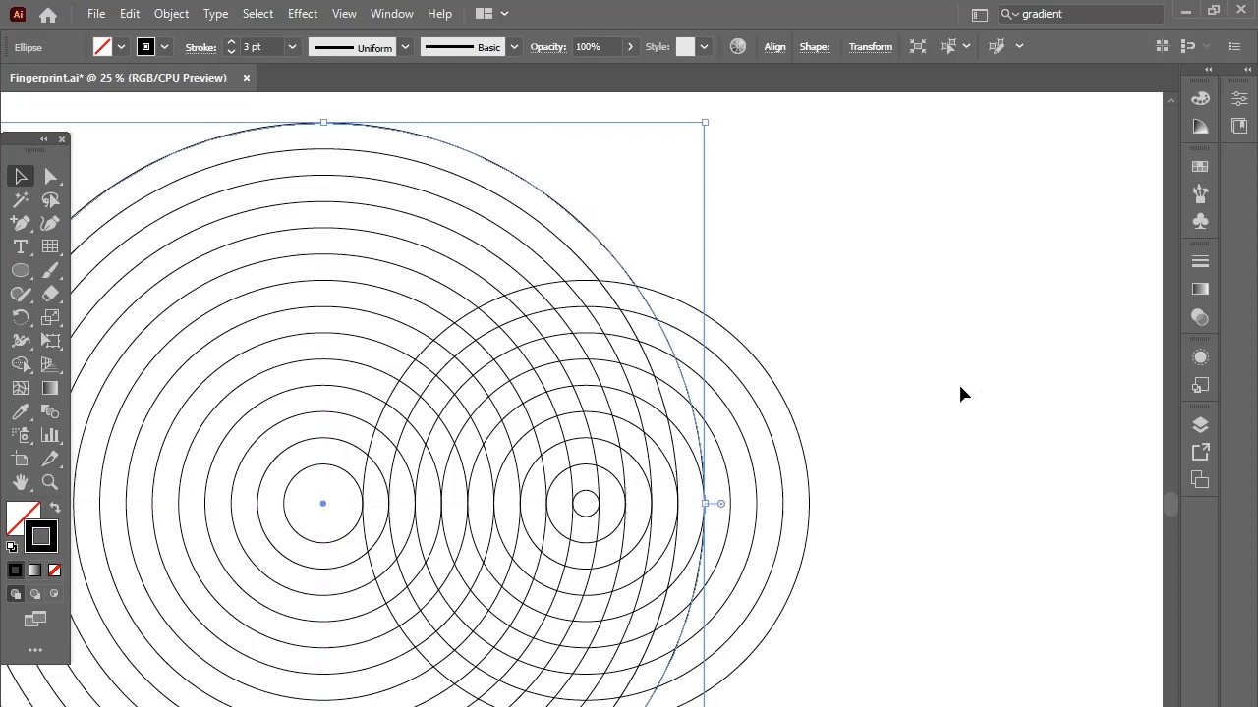
{"action": "scroll", "coordinate": [959, 388], "scroll_direction": "down", "scroll_amount": 2}
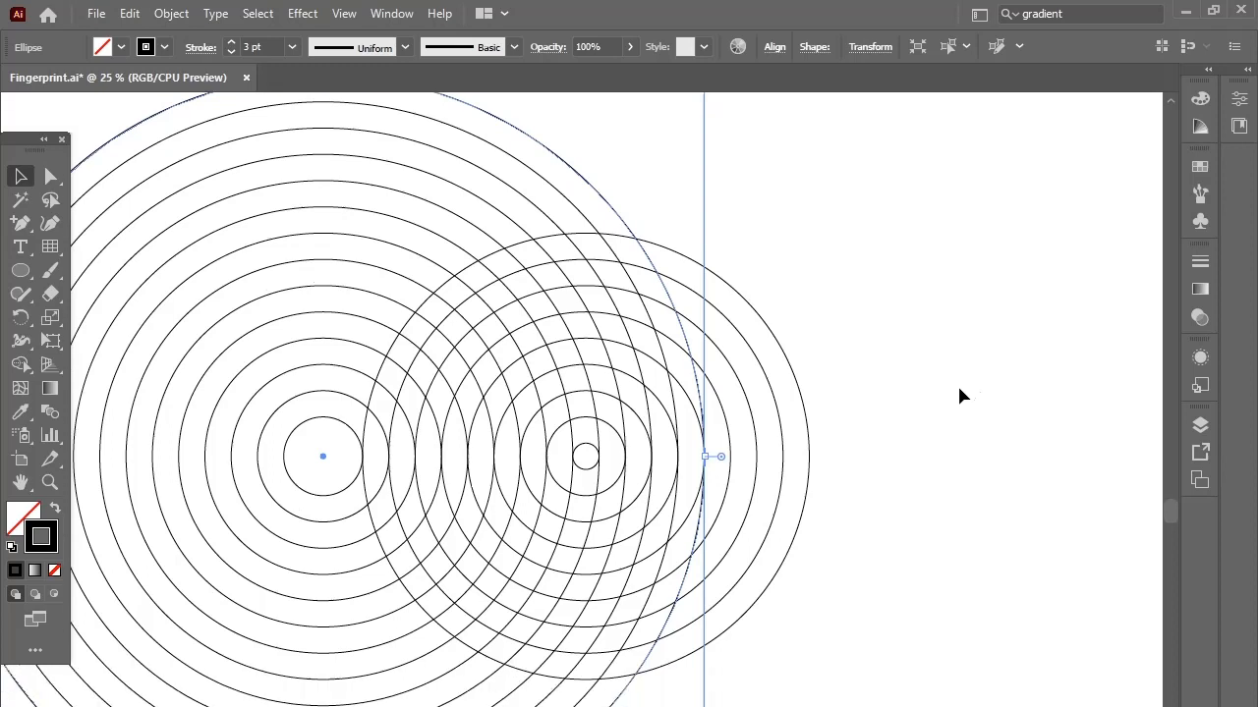
{"action": "scroll", "coordinate": [960, 393], "scroll_direction": "up", "scroll_amount": 1}
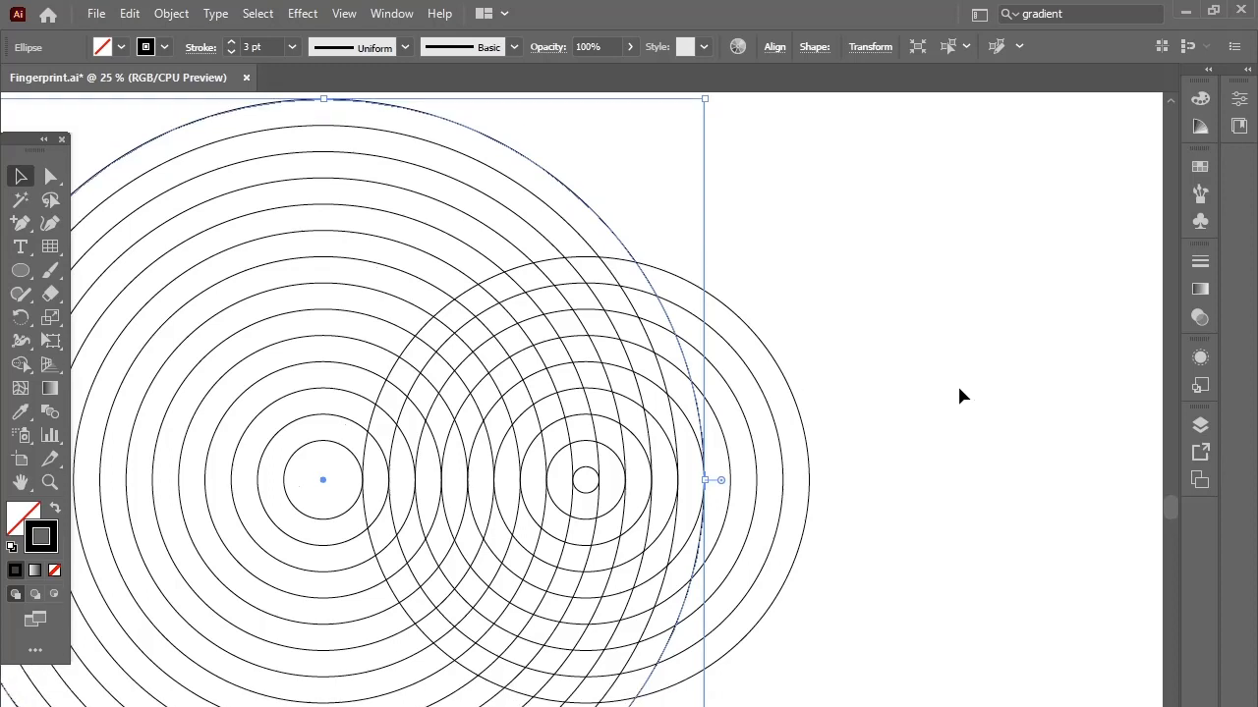
- Enlarge further equally spaced copies of the left set's outermost circle until the newest meets the right edge of the first set's largest circle
{"action": "scroll", "coordinate": [958, 394], "scroll_direction": "up", "scroll_amount": 1}
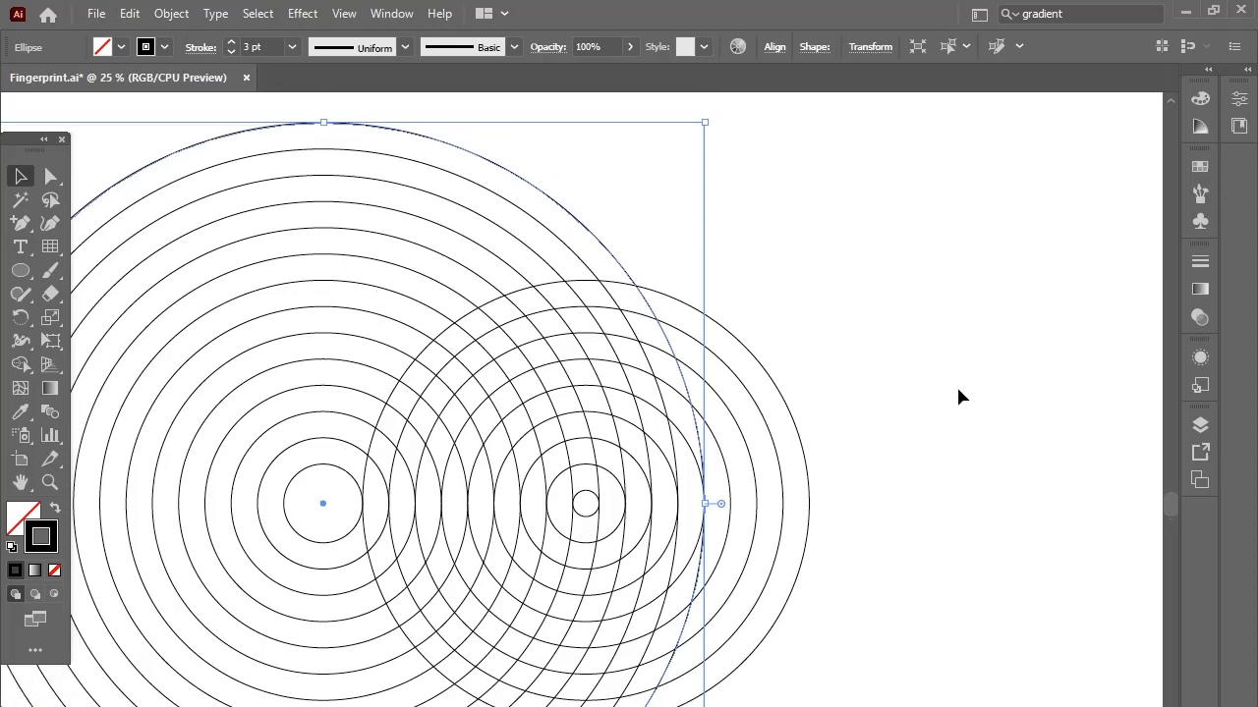
{"action": "scroll", "coordinate": [900, 366], "scroll_direction": "up", "scroll_amount": 1}
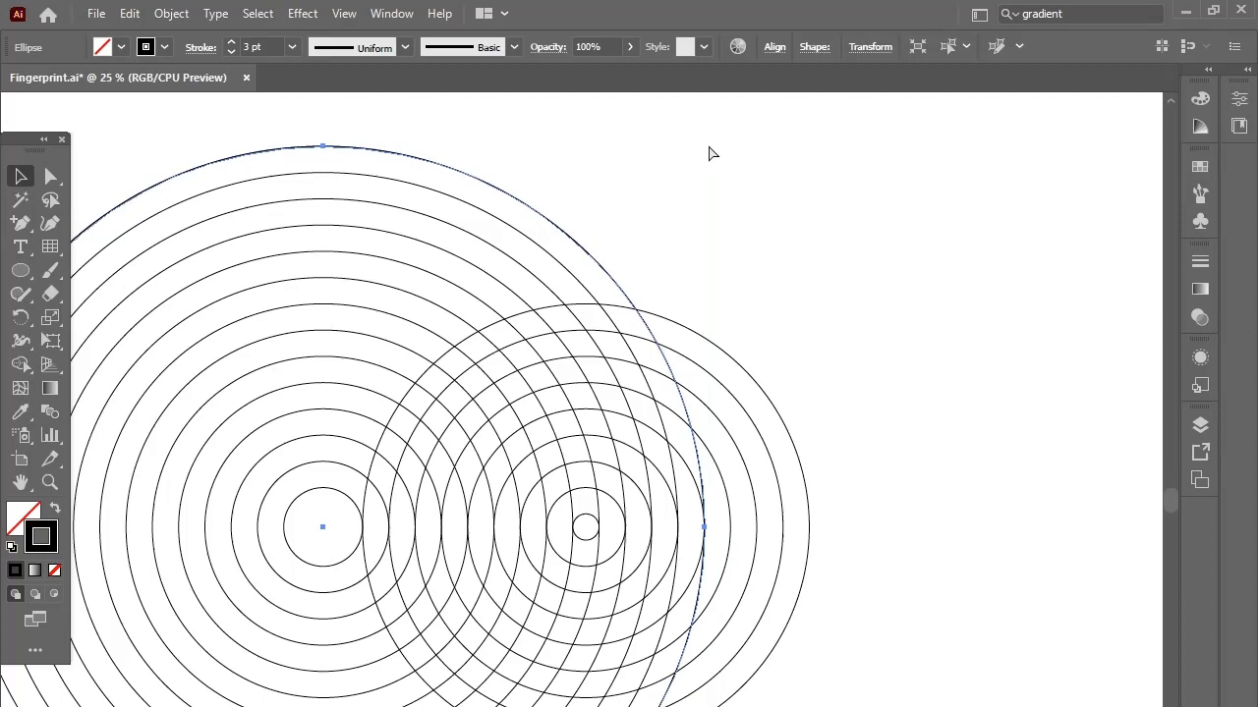
{"action": "left_click_drag", "start_coordinate": [705, 146], "coordinate": [729, 118]}
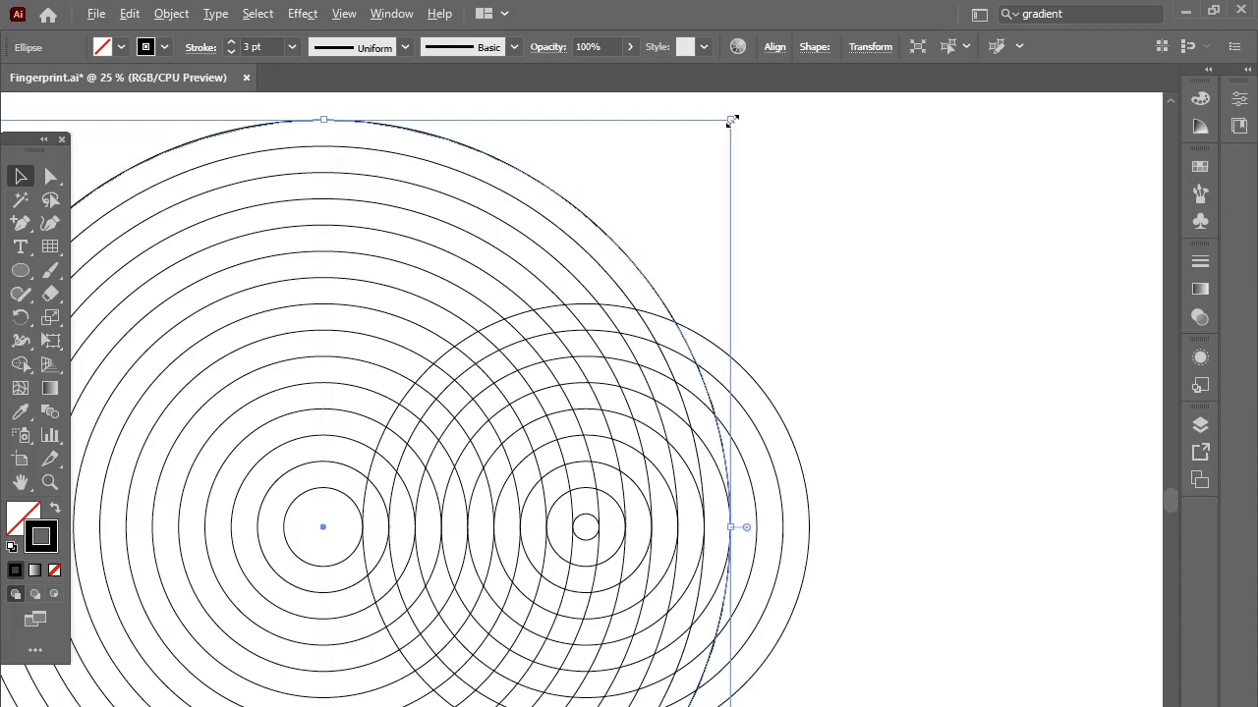
{"action": "left_click_drag", "start_coordinate": [731, 120], "coordinate": [792, 111]}
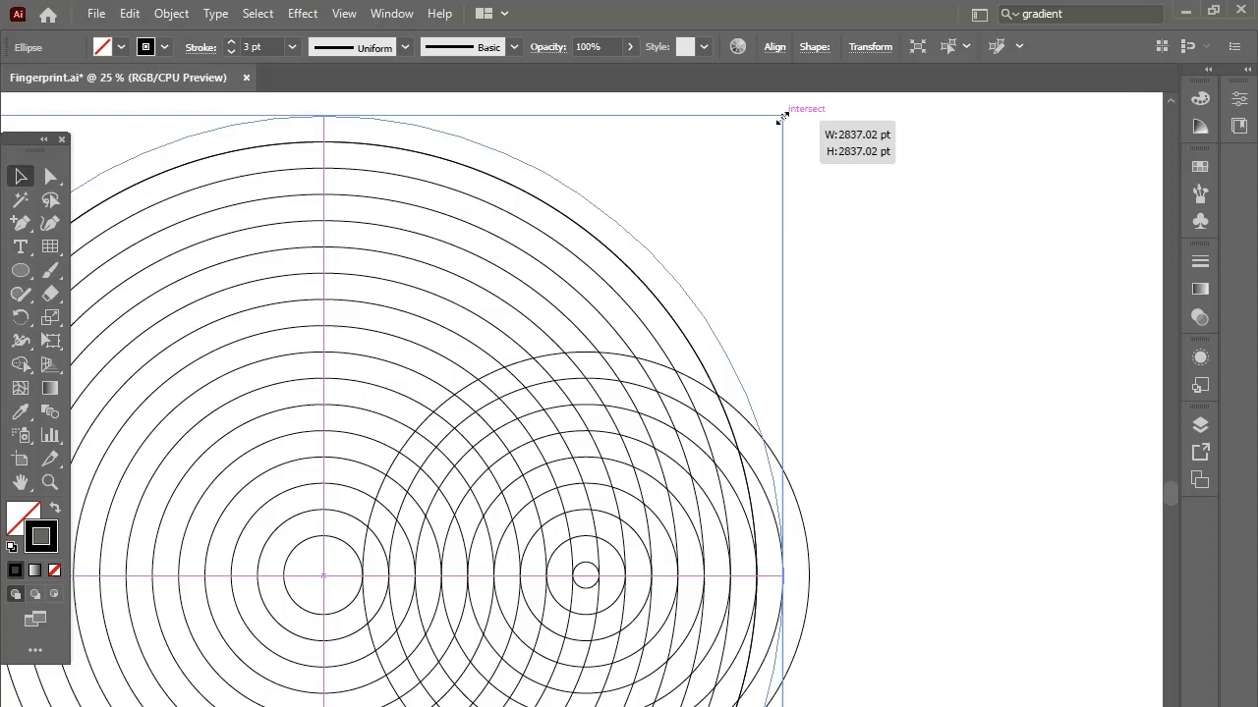
{"action": "left_click_drag", "start_coordinate": [783, 120], "coordinate": [808, 141]}
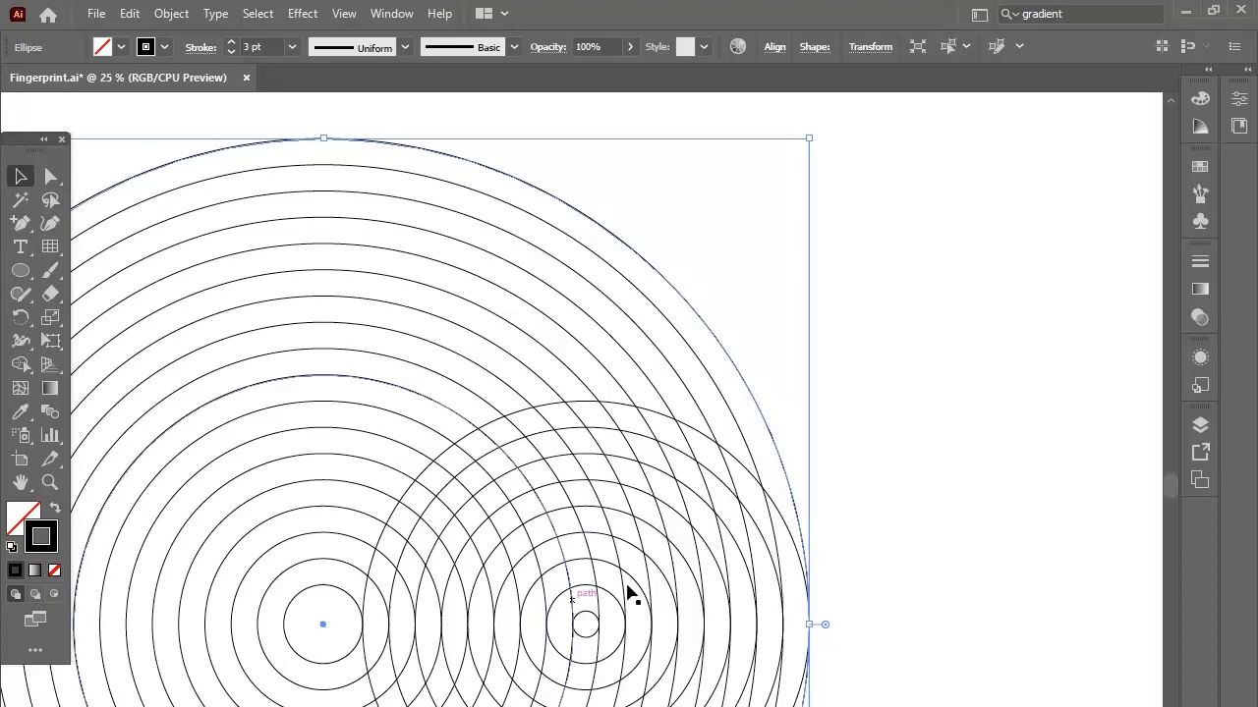
{"action": "scroll", "coordinate": [573, 468], "scroll_direction": "down", "scroll_amount": 3}
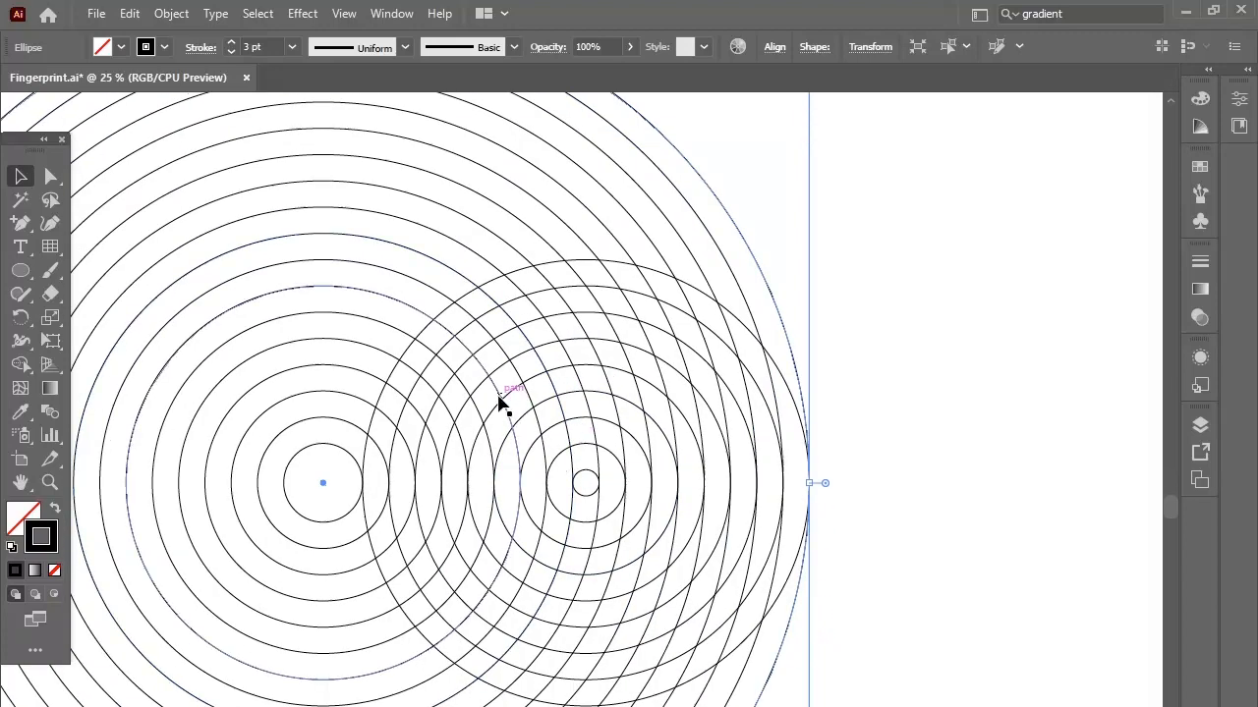
{"action": "scroll", "coordinate": [499, 401], "scroll_direction": "down", "scroll_amount": 1}
{"action": "left_click", "coordinate": [840, 422]}
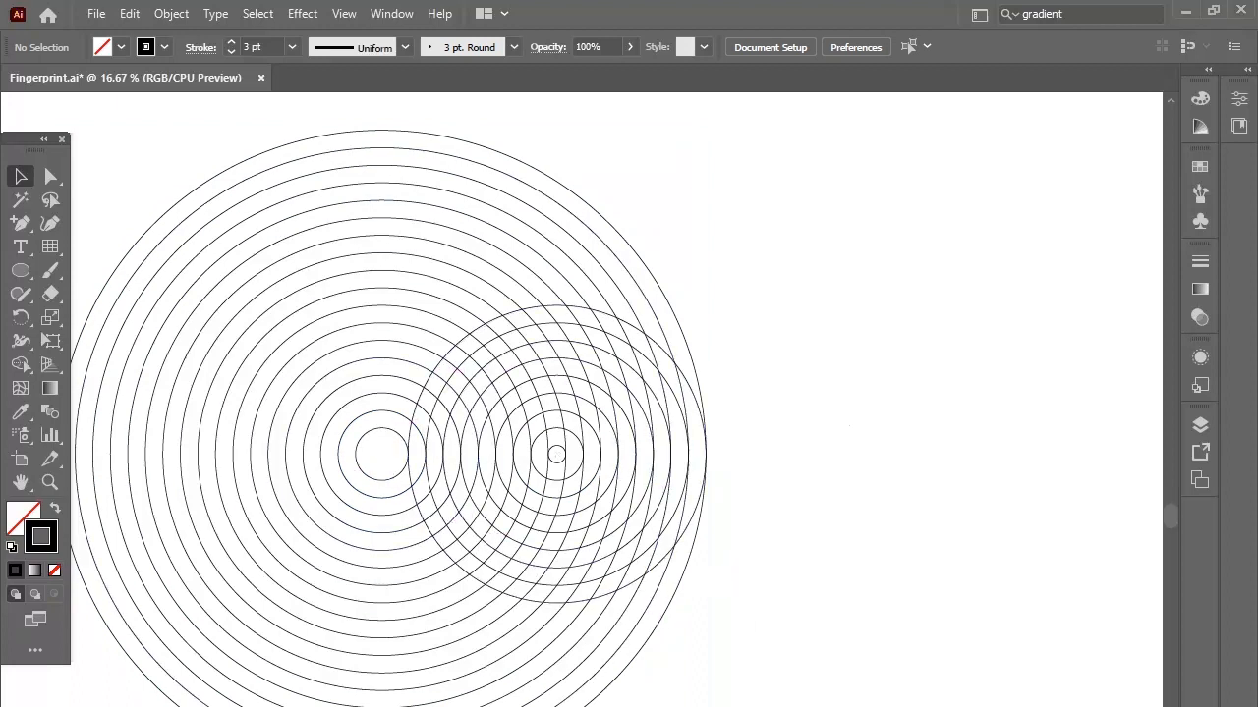
- Select all circles of both sets and split them at their intersections with the Pathfinder Divide operation
{"action": "scroll", "coordinate": [413, 419], "scroll_direction": "left", "scroll_amount": 5}
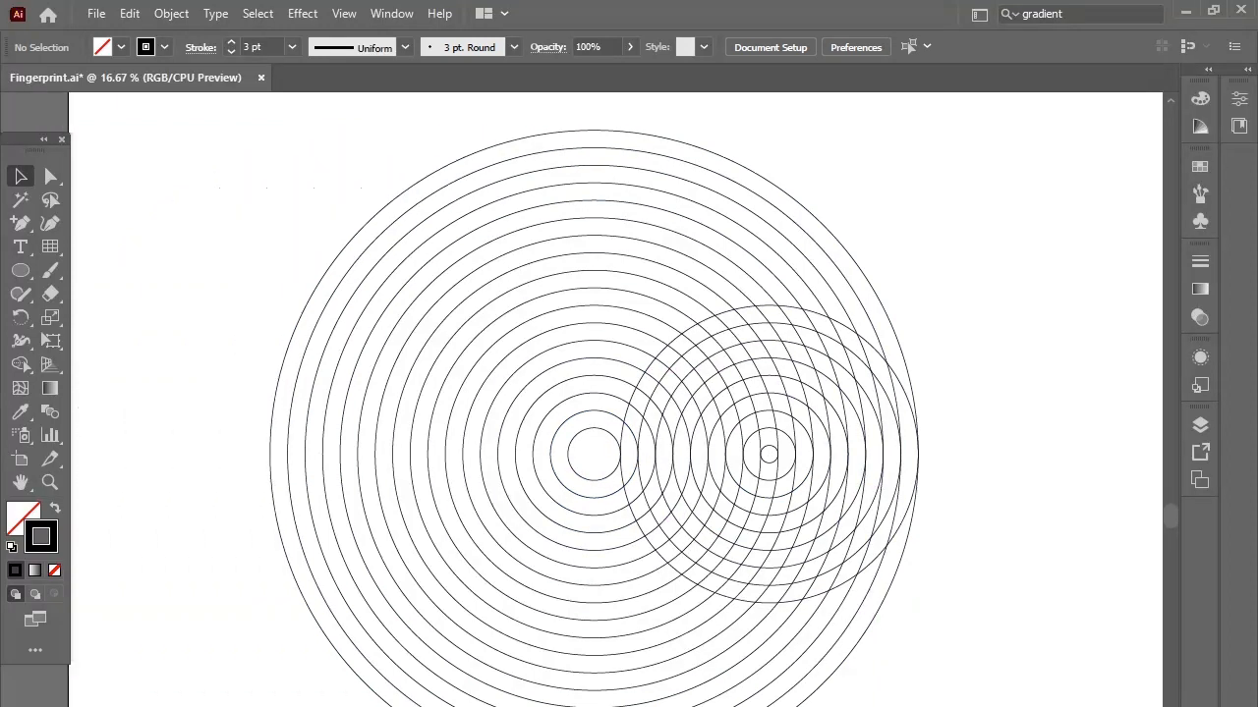
{"action": "scroll", "coordinate": [580, 413], "scroll_direction": "right", "scroll_amount": 1}
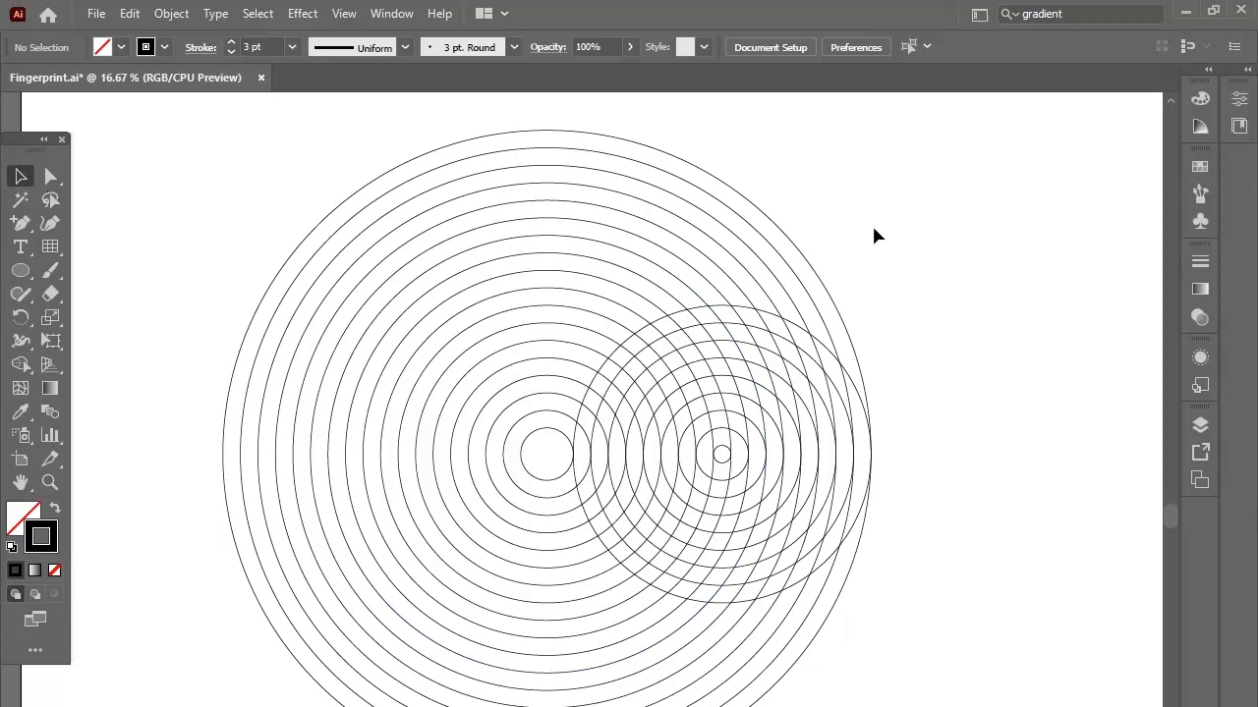
{"action": "key", "text": "ctrl+a"}
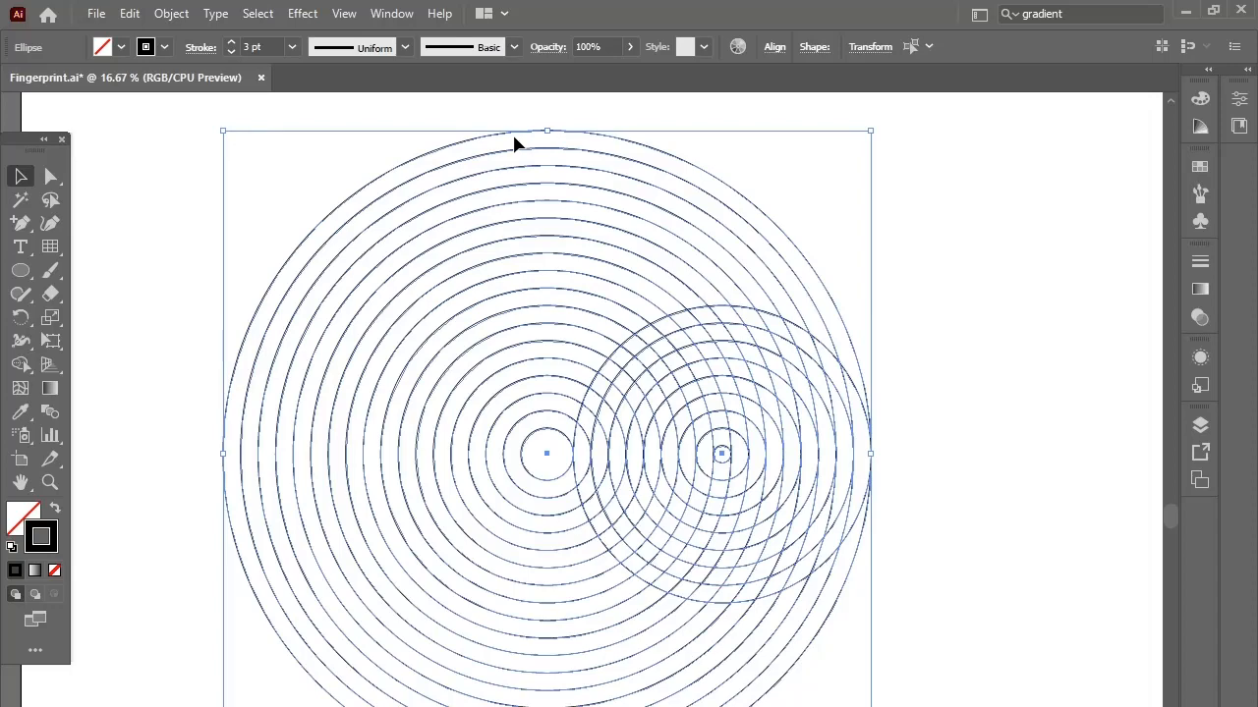
{"action": "left_click", "coordinate": [387, 14]}
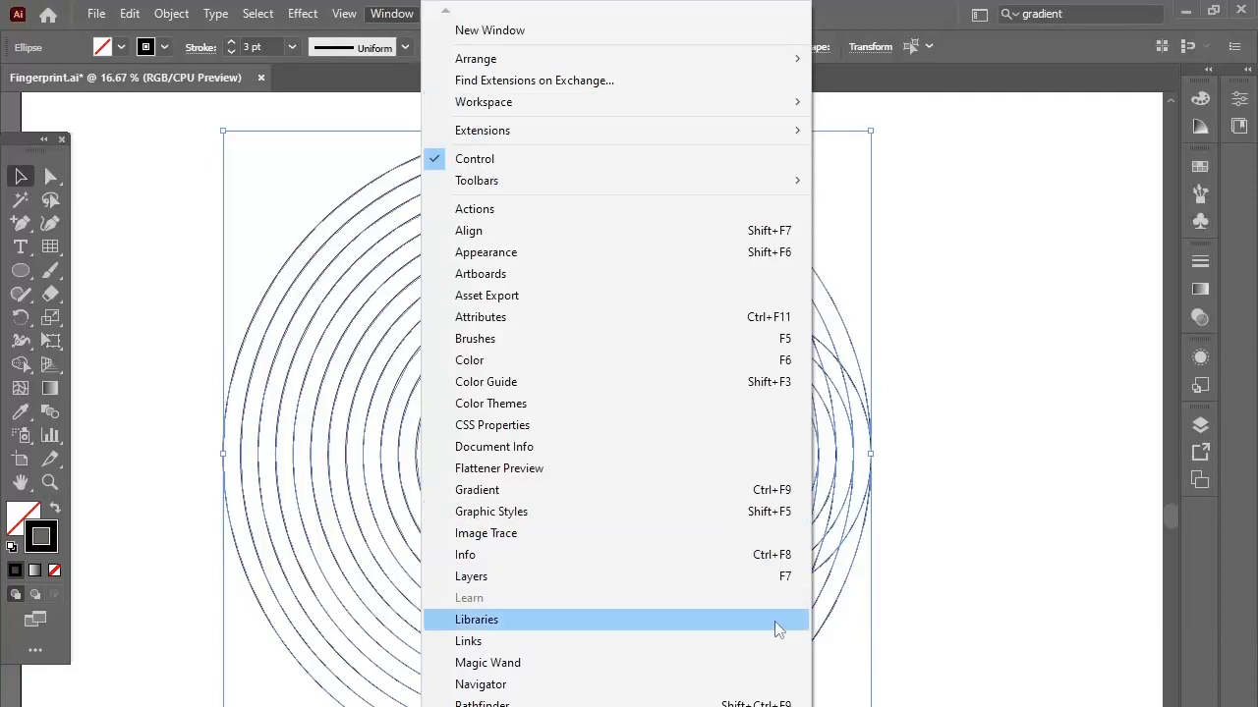
{"action": "left_click", "coordinate": [783, 705]}
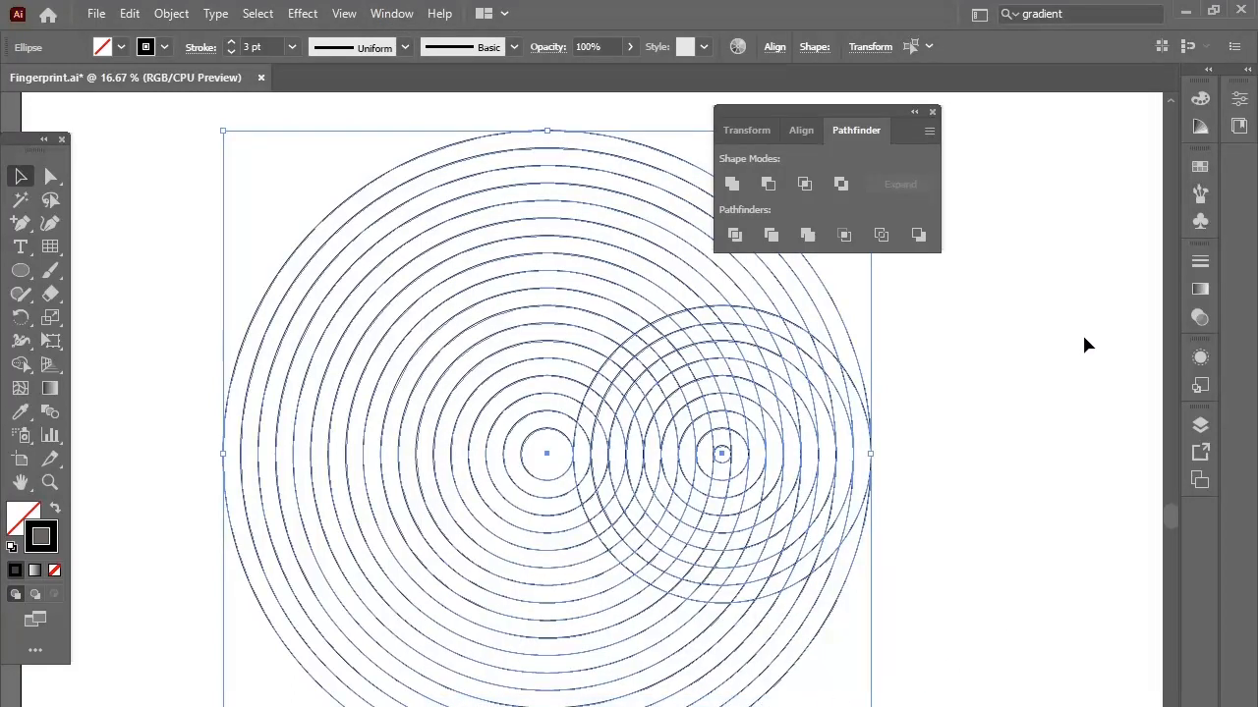
{"action": "left_click_drag", "start_coordinate": [910, 118], "coordinate": [1076, 177]}
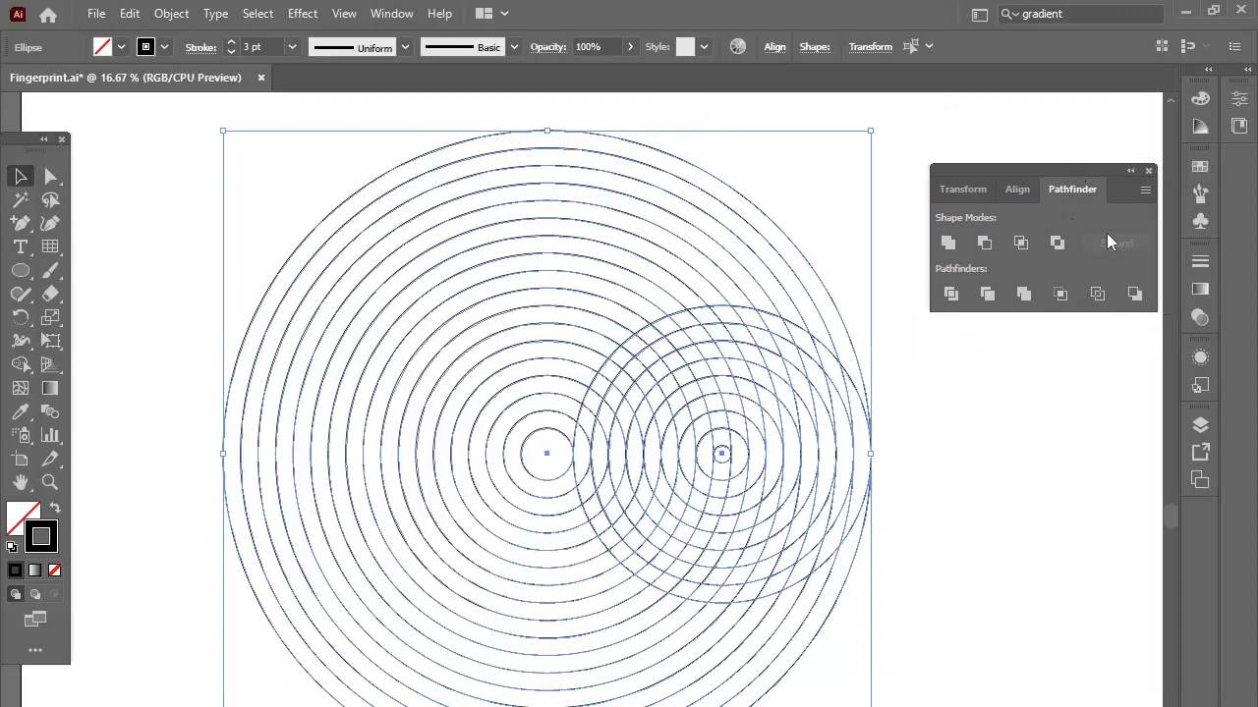
{"action": "left_click", "coordinate": [951, 295]}
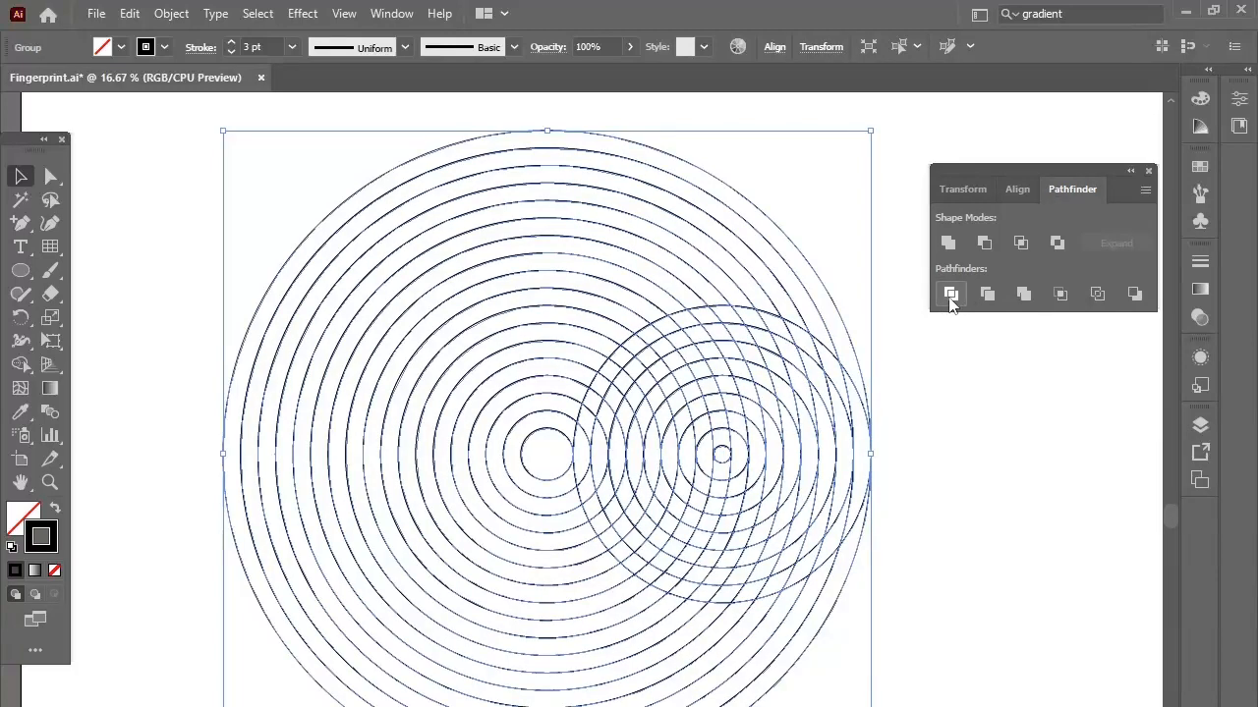
{"action": "left_click", "coordinate": [949, 431]}
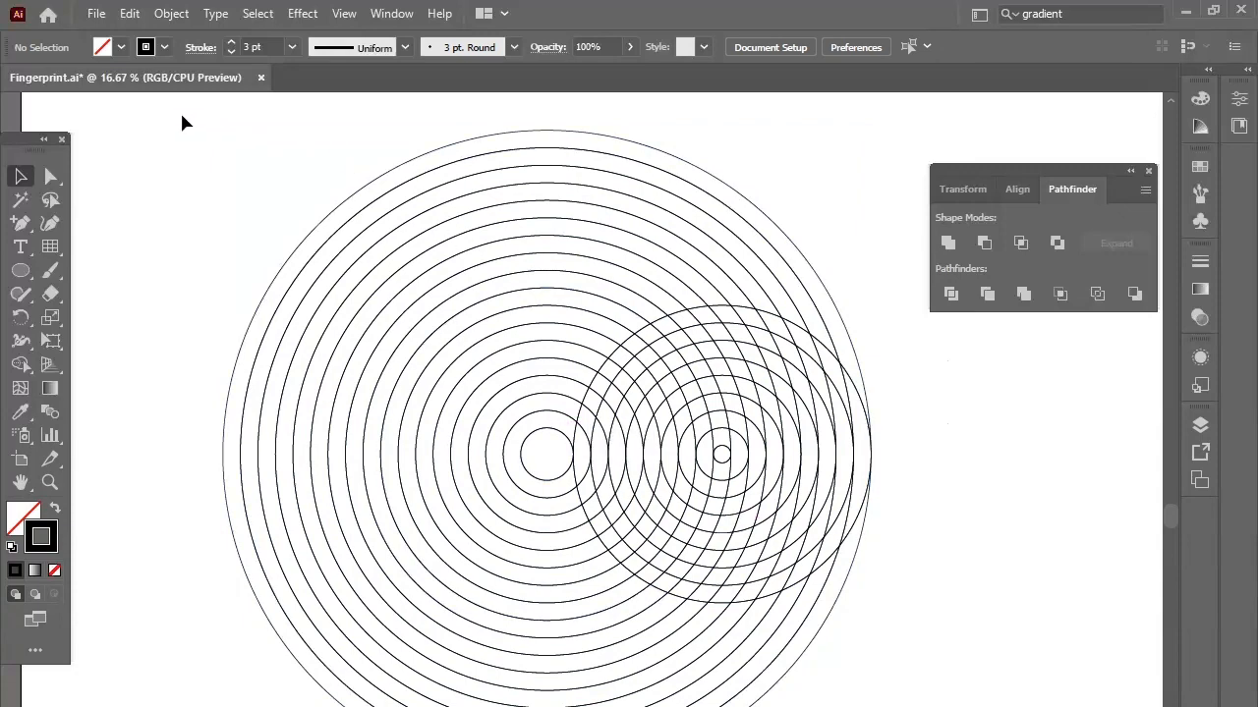
- Ungroup the divided artwork so its pieces can be selected separately
{"action": "left_click_drag", "start_coordinate": [182, 118], "coordinate": [536, 631]}
{"action": "right_click", "coordinate": [371, 331]}
{"action": "left_click", "coordinate": [343, 338]}
{"action": "left_click", "coordinate": [345, 344]}
{"action": "right_click", "coordinate": [345, 343]}
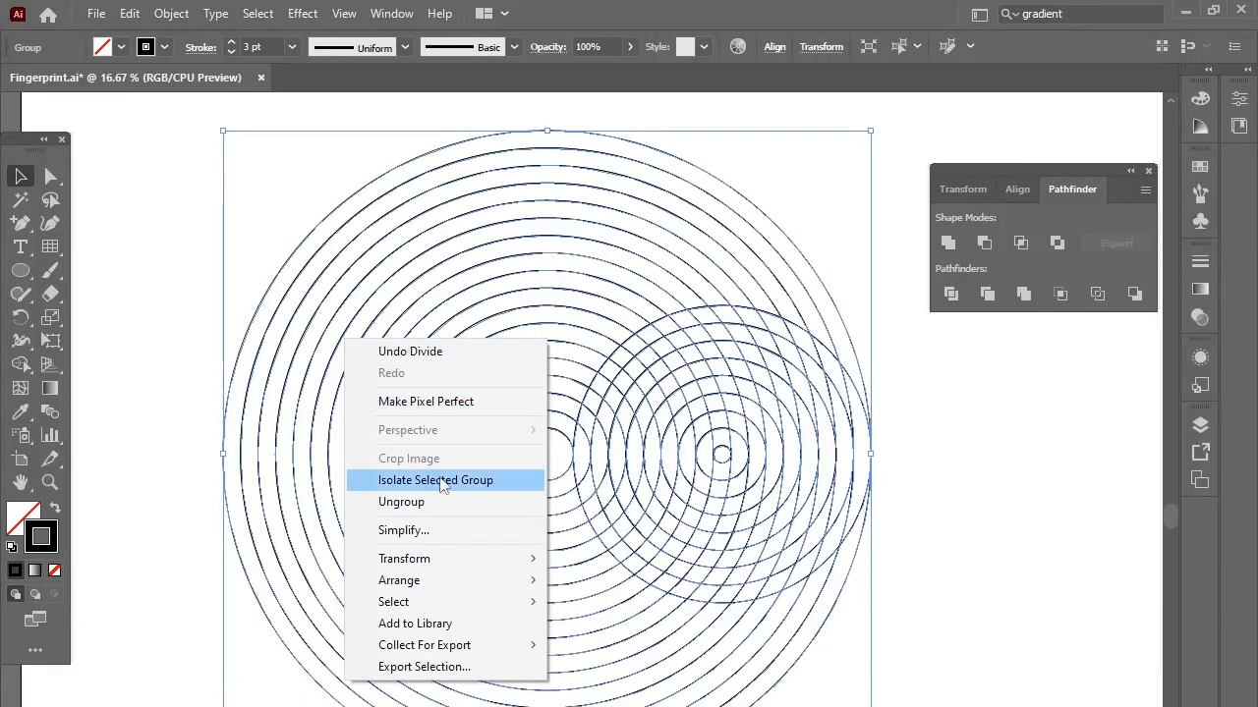
{"action": "left_click", "coordinate": [455, 502]}
{"action": "left_click", "coordinate": [200, 300]}
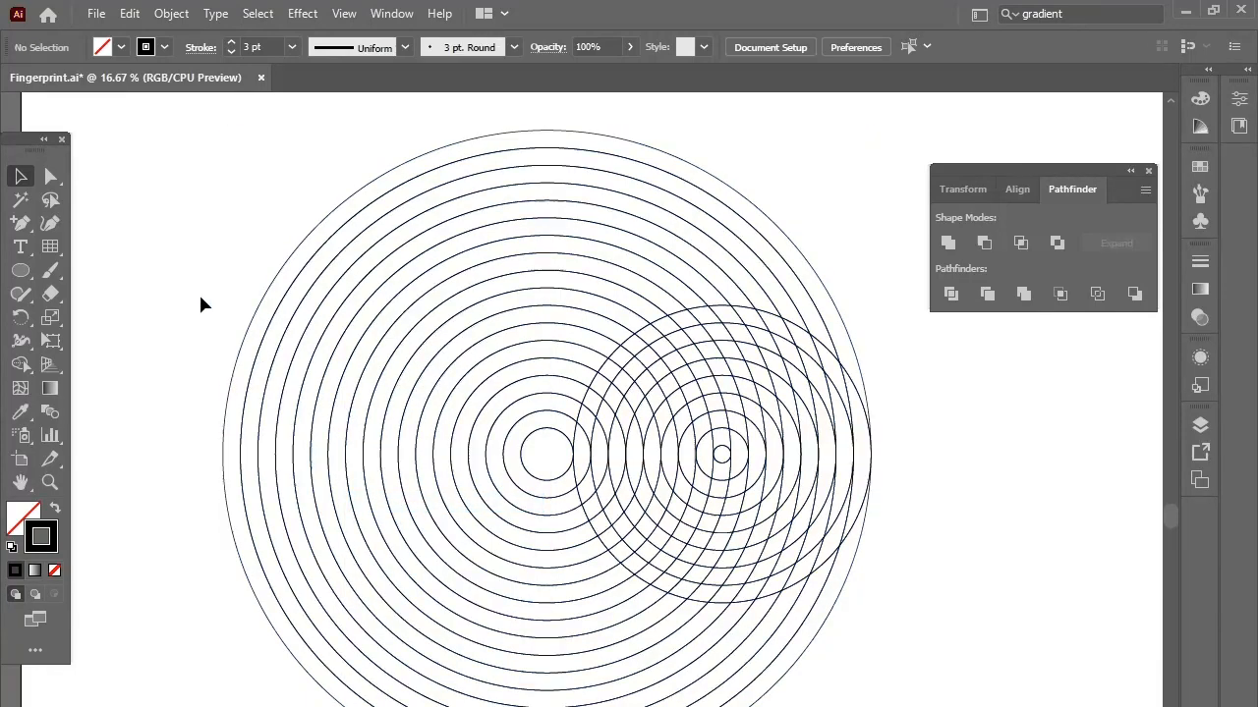
- Delete all divided pieces of the large left set that lie outside the smaller right-hand circle
{"action": "left_click_drag", "start_coordinate": [200, 167], "coordinate": [567, 703]}
{"action": "left_click_drag", "start_coordinate": [514, 478], "coordinate": [192, 317]}
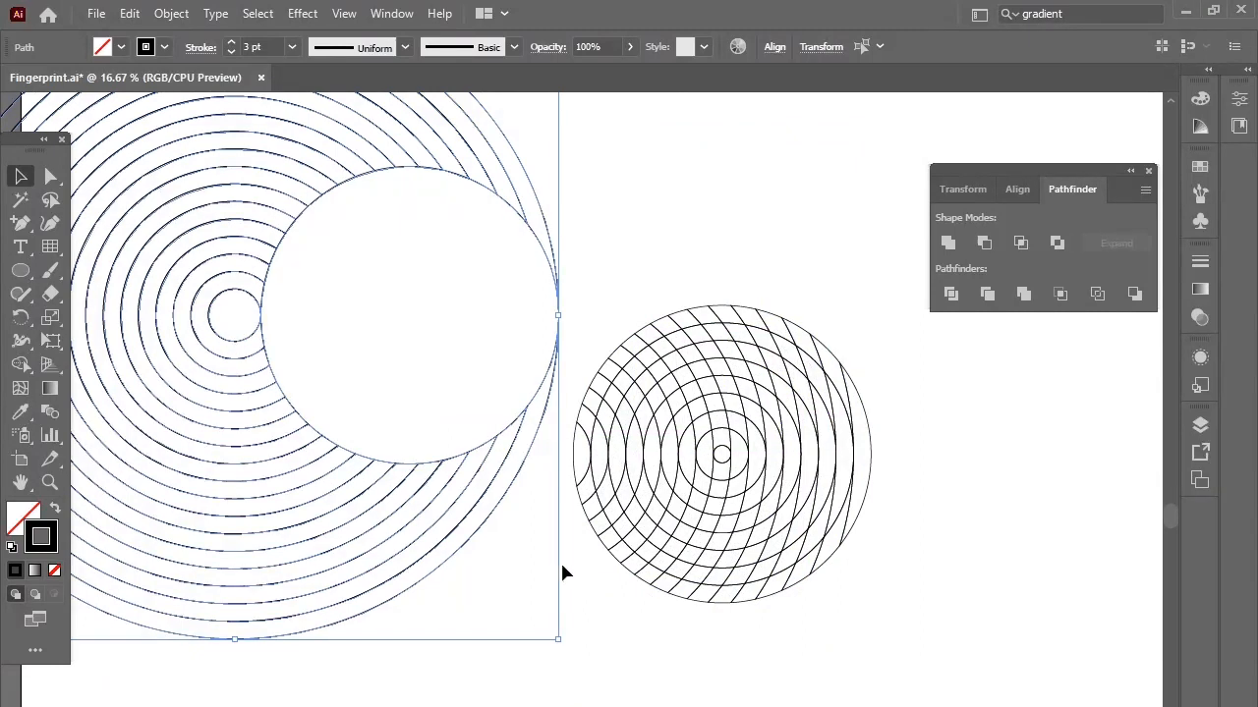
{"action": "key", "text": "Delete"}
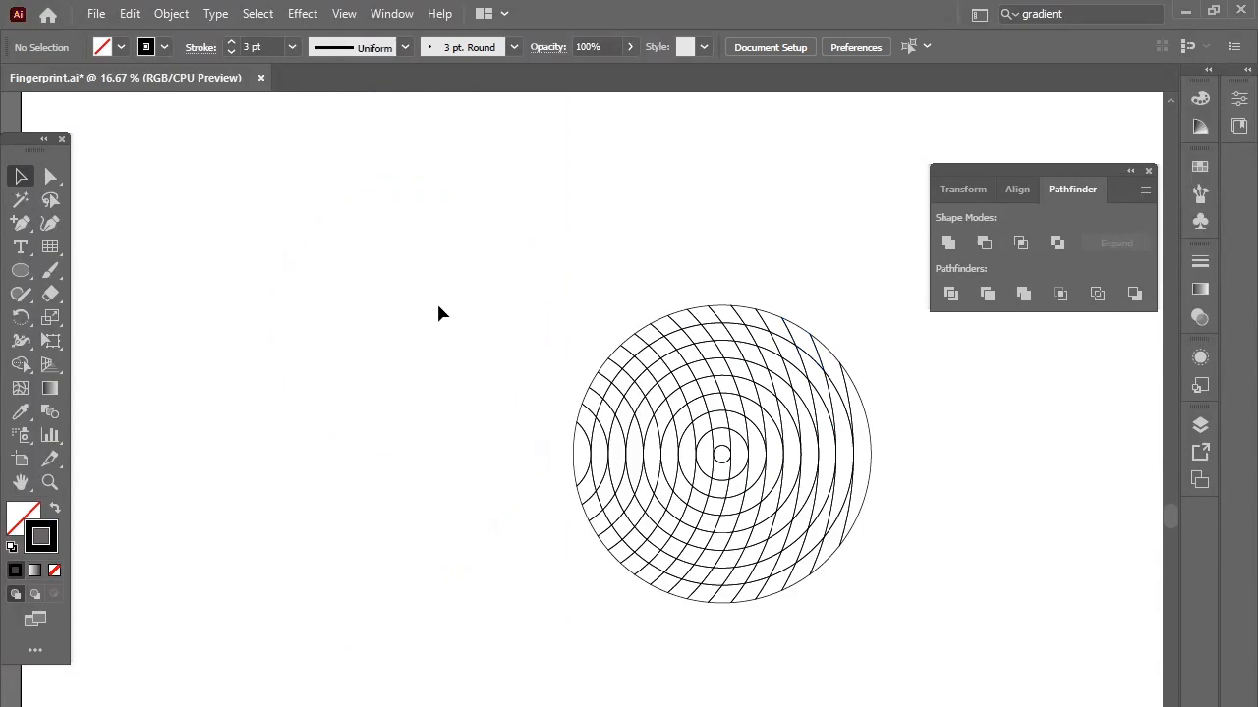
- Move the remaining divided circle up and left towards the middle of the artboard
{"action": "left_click_drag", "start_coordinate": [425, 283], "coordinate": [853, 602]}
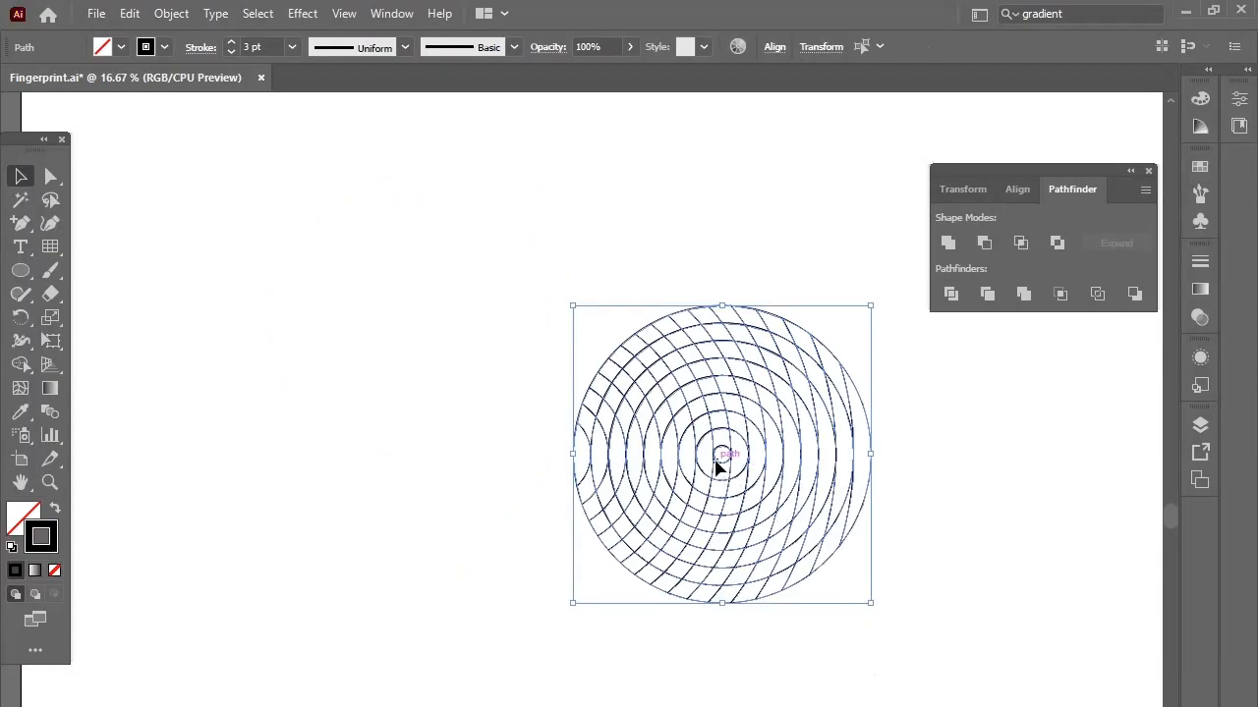
{"action": "left_click_drag", "start_coordinate": [717, 468], "coordinate": [555, 433]}
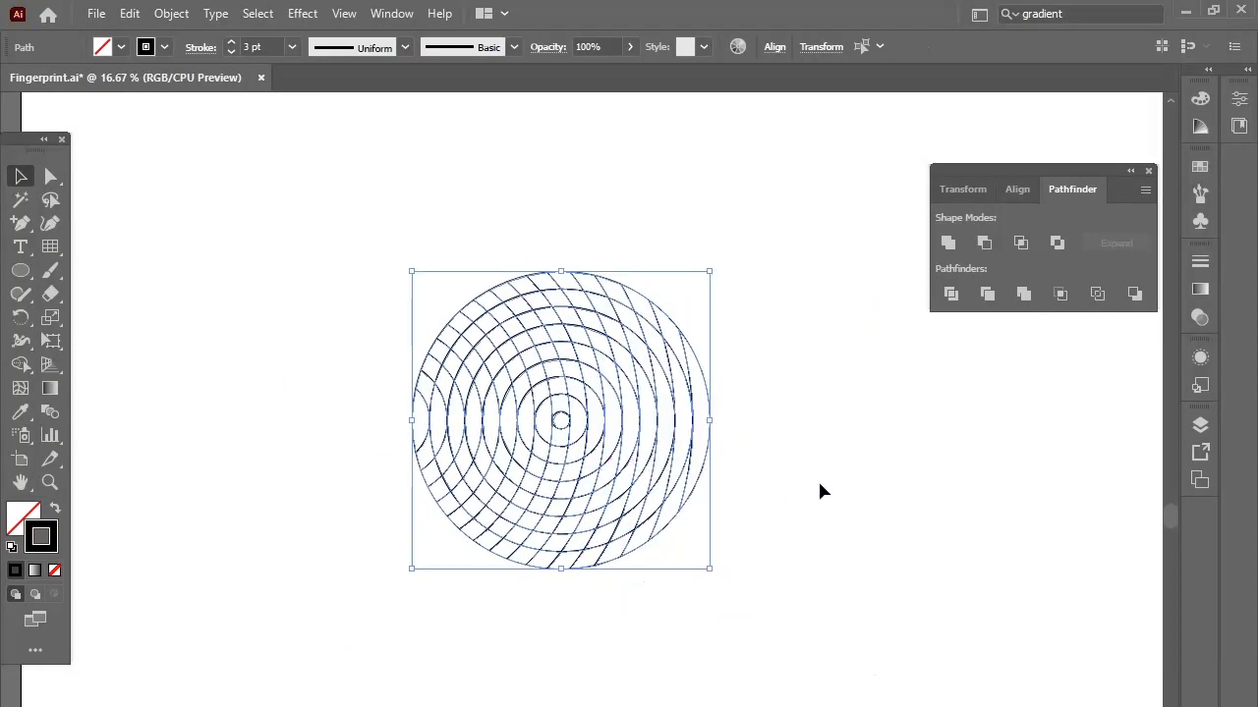
{"action": "left_click", "coordinate": [851, 468]}
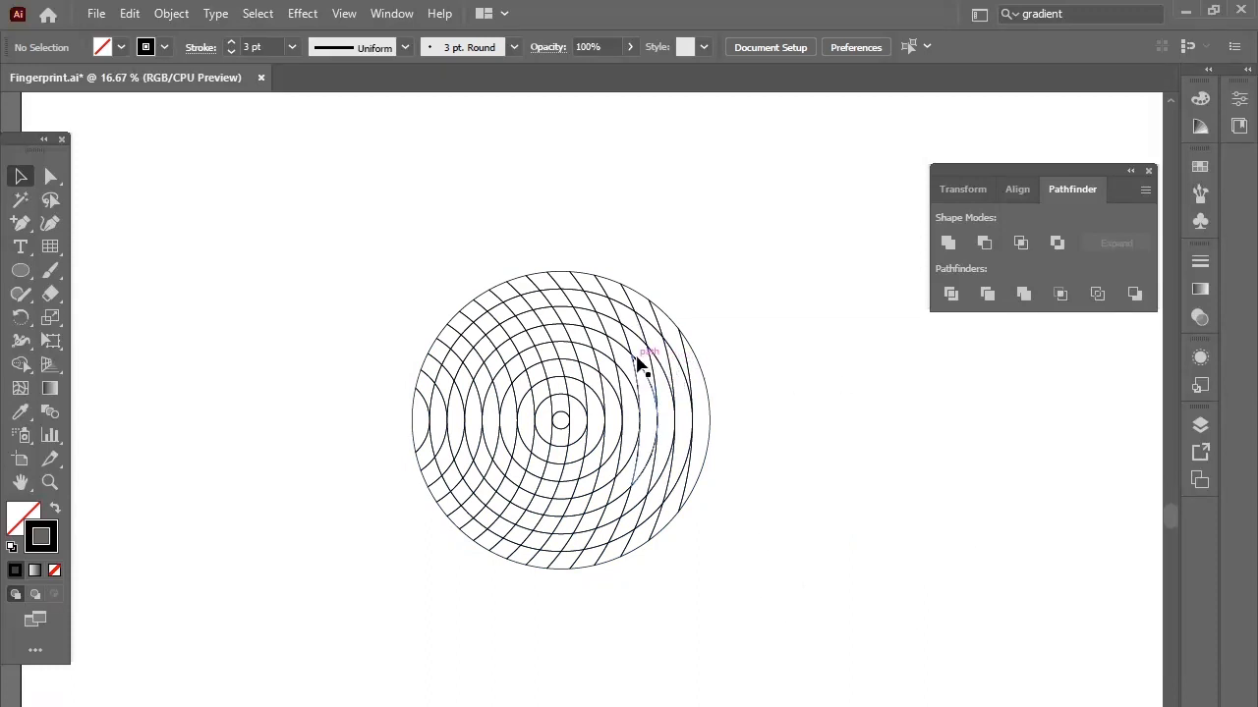
- Close the Pathfinder panel and set the stroke weight of all pieces in the divided circle to 4 pt
{"action": "scroll", "coordinate": [617, 361], "scroll_direction": "up", "scroll_amount": 1}
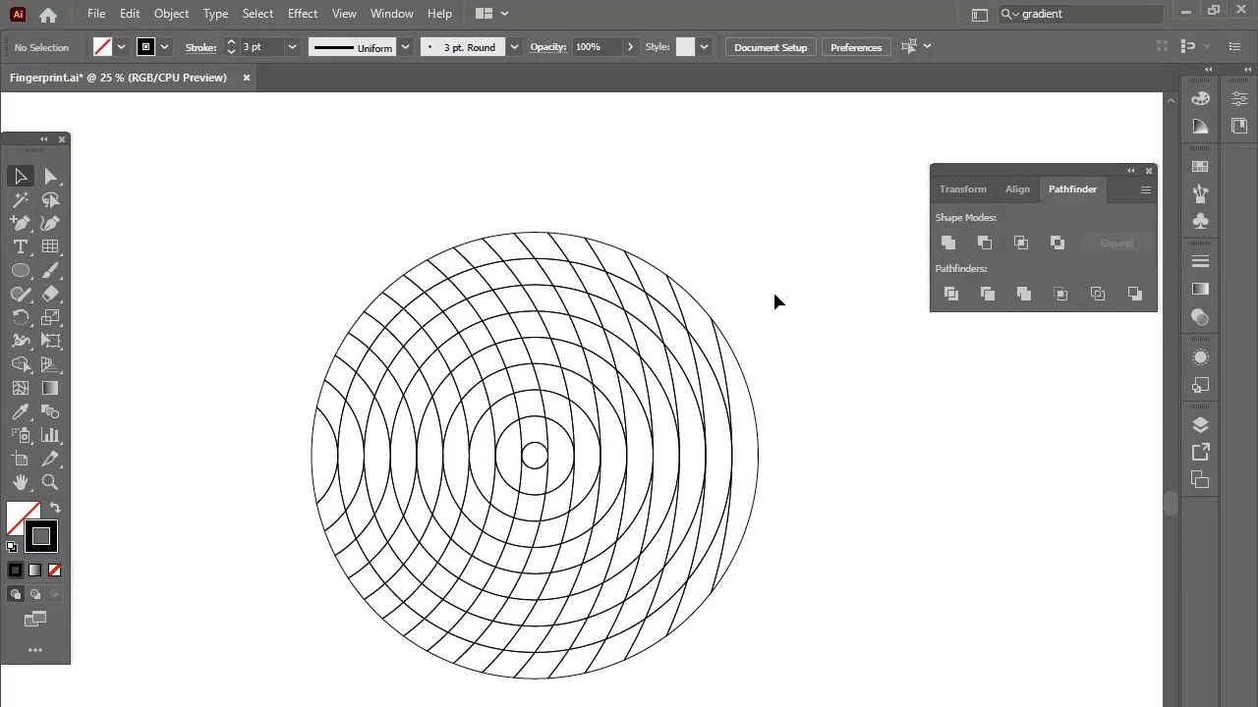
{"action": "key", "text": "ctrl+a"}
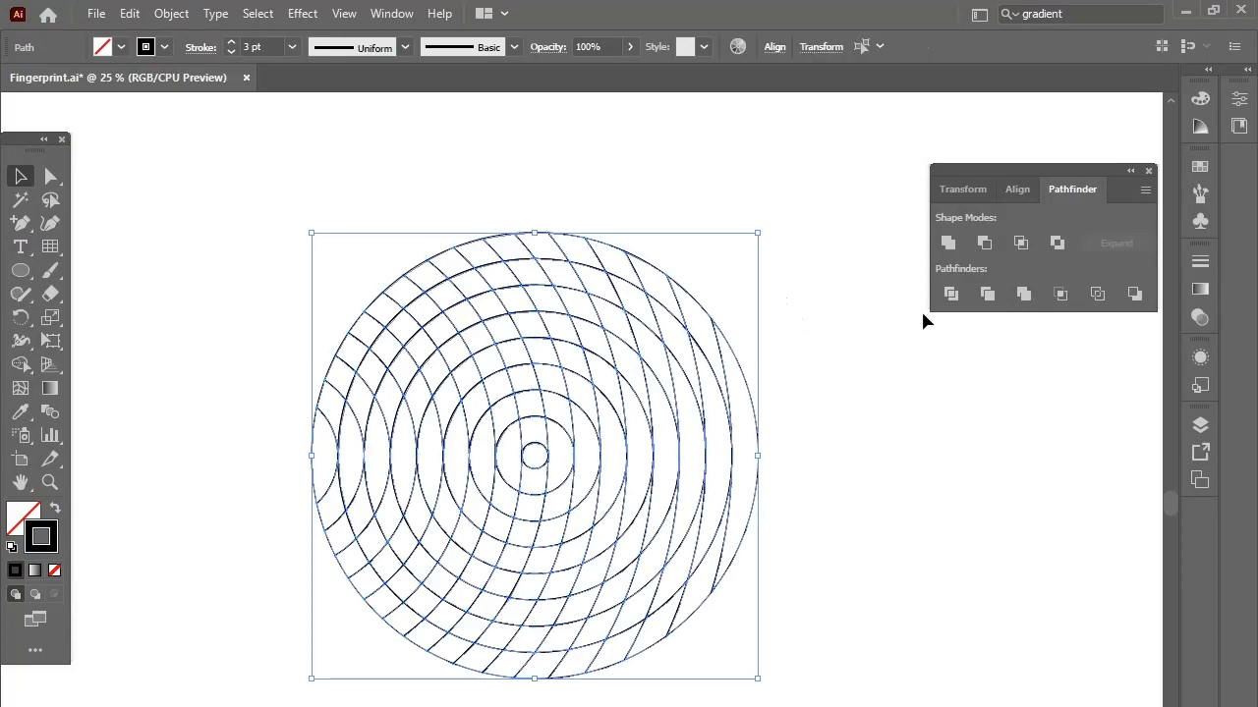
{"action": "left_click", "coordinate": [1149, 172]}
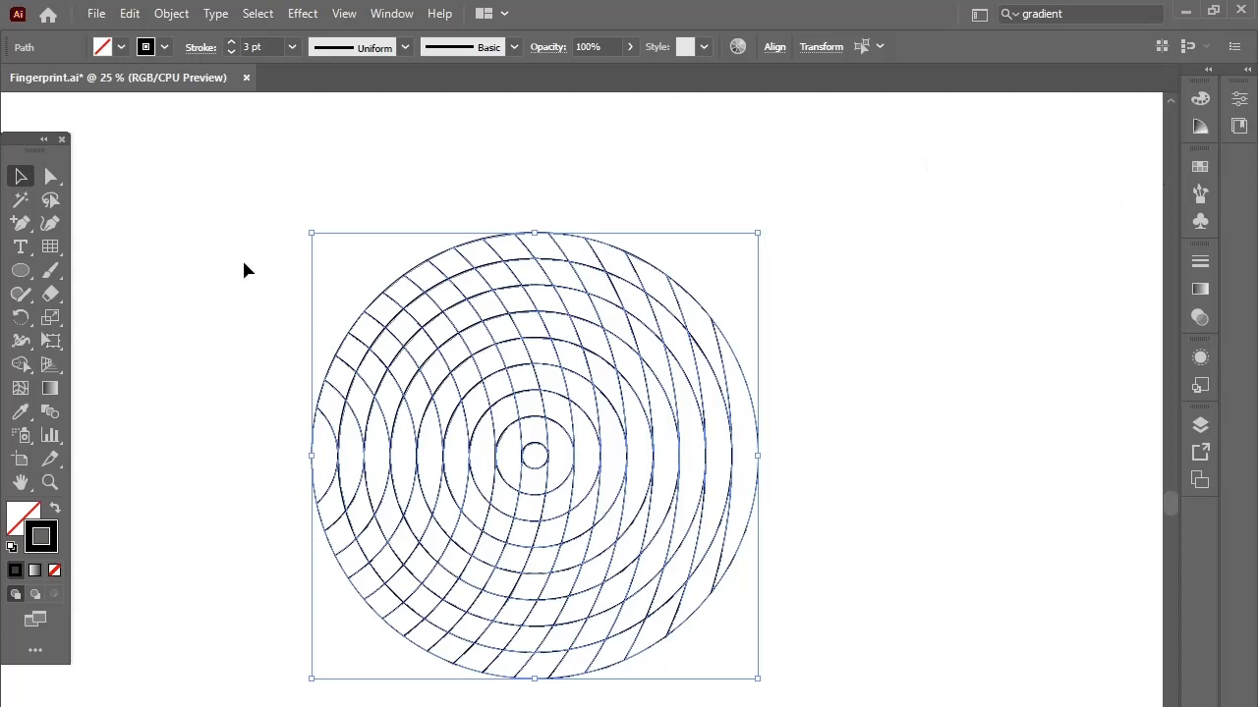
{"action": "left_click", "coordinate": [292, 47]}
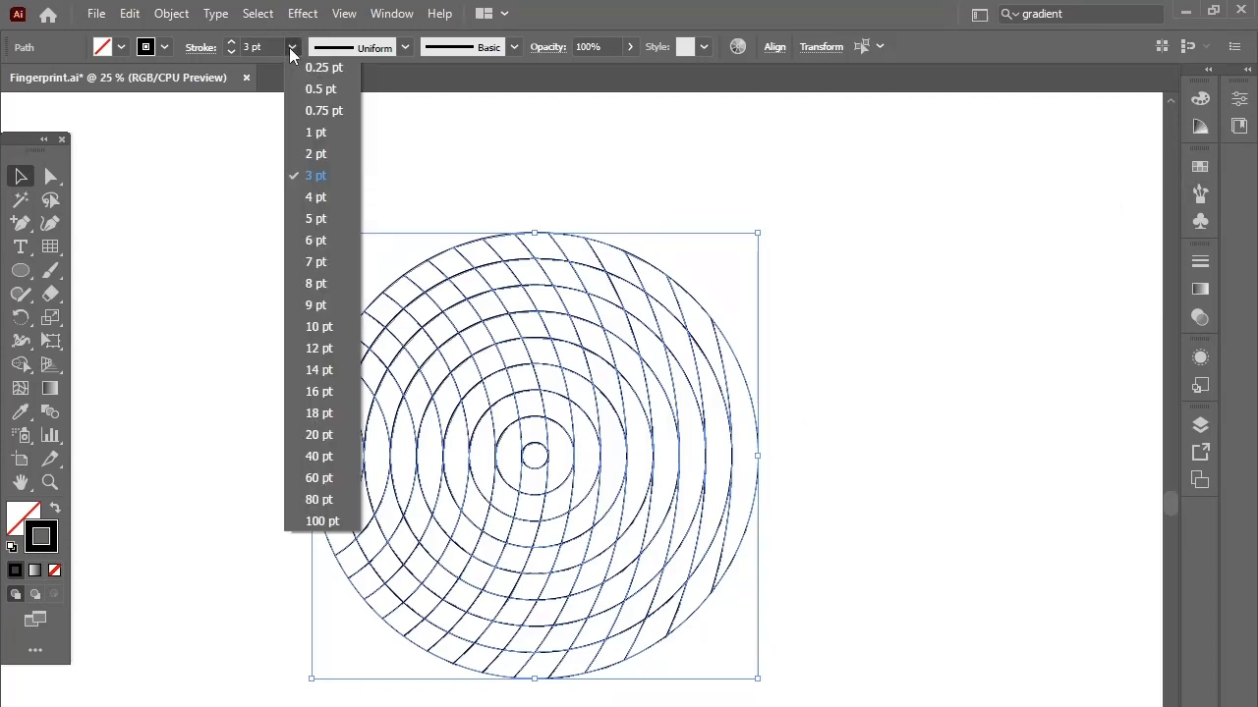
{"action": "left_click", "coordinate": [307, 196]}
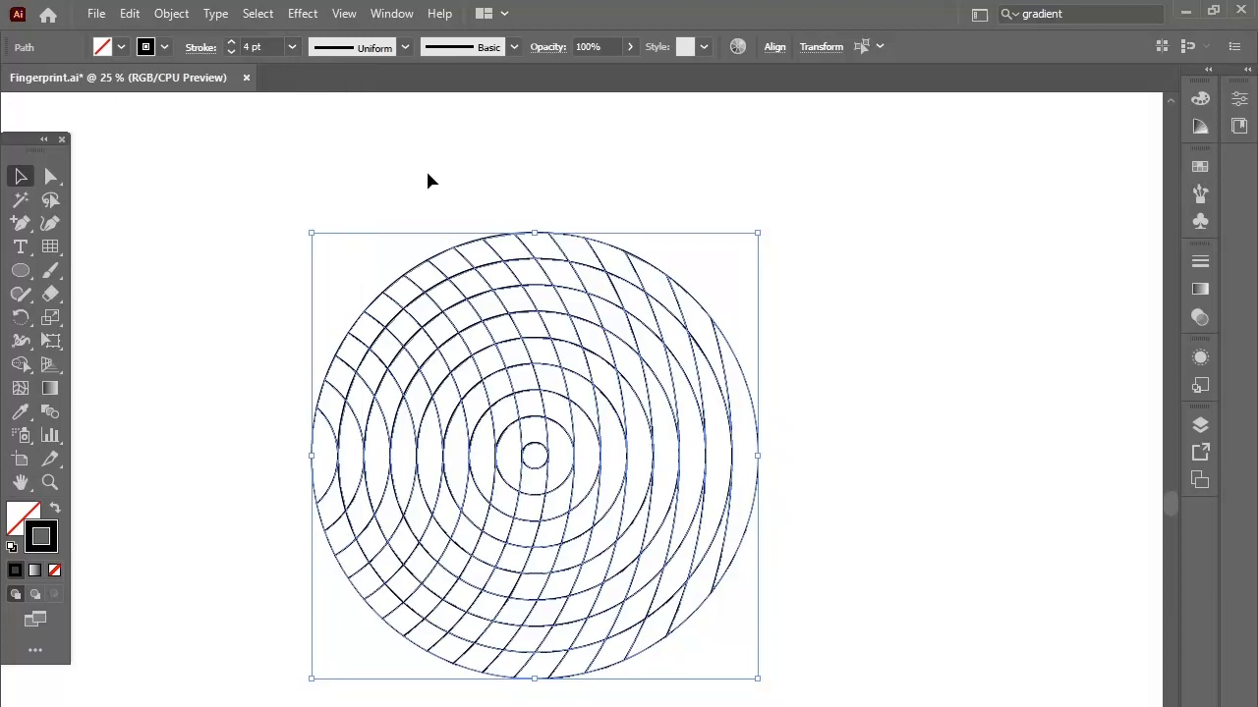
{"action": "left_click", "coordinate": [472, 142]}
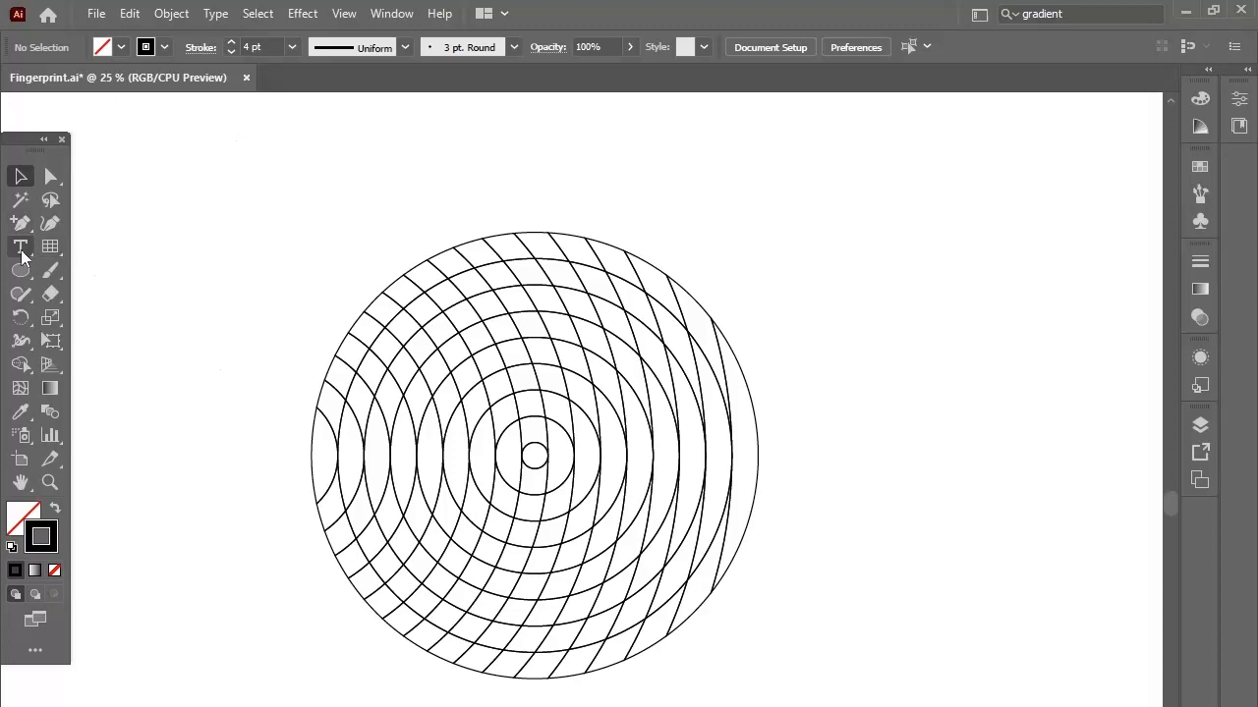
- With Shape Builder, merge the innermost circle and the regions curving down from it to the lower-left rim into one central strip
{"action": "left_click", "coordinate": [21, 363]}
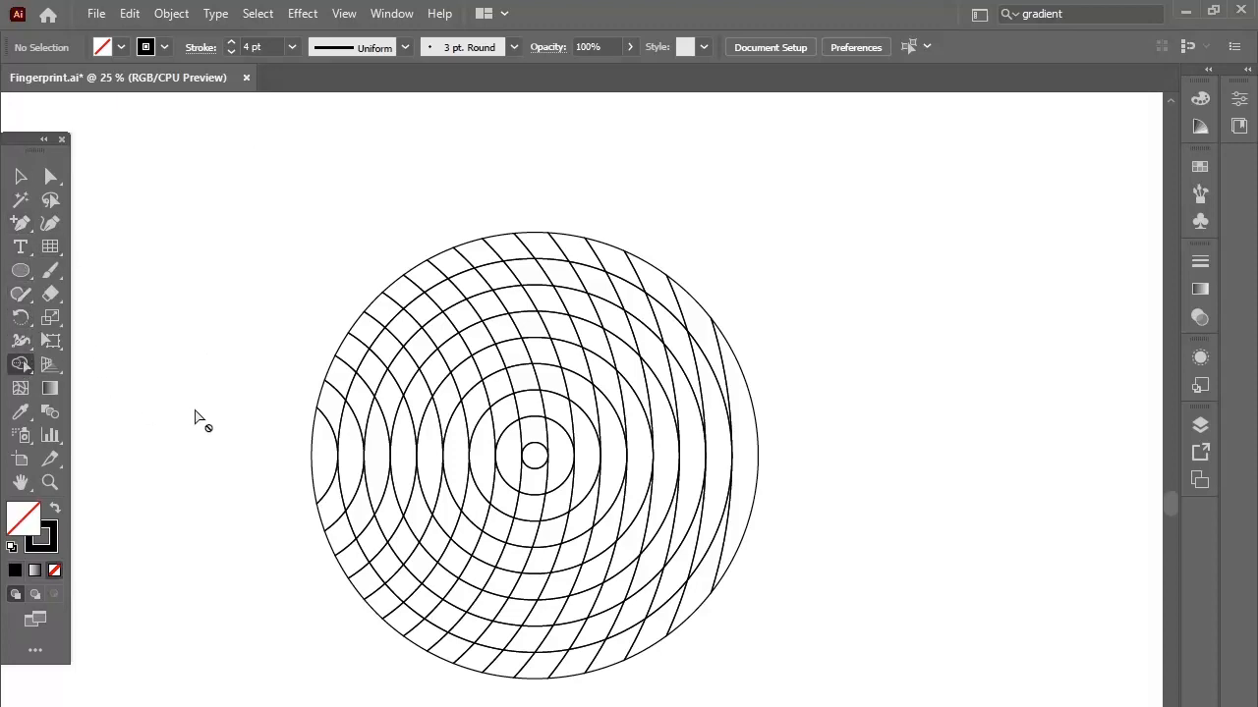
{"action": "left_click", "coordinate": [20, 176]}
{"action": "left_click_drag", "start_coordinate": [297, 194], "coordinate": [876, 705]}
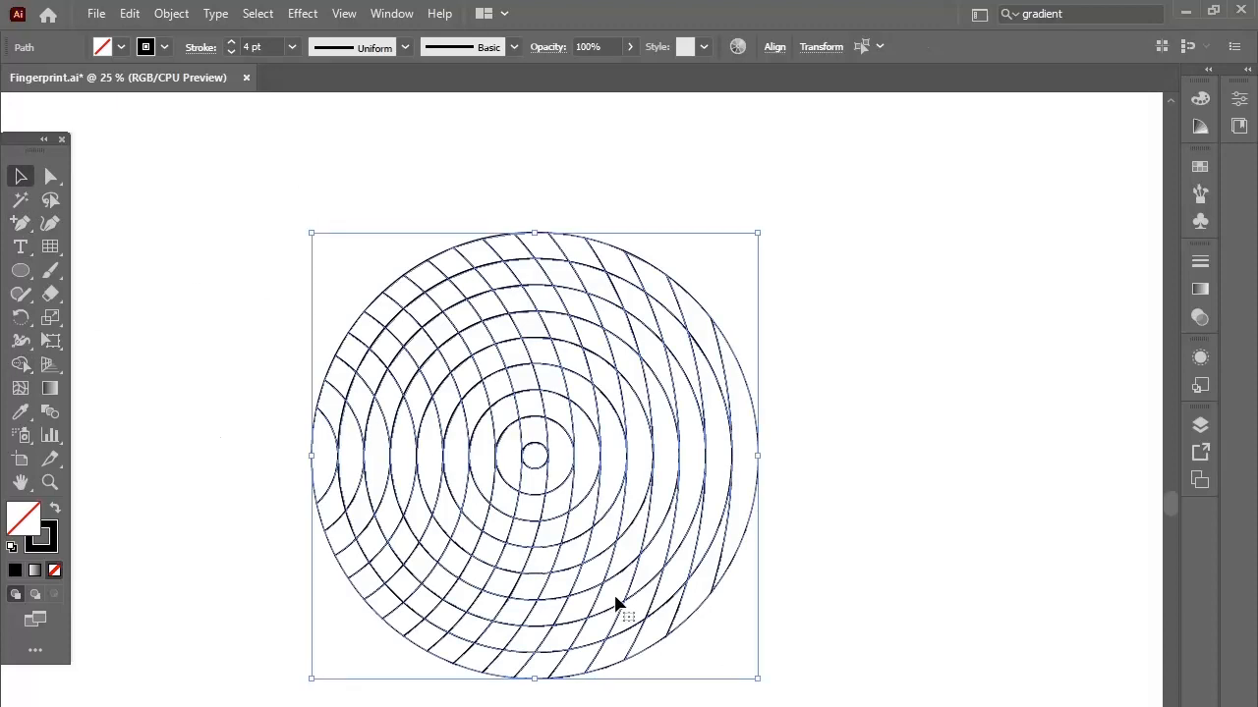
{"action": "left_click", "coordinate": [24, 366]}
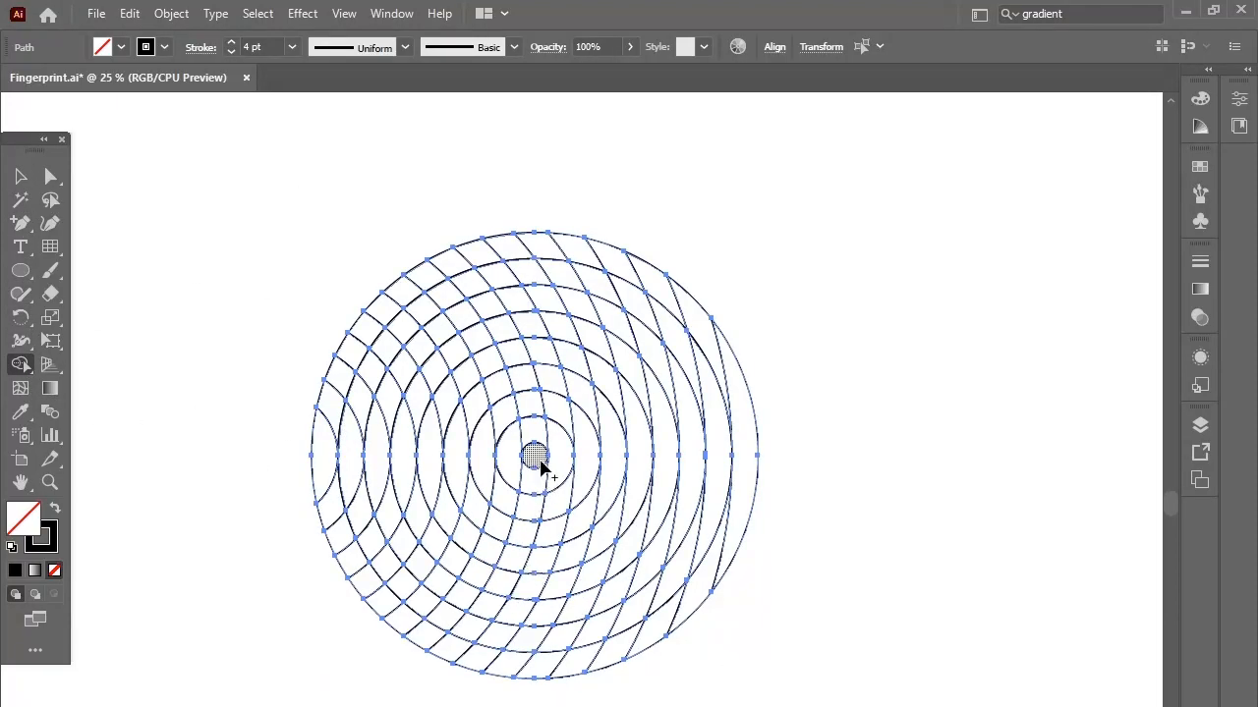
{"action": "left_click_drag", "start_coordinate": [532, 459], "coordinate": [507, 555]}
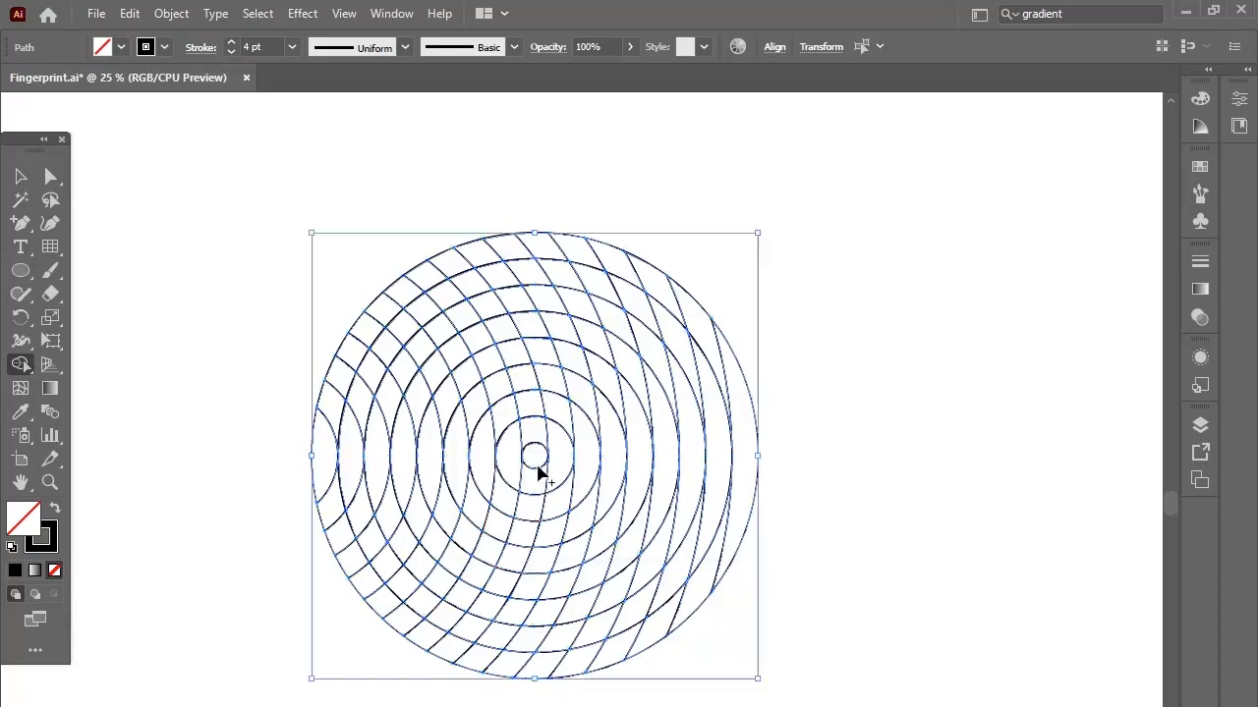
{"action": "mouse_move", "coordinate": [534, 458]}
{"action": "left_mouse_down"}
{"action": "mouse_move", "coordinate": [537, 533]}
{"action": "mouse_move", "coordinate": [472, 645]}
{"action": "mouse_move", "coordinate": [463, 639]}
{"action": "mouse_move", "coordinate": [536, 528]}
{"action": "left_mouse_up"}
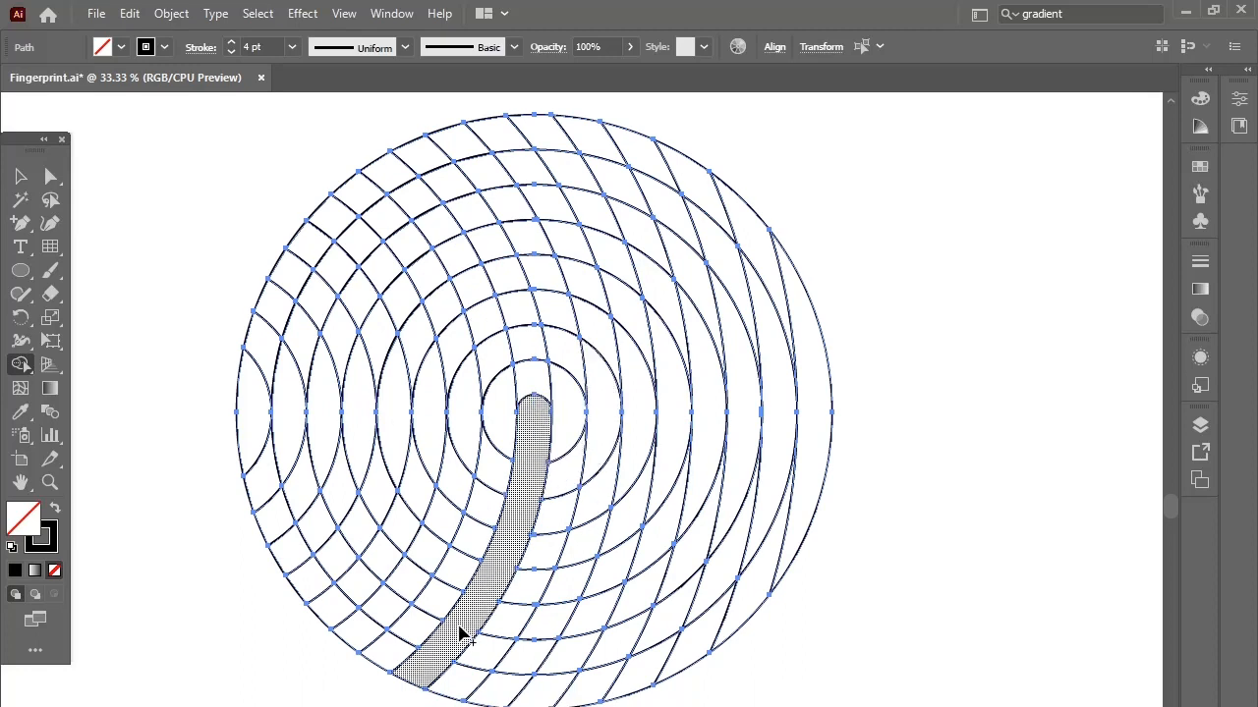
- With Shape Builder, merge the regions around the central strip into the three innermost arching bands running down to the lower rim
{"action": "mouse_move", "coordinate": [396, 665]}
{"action": "left_mouse_down"}
{"action": "mouse_move", "coordinate": [428, 635]}
{"action": "mouse_move", "coordinate": [485, 502]}
{"action": "mouse_move", "coordinate": [504, 415]}
{"action": "mouse_move", "coordinate": [538, 385]}
{"action": "mouse_move", "coordinate": [551, 386]}
{"action": "mouse_move", "coordinate": [571, 447]}
{"action": "mouse_move", "coordinate": [545, 564]}
{"action": "mouse_move", "coordinate": [483, 665]}
{"action": "mouse_move", "coordinate": [386, 616]}
{"action": "mouse_move", "coordinate": [438, 537]}
{"action": "mouse_move", "coordinate": [487, 371]}
{"action": "mouse_move", "coordinate": [516, 348]}
{"action": "mouse_move", "coordinate": [544, 351]}
{"action": "mouse_move", "coordinate": [591, 394]}
{"action": "mouse_move", "coordinate": [600, 548]}
{"action": "mouse_move", "coordinate": [523, 697]}
{"action": "left_mouse_up"}
{"action": "mouse_move", "coordinate": [335, 616]}
{"action": "left_mouse_down"}
{"action": "mouse_move", "coordinate": [424, 533]}
{"action": "mouse_move", "coordinate": [429, 483]}
{"action": "left_mouse_up"}
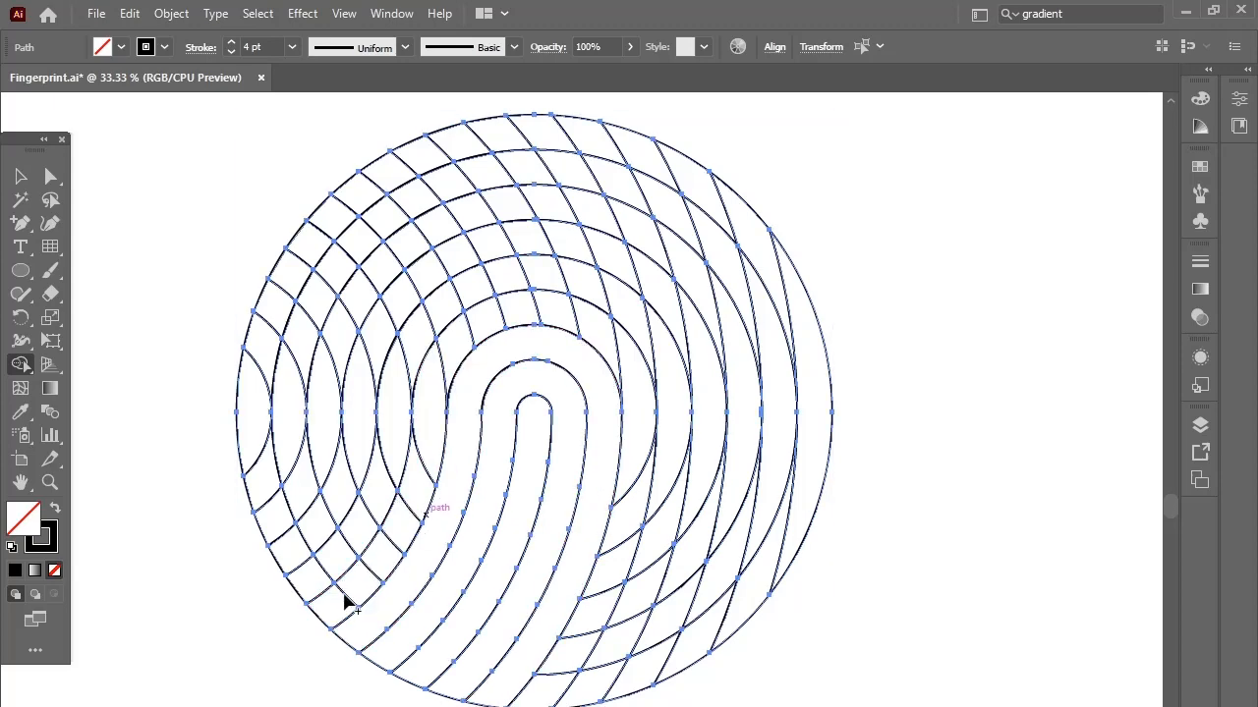
{"action": "mouse_move", "coordinate": [339, 602]}
{"action": "left_mouse_down"}
{"action": "mouse_move", "coordinate": [412, 490]}
{"action": "mouse_move", "coordinate": [437, 405]}
{"action": "mouse_move", "coordinate": [498, 328]}
{"action": "mouse_move", "coordinate": [460, 370]}
{"action": "left_mouse_up"}
{"action": "mouse_move", "coordinate": [333, 587]}
{"action": "left_mouse_down"}
{"action": "mouse_move", "coordinate": [441, 389]}
{"action": "mouse_move", "coordinate": [497, 321]}
{"action": "mouse_move", "coordinate": [535, 305]}
{"action": "mouse_move", "coordinate": [565, 318]}
{"action": "mouse_move", "coordinate": [630, 394]}
{"action": "left_mouse_up"}
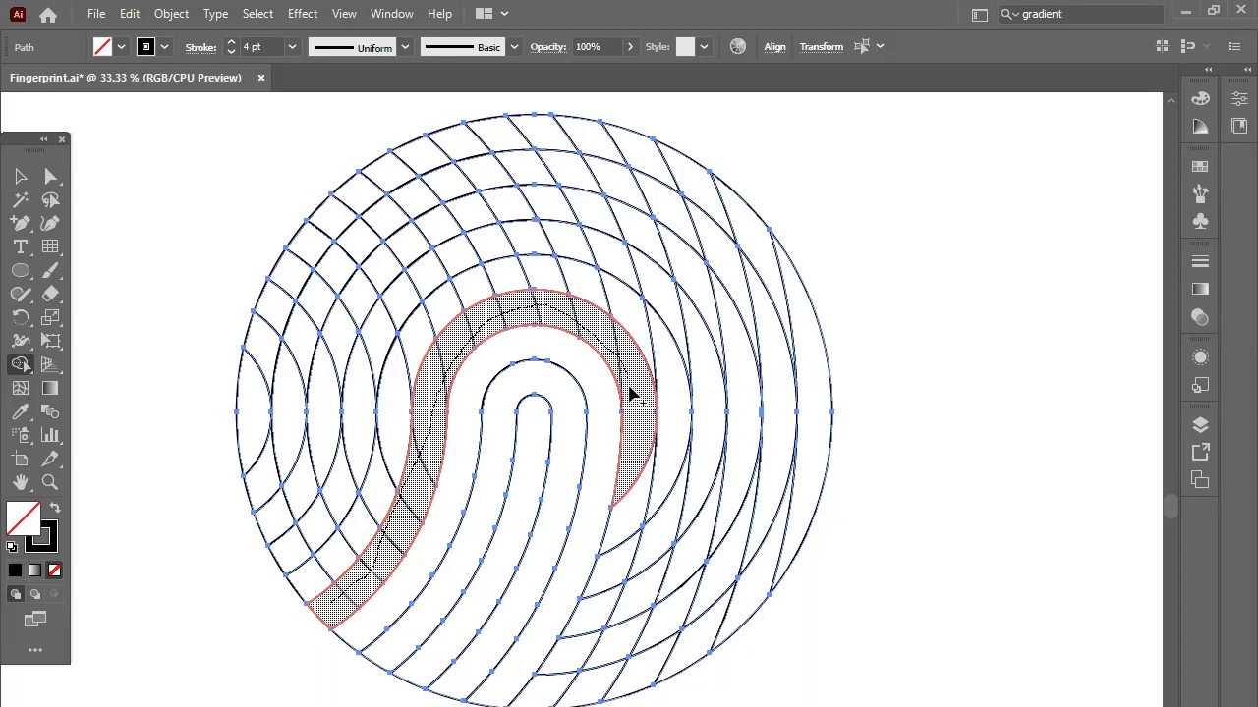
{"action": "mouse_move", "coordinate": [634, 476]}
{"action": "left_mouse_down"}
{"action": "mouse_move", "coordinate": [614, 563]}
{"action": "mouse_move", "coordinate": [548, 701]}
{"action": "left_mouse_up"}
- Merge the divided regions outside those bands into the fourth, fifth and sixth arching bands, from the lower-left rim over to the lower right
{"action": "mouse_move", "coordinate": [300, 584]}
{"action": "left_mouse_down"}
{"action": "mouse_move", "coordinate": [348, 552]}
{"action": "mouse_move", "coordinate": [443, 294]}
{"action": "mouse_move", "coordinate": [521, 273]}
{"action": "mouse_move", "coordinate": [586, 284]}
{"action": "mouse_move", "coordinate": [619, 304]}
{"action": "mouse_move", "coordinate": [669, 383]}
{"action": "left_mouse_up"}
{"action": "left_click_drag", "start_coordinate": [669, 498], "coordinate": [602, 694]}
{"action": "mouse_move", "coordinate": [302, 560]}
{"action": "left_mouse_down"}
{"action": "mouse_move", "coordinate": [357, 468]}
{"action": "mouse_move", "coordinate": [377, 338]}
{"action": "mouse_move", "coordinate": [417, 281]}
{"action": "mouse_move", "coordinate": [477, 253]}
{"action": "mouse_move", "coordinate": [602, 246]}
{"action": "mouse_move", "coordinate": [659, 292]}
{"action": "mouse_move", "coordinate": [703, 386]}
{"action": "left_mouse_up"}
{"action": "left_click_drag", "start_coordinate": [700, 506], "coordinate": [637, 682]}
{"action": "mouse_move", "coordinate": [267, 531]}
{"action": "left_mouse_down"}
{"action": "mouse_move", "coordinate": [308, 504]}
{"action": "mouse_move", "coordinate": [351, 315]}
{"action": "mouse_move", "coordinate": [378, 268]}
{"action": "mouse_move", "coordinate": [428, 236]}
{"action": "mouse_move", "coordinate": [525, 209]}
{"action": "mouse_move", "coordinate": [603, 214]}
{"action": "mouse_move", "coordinate": [690, 273]}
{"action": "mouse_move", "coordinate": [732, 355]}
{"action": "left_mouse_up"}
{"action": "left_click_drag", "start_coordinate": [742, 479], "coordinate": [691, 656]}
- Merge the remaining regions along the circle's edge into the two outermost arching bands
{"action": "mouse_move", "coordinate": [257, 480]}
{"action": "left_mouse_down"}
{"action": "mouse_move", "coordinate": [308, 407]}
{"action": "mouse_move", "coordinate": [314, 342]}
{"action": "mouse_move", "coordinate": [283, 406]}
{"action": "left_mouse_up"}
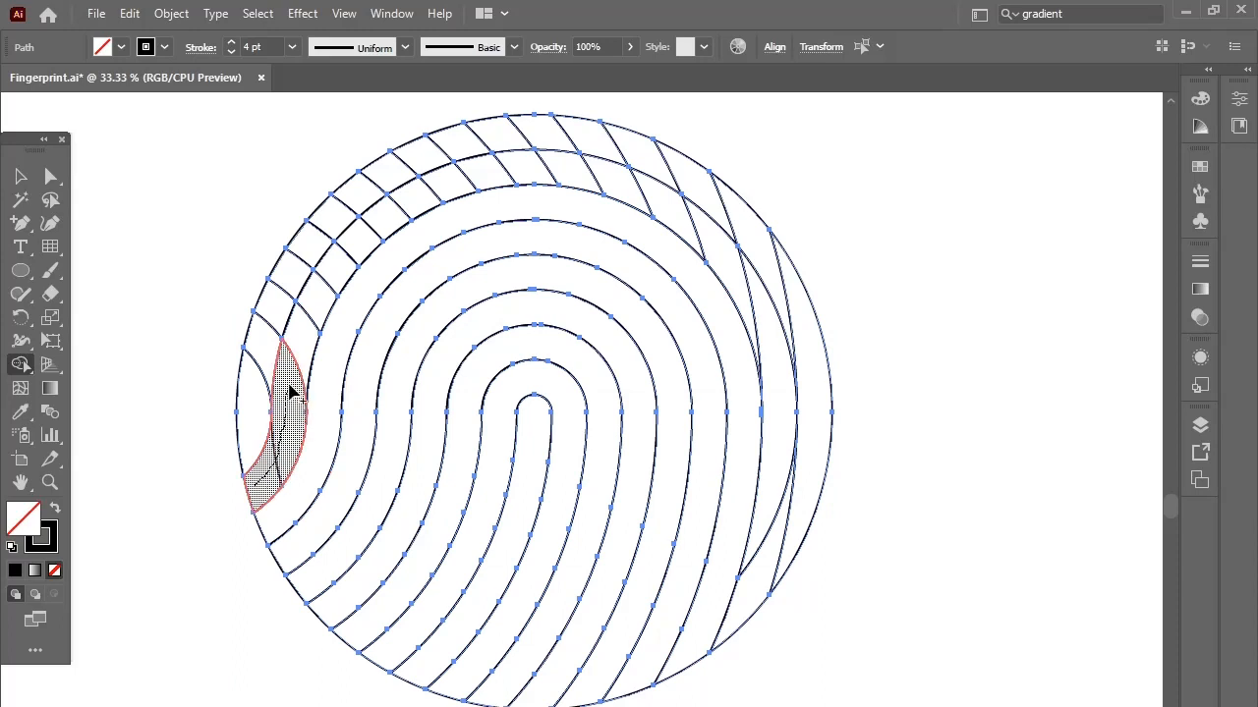
{"action": "mouse_move", "coordinate": [319, 282]}
{"action": "left_mouse_down"}
{"action": "mouse_move", "coordinate": [390, 216]}
{"action": "mouse_move", "coordinate": [482, 188]}
{"action": "mouse_move", "coordinate": [587, 177]}
{"action": "mouse_move", "coordinate": [678, 221]}
{"action": "mouse_move", "coordinate": [747, 304]}
{"action": "mouse_move", "coordinate": [786, 422]}
{"action": "mouse_move", "coordinate": [772, 539]}
{"action": "mouse_move", "coordinate": [706, 589]}
{"action": "left_mouse_up"}
{"action": "mouse_move", "coordinate": [246, 429]}
{"action": "left_mouse_down"}
{"action": "mouse_move", "coordinate": [272, 327]}
{"action": "mouse_move", "coordinate": [325, 233]}
{"action": "mouse_move", "coordinate": [415, 174]}
{"action": "mouse_move", "coordinate": [539, 149]}
{"action": "mouse_move", "coordinate": [648, 154]}
{"action": "mouse_move", "coordinate": [757, 242]}
{"action": "mouse_move", "coordinate": [822, 379]}
{"action": "mouse_move", "coordinate": [815, 393]}
{"action": "left_mouse_up"}
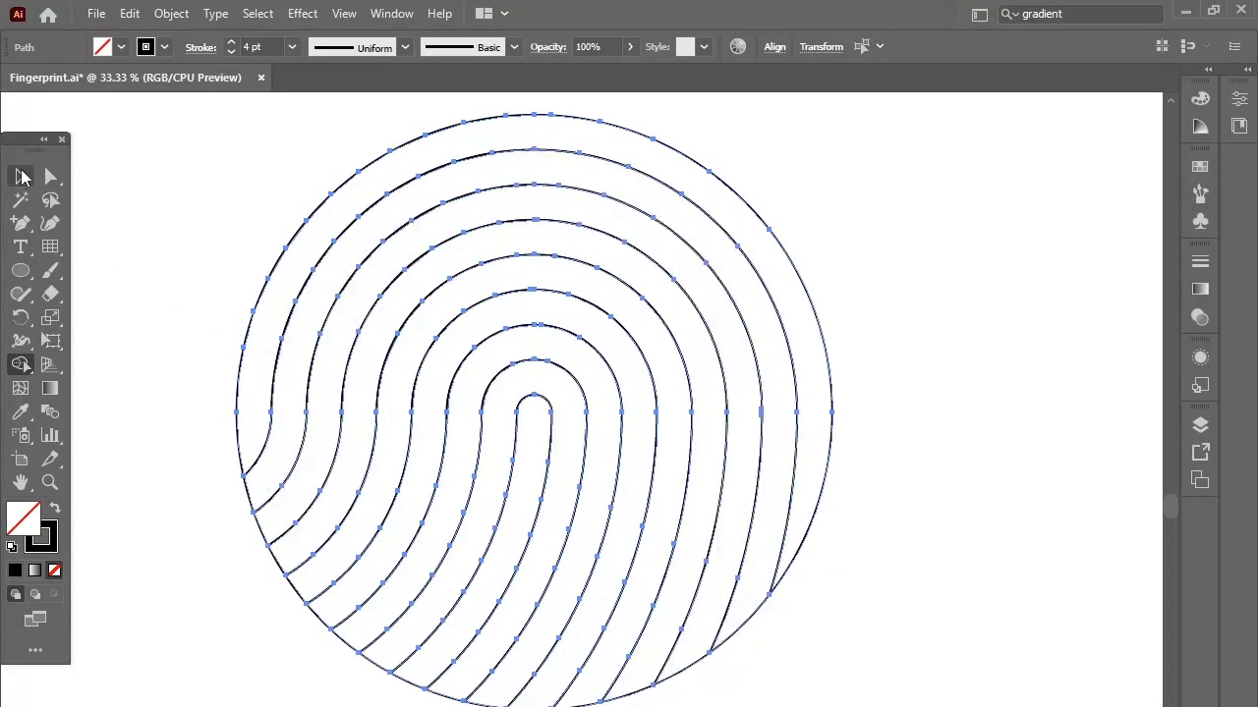
- Deselect the merged shapes and delete only the outermost crescent-shaped band
{"action": "left_click", "coordinate": [22, 176]}
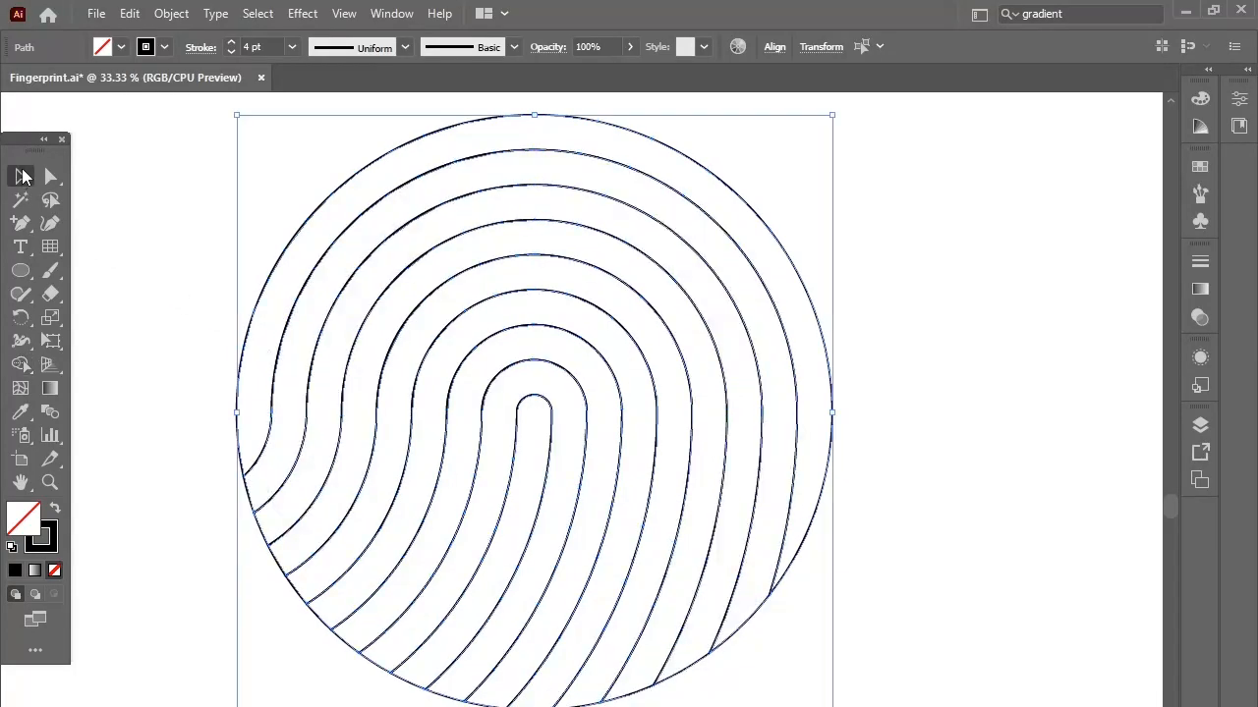
{"action": "left_click", "coordinate": [189, 392]}
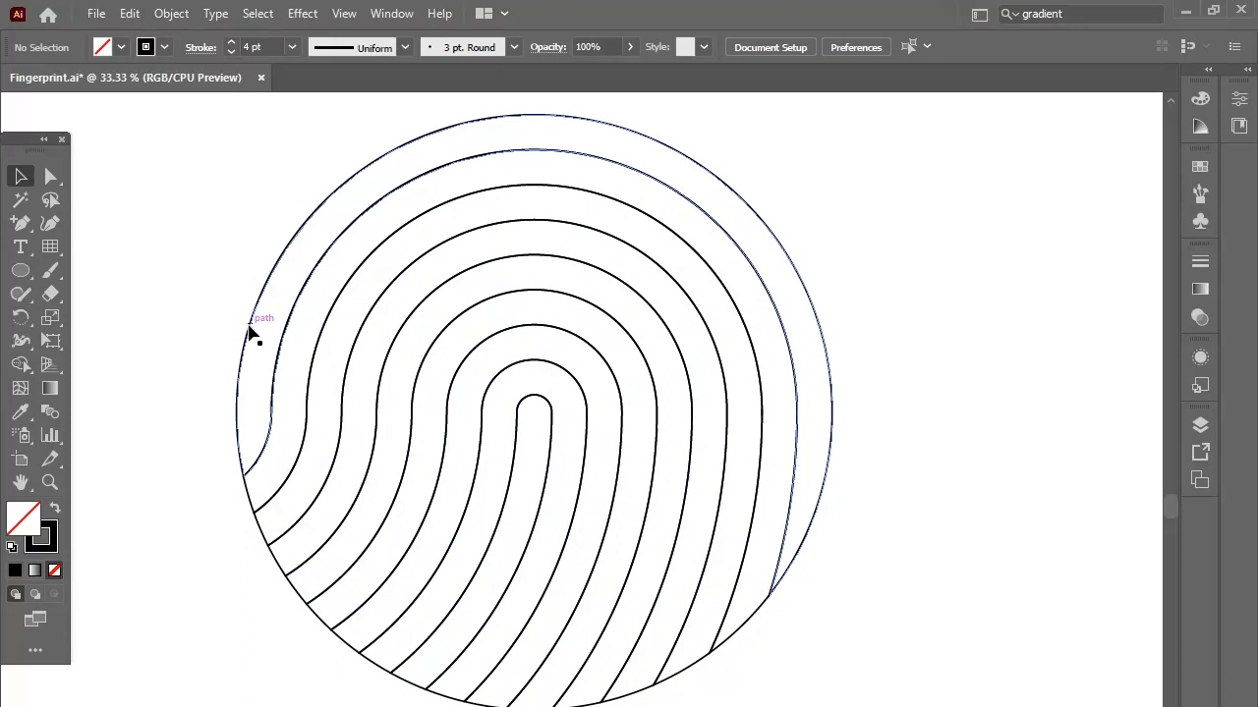
{"action": "left_click_drag", "start_coordinate": [228, 325], "coordinate": [283, 265]}
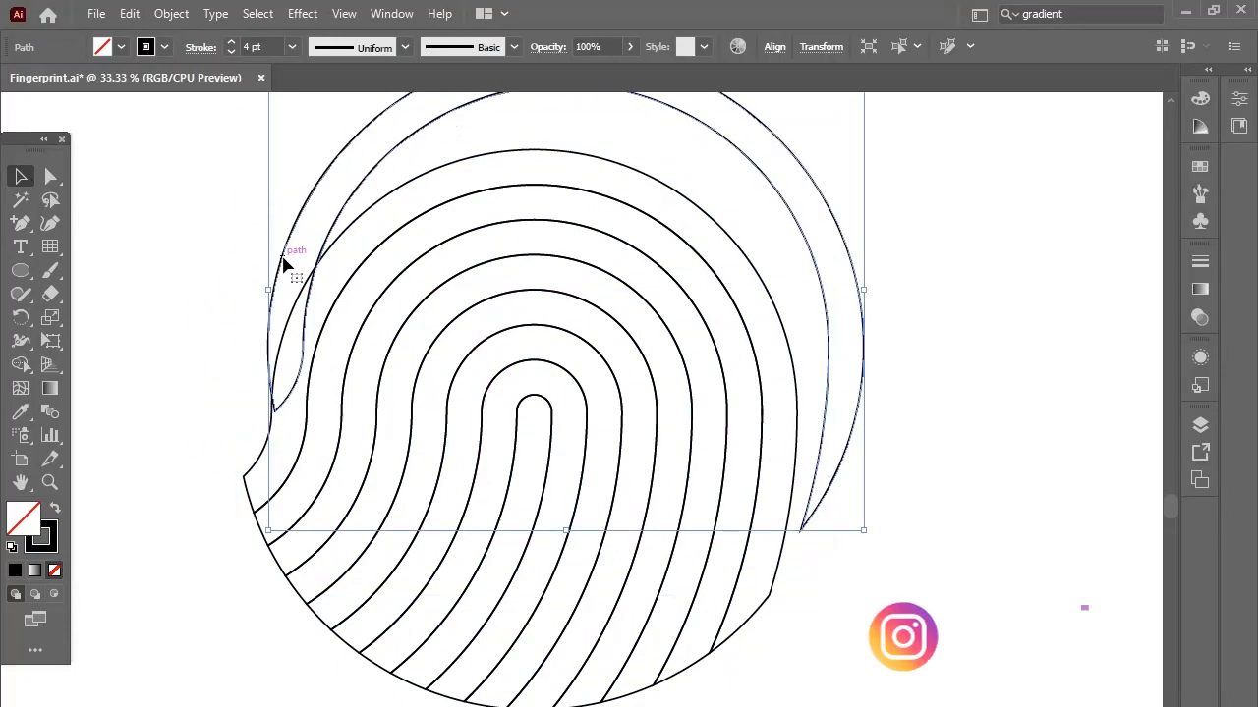
{"action": "key", "text": "Delete"}
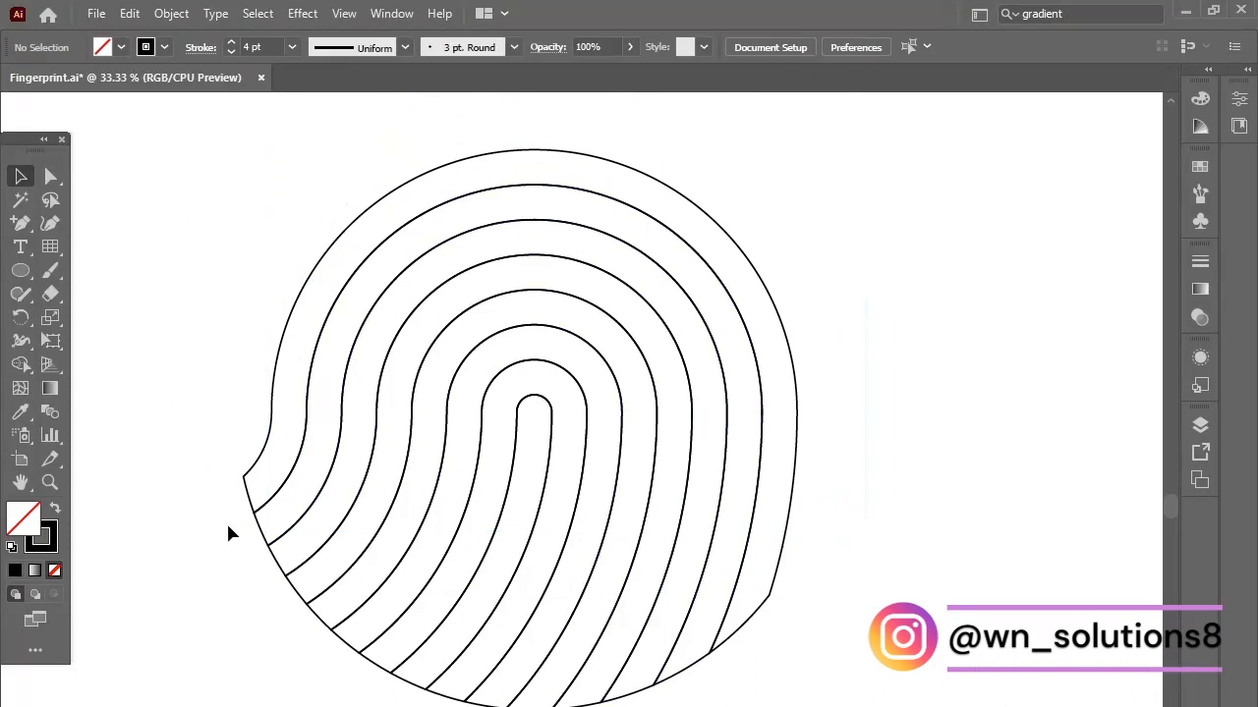
- With the Anchor Point tool, delete the four uppermost segments of the outer rim on the fingerprint's lower-left side
{"action": "scroll", "coordinate": [388, 457], "scroll_direction": "down", "scroll_amount": 2}
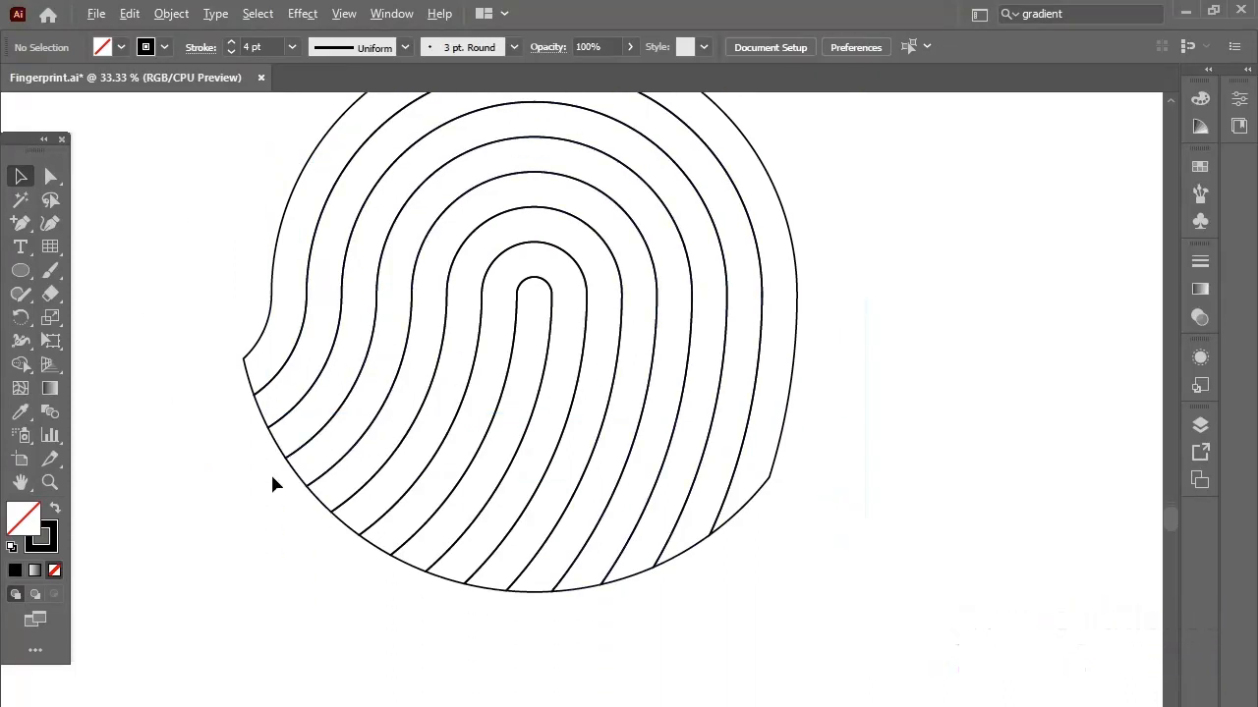
{"action": "scroll", "coordinate": [266, 356], "scroll_direction": "up", "scroll_amount": 1}
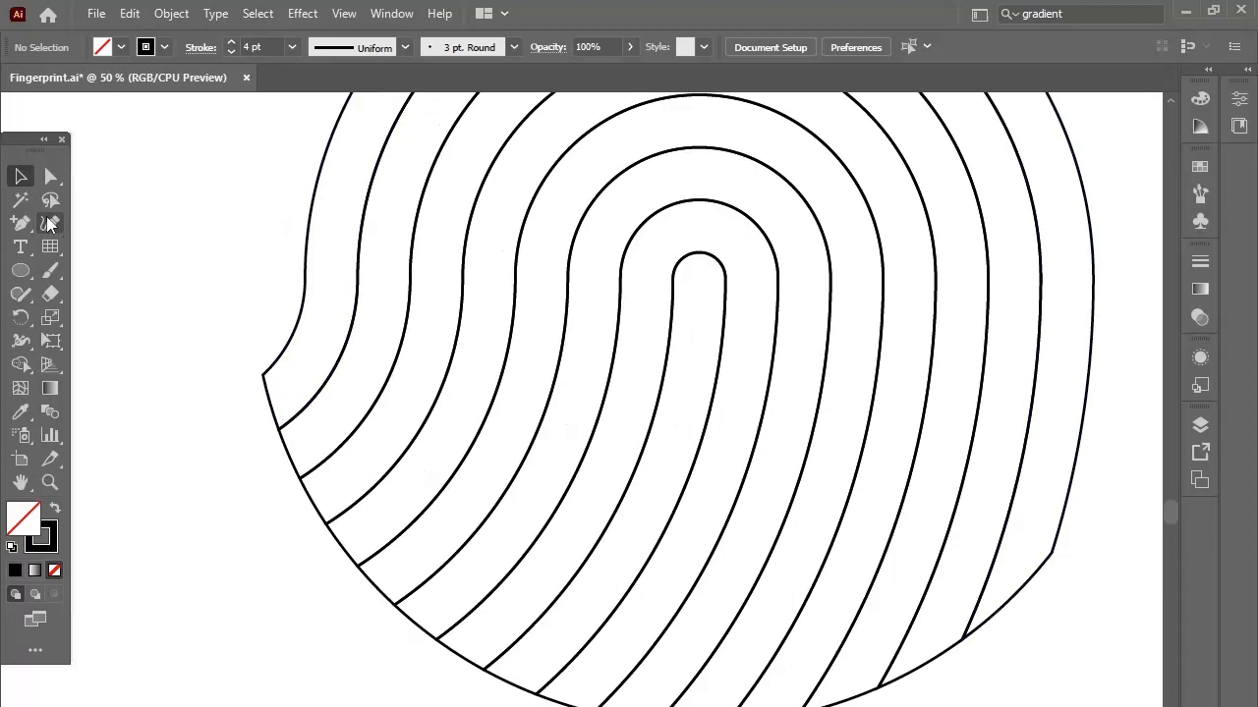
{"action": "left_click_drag", "start_coordinate": [21, 224], "coordinate": [101, 295]}
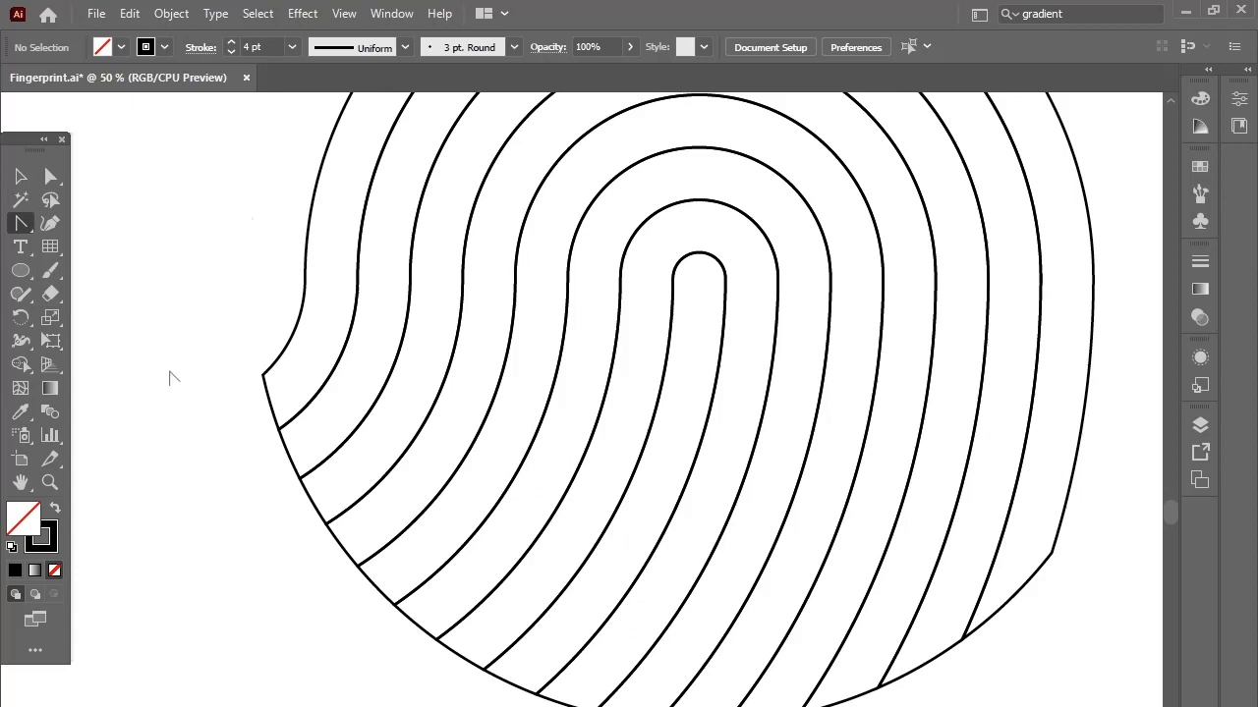
{"action": "left_click", "coordinate": [272, 412]}
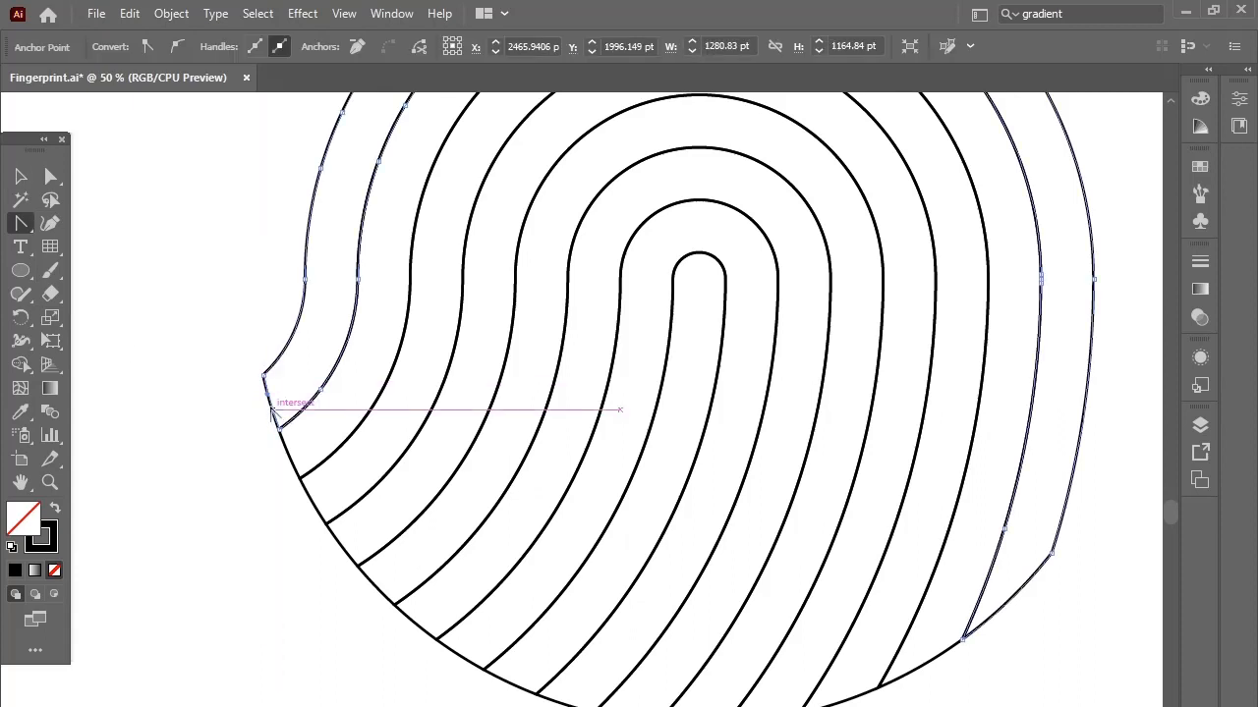
{"action": "key", "text": "Delete"}
{"action": "left_click", "coordinate": [289, 454]}
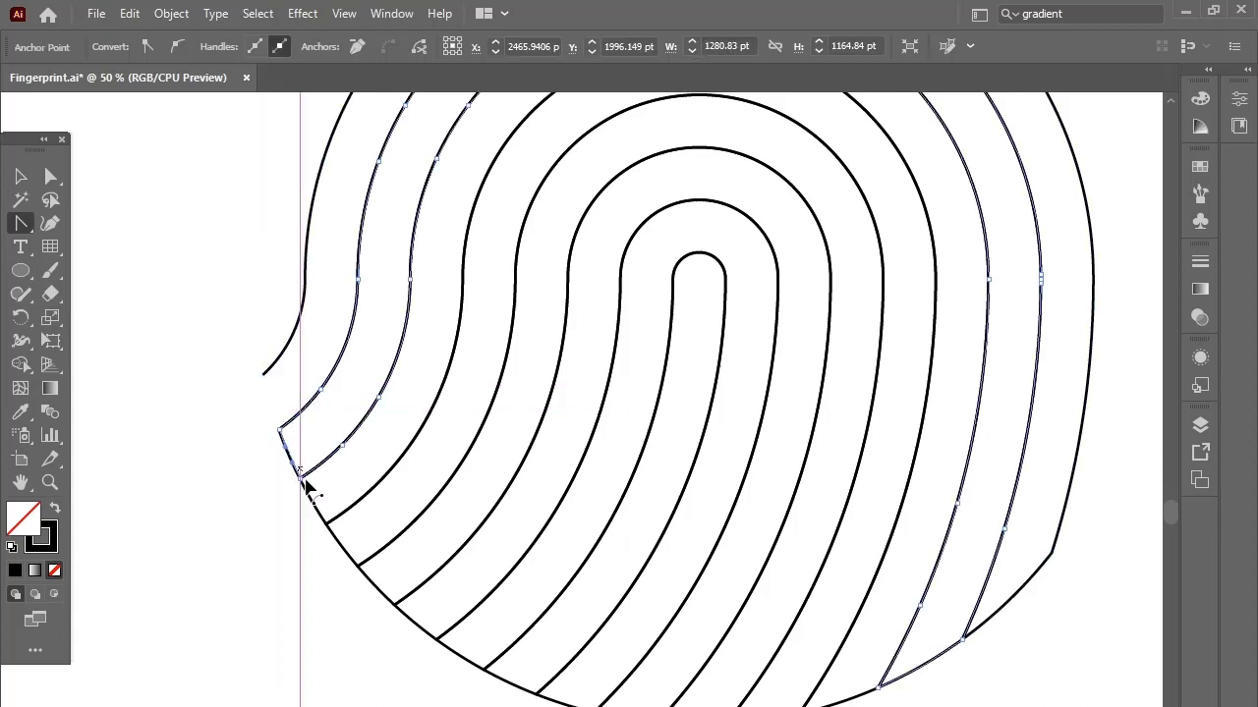
{"action": "key", "text": "Delete"}
{"action": "left_click", "coordinate": [321, 517]}
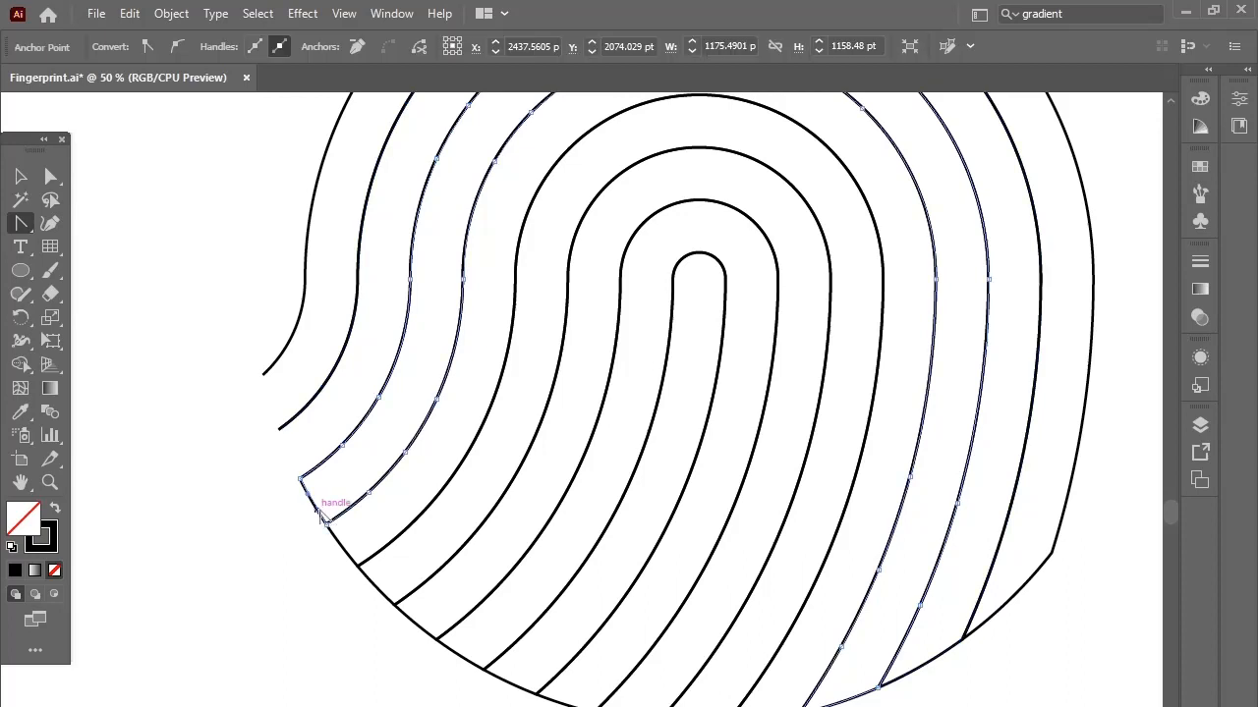
{"action": "key", "text": "Delete"}
{"action": "left_click", "coordinate": [350, 558]}
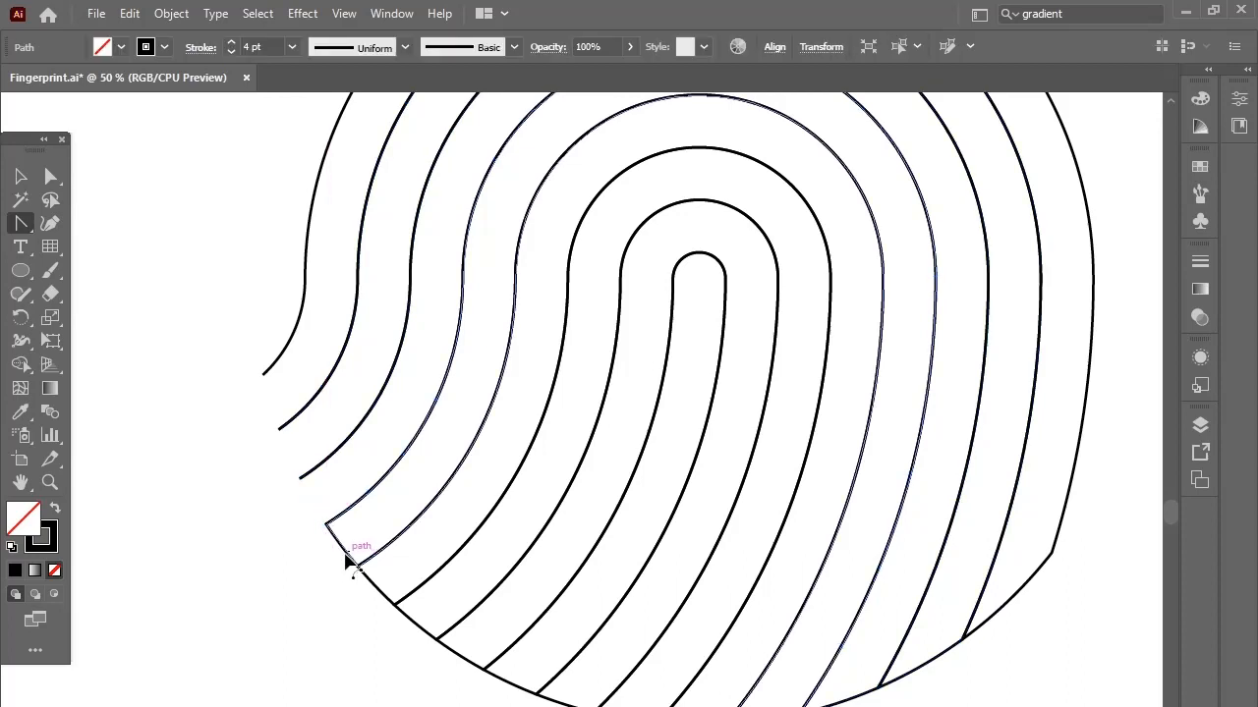
{"action": "key", "text": "Delete"}
- Delete the following rim segments along the lower left, down to and just past the closed end of the central strip
{"action": "left_click", "coordinate": [382, 596]}
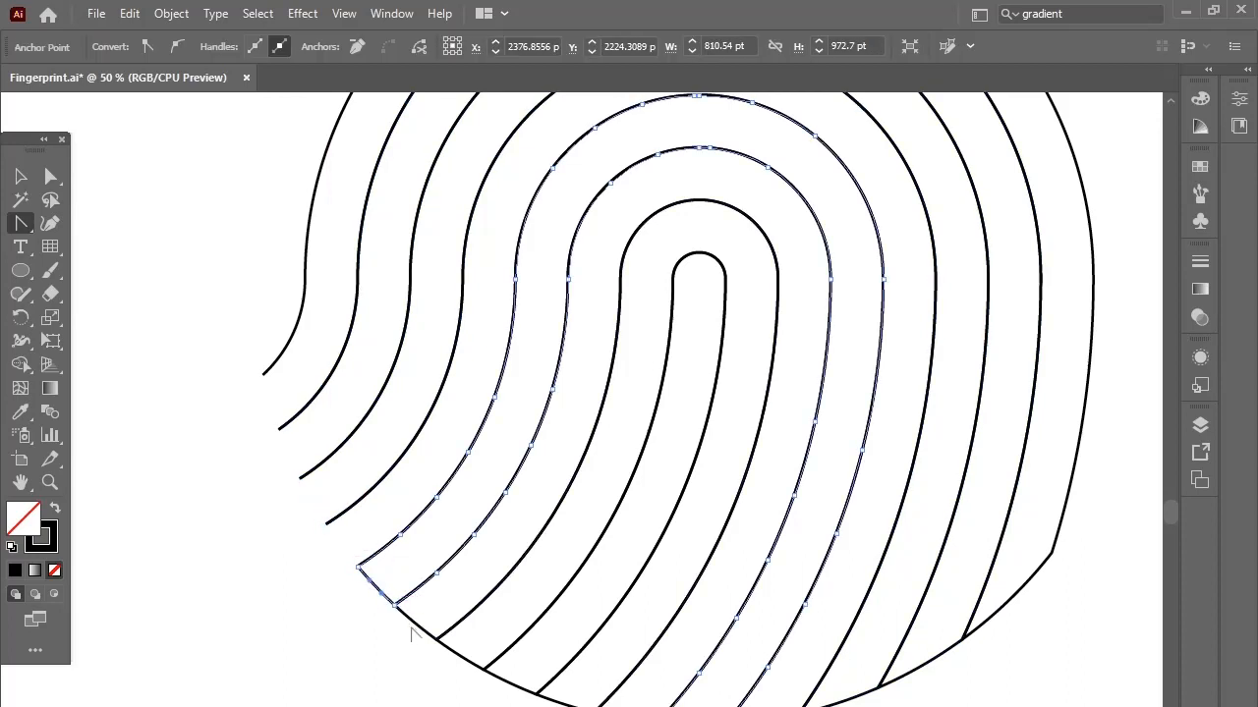
{"action": "left_click", "coordinate": [418, 636]}
{"action": "left_click", "coordinate": [418, 637]}
{"action": "key", "text": "Delete"}
{"action": "left_click", "coordinate": [468, 662]}
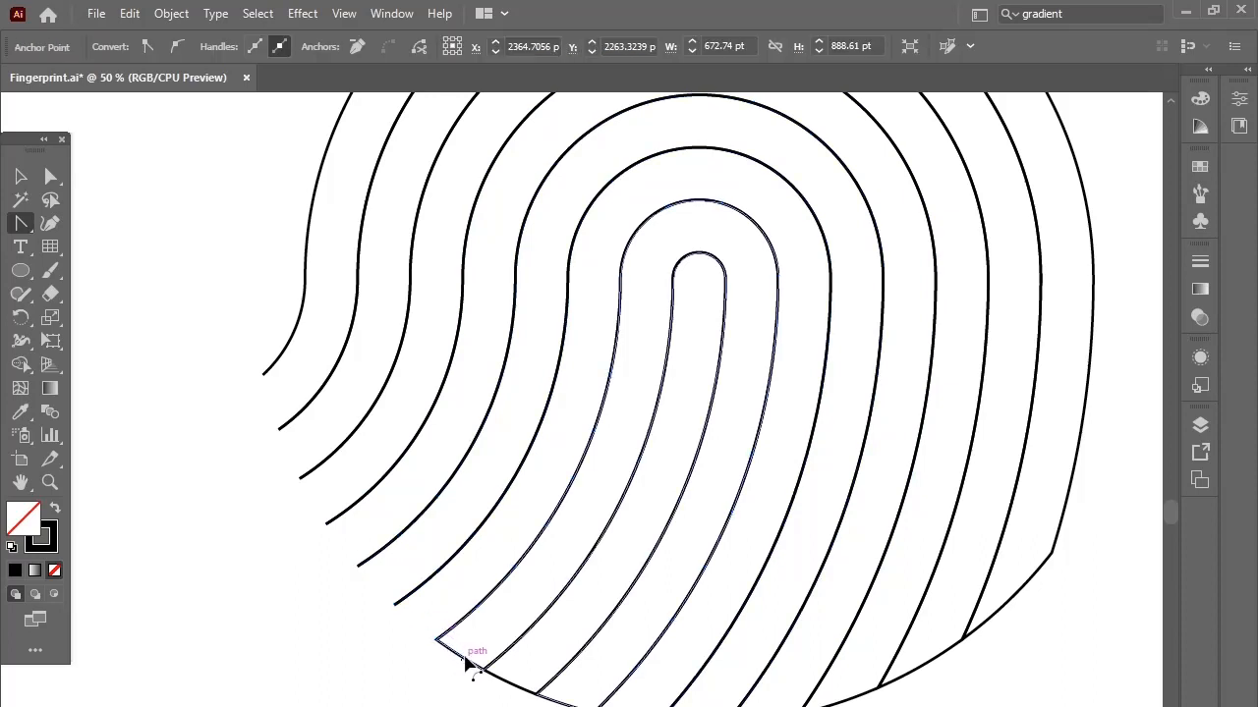
{"action": "left_click", "coordinate": [496, 685]}
{"action": "left_click", "coordinate": [519, 676]}
{"action": "key", "text": "Delete"}
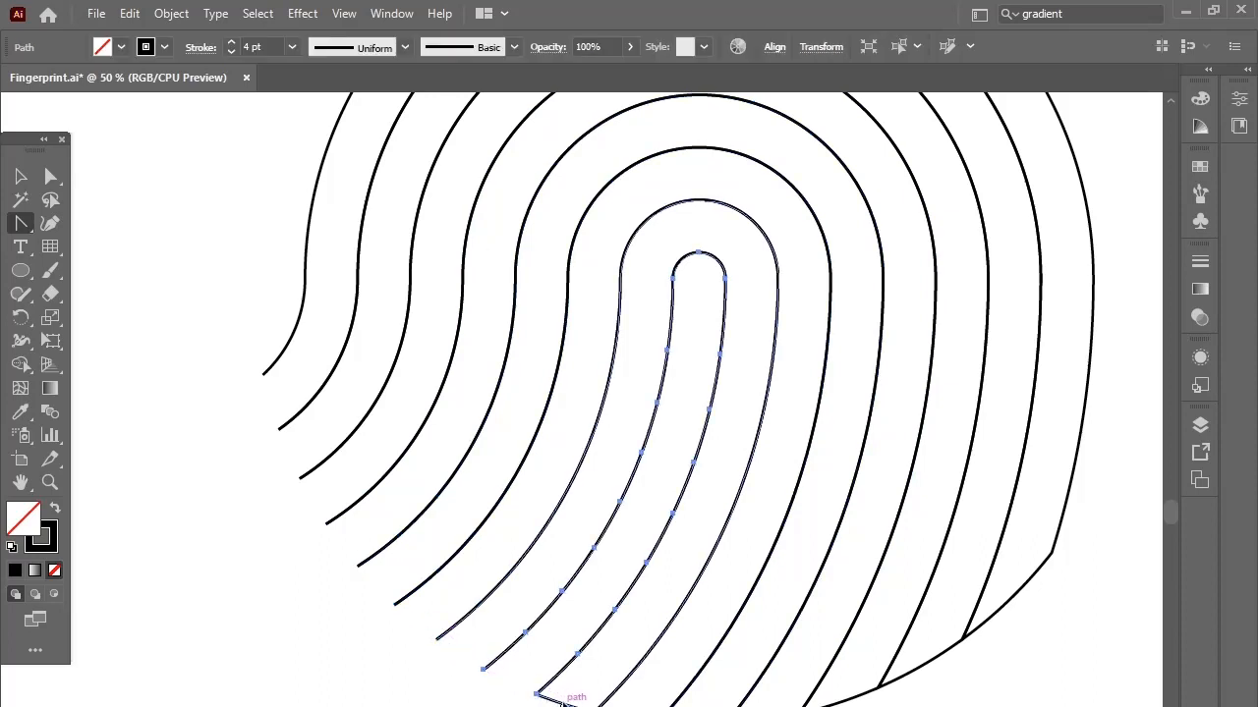
{"action": "left_click", "coordinate": [579, 700]}
{"action": "key", "text": "Delete"}
- Delete the rim segments that close the ridges along the very bottom of the fingerprint
{"action": "left_click", "coordinate": [634, 699]}
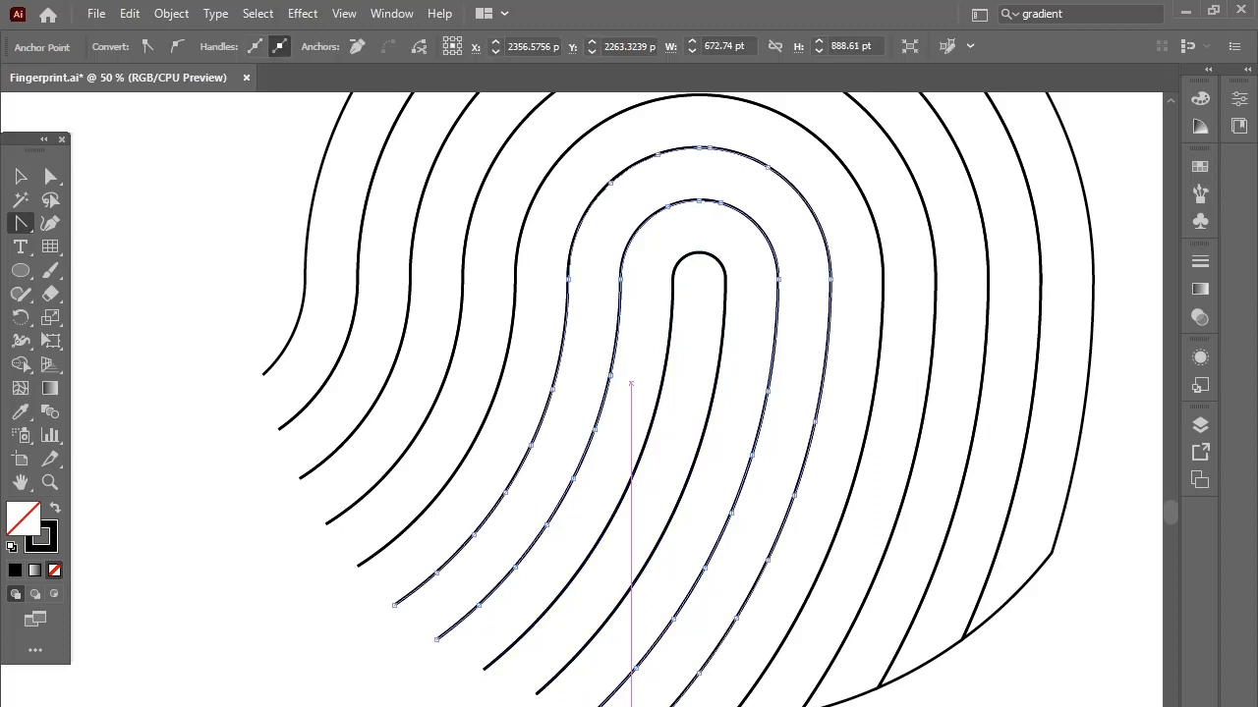
{"action": "left_click", "coordinate": [634, 699]}
{"action": "left_click", "coordinate": [705, 705]}
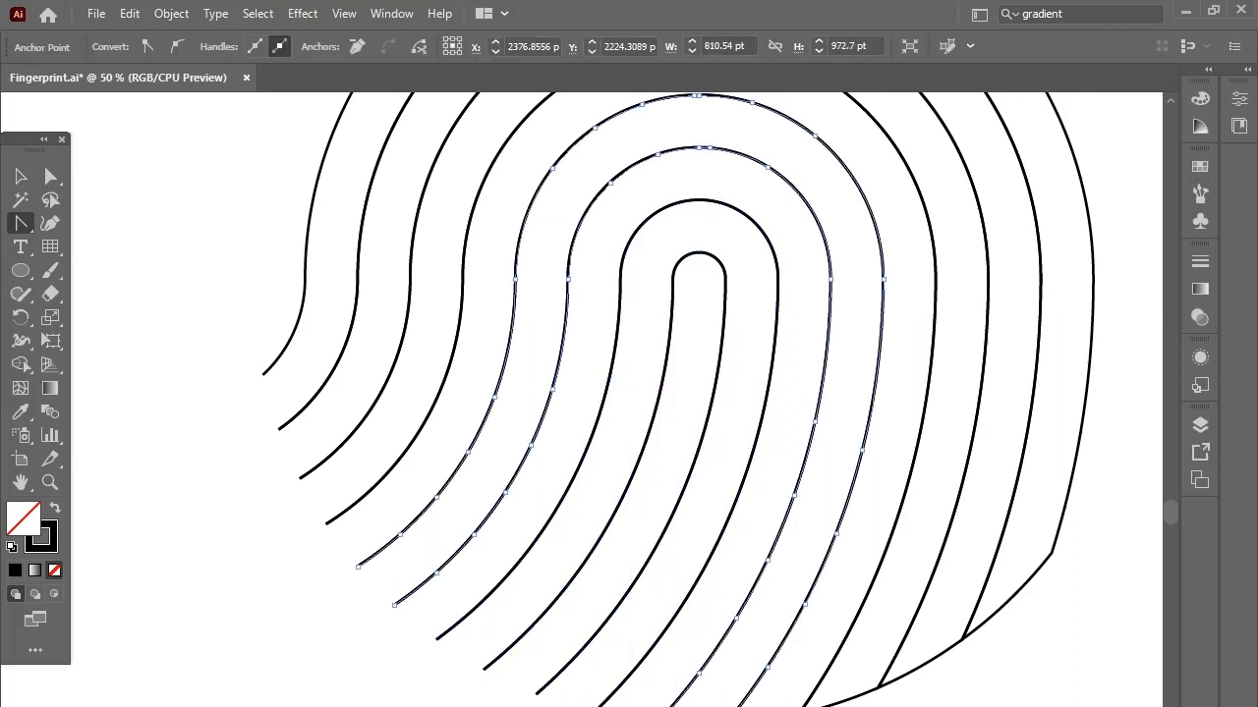
{"action": "key", "text": "Delete"}
{"action": "left_click", "coordinate": [791, 705]}
{"action": "key", "text": "Delete"}
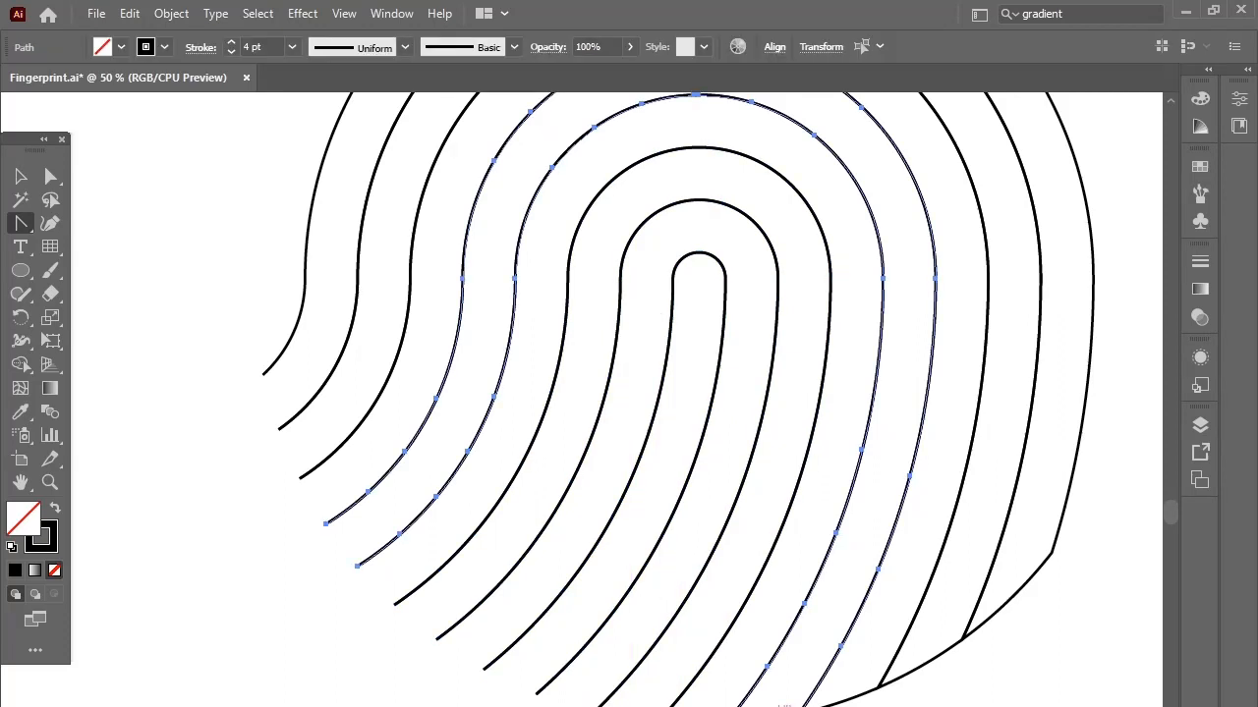
{"action": "left_click", "coordinate": [726, 706]}
{"action": "key", "text": "Delete"}
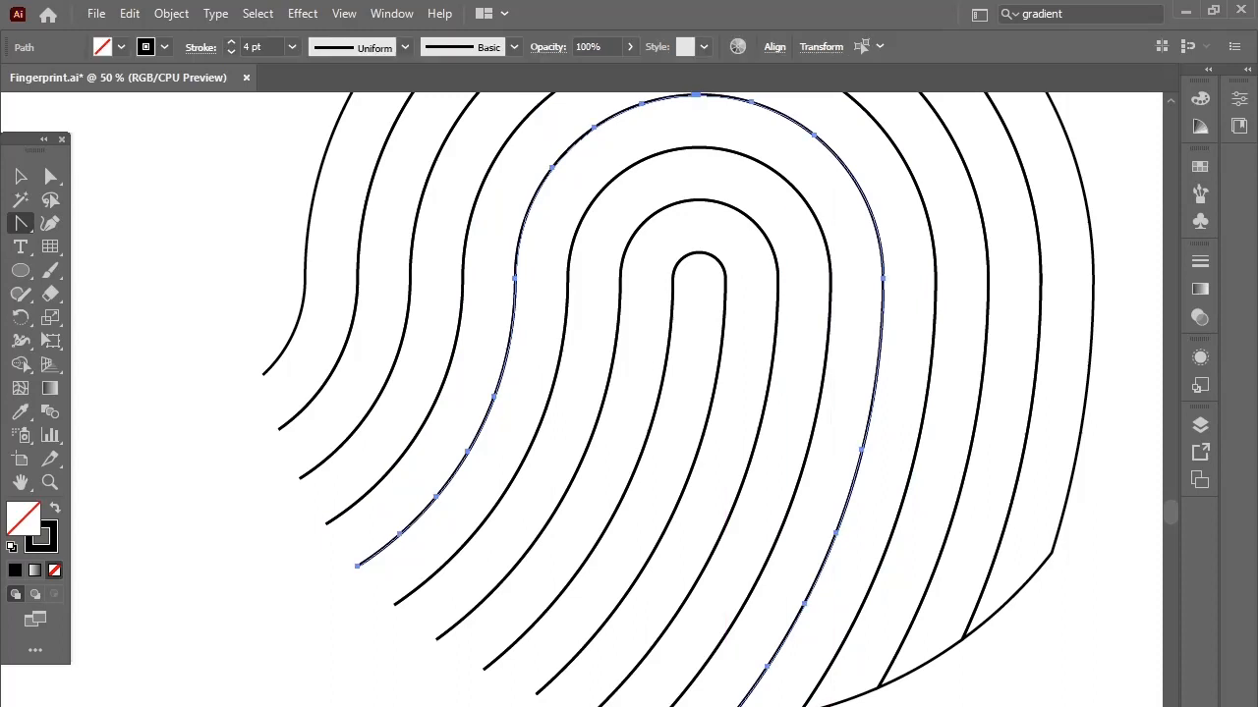
- Delete the last rim segments on the fingerprint's lower-right side so that only open ridge lines remain
{"action": "left_click", "coordinate": [847, 700]}
{"action": "left_click", "coordinate": [847, 701]}
{"action": "key", "text": "Delete"}
{"action": "left_click", "coordinate": [921, 676]}
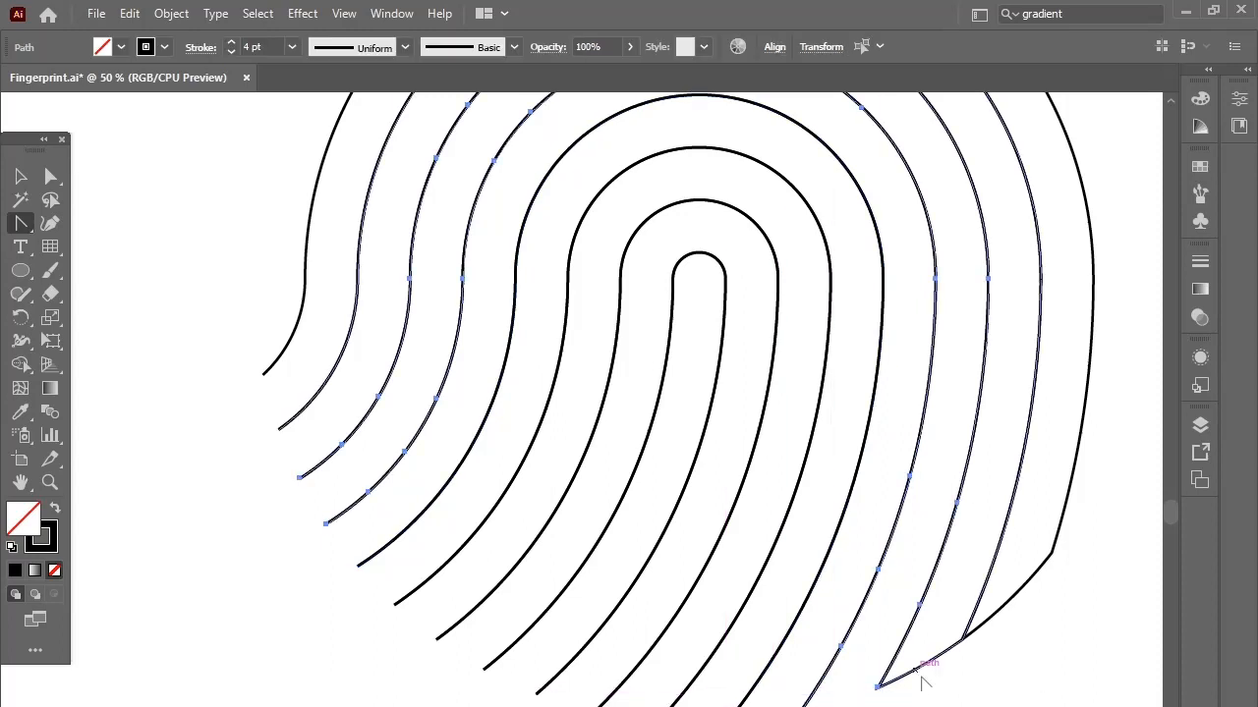
{"action": "left_click", "coordinate": [922, 672]}
{"action": "key", "text": "Delete"}
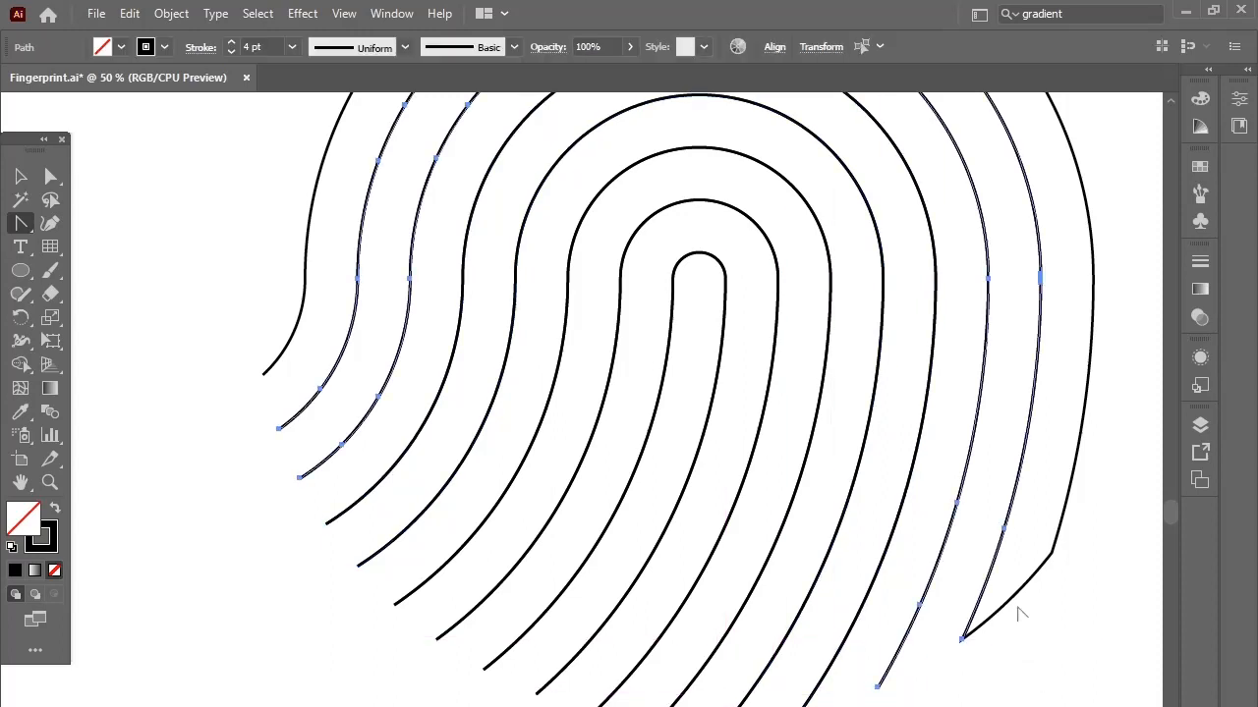
{"action": "left_click", "coordinate": [1016, 599]}
{"action": "left_click", "coordinate": [1017, 601]}
{"action": "key", "text": "Delete"}
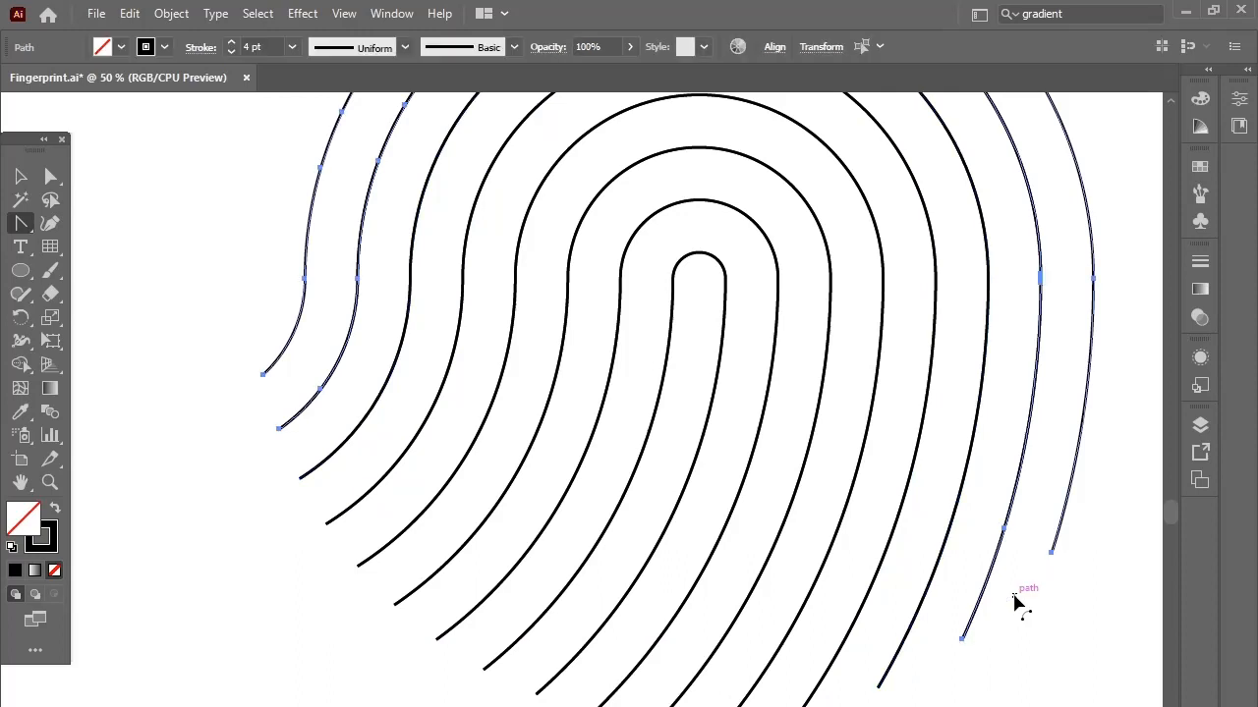
- Select all ridge lines and give their strokes round caps and round joins
{"action": "left_click", "coordinate": [21, 176]}
{"action": "key", "text": "ctrl+a"}
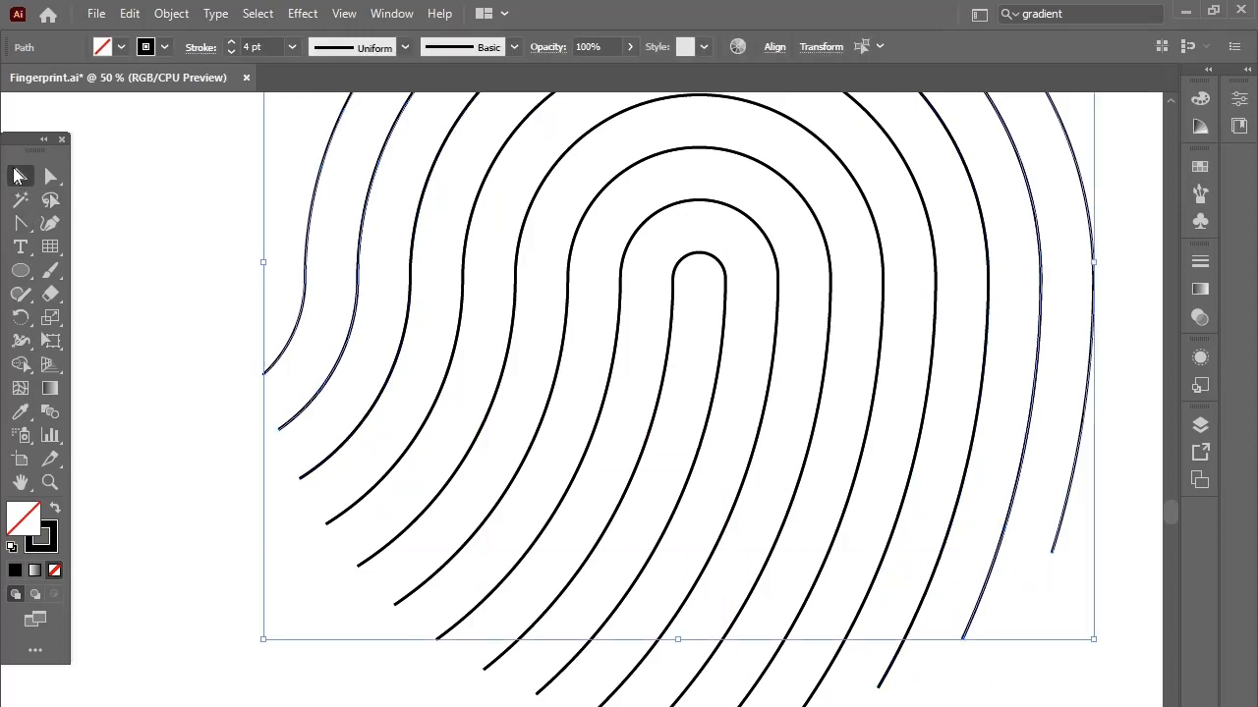
{"action": "left_click", "coordinate": [104, 338]}
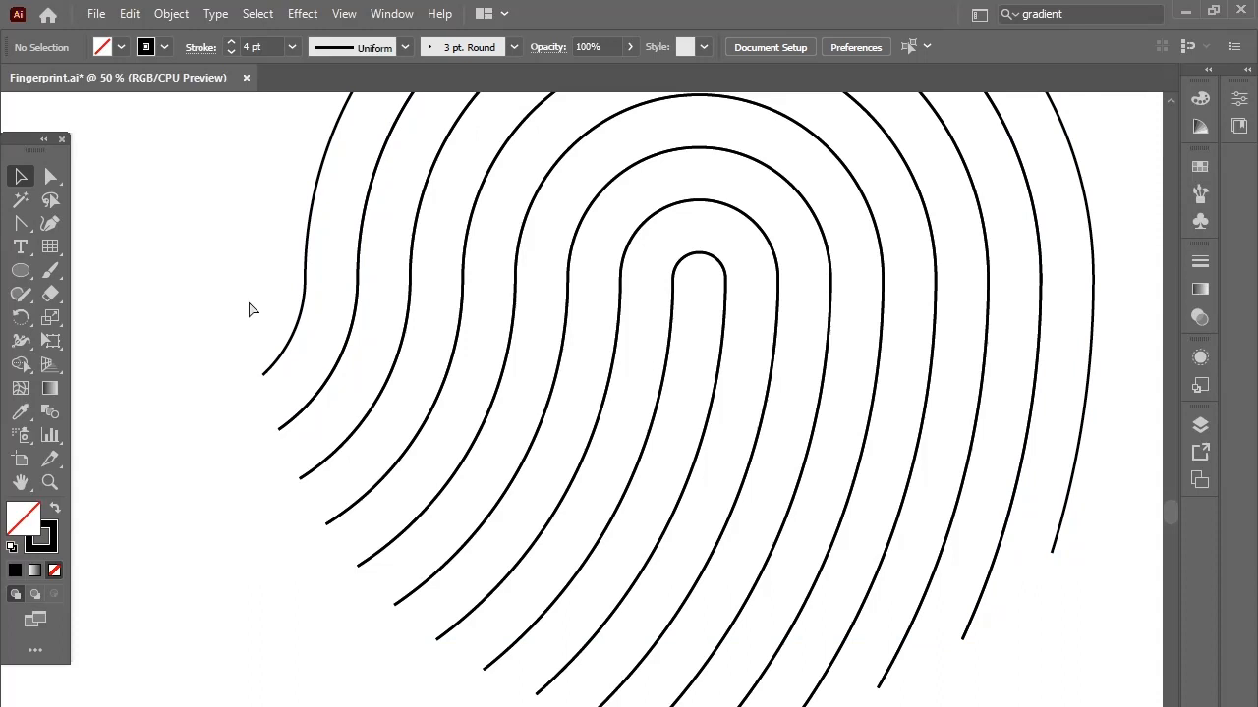
{"action": "key", "text": "ctrl+a"}
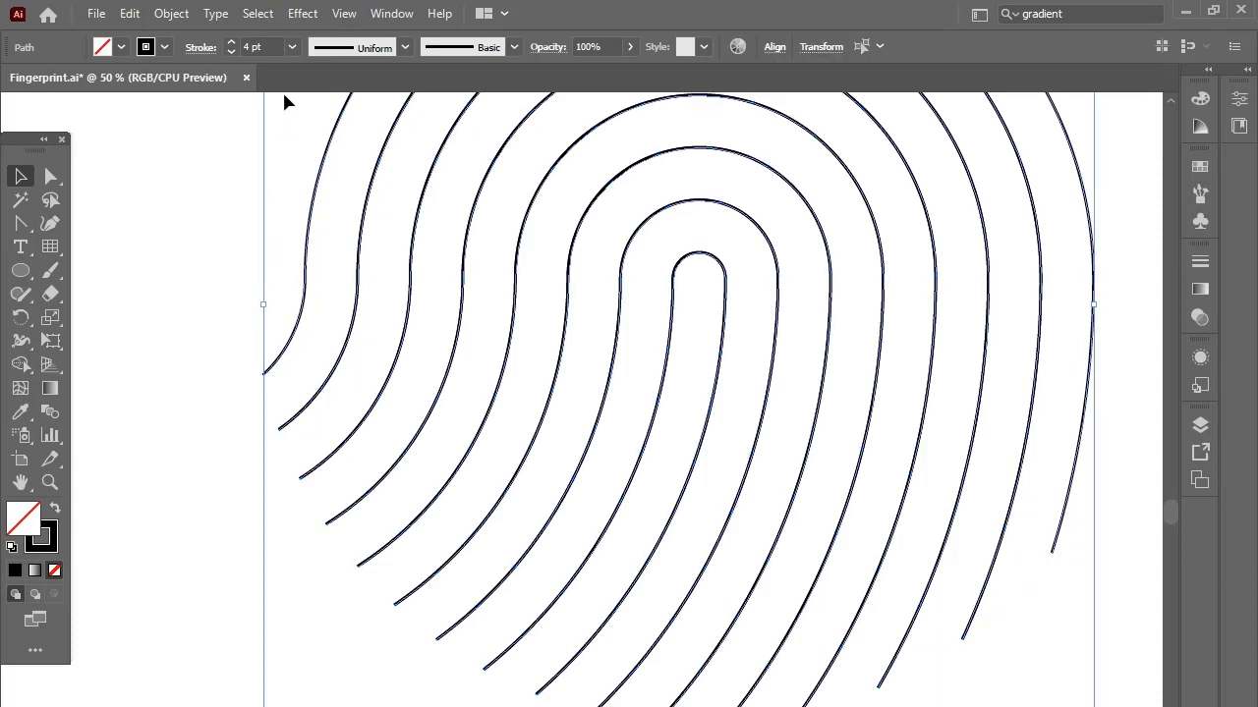
{"action": "left_click", "coordinate": [201, 47]}
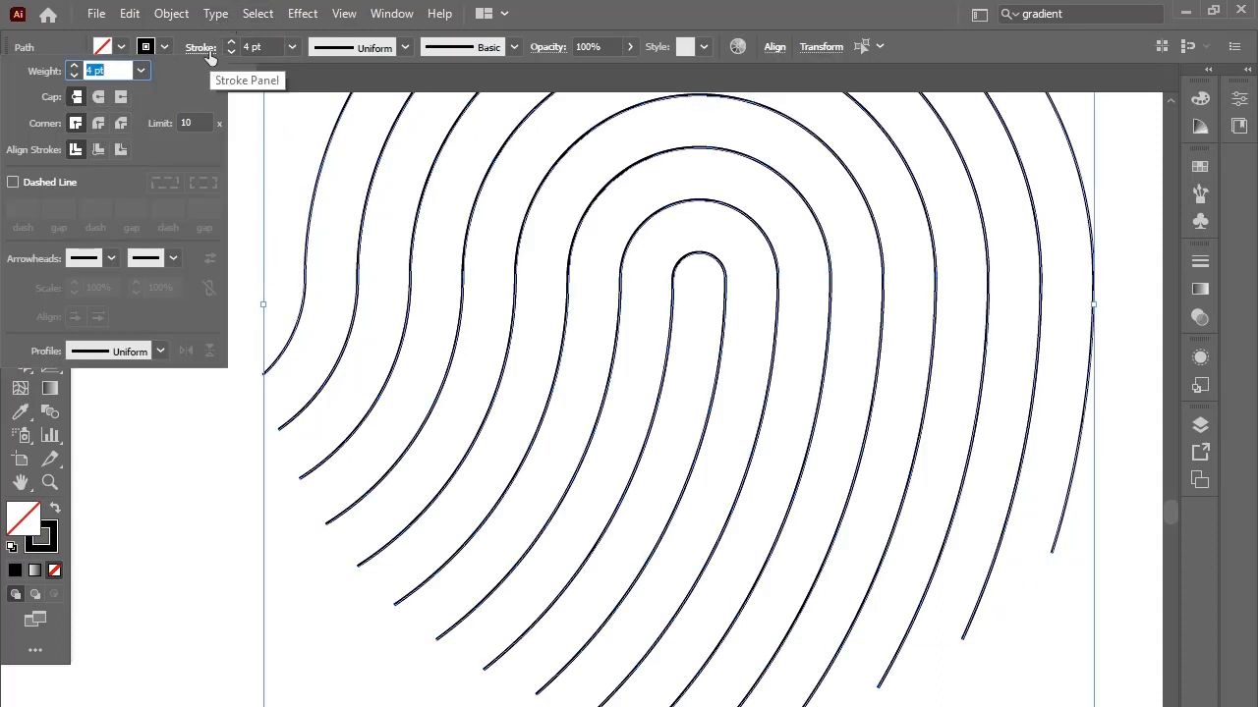
{"action": "left_click", "coordinate": [99, 98]}
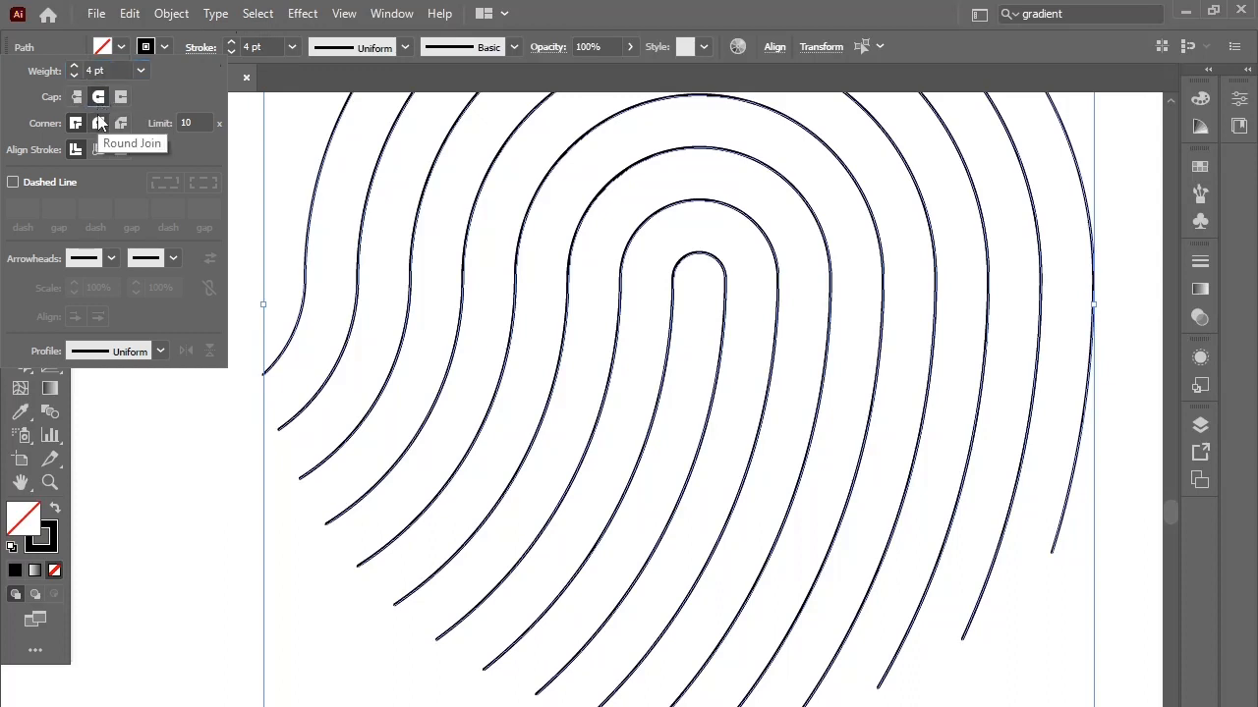
{"action": "left_click", "coordinate": [98, 124]}
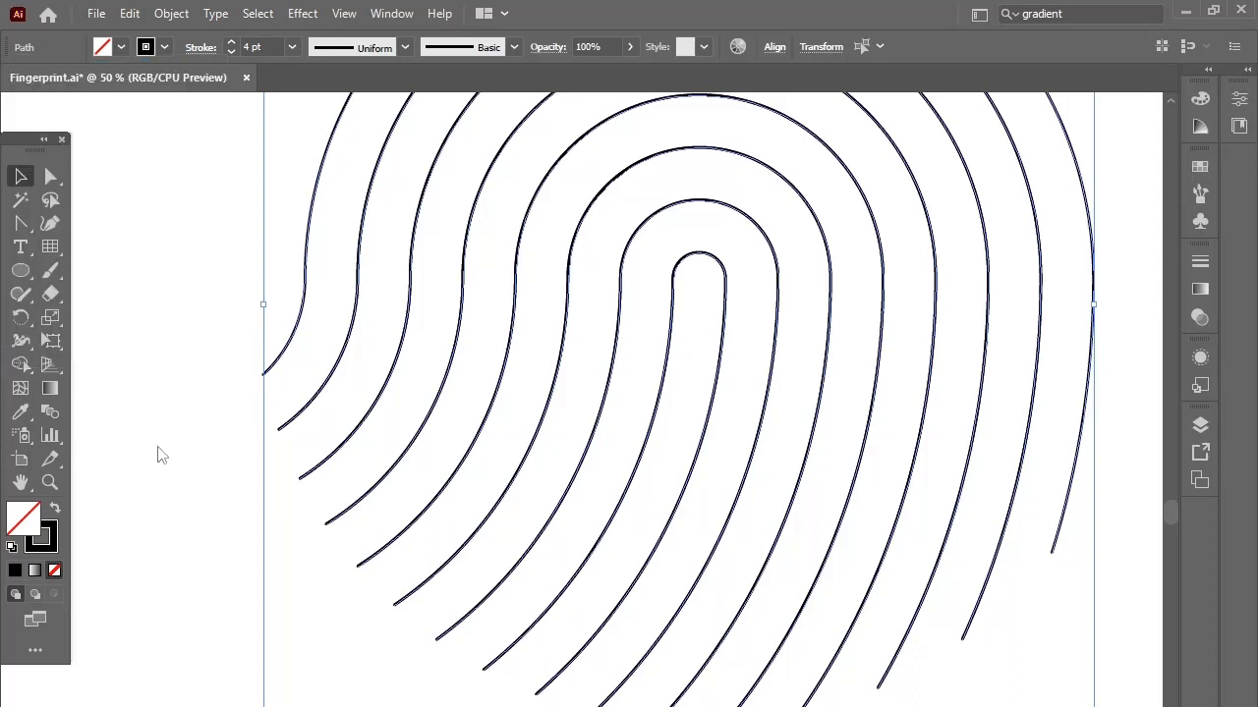
- Set the stroke weight of all ridge lines to 7 pt and deselect them
{"action": "left_click", "coordinate": [293, 46]}
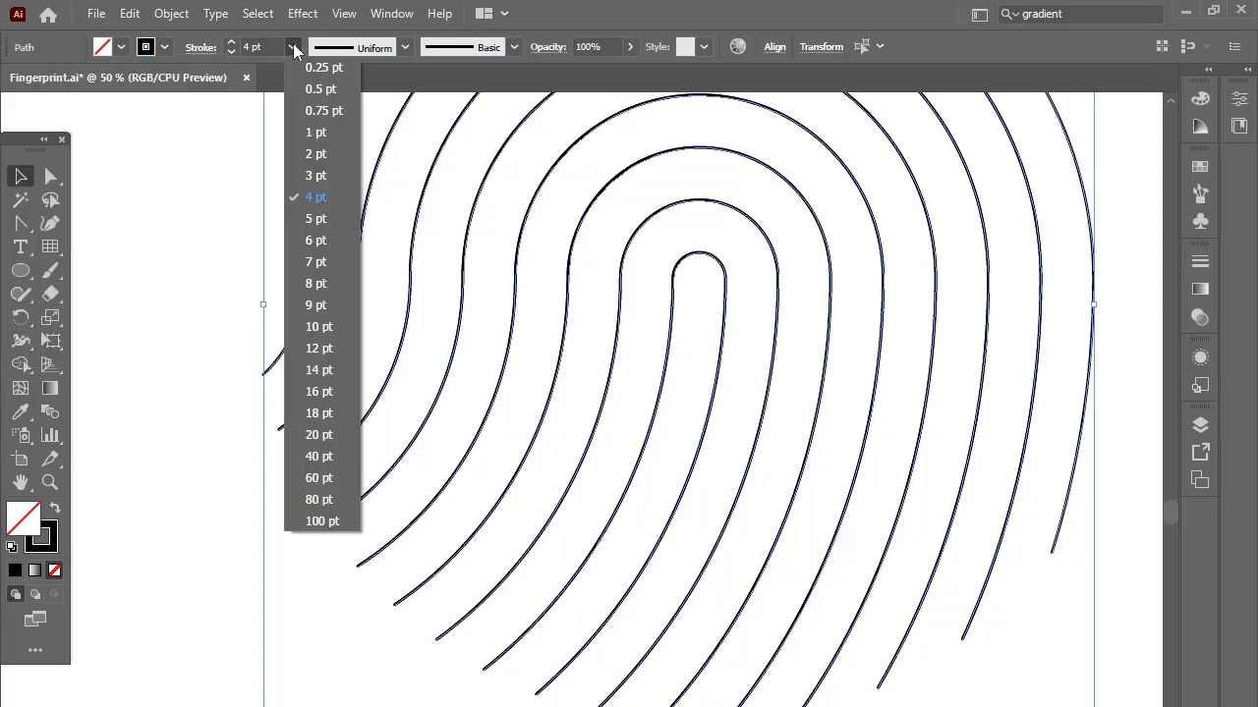
{"action": "left_click", "coordinate": [314, 214]}
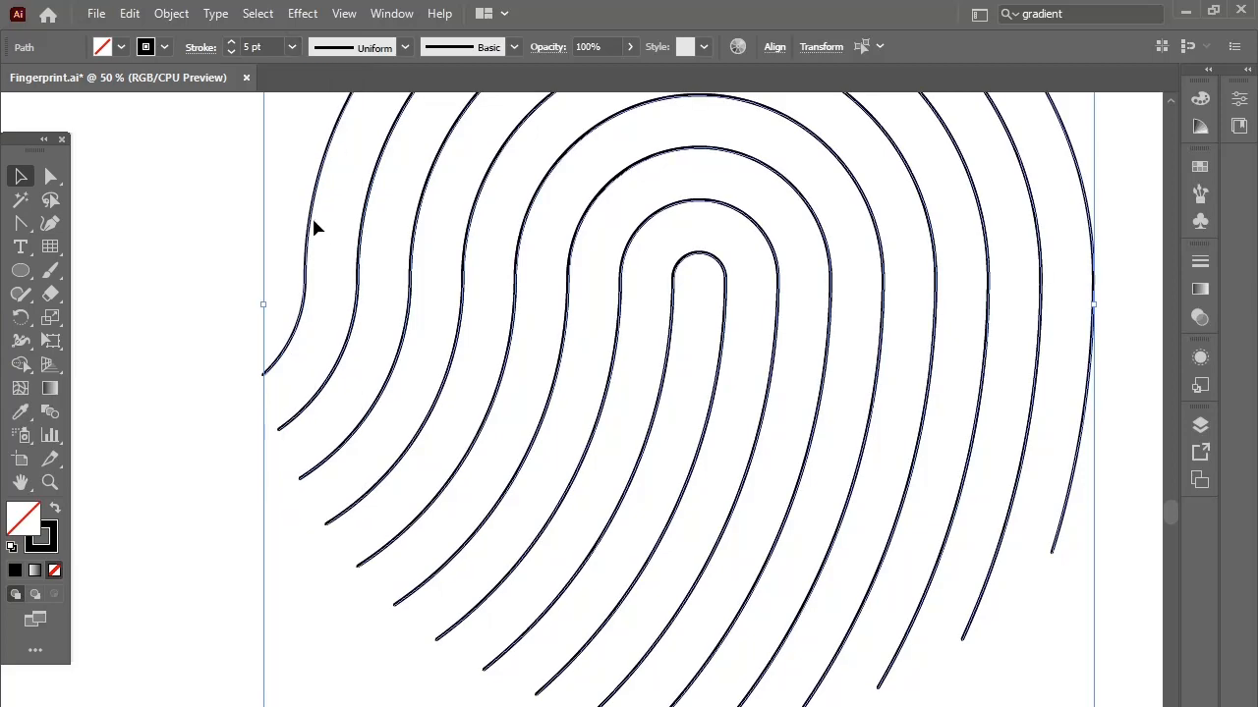
{"action": "left_click", "coordinate": [292, 47]}
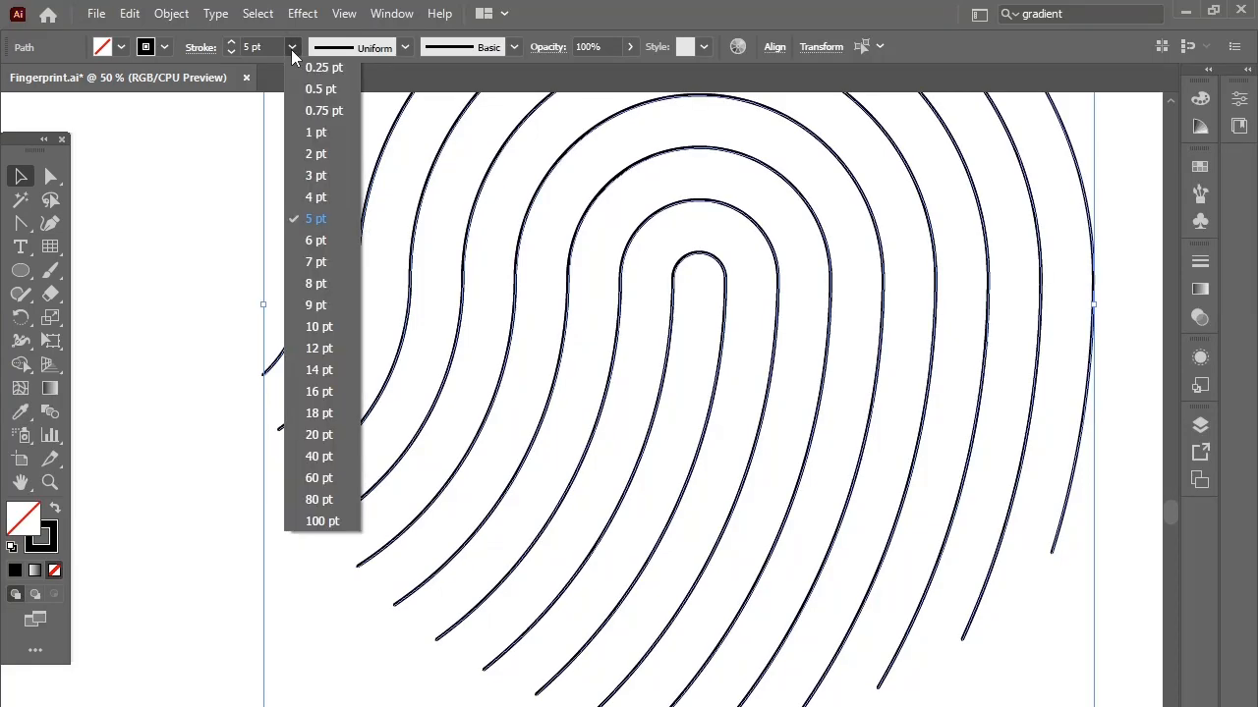
{"action": "left_click", "coordinate": [316, 264]}
{"action": "left_click", "coordinate": [233, 272]}
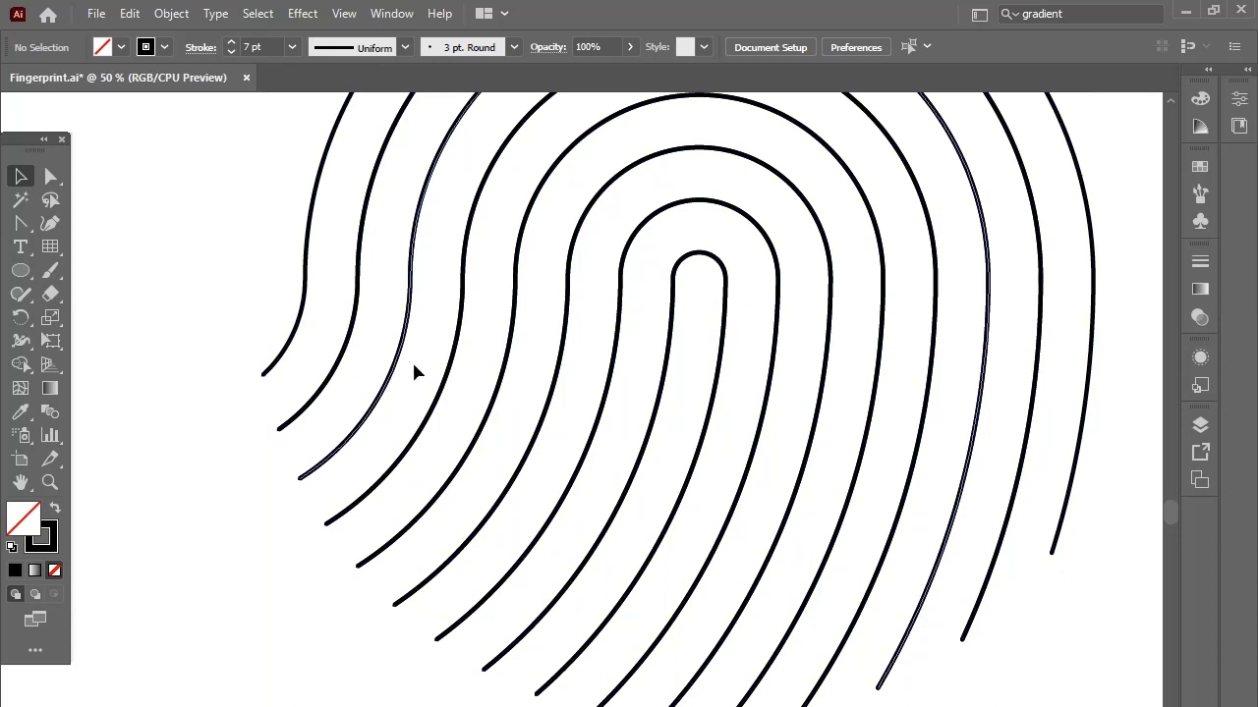
- Delete a short segment on the left side of the outermost ridge line to leave a gap
{"action": "scroll", "coordinate": [440, 287], "scroll_direction": "down", "scroll_amount": 1}
{"action": "scroll", "coordinate": [551, 271], "scroll_direction": "up", "scroll_amount": 3}
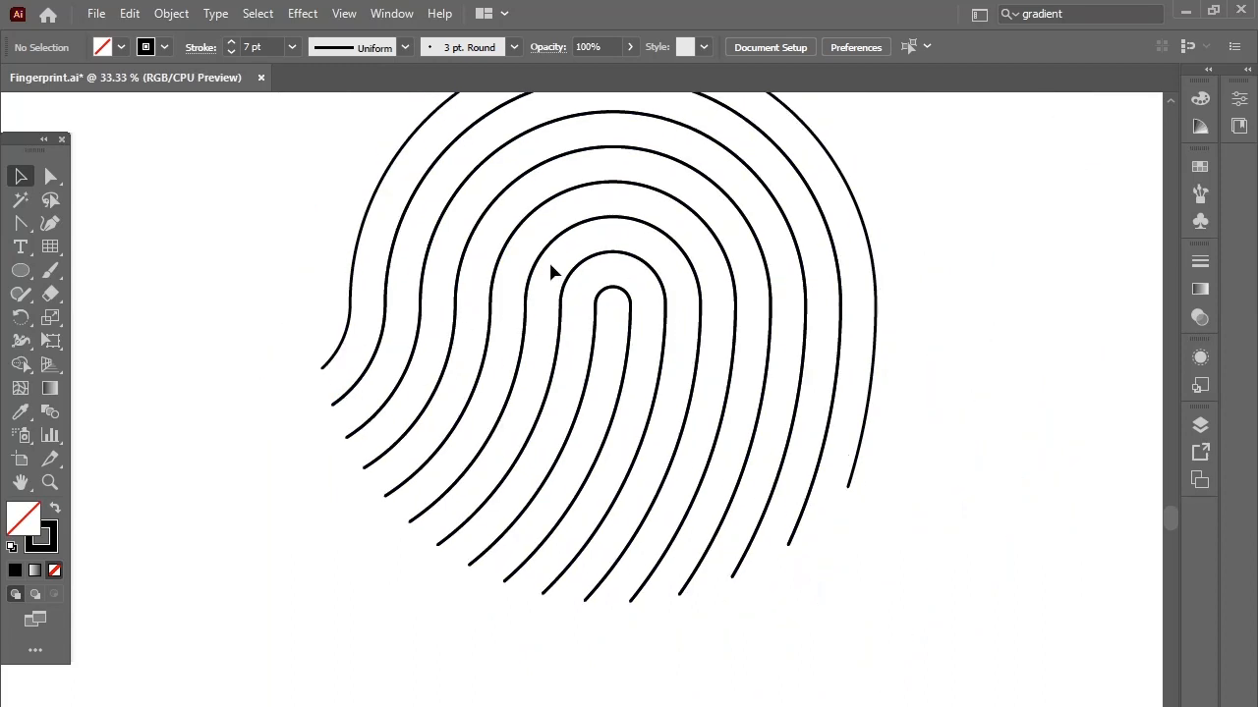
{"action": "scroll", "coordinate": [552, 270], "scroll_direction": "up", "scroll_amount": 1}
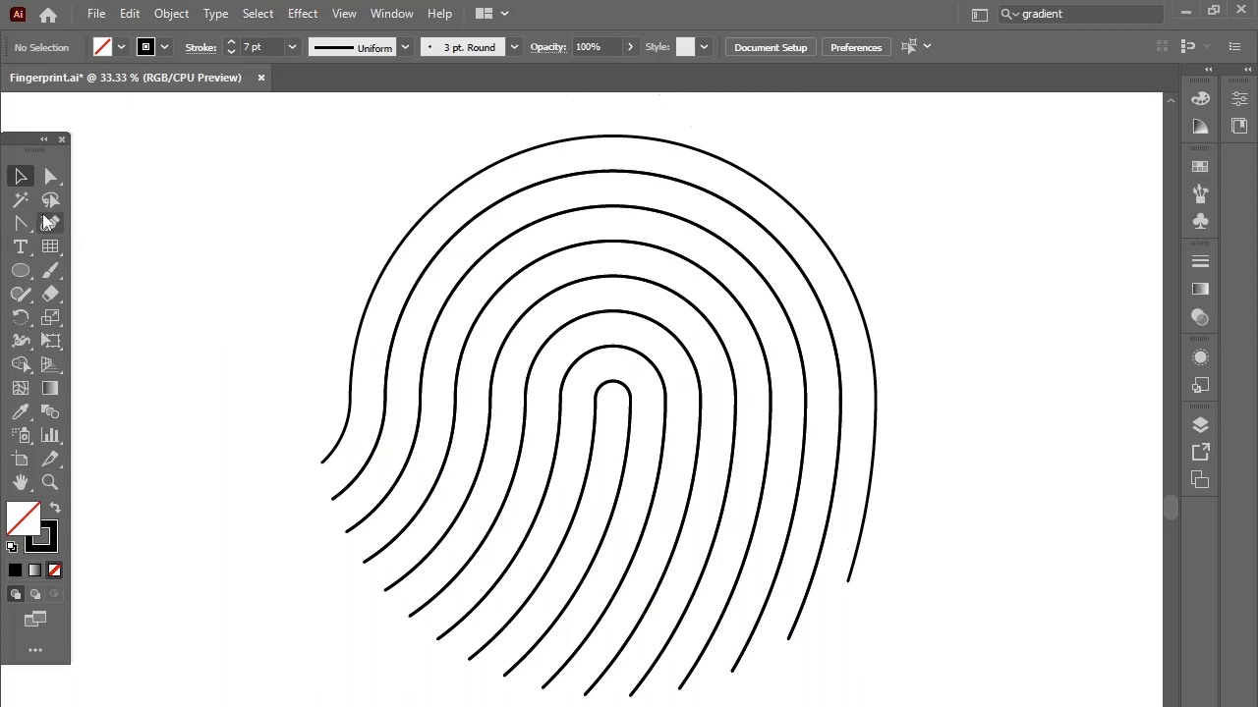
{"action": "left_click_drag", "start_coordinate": [61, 183], "coordinate": [236, 181]}
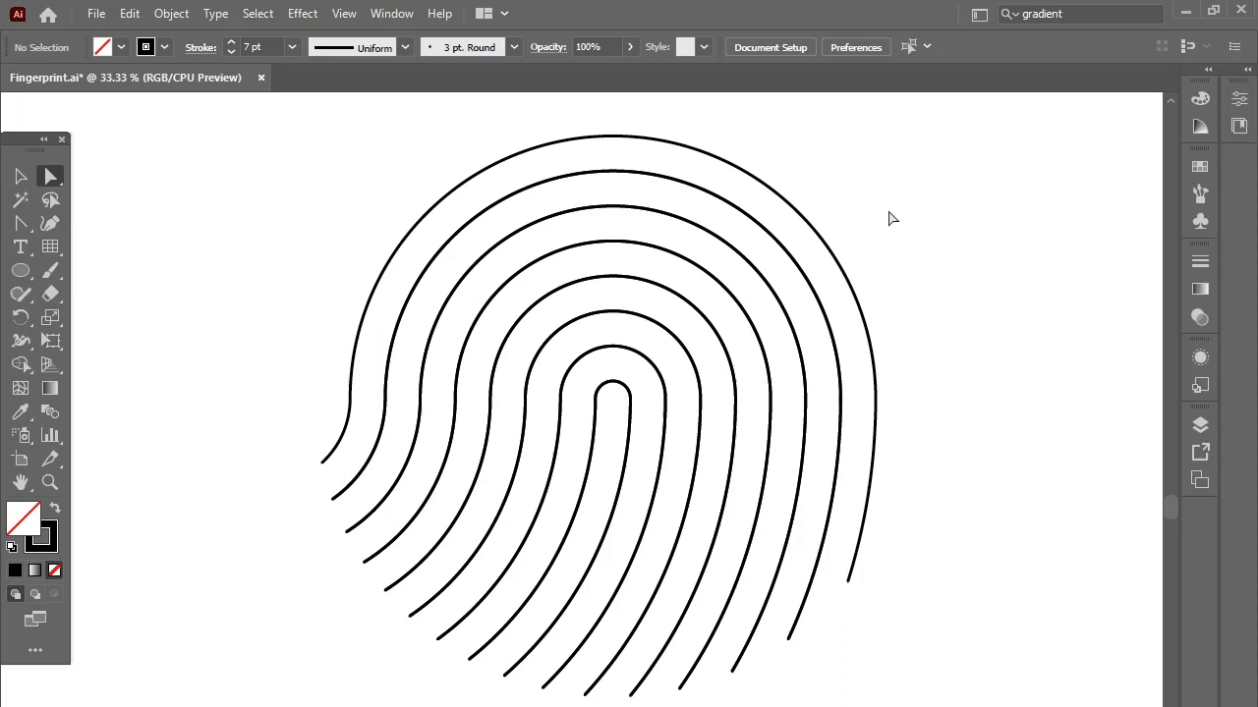
{"action": "left_click", "coordinate": [780, 190]}
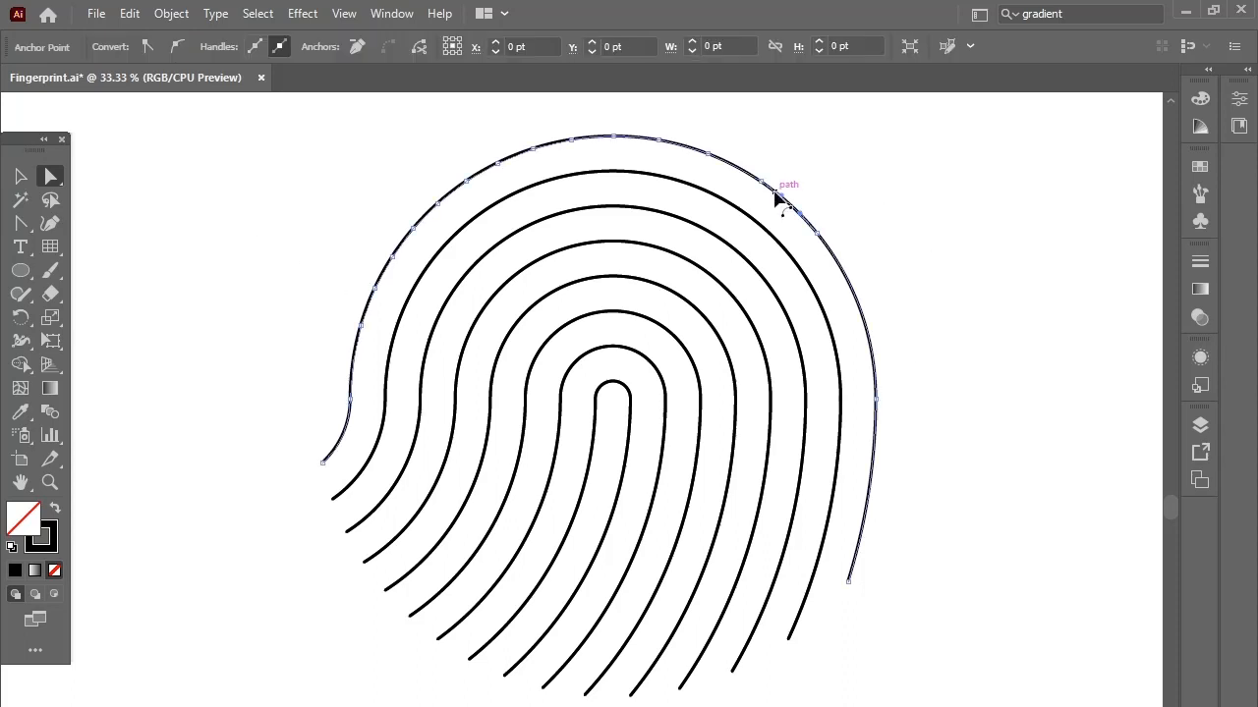
{"action": "left_click", "coordinate": [360, 307]}
{"action": "key", "text": "Delete"}
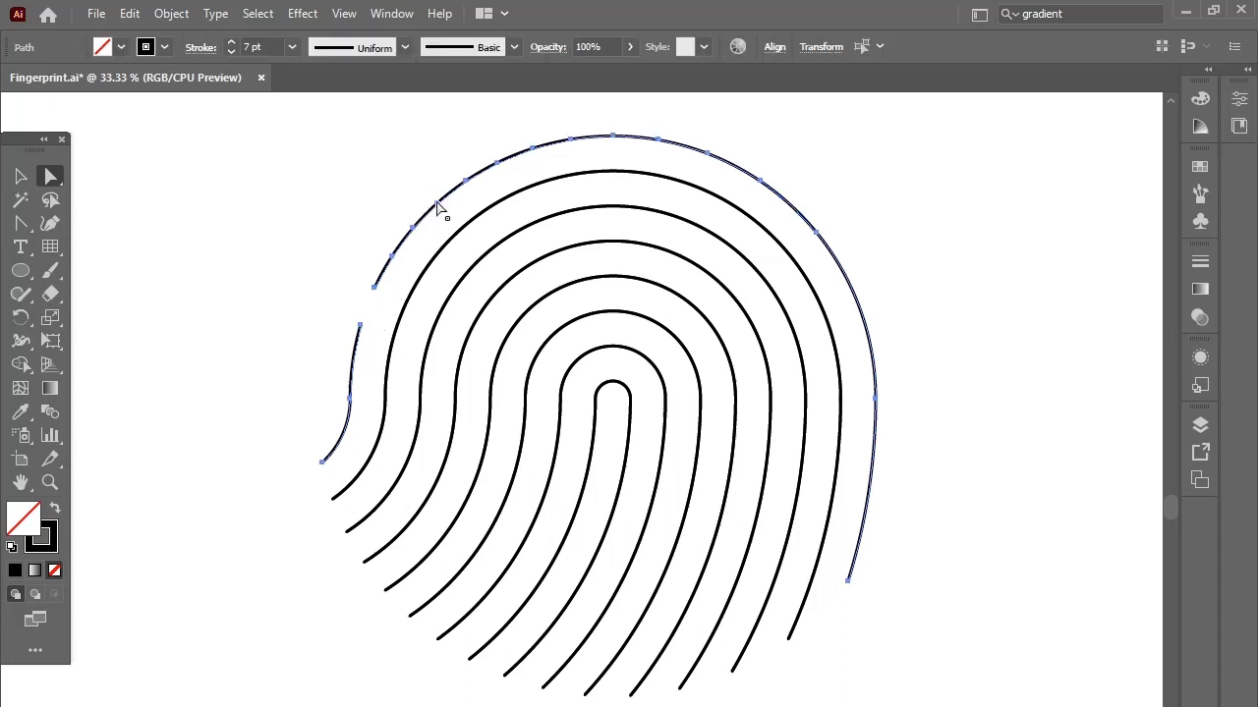
- Cut three more gaps in the outermost ridge line, two along its upper-left arc and one on its upper-right arc
{"action": "left_click", "coordinate": [550, 142]}
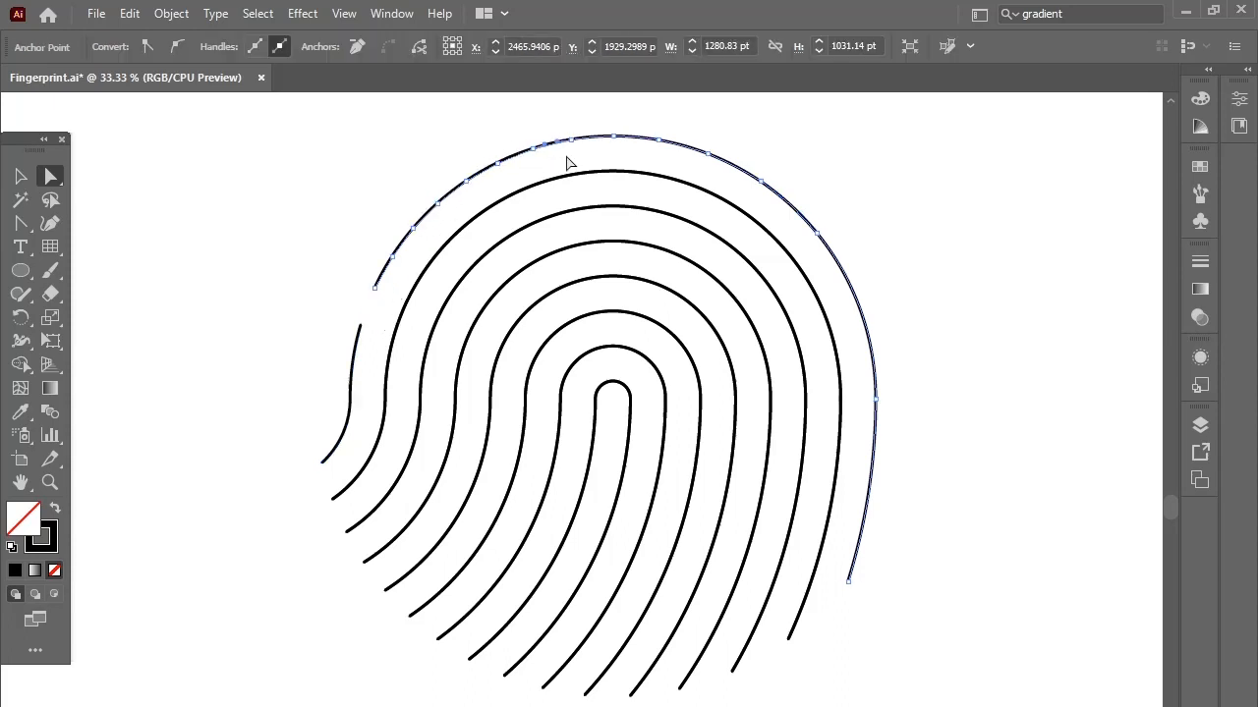
{"action": "key", "text": "Delete"}
{"action": "left_click", "coordinate": [438, 196]}
{"action": "key", "text": "Delete"}
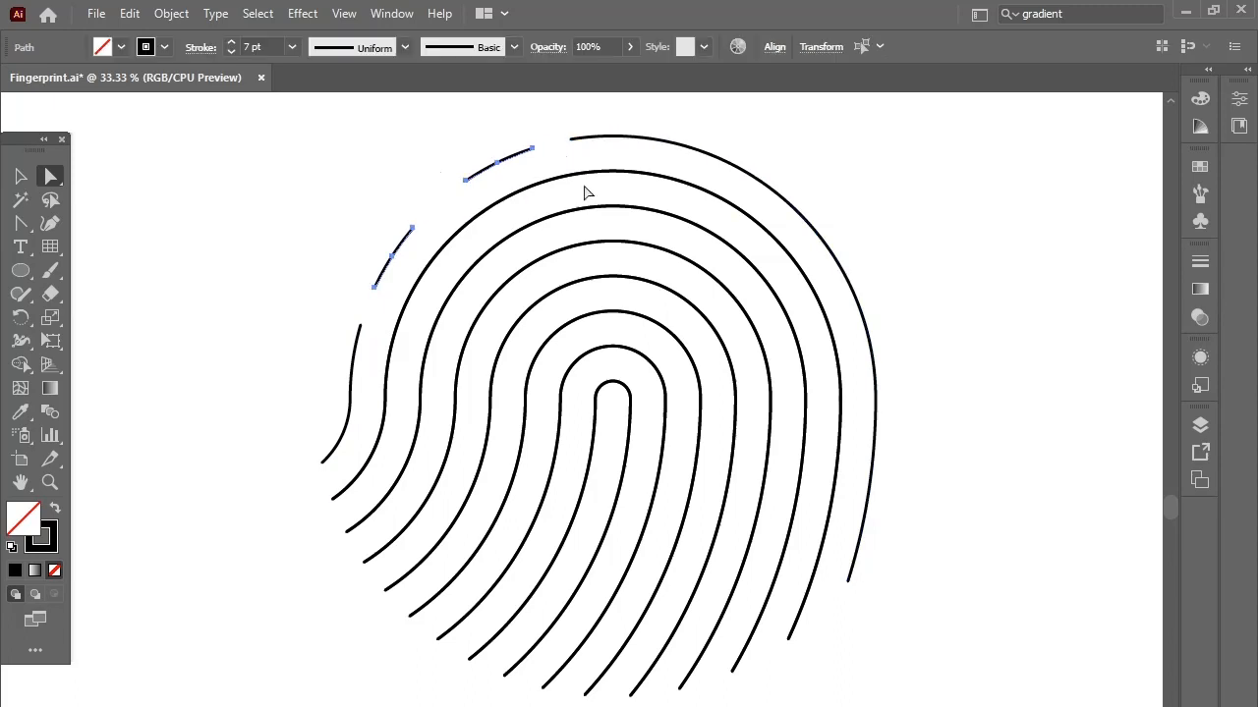
{"action": "left_click", "coordinate": [718, 163]}
{"action": "key", "text": "Delete"}
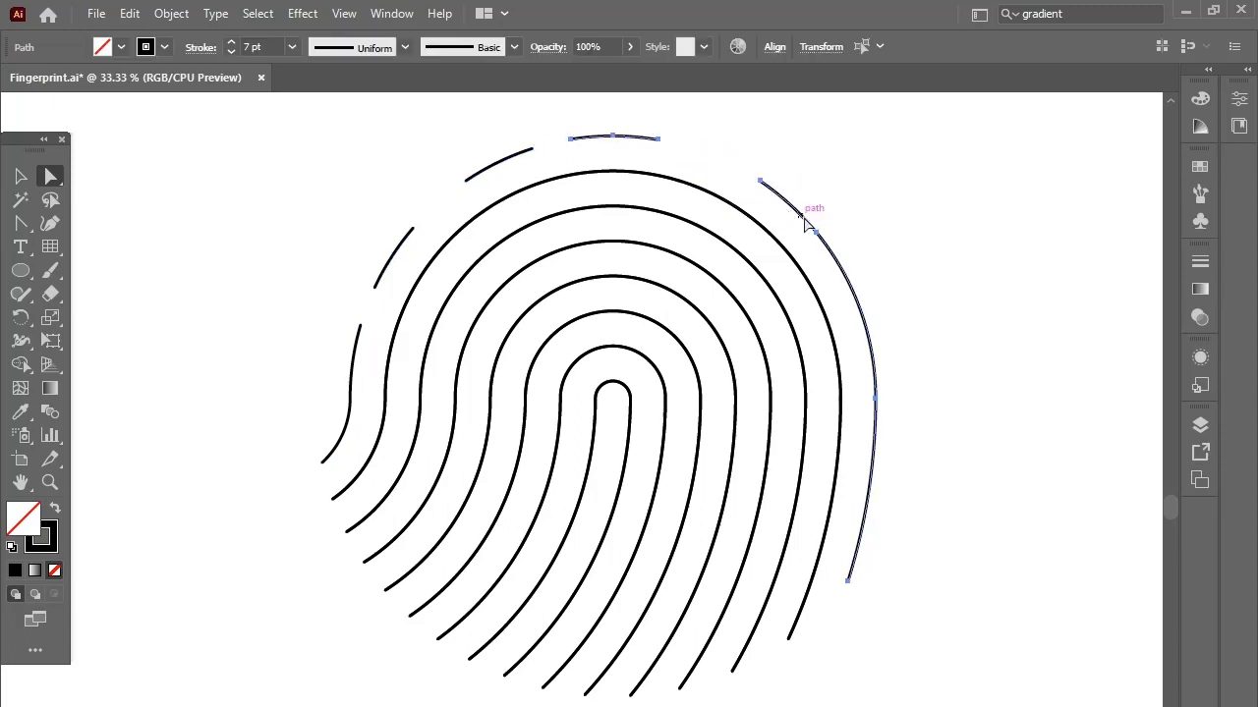
{"action": "left_click", "coordinate": [876, 398]}
{"action": "key", "text": "Delete"}
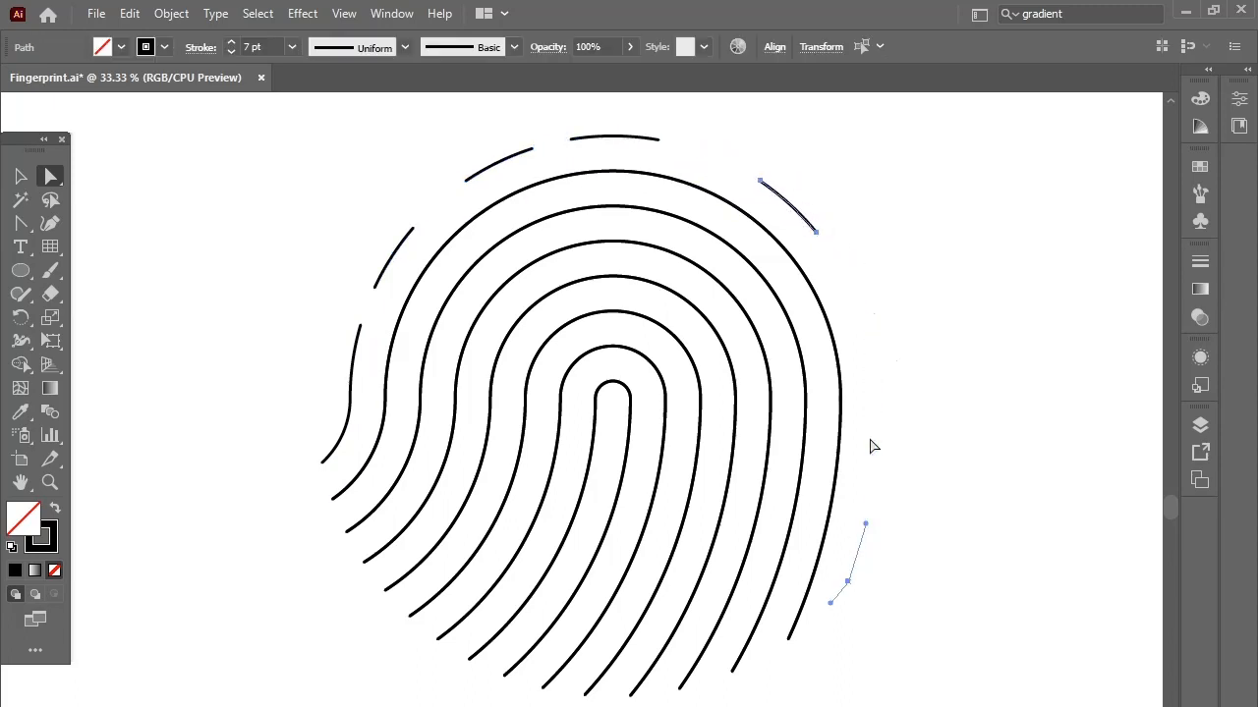
{"action": "key", "text": "ctrl+z"}
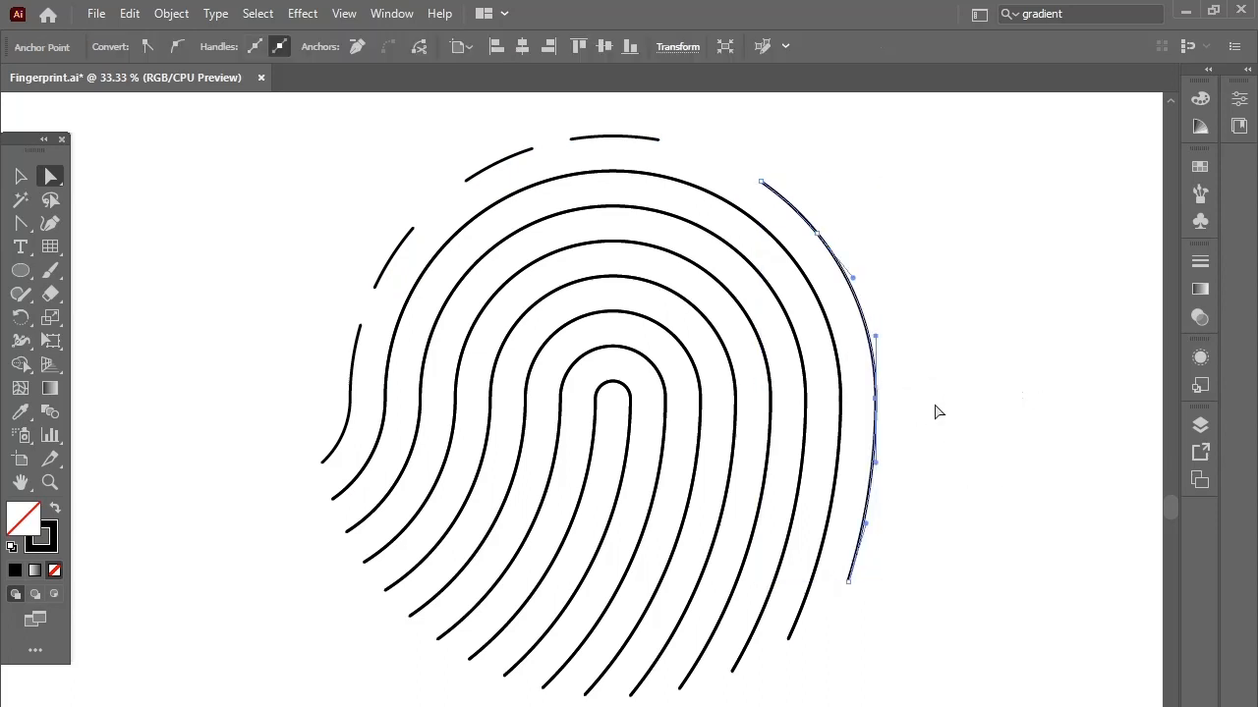
- Add three anchor points along the right side of the outermost ridge line with the Add Anchor Point Tool
{"action": "left_click", "coordinate": [22, 227]}
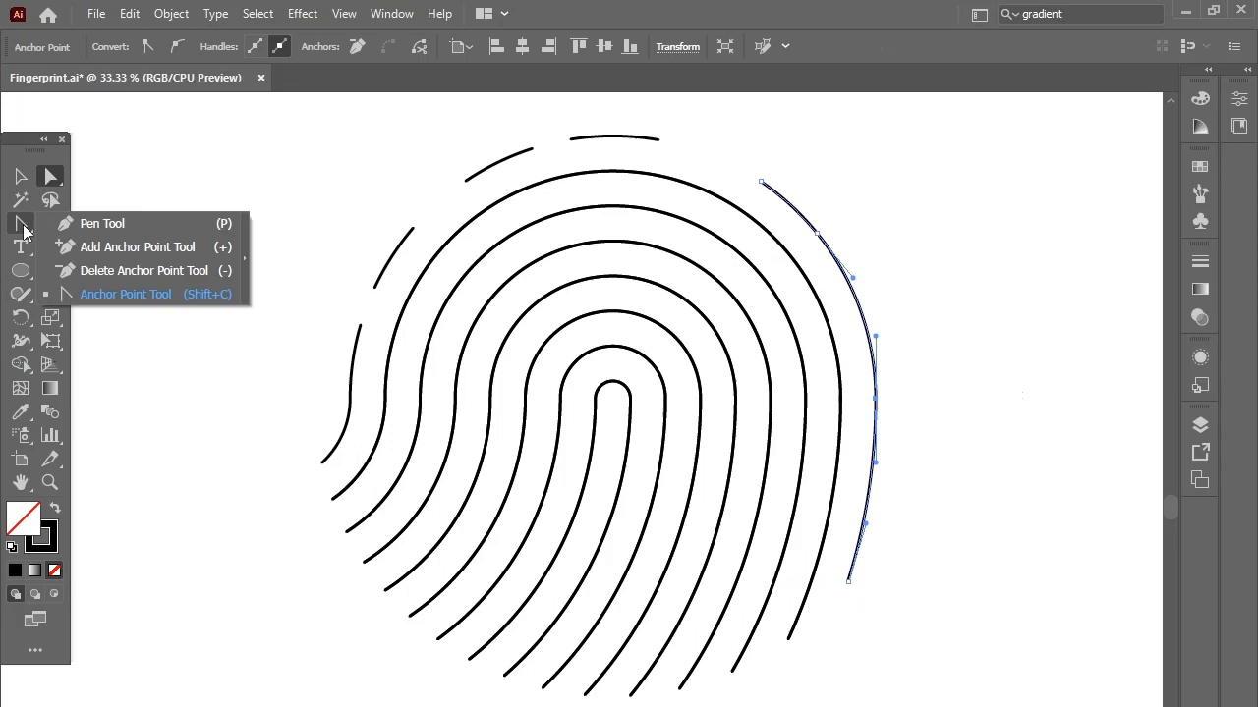
{"action": "left_click", "coordinate": [117, 248]}
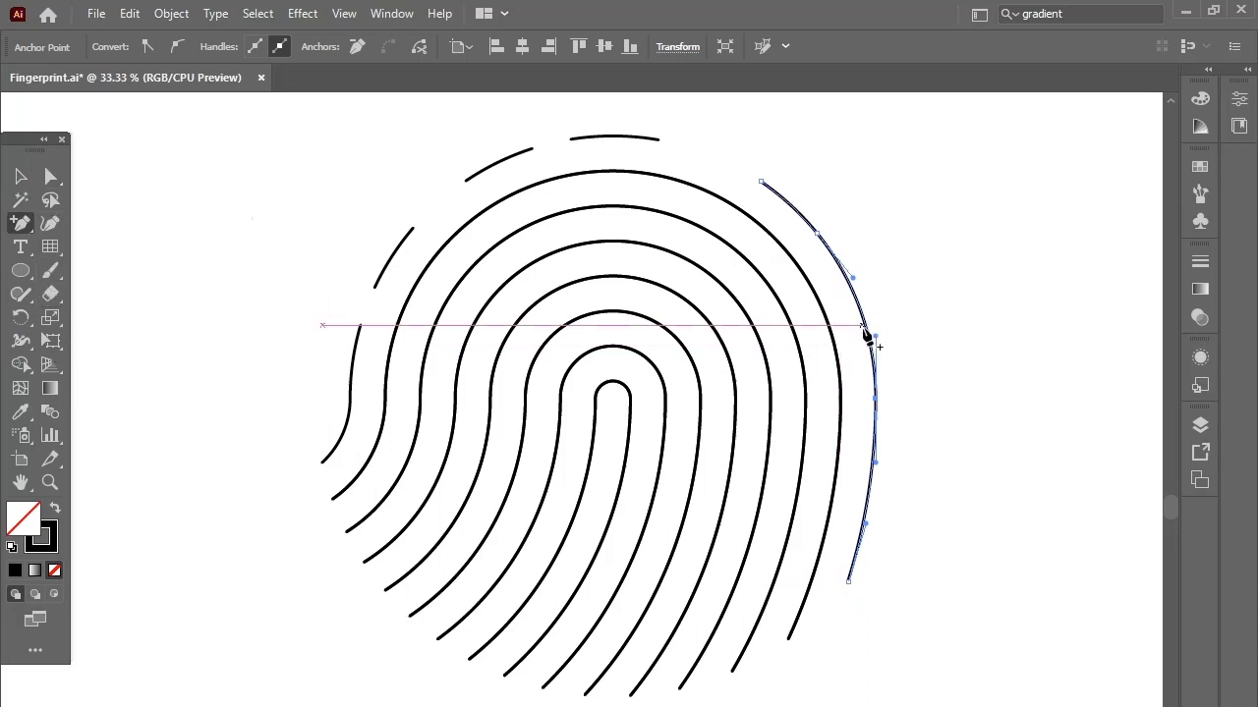
{"action": "left_click", "coordinate": [868, 333]}
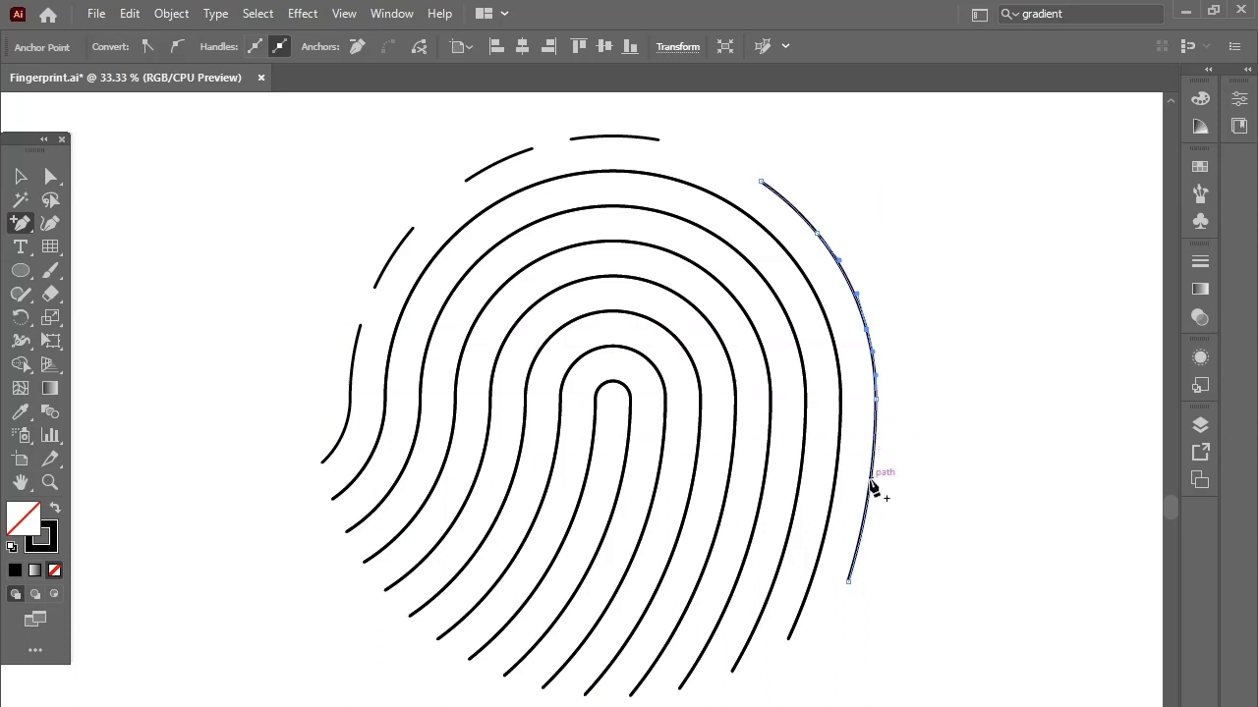
{"action": "left_click", "coordinate": [870, 480]}
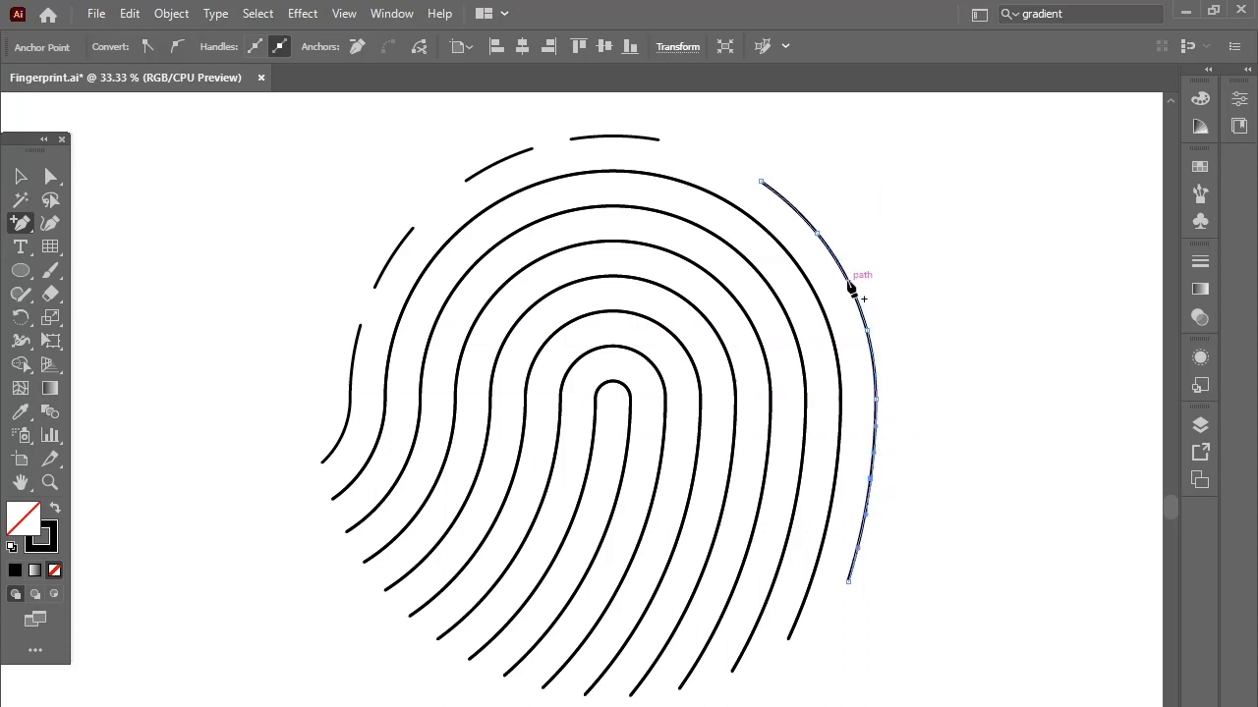
{"action": "left_click", "coordinate": [851, 281]}
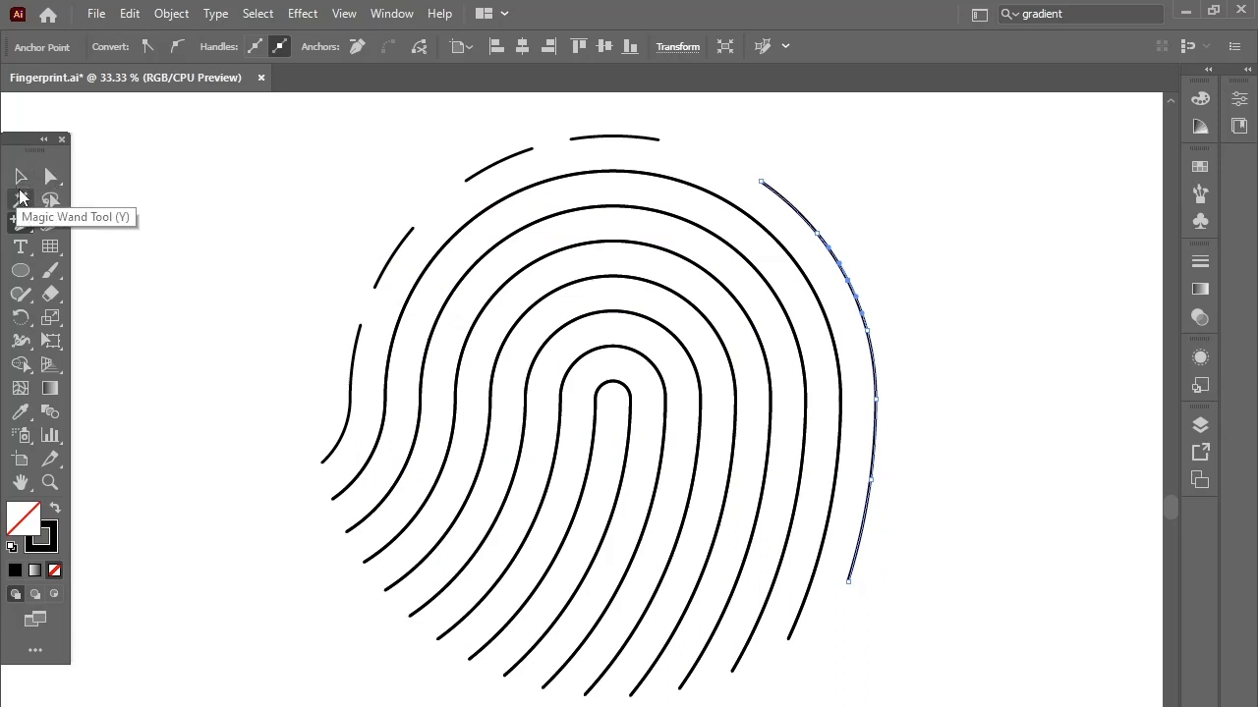
- Delete the outermost ridge's segment just above its rightmost anchor point to open a gap there
{"action": "left_click", "coordinate": [50, 176]}
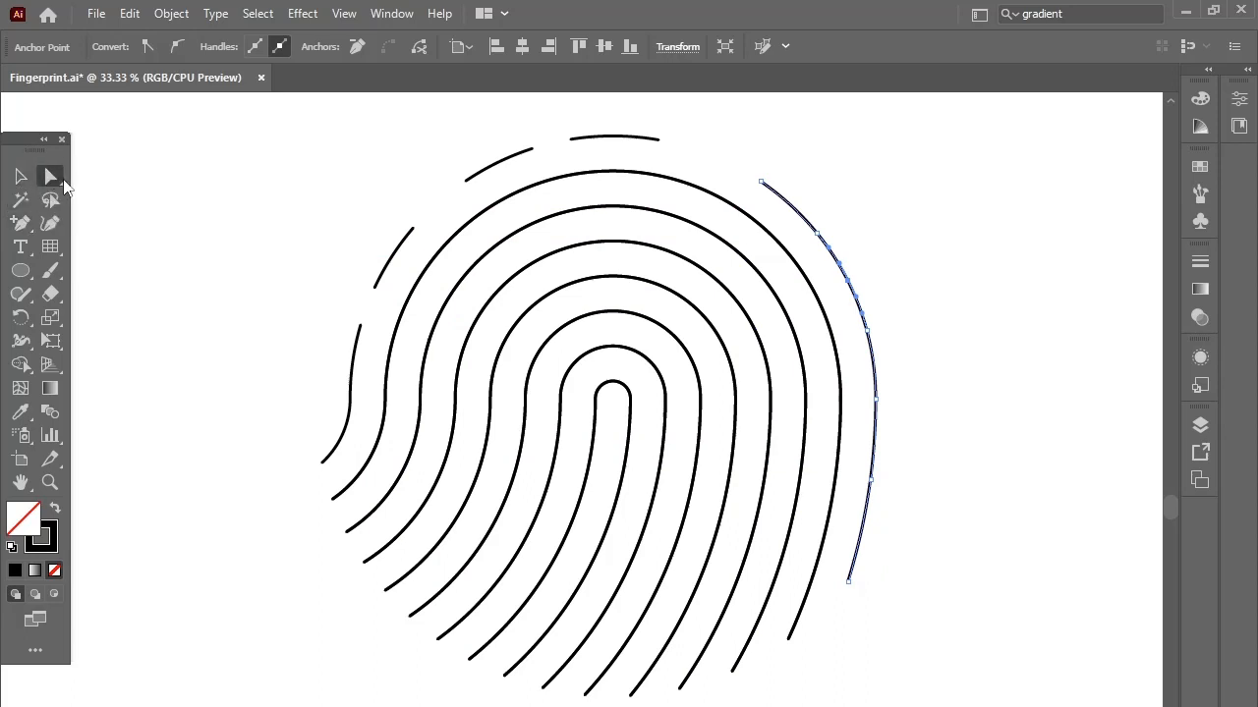
{"action": "left_click", "coordinate": [869, 366]}
{"action": "key", "text": "Delete"}
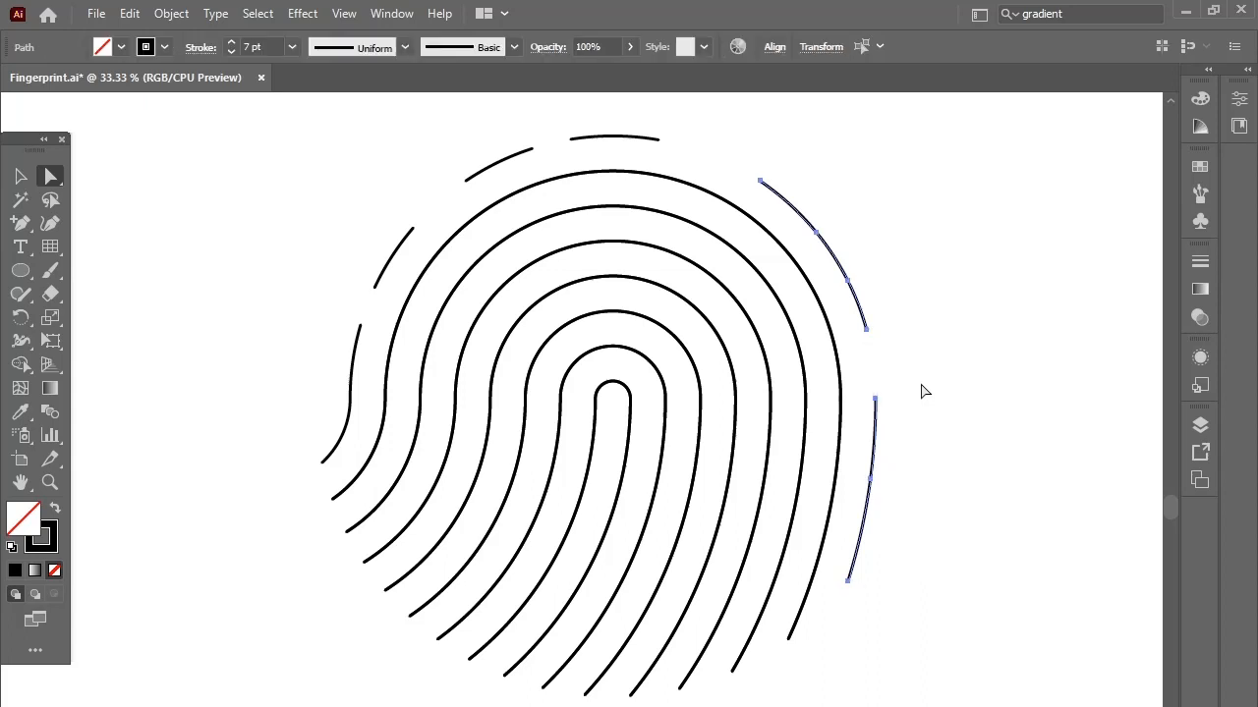
- Add two anchor points on the right side of the second ridge line, one above and one below its rightmost point
{"action": "left_click", "coordinate": [841, 401]}
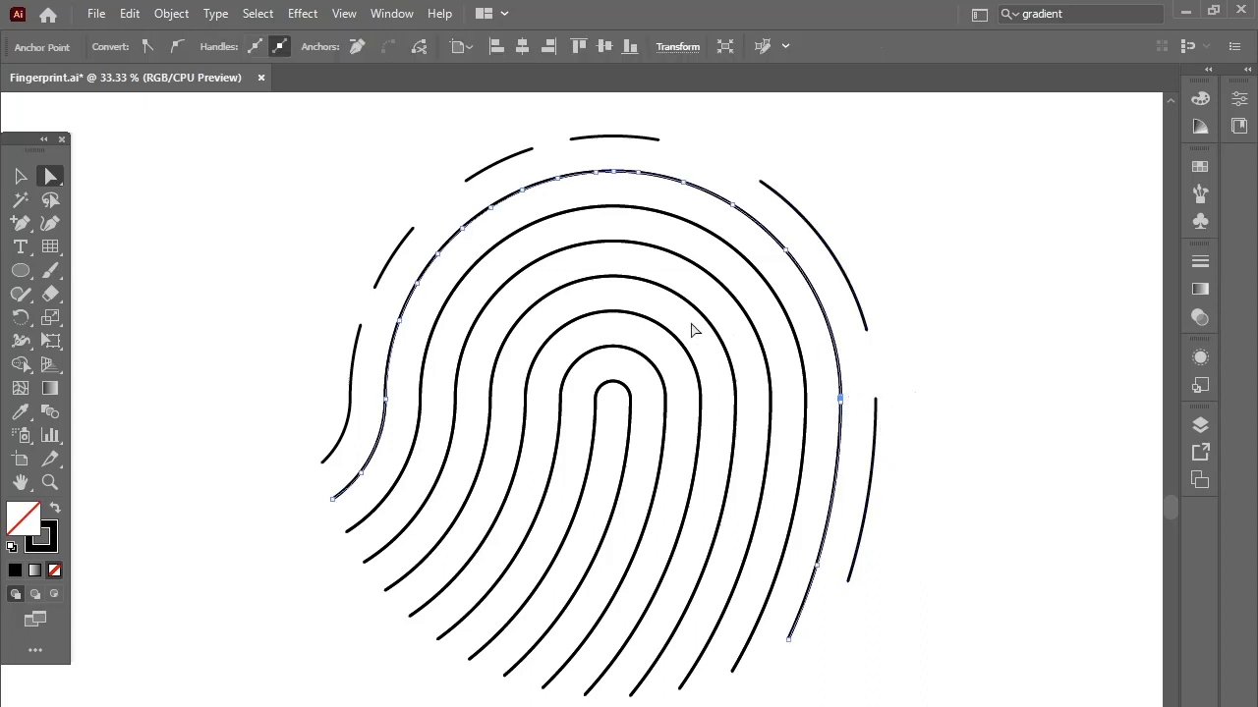
{"action": "left_click", "coordinate": [862, 480]}
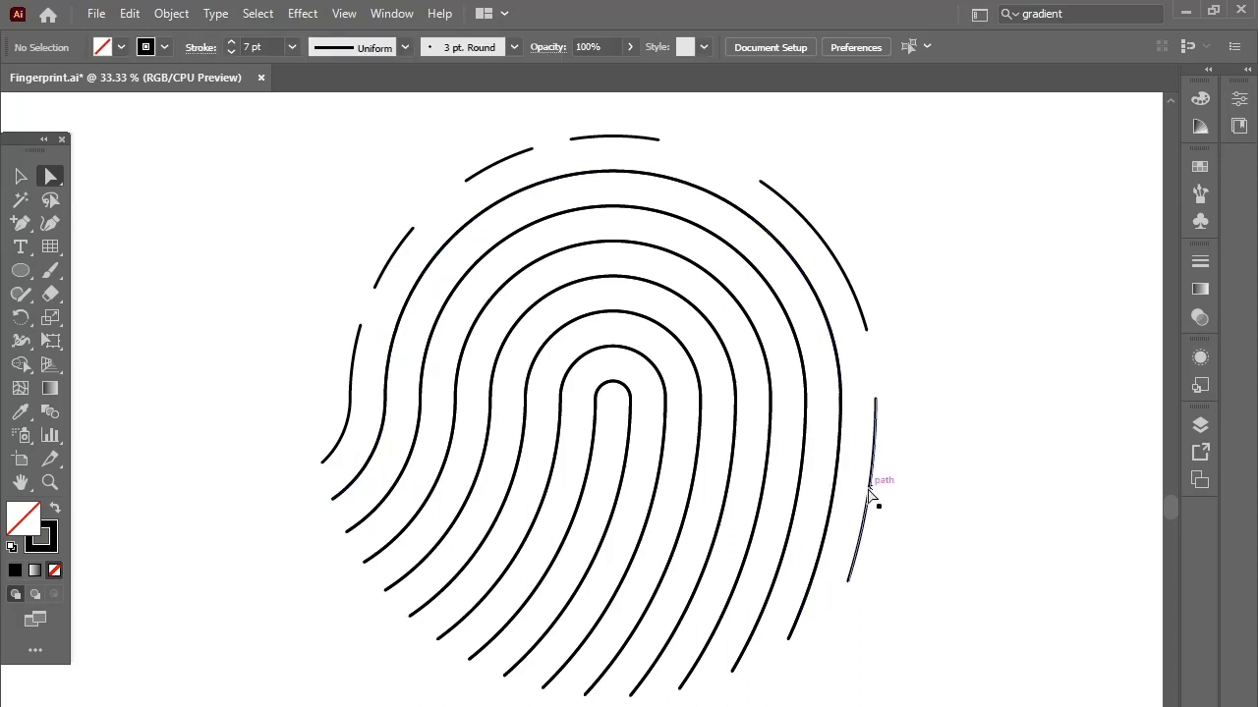
{"action": "left_click", "coordinate": [20, 223]}
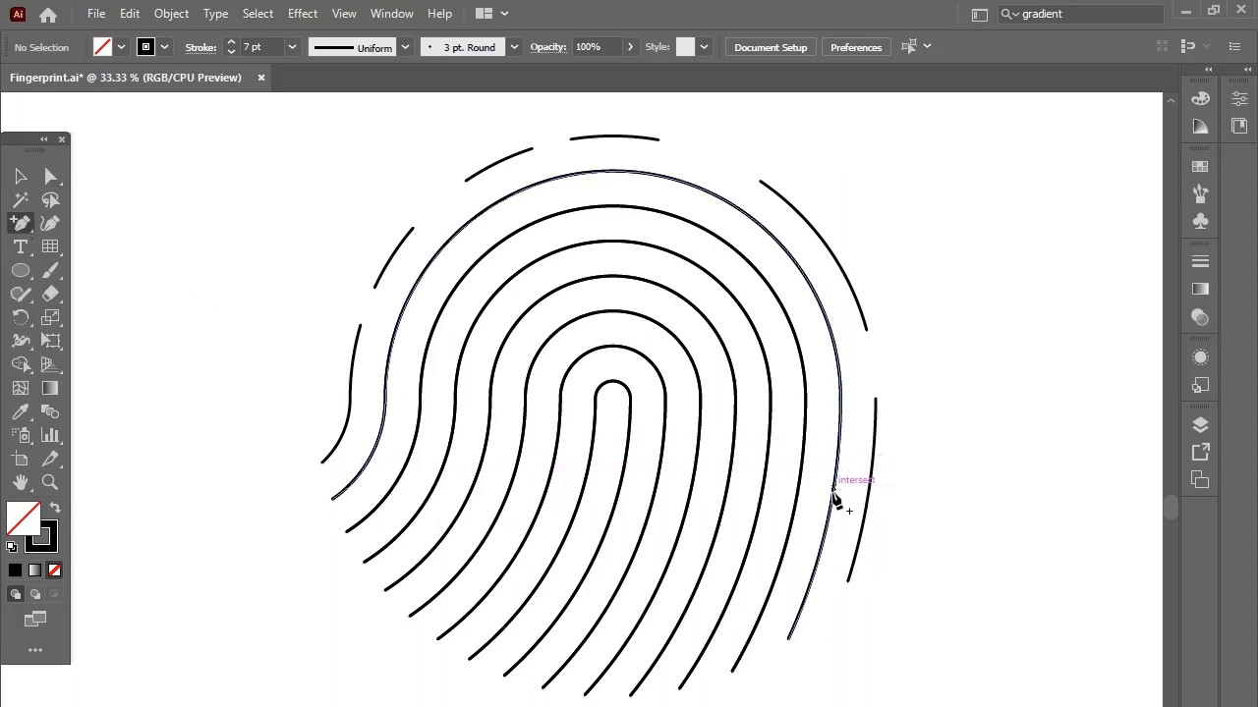
{"action": "left_click", "coordinate": [835, 501]}
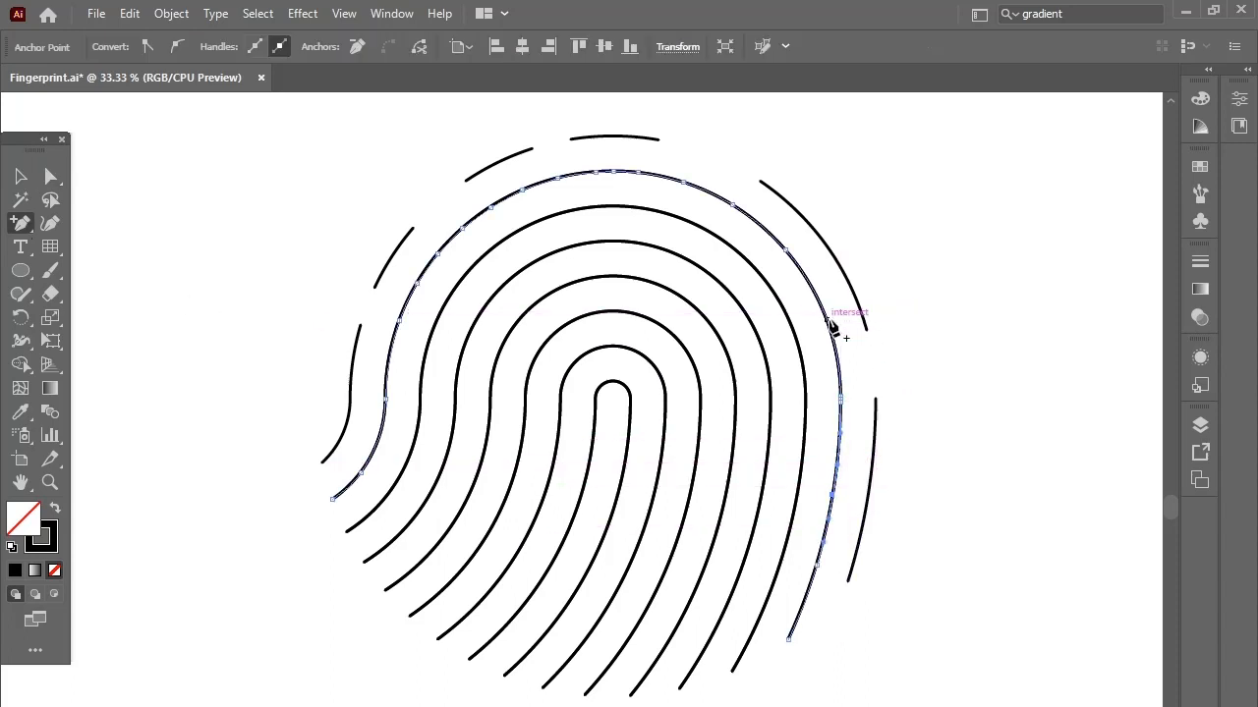
{"action": "left_click", "coordinate": [834, 332]}
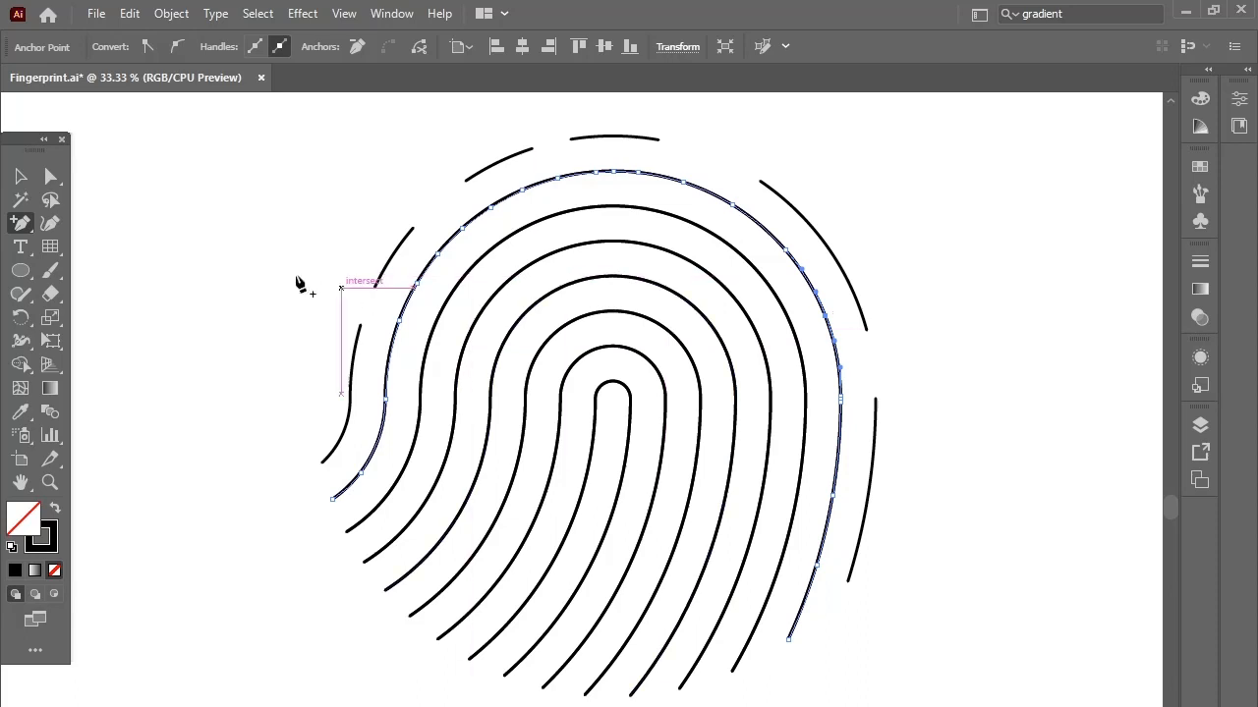
- Remove one piece of the second ridge line at its upper right and another at its upper left
{"action": "left_click", "coordinate": [52, 176]}
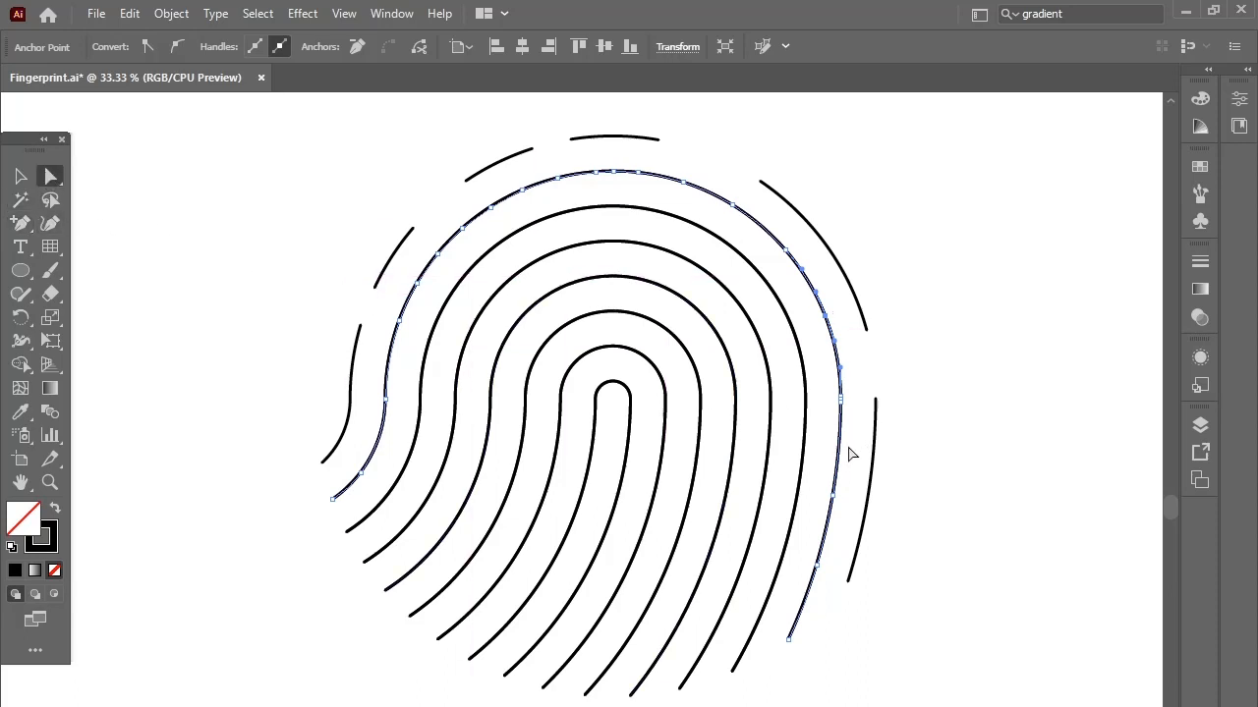
{"action": "left_click", "coordinate": [790, 253]}
{"action": "key", "text": "Delete"}
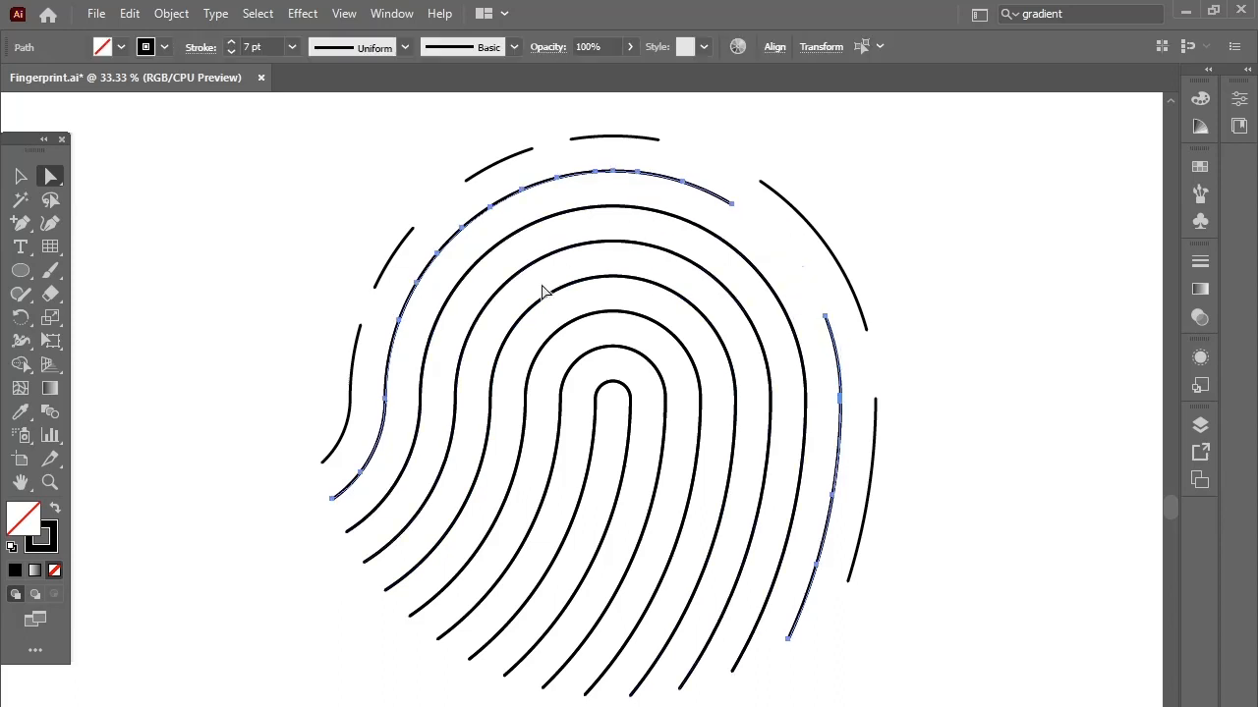
{"action": "left_click_drag", "start_coordinate": [430, 295], "coordinate": [432, 298]}
{"action": "key", "text": "Delete"}
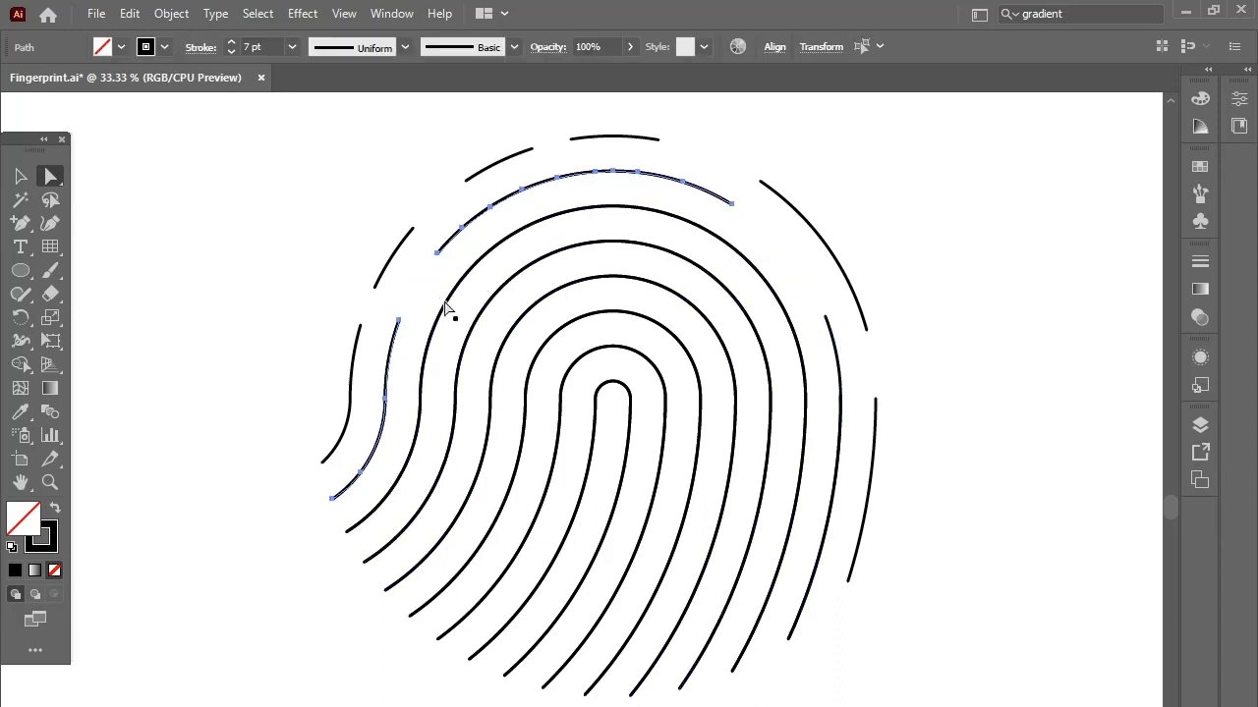
- Delete two more pieces of the second ridge line between its upper-left dash and the top arc
{"action": "left_click_drag", "start_coordinate": [580, 193], "coordinate": [580, 195]}
{"action": "key", "text": "Delete"}
{"action": "left_click", "coordinate": [487, 198]}
{"action": "key", "text": "Delete"}
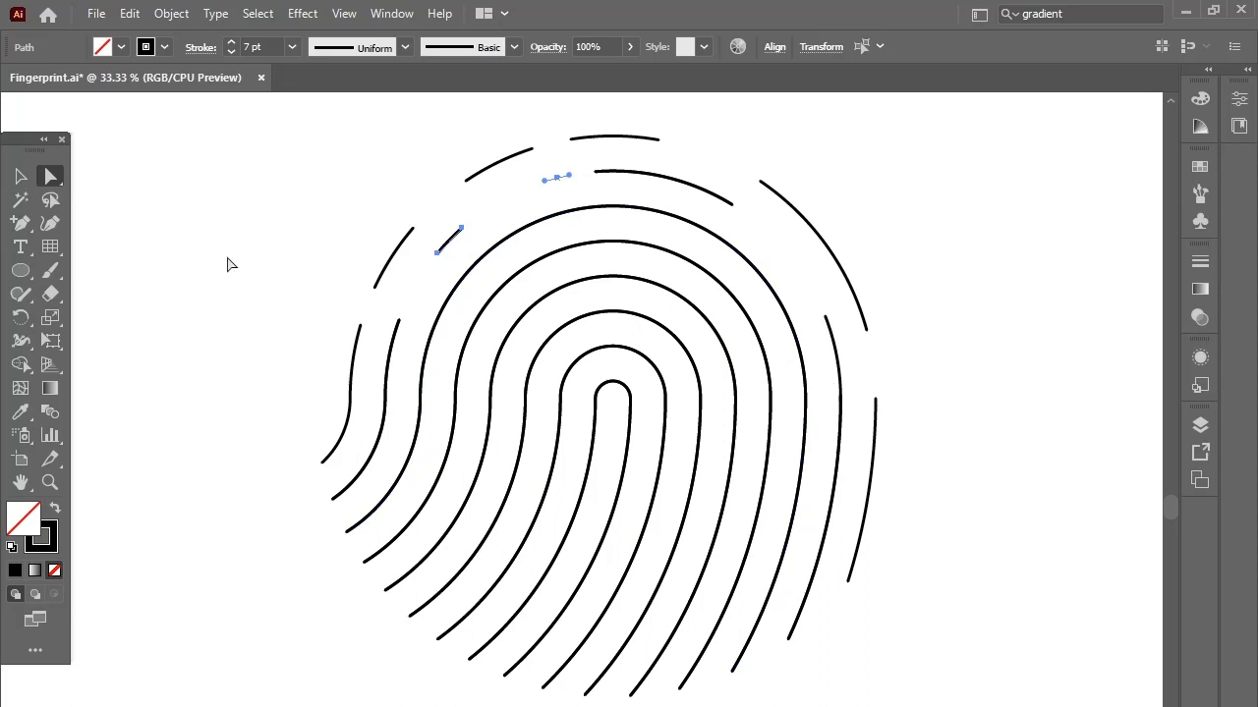
- Break the third ridge line by deleting segments on its lower right, its lower left and just right of its top
{"action": "left_click", "coordinate": [805, 388]}
{"action": "left_click", "coordinate": [808, 389]}
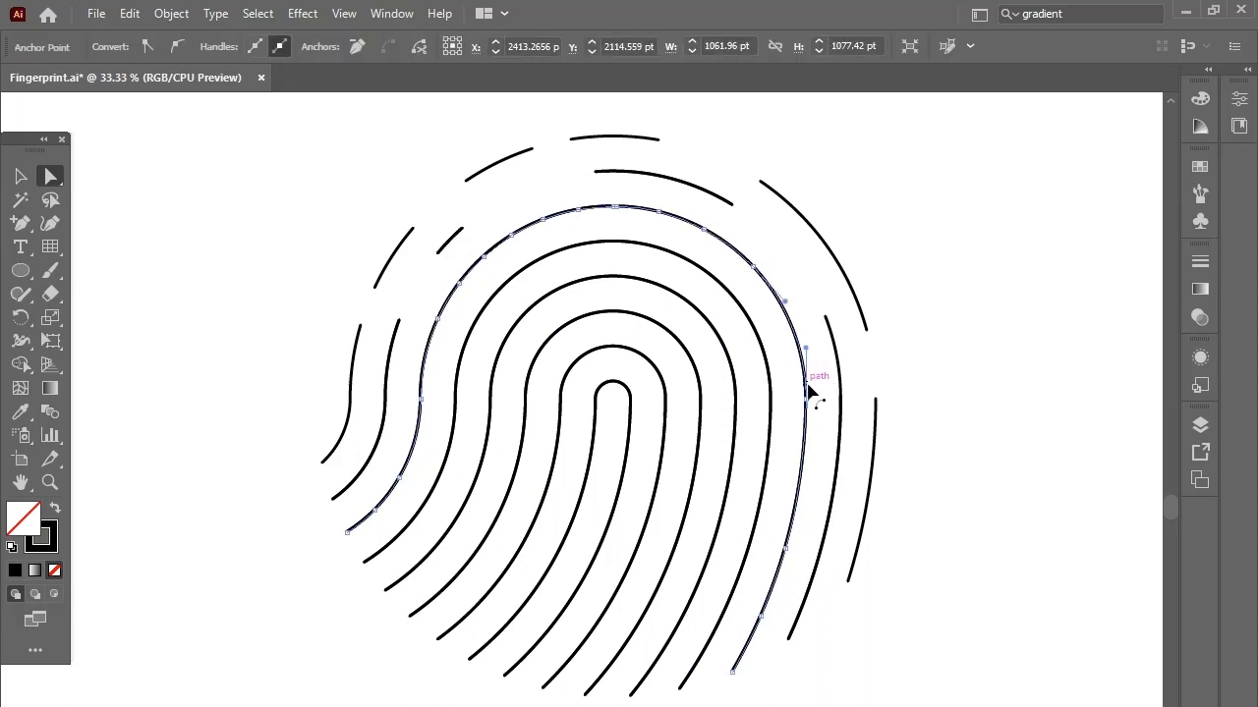
{"action": "left_click", "coordinate": [800, 461]}
{"action": "key", "text": "Delete"}
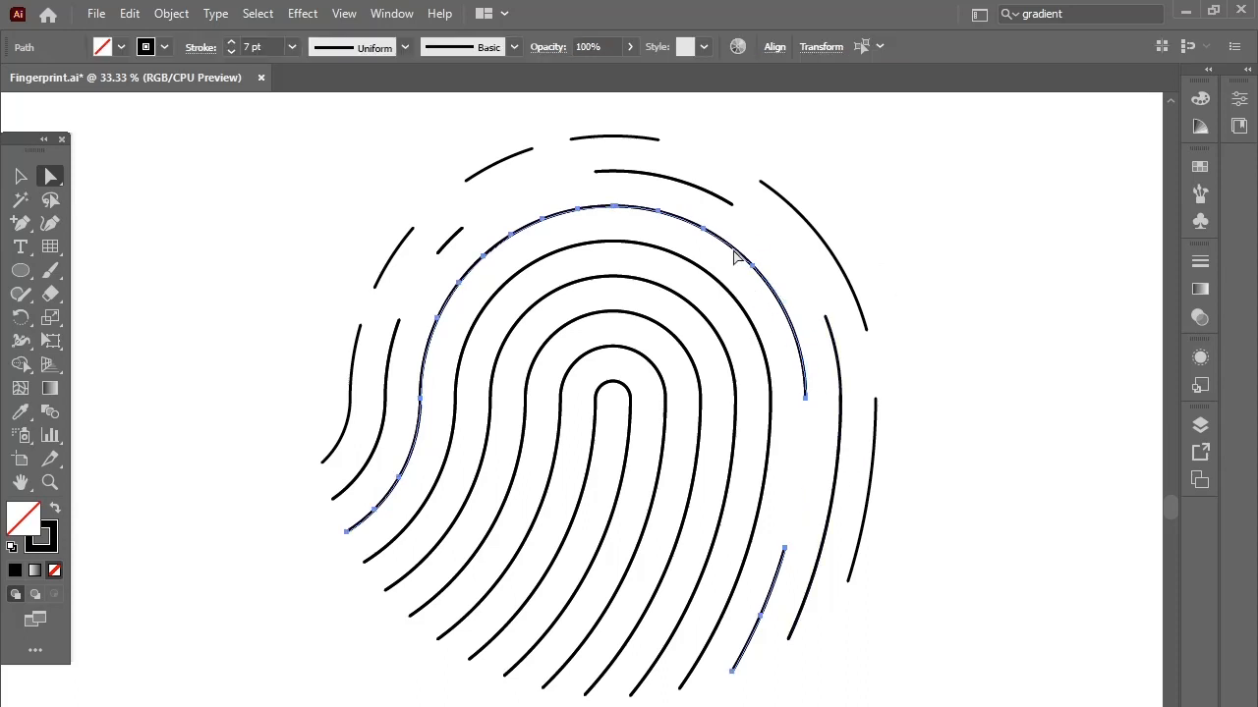
{"action": "left_click", "coordinate": [410, 447]}
{"action": "key", "text": "Delete"}
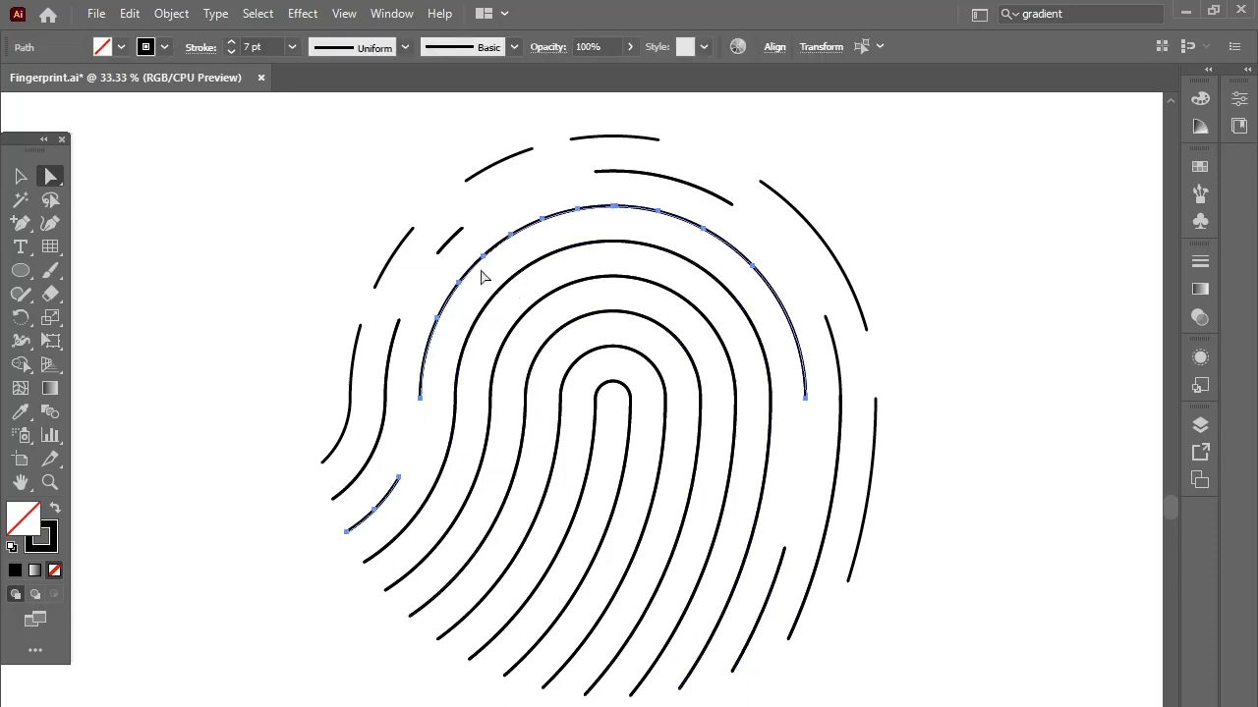
{"action": "left_click", "coordinate": [668, 217]}
{"action": "key", "text": "Delete"}
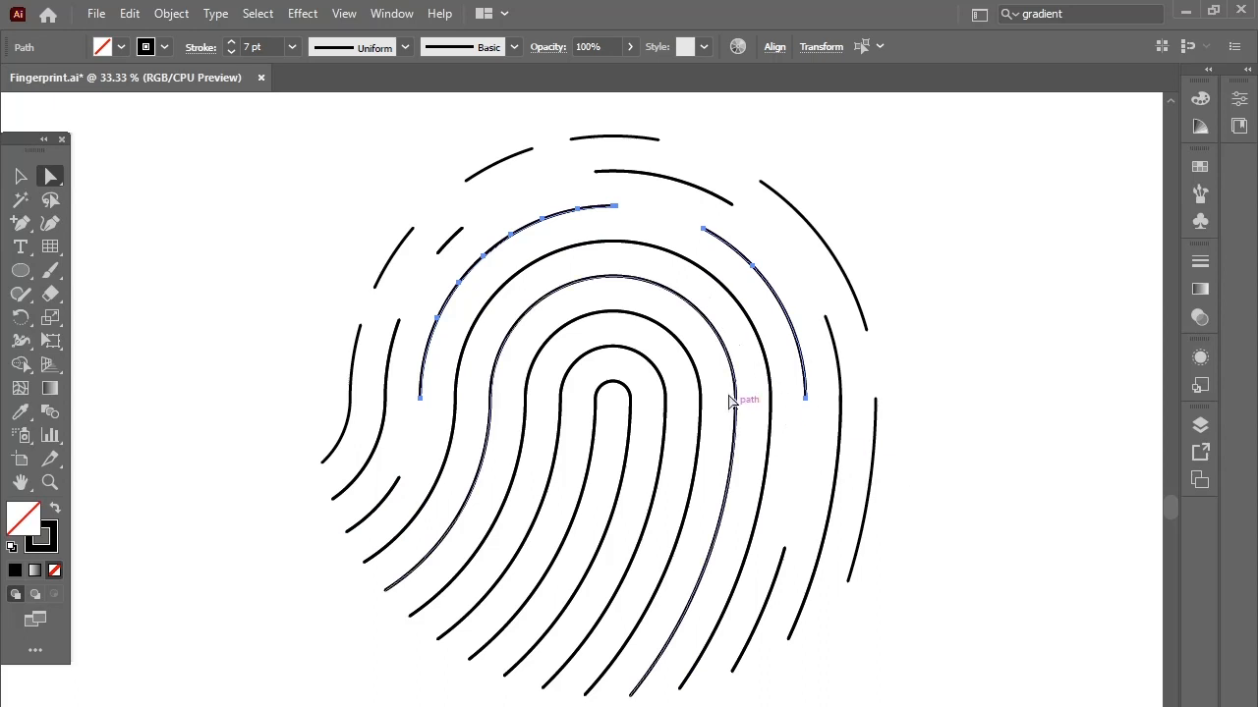
- Break the fourth ridge line by deleting pieces at its upper right, its upper left and its lower left
{"action": "left_click", "coordinate": [773, 417]}
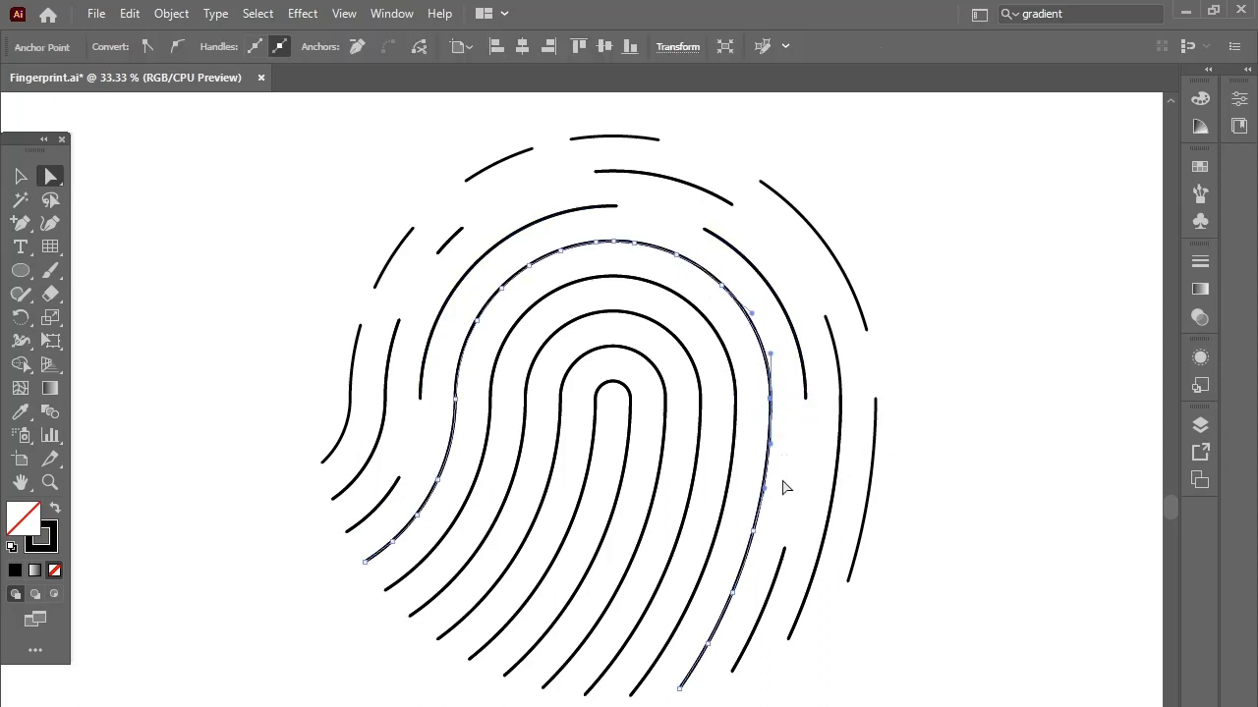
{"action": "left_click", "coordinate": [741, 292]}
{"action": "key", "text": "Delete"}
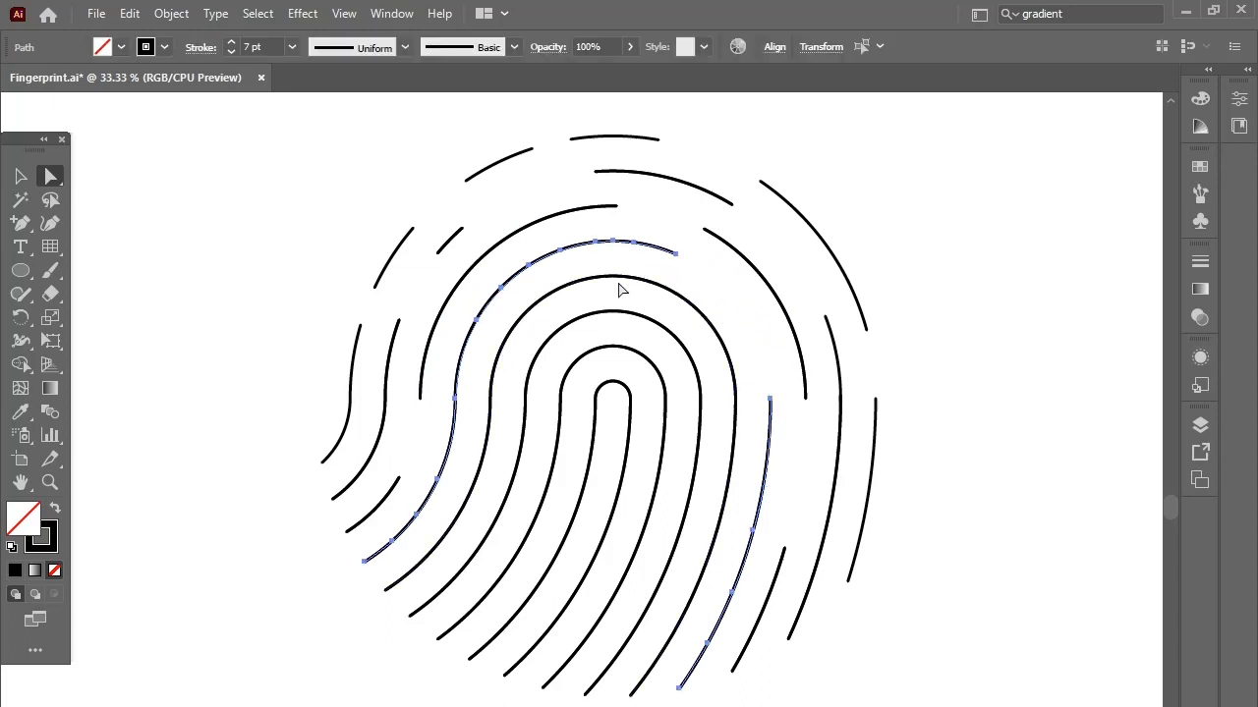
{"action": "left_click", "coordinate": [509, 279]}
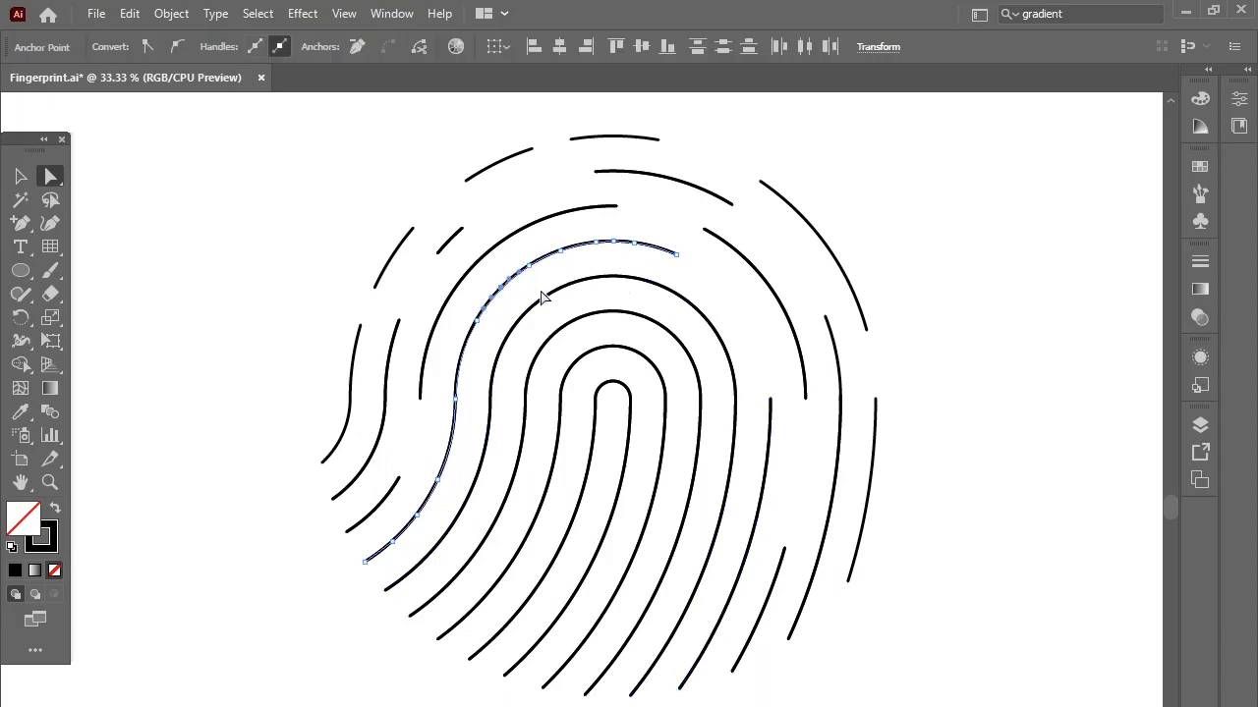
{"action": "key", "text": "Delete"}
{"action": "left_click", "coordinate": [441, 460]}
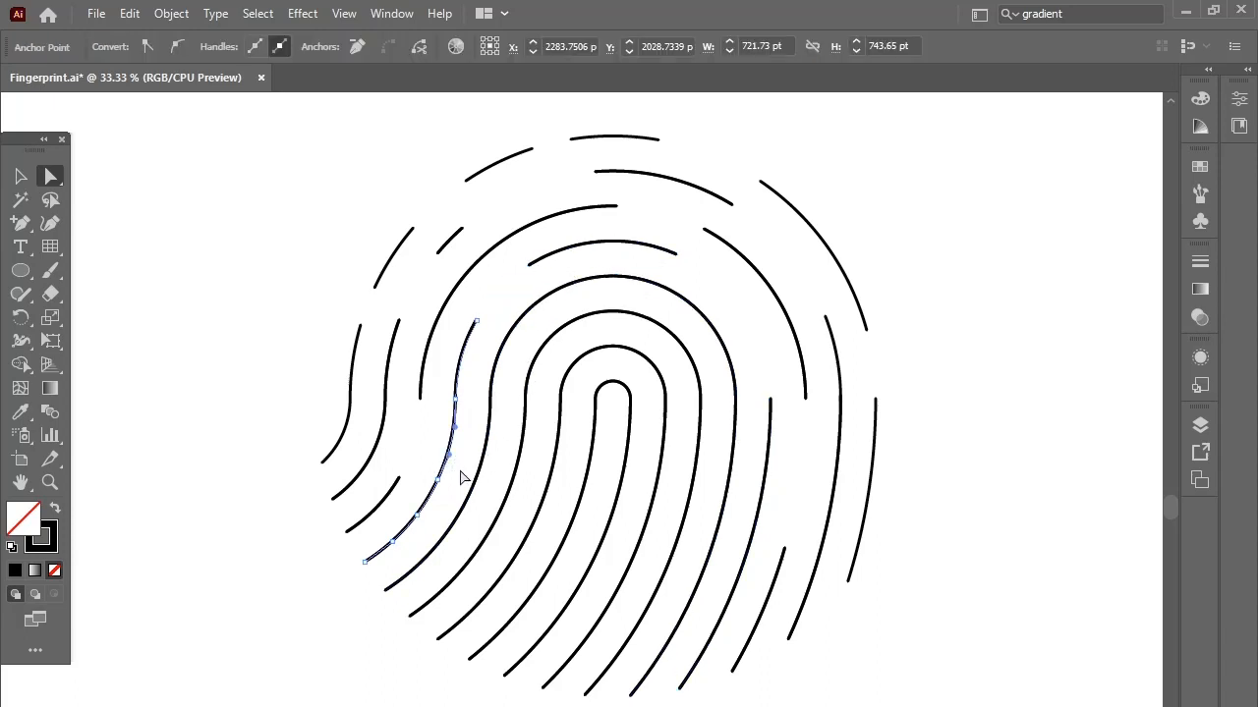
{"action": "key", "text": "Delete"}
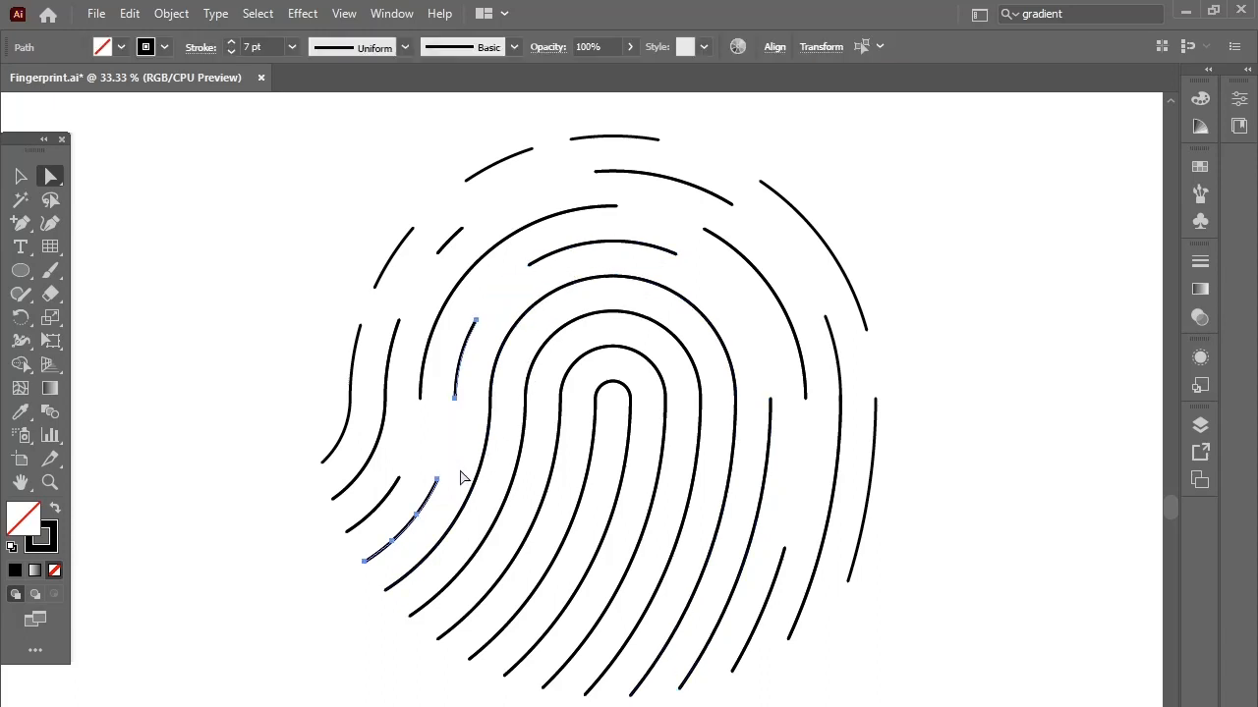
- Open a gap at the top of the fifth ridge line by deleting the segments around its crest
{"action": "left_click", "coordinate": [653, 282]}
{"action": "left_click", "coordinate": [611, 275]}
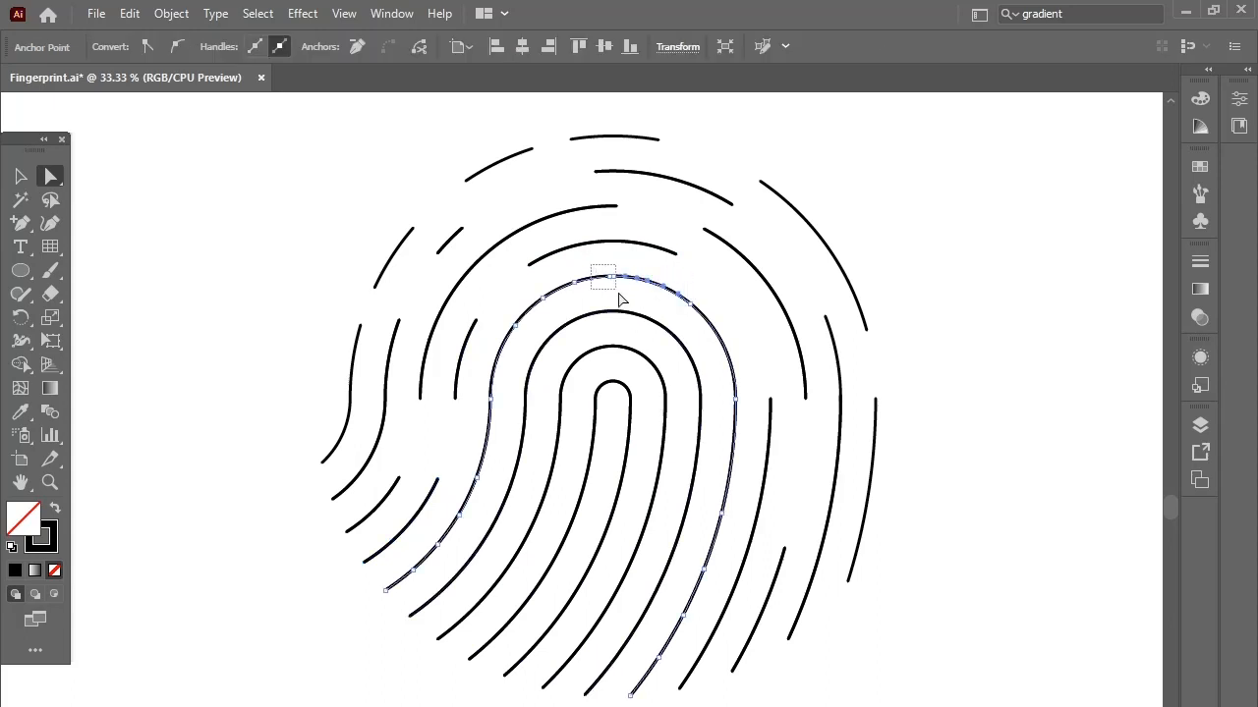
{"action": "key", "text": "Delete"}
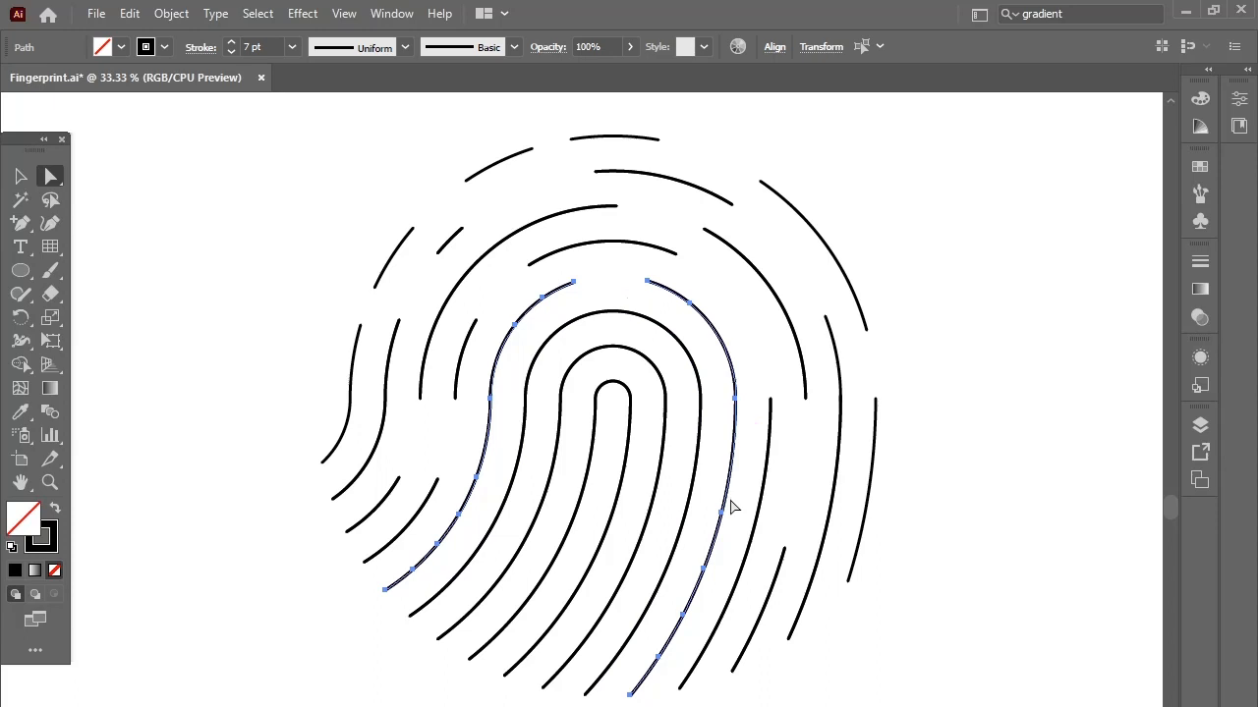
- Add an anchor point midway down the fifth ridge line's right side and delete the short segment below it
{"action": "left_click", "coordinate": [20, 223]}
{"action": "left_click", "coordinate": [731, 466]}
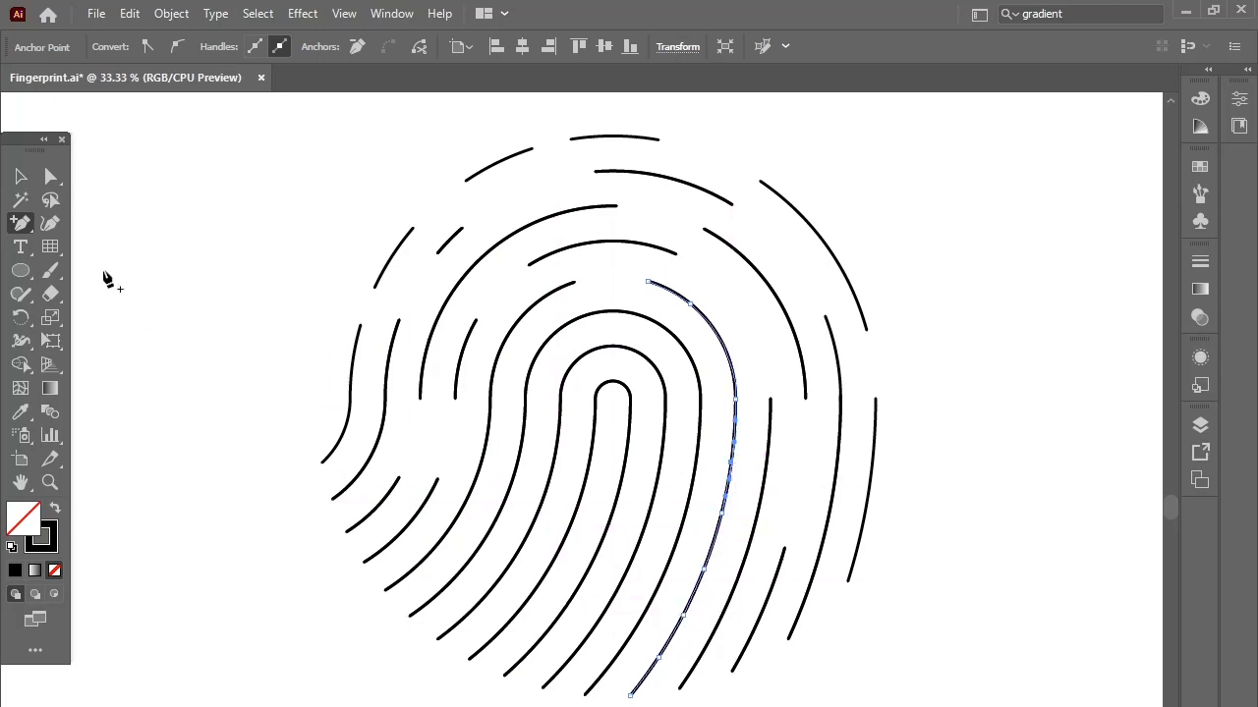
{"action": "left_click", "coordinate": [51, 177]}
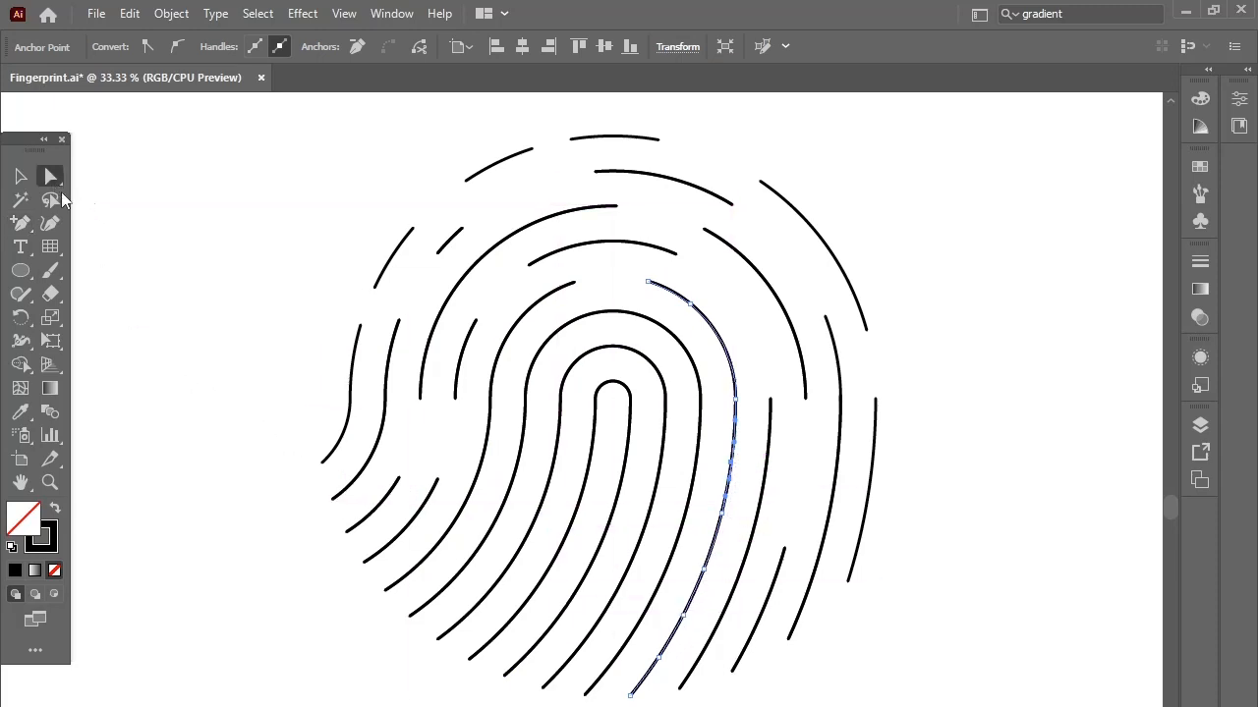
{"action": "left_click", "coordinate": [728, 486]}
{"action": "key", "text": "Delete"}
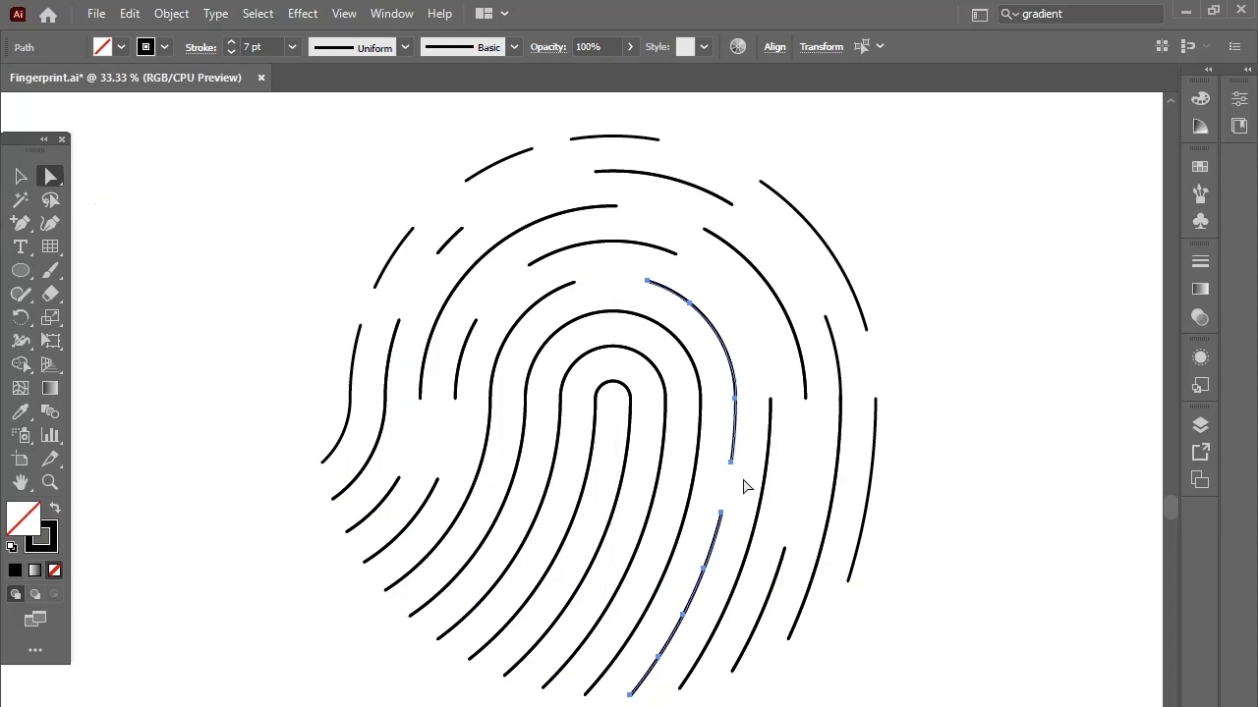
- Delete a piece near the lower-right end of the fifth ridge line, leaving a short dash on each side
{"action": "left_click", "coordinate": [655, 656]}
{"action": "key", "text": "Delete"}
{"action": "key", "text": "ctrl+j"}
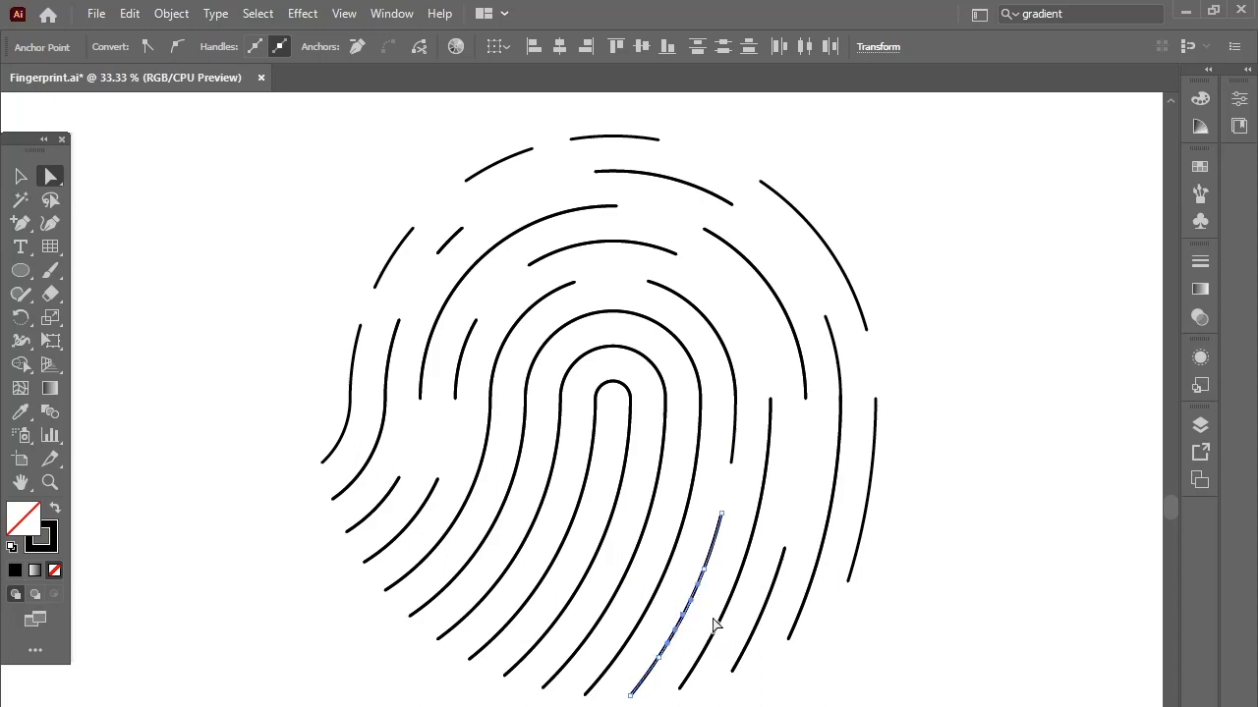
{"action": "key", "text": "Delete"}
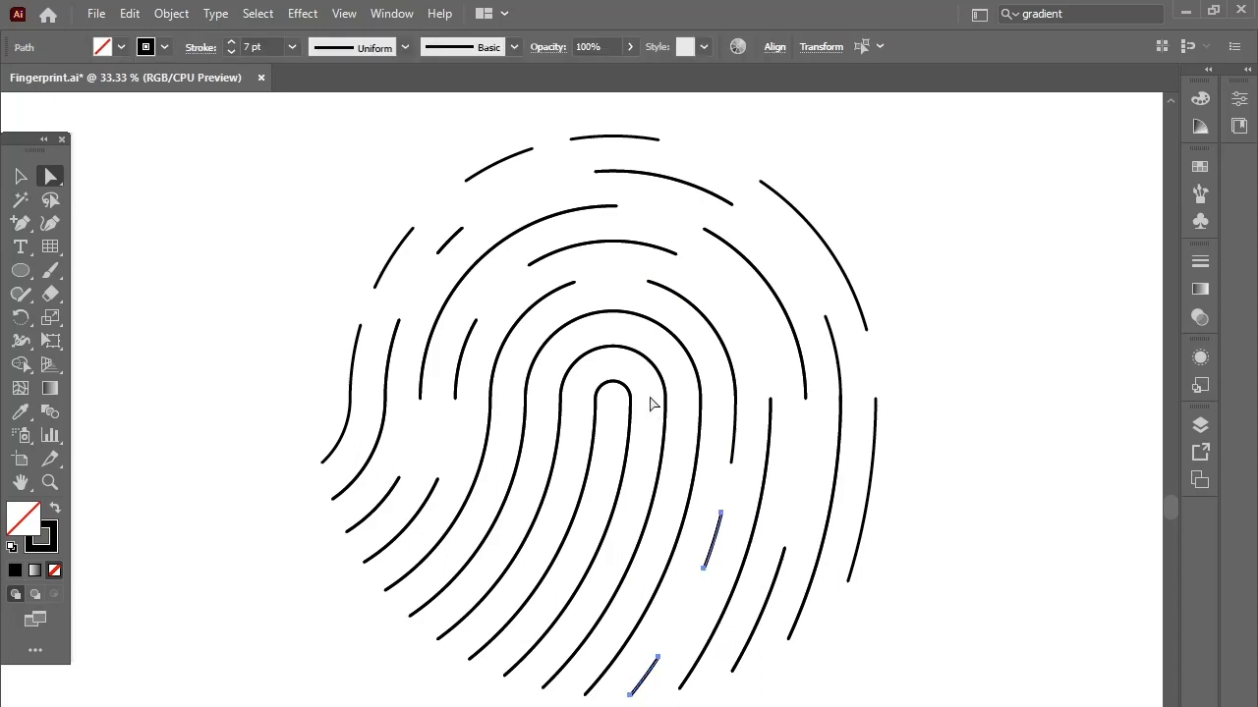
- Break the sixth ridge line by deleting one piece at its lower left and another at its upper left
{"action": "left_click", "coordinate": [701, 373]}
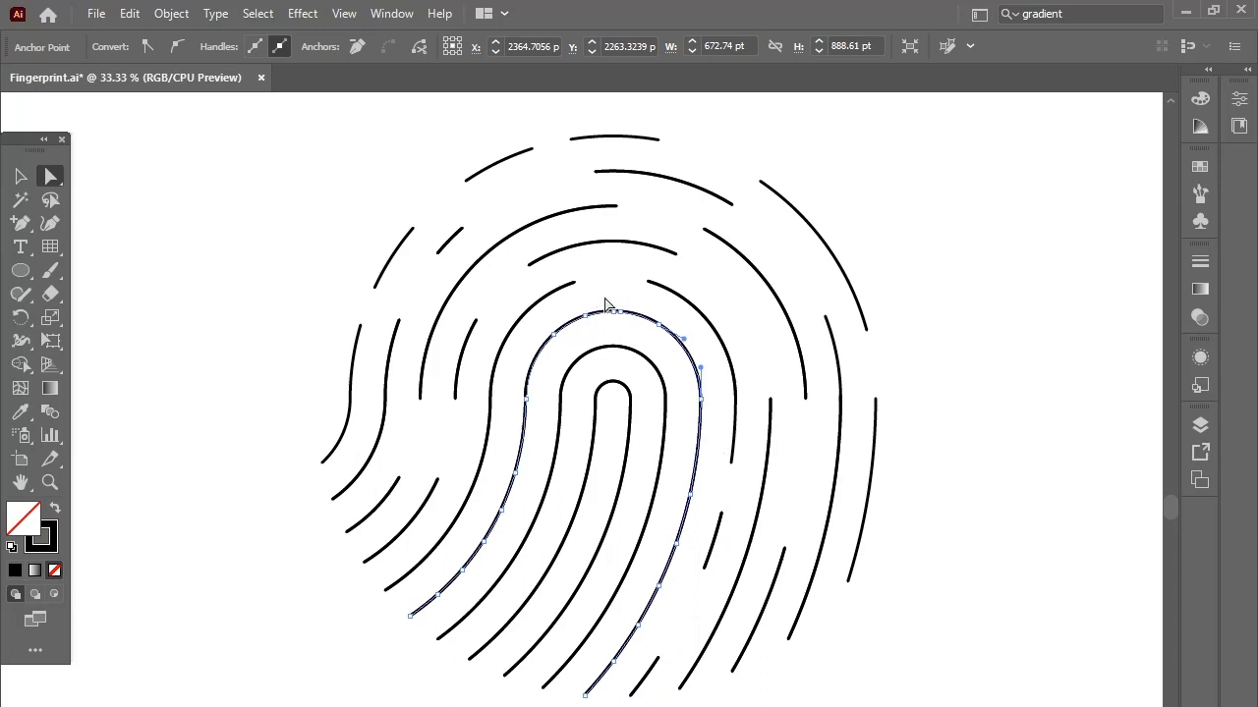
{"action": "left_click_drag", "start_coordinate": [606, 297], "coordinate": [592, 324]}
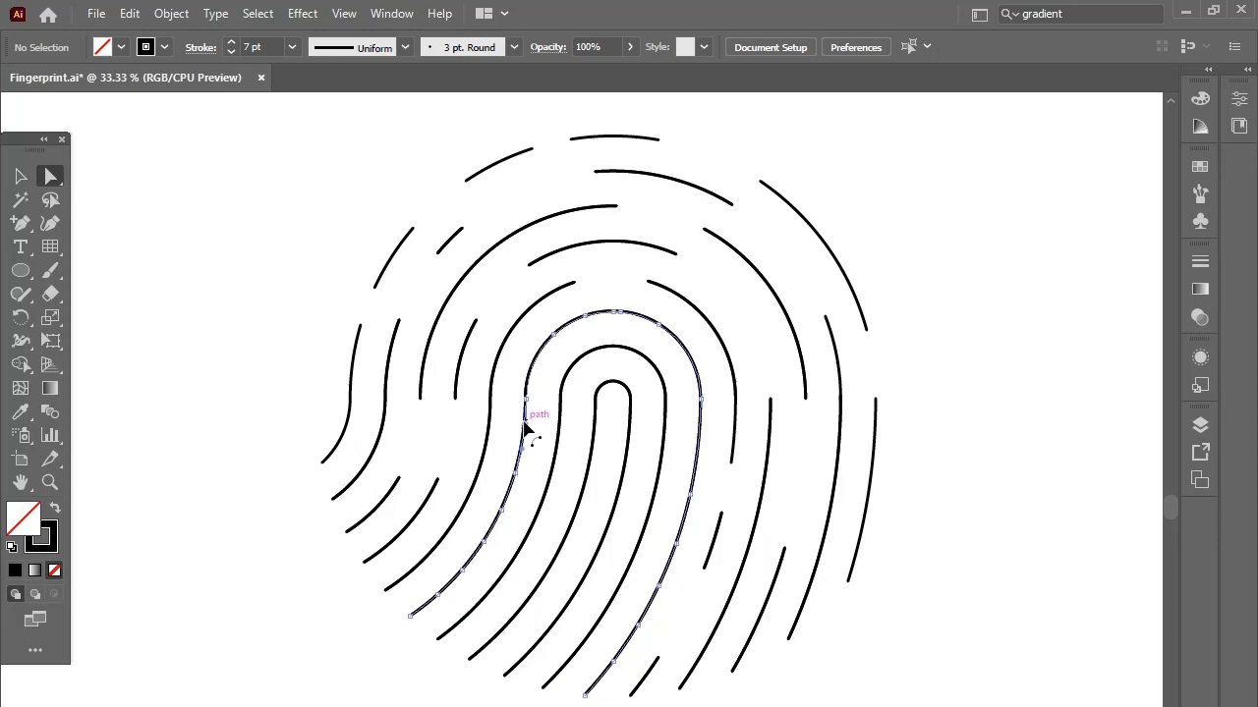
{"action": "left_click", "coordinate": [524, 421]}
{"action": "left_click_drag", "start_coordinate": [482, 504], "coordinate": [525, 540]}
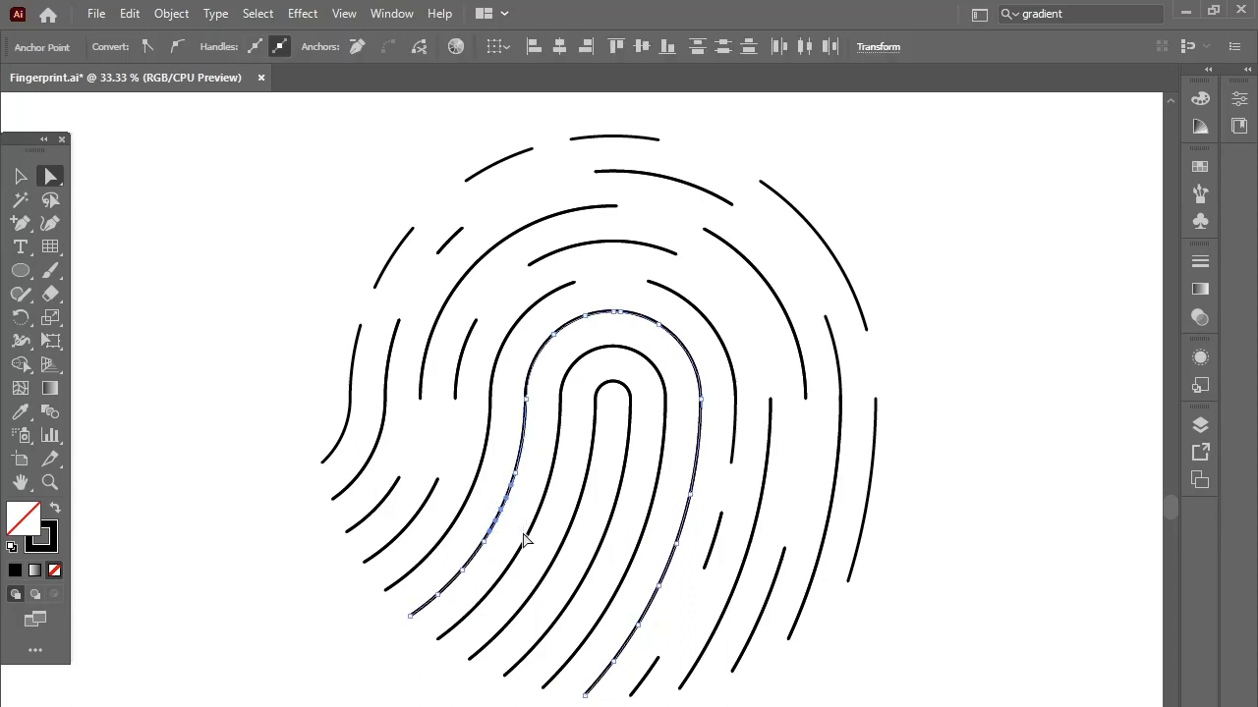
{"action": "key", "text": "Delete"}
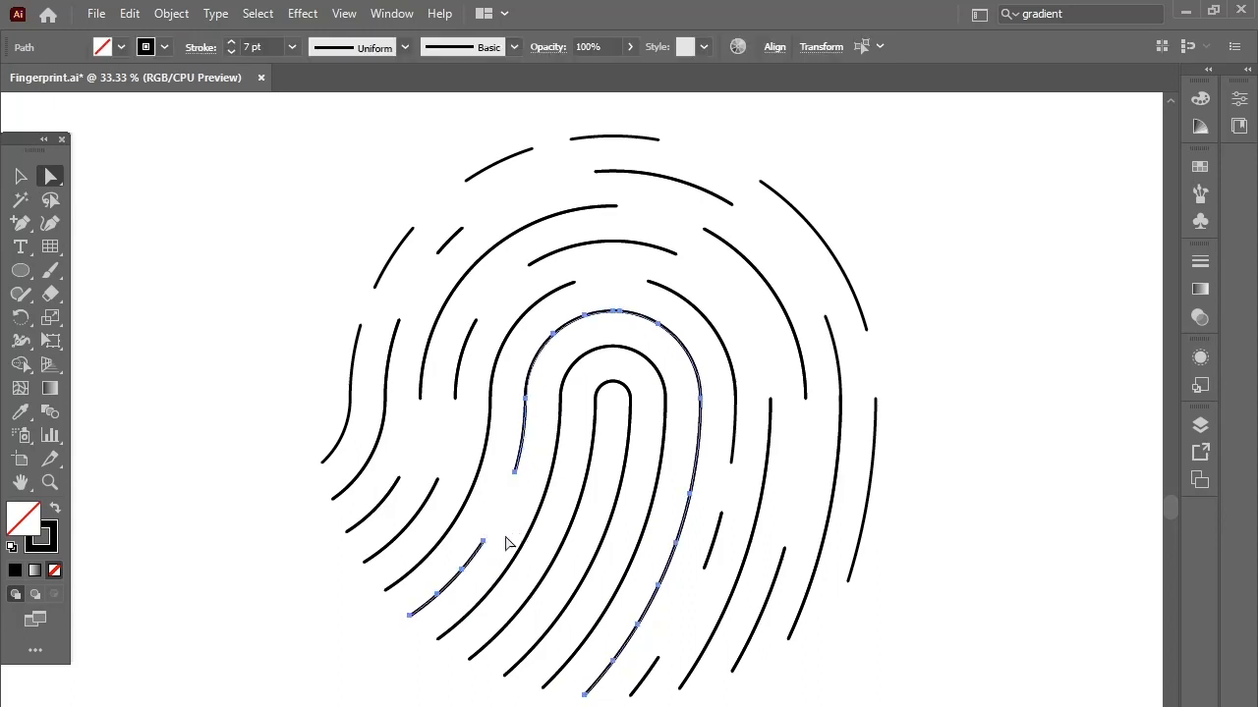
{"action": "left_click", "coordinate": [552, 326]}
{"action": "key", "text": "Delete"}
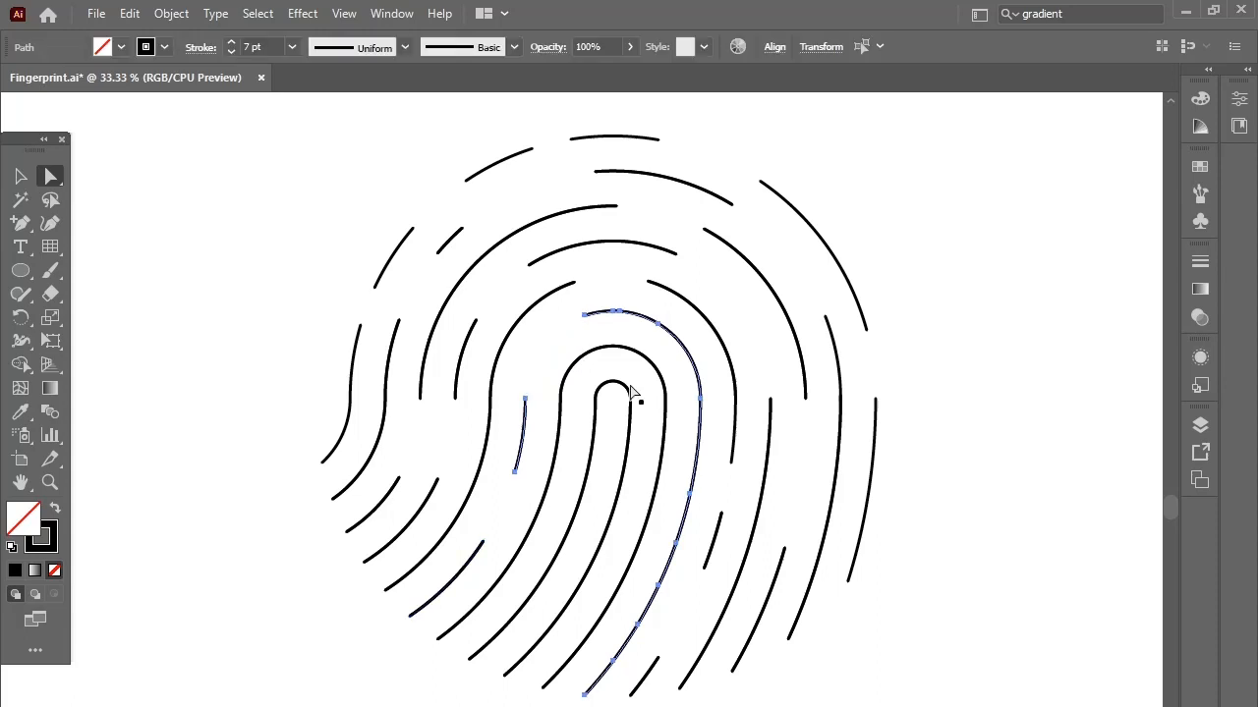
{"action": "left_click", "coordinate": [691, 447]}
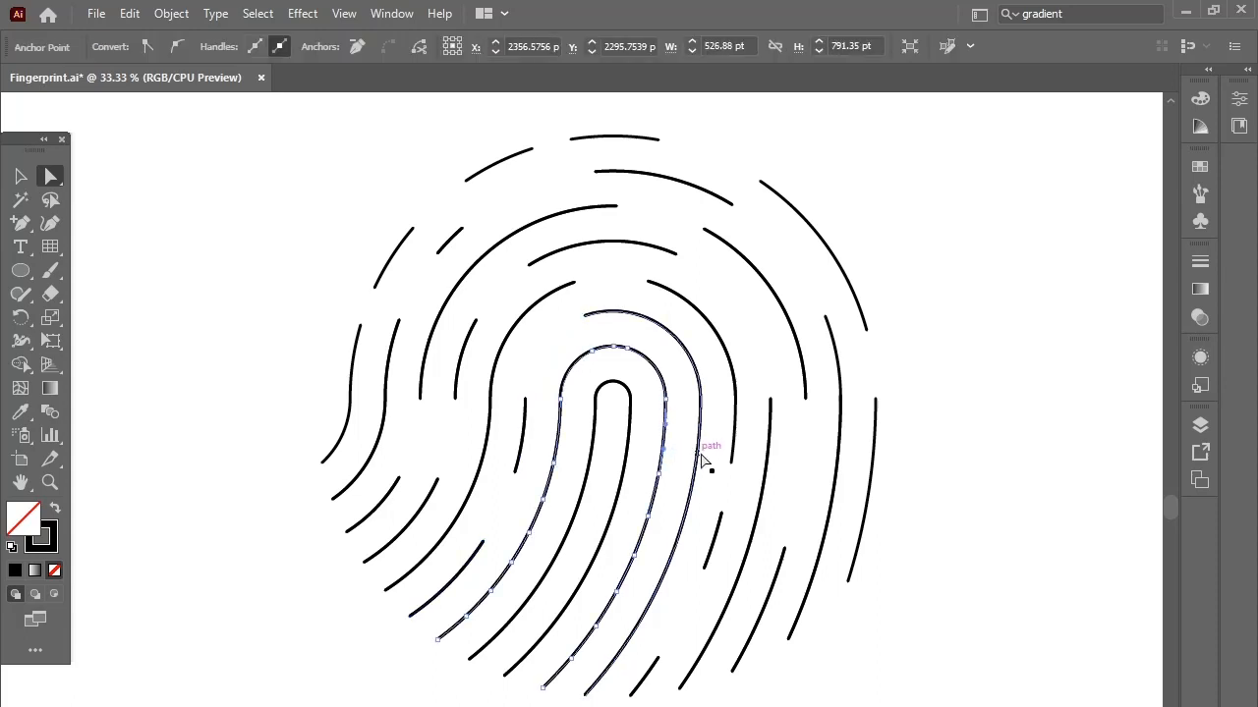
{"action": "left_click", "coordinate": [694, 491]}
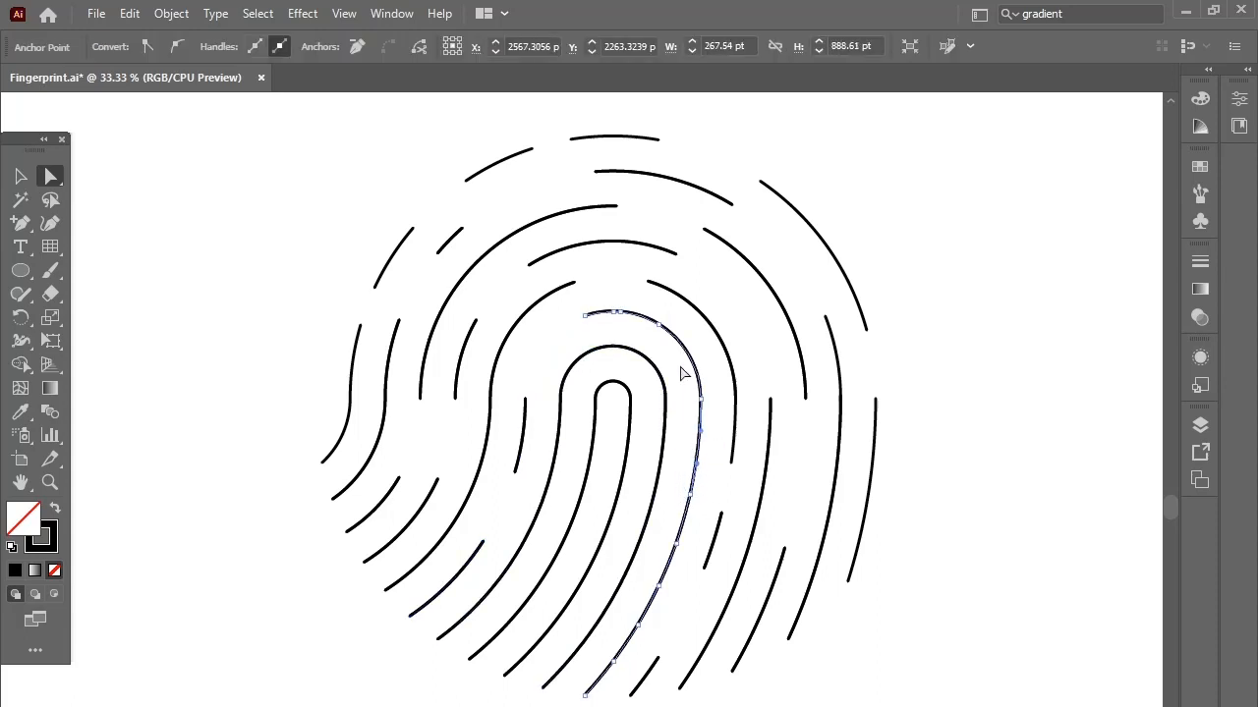
{"action": "key", "text": "Delete"}
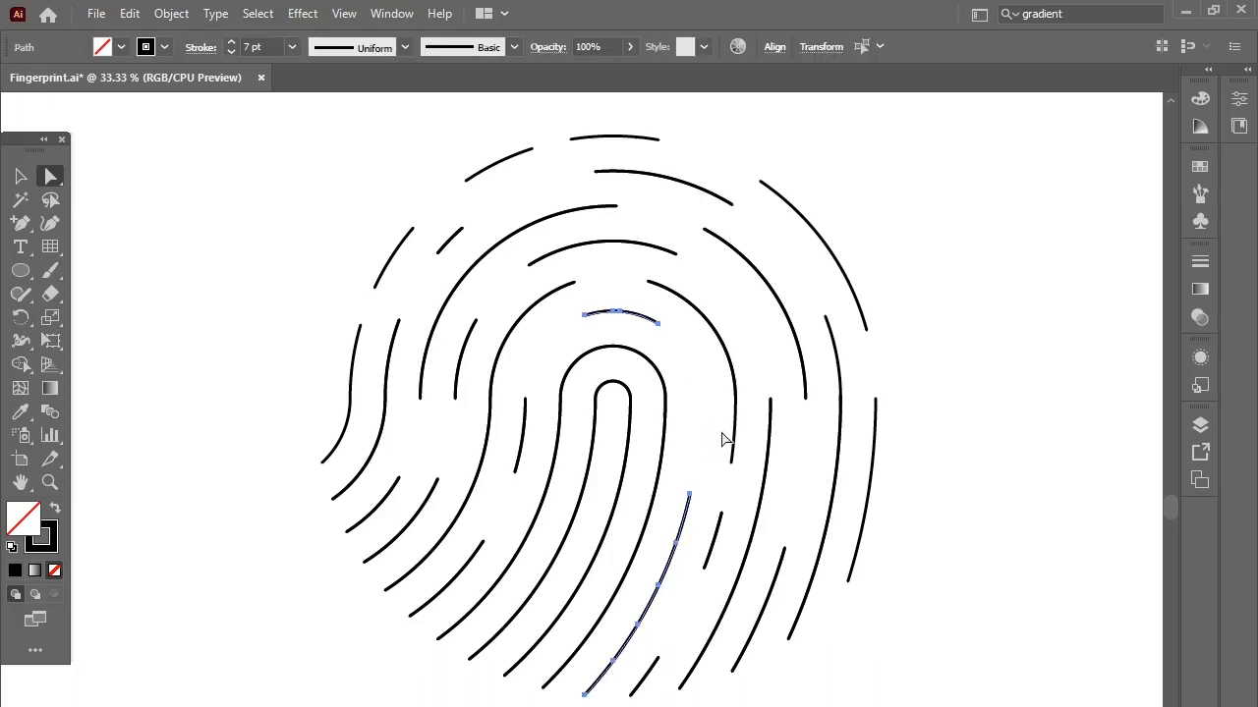
{"action": "key", "text": "ctrl+j"}
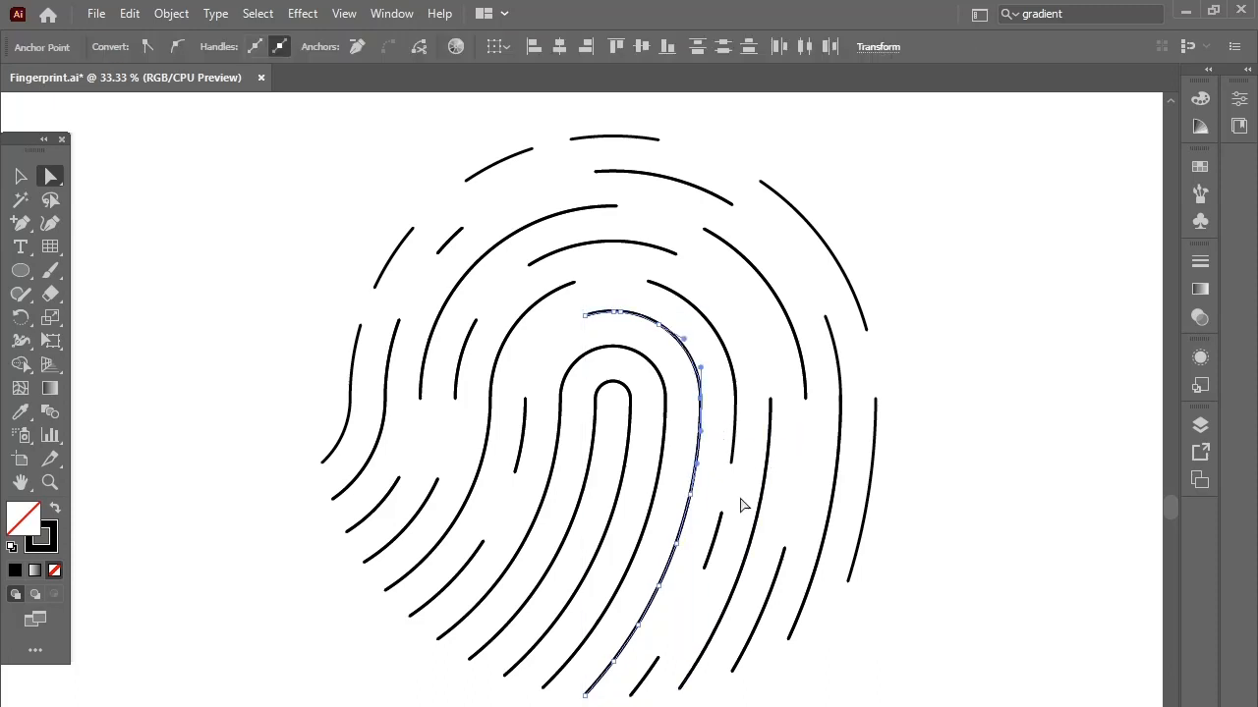
- Delete the piece of the sixth ridge line in the lower half of its right side
{"action": "left_click", "coordinate": [668, 531]}
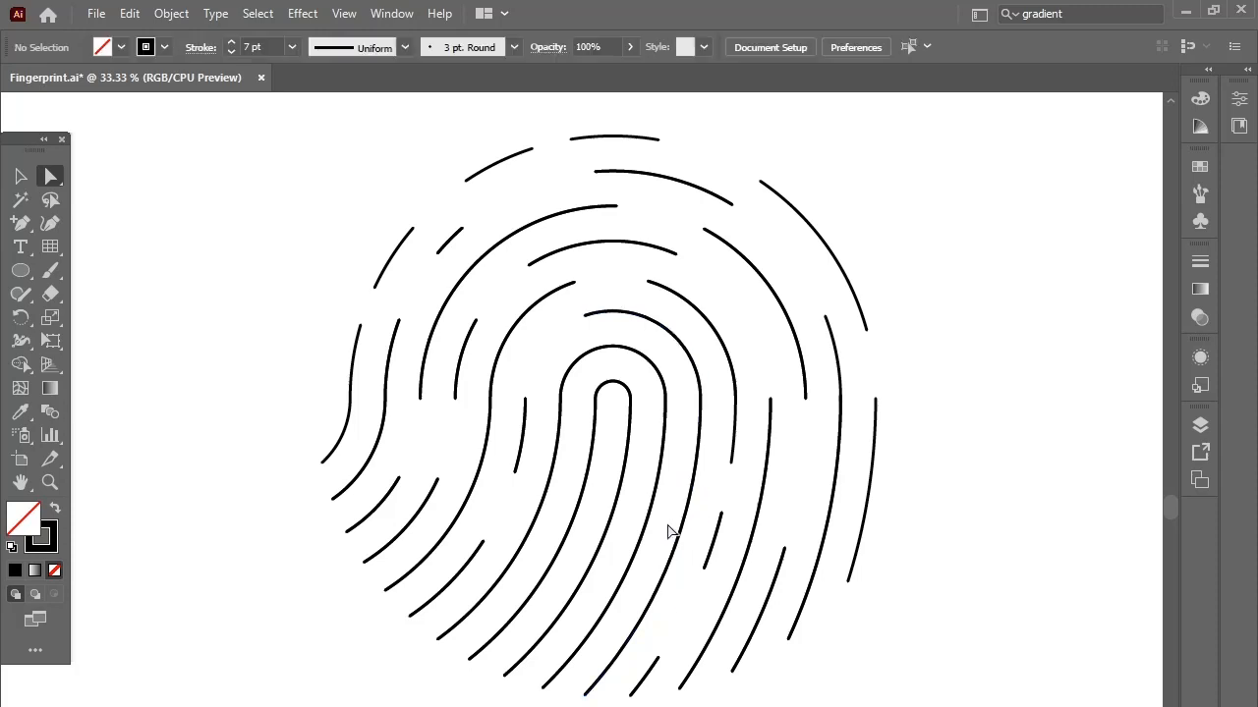
{"action": "left_click", "coordinate": [674, 553]}
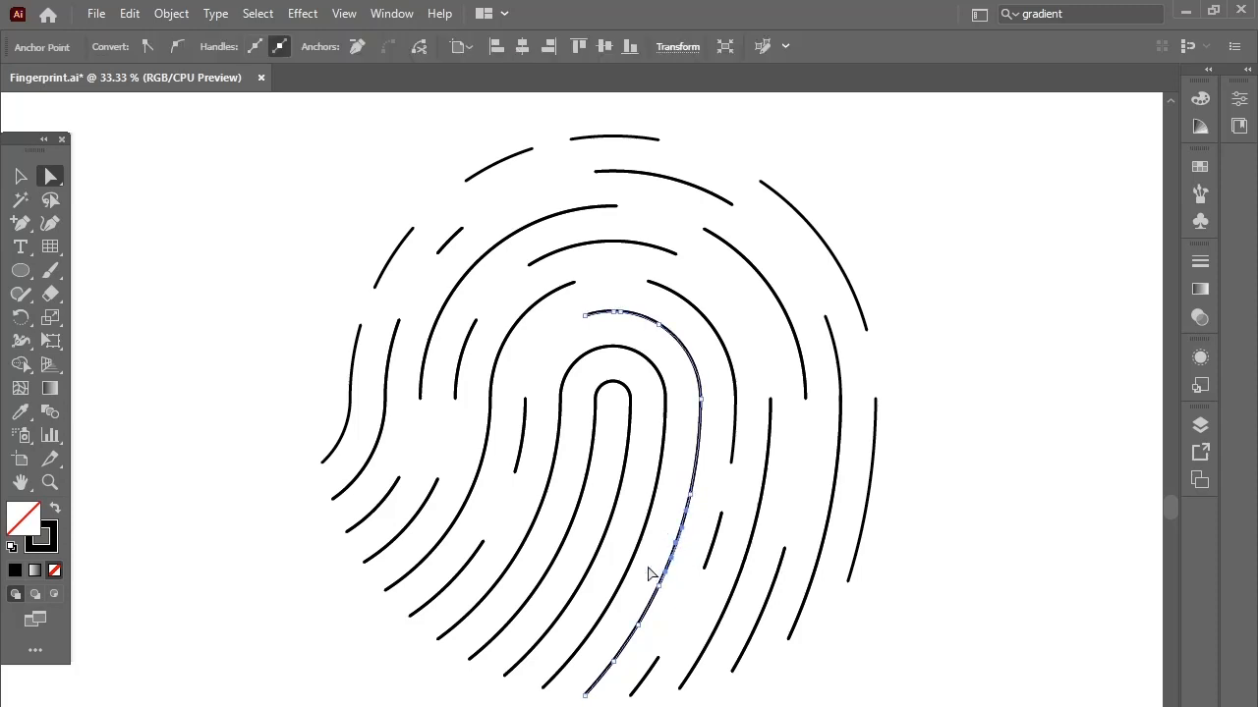
{"action": "left_click_drag", "start_coordinate": [649, 570], "coordinate": [691, 529]}
- Break the seventh ridge line by deleting a piece on its right side and a piece at its lower left
{"action": "left_click", "coordinate": [663, 450]}
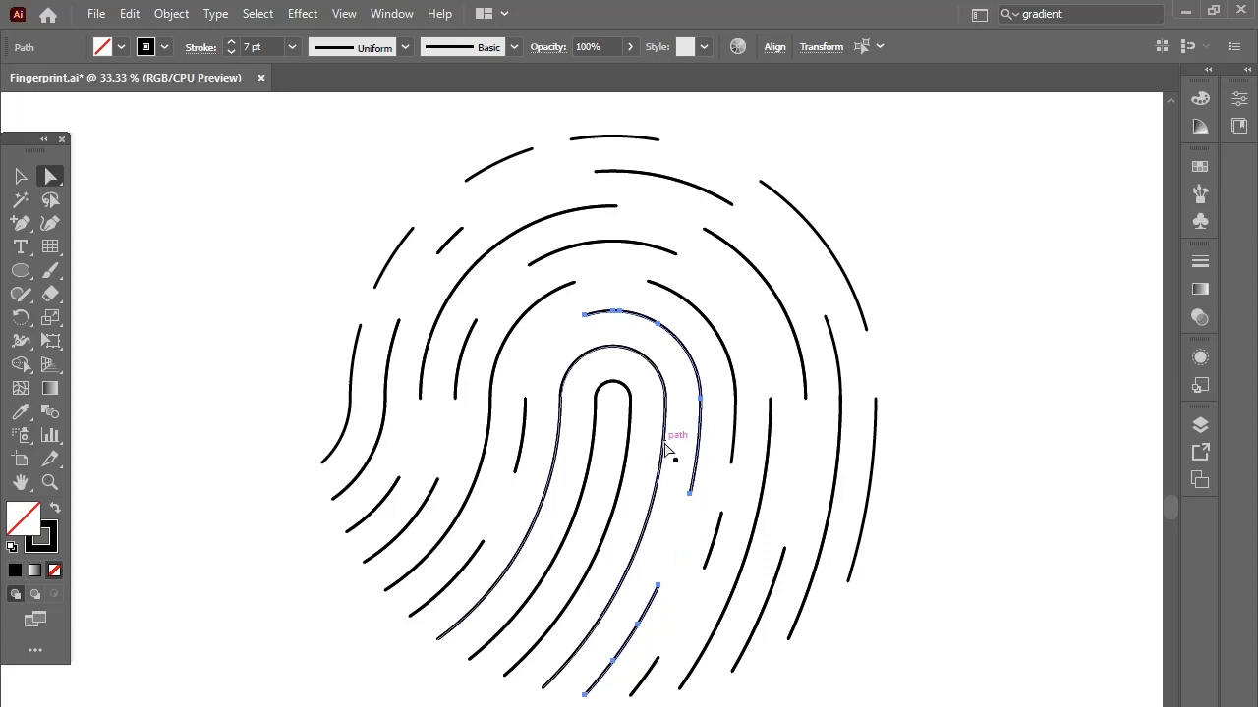
{"action": "left_click", "coordinate": [663, 450]}
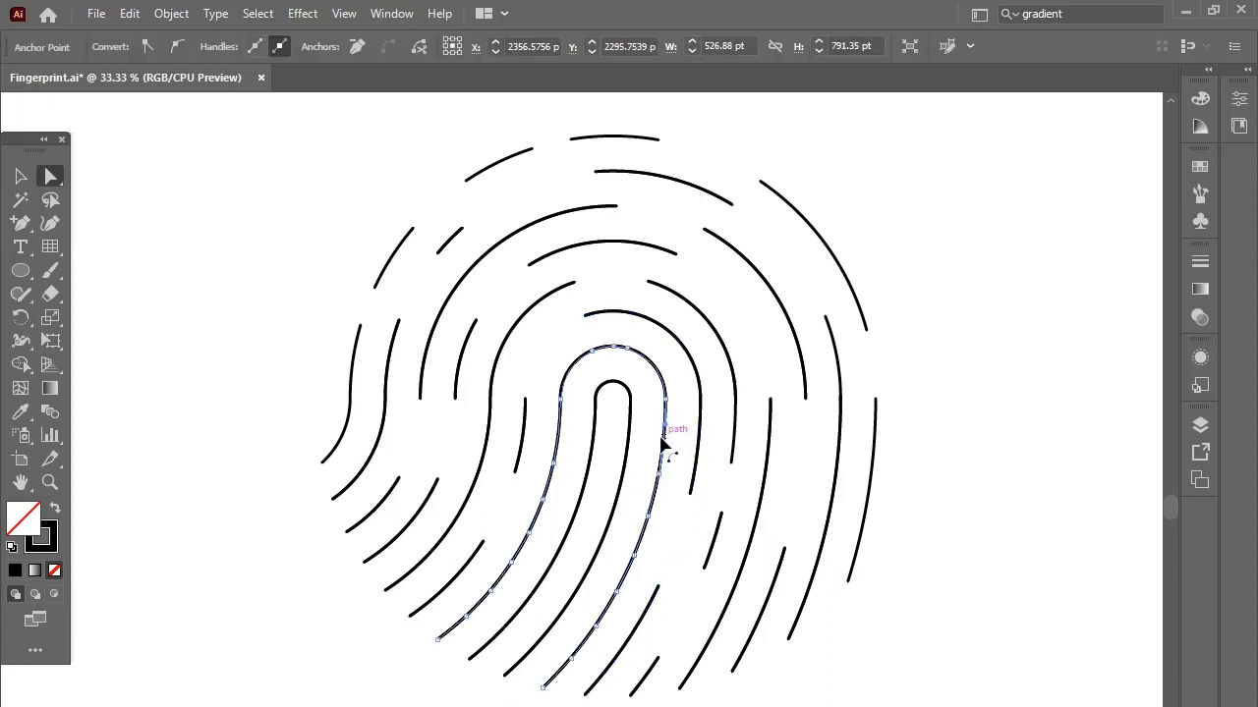
{"action": "key", "text": "Delete"}
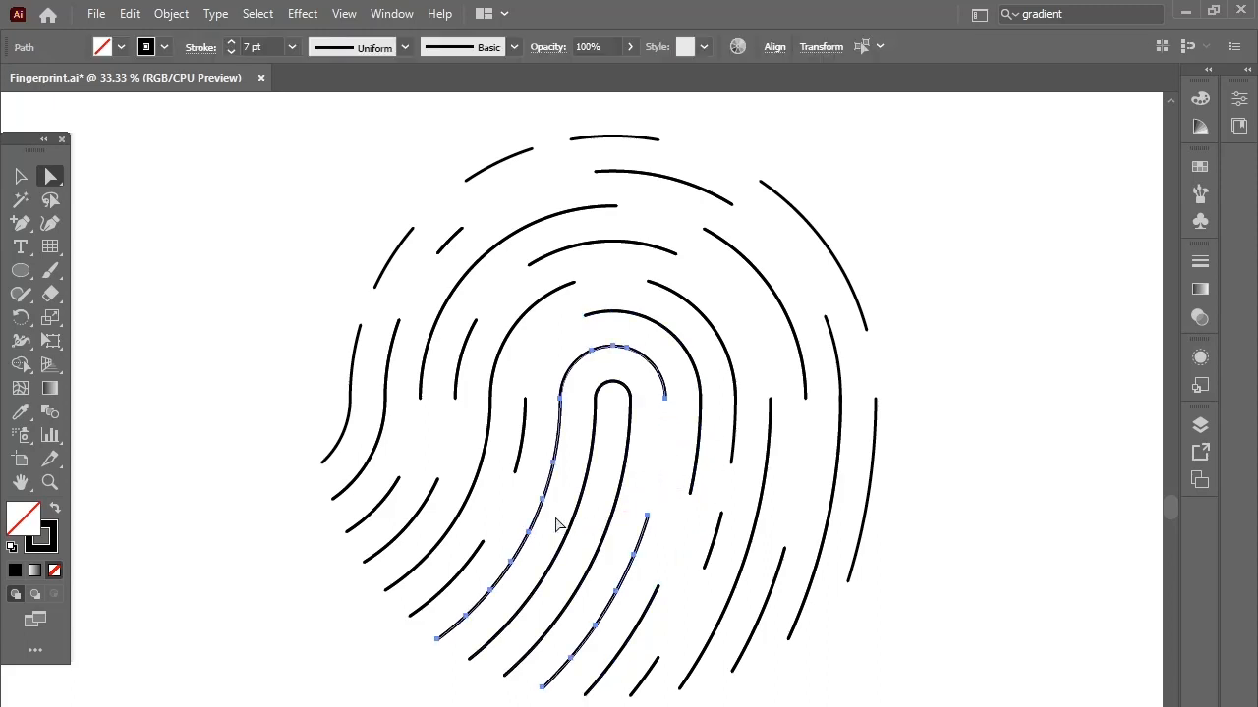
{"action": "left_click", "coordinate": [524, 548]}
{"action": "key", "text": "Delete"}
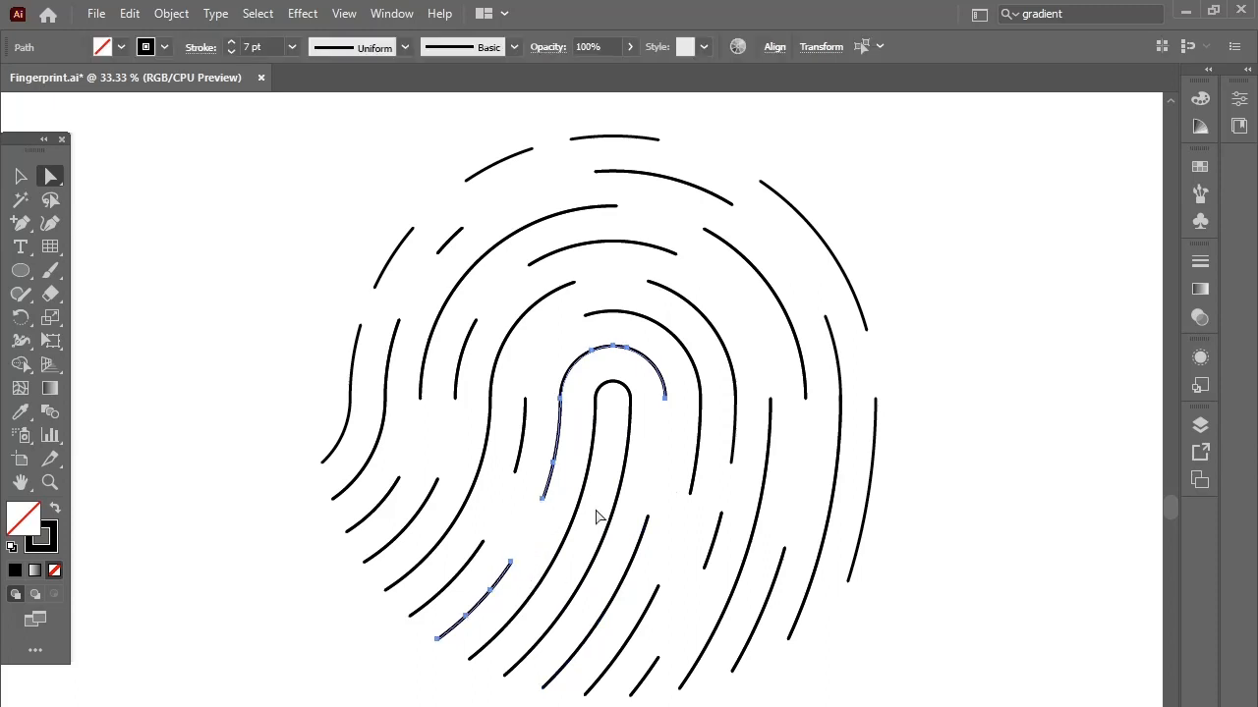
- Break the innermost ridge line by deleting one piece on its lower-left leg and one on its lower-right leg
{"action": "left_click", "coordinate": [595, 440]}
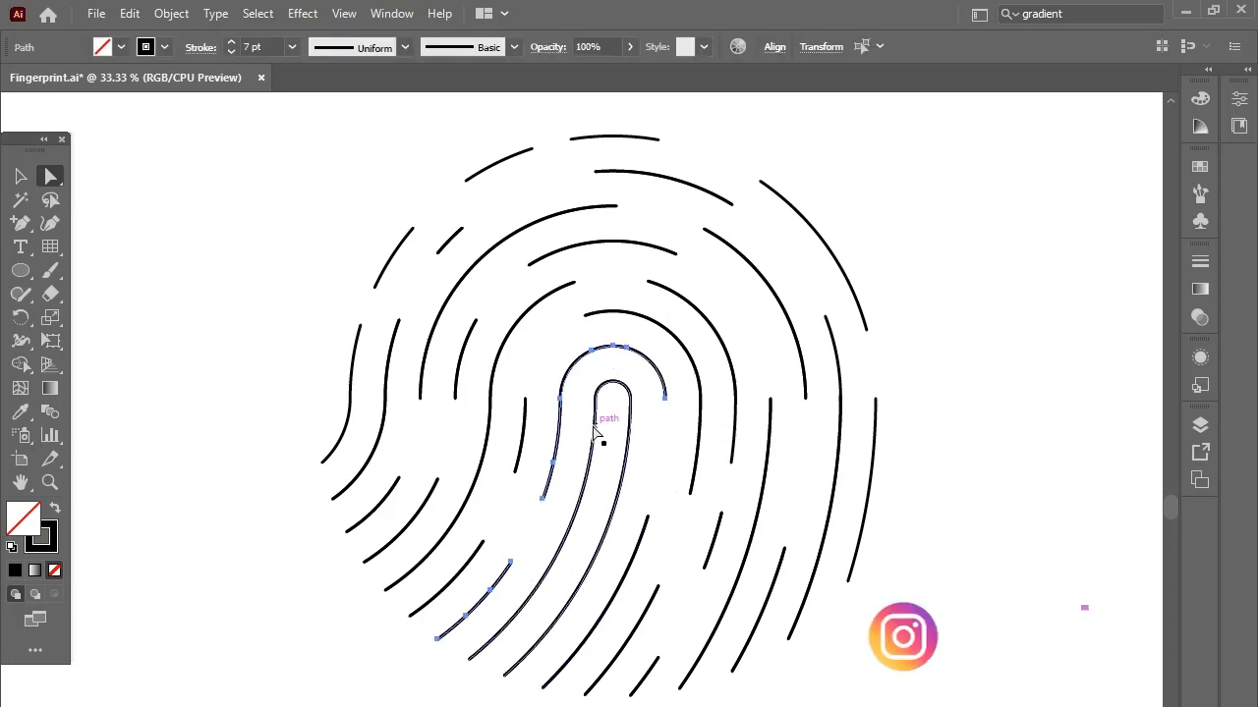
{"action": "left_click", "coordinate": [565, 587]}
{"action": "key", "text": "Delete"}
{"action": "left_click", "coordinate": [586, 572]}
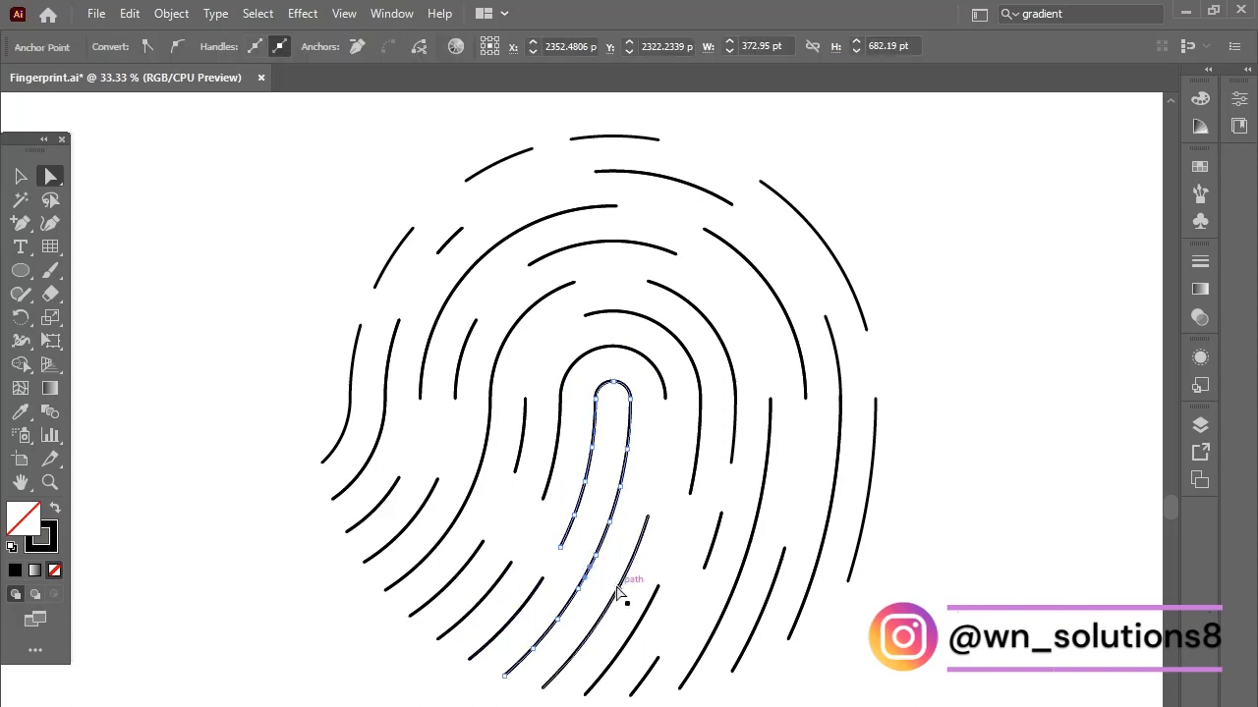
{"action": "key", "text": "Delete"}
{"action": "left_click_drag", "start_coordinate": [649, 441], "coordinate": [610, 472]}
{"action": "key", "text": "Delete"}
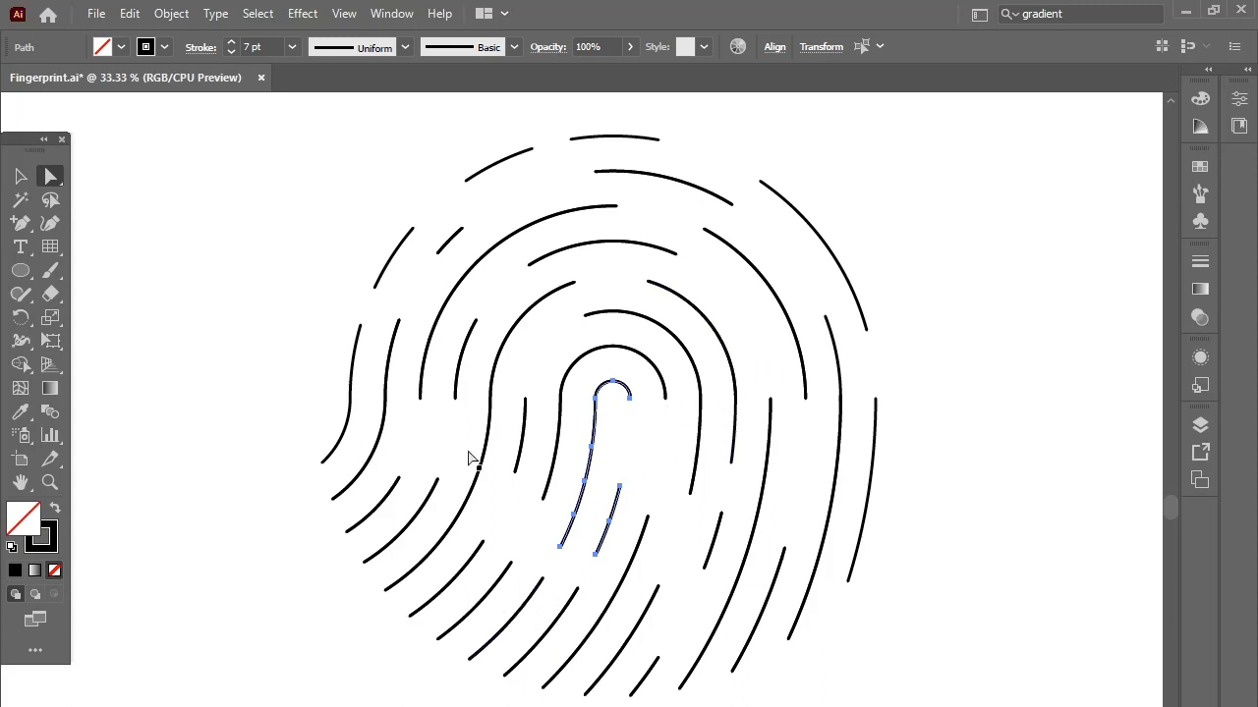
{"action": "key", "text": "ctrl+j"}
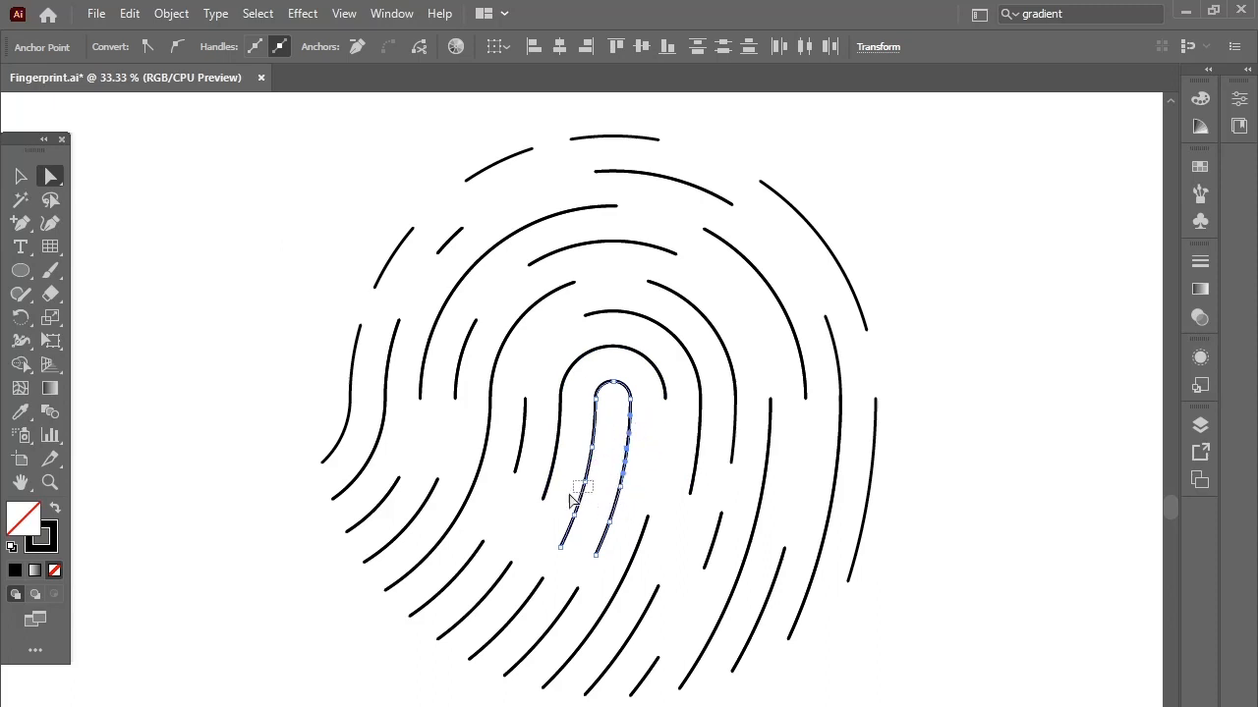
- Delete the middle piece of the innermost ridge line's left leg and deselect everything
{"action": "key", "text": "Delete"}
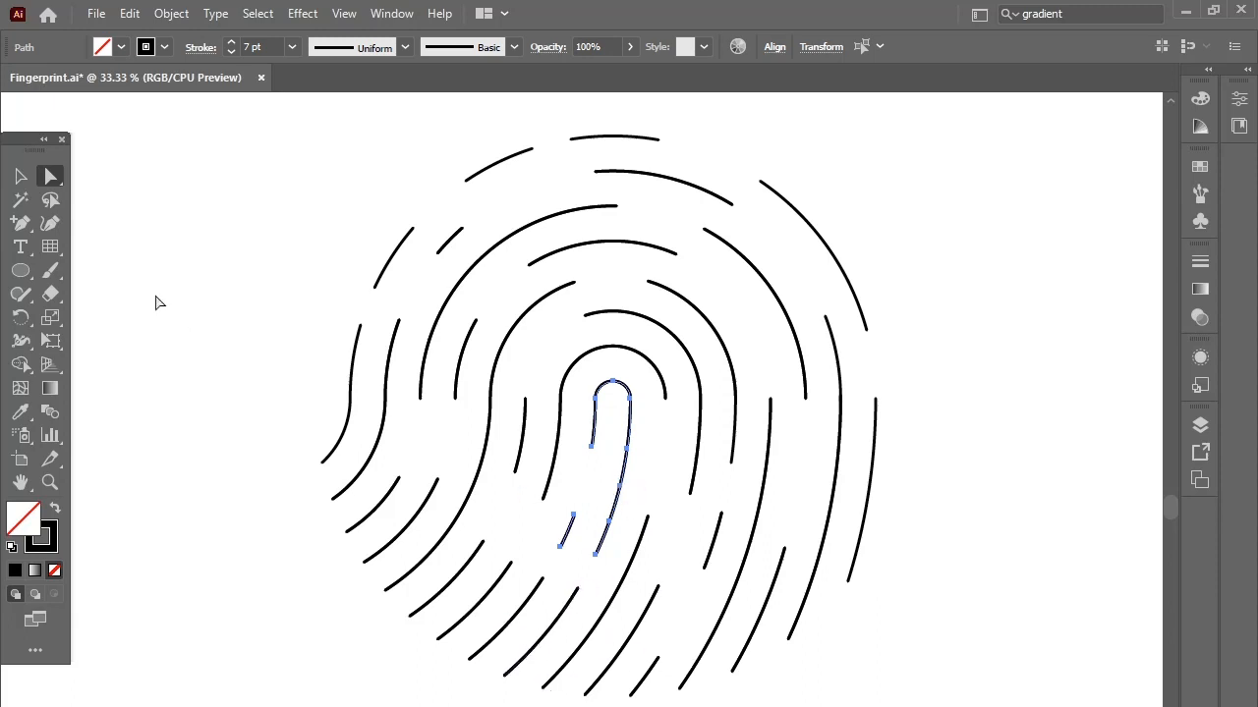
{"action": "left_click", "coordinate": [21, 176]}
{"action": "left_click", "coordinate": [941, 392]}
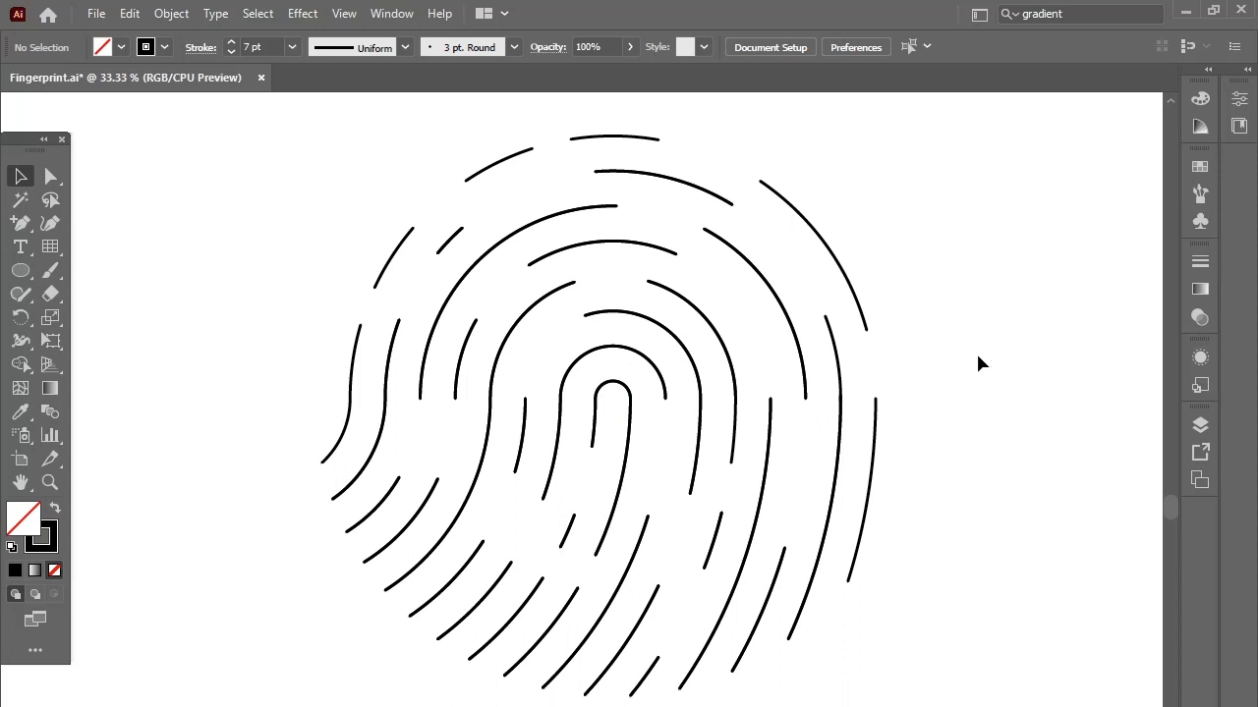
- Select the whole fingerprint and move it left toward the middle of the canvas
{"action": "scroll", "coordinate": [933, 344], "scroll_direction": "down", "scroll_amount": 1}
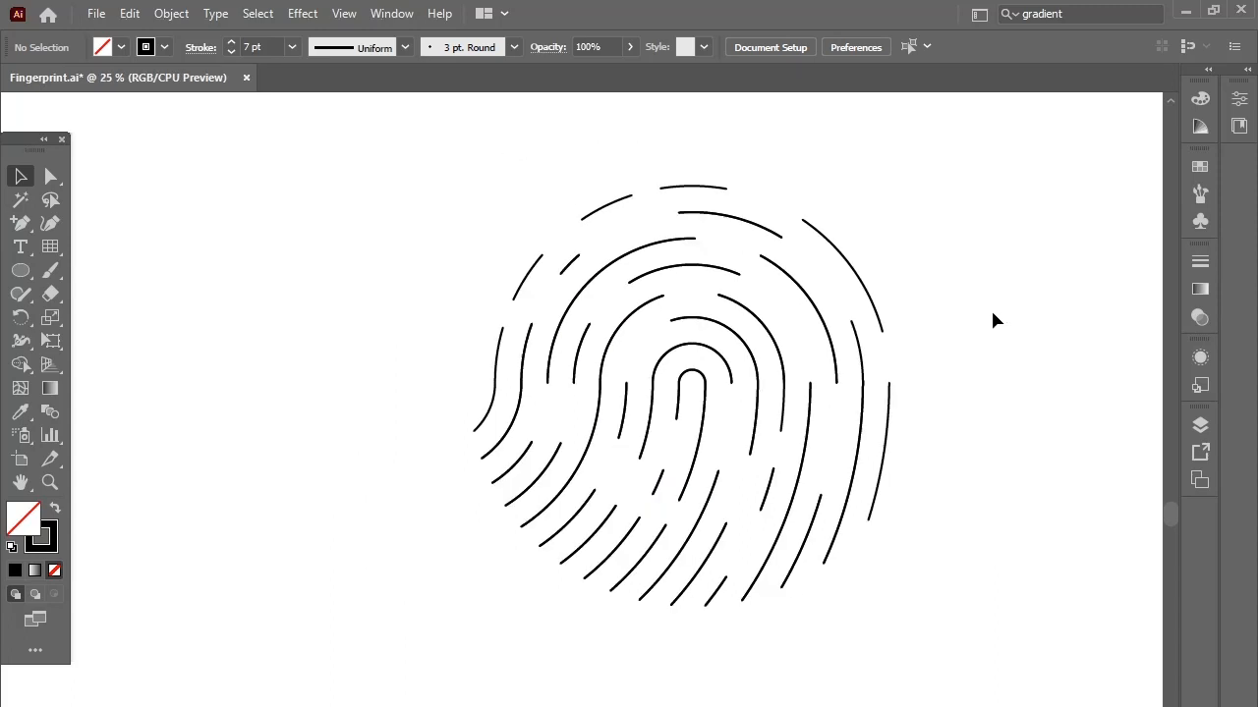
{"action": "left_click", "coordinate": [874, 365]}
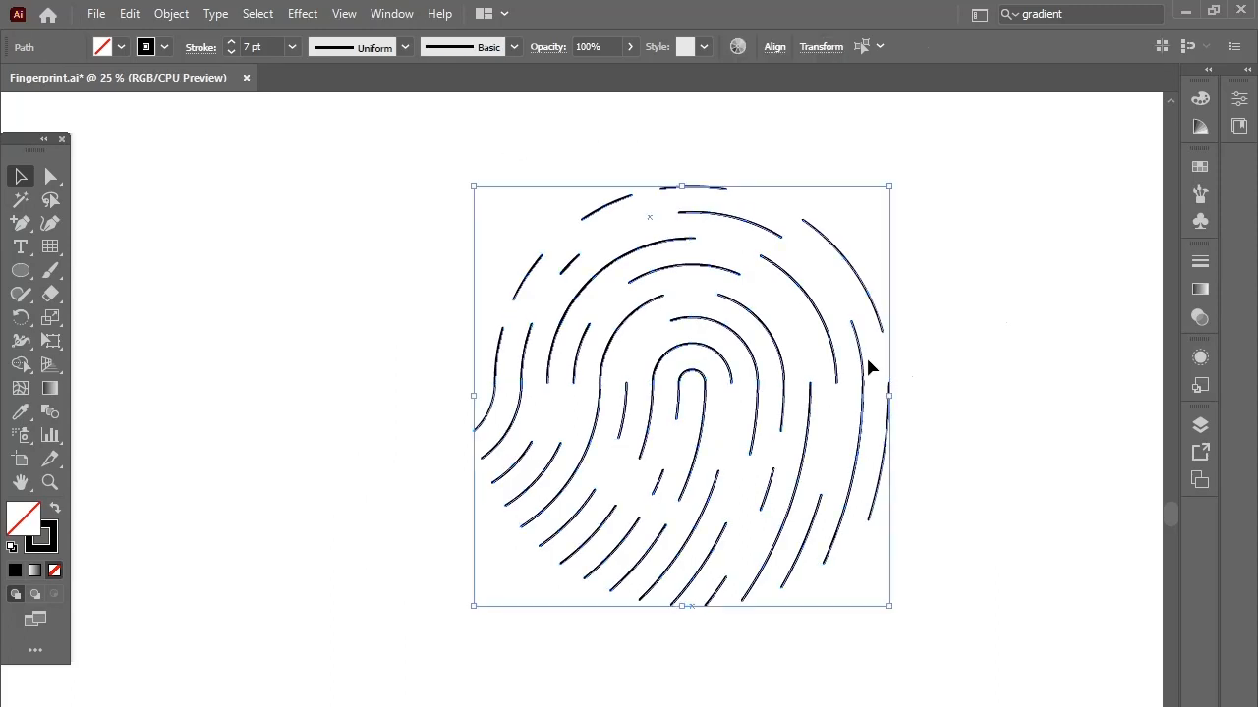
{"action": "left_click_drag", "start_coordinate": [873, 362], "coordinate": [774, 371]}
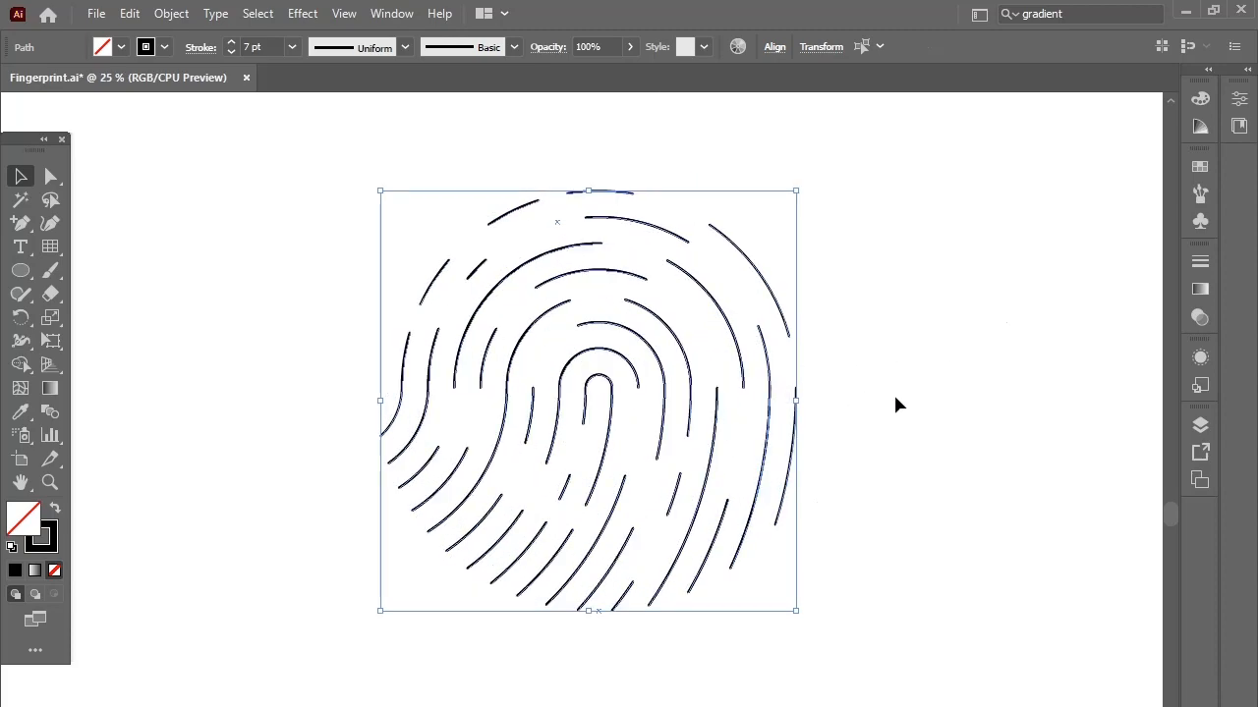
{"action": "left_click", "coordinate": [977, 397]}
- Set the stroke weight of all the fingerprint's ridge lines to 10 pt and deselect them
{"action": "key", "text": "ctrl+a"}
{"action": "left_click", "coordinate": [292, 47]}
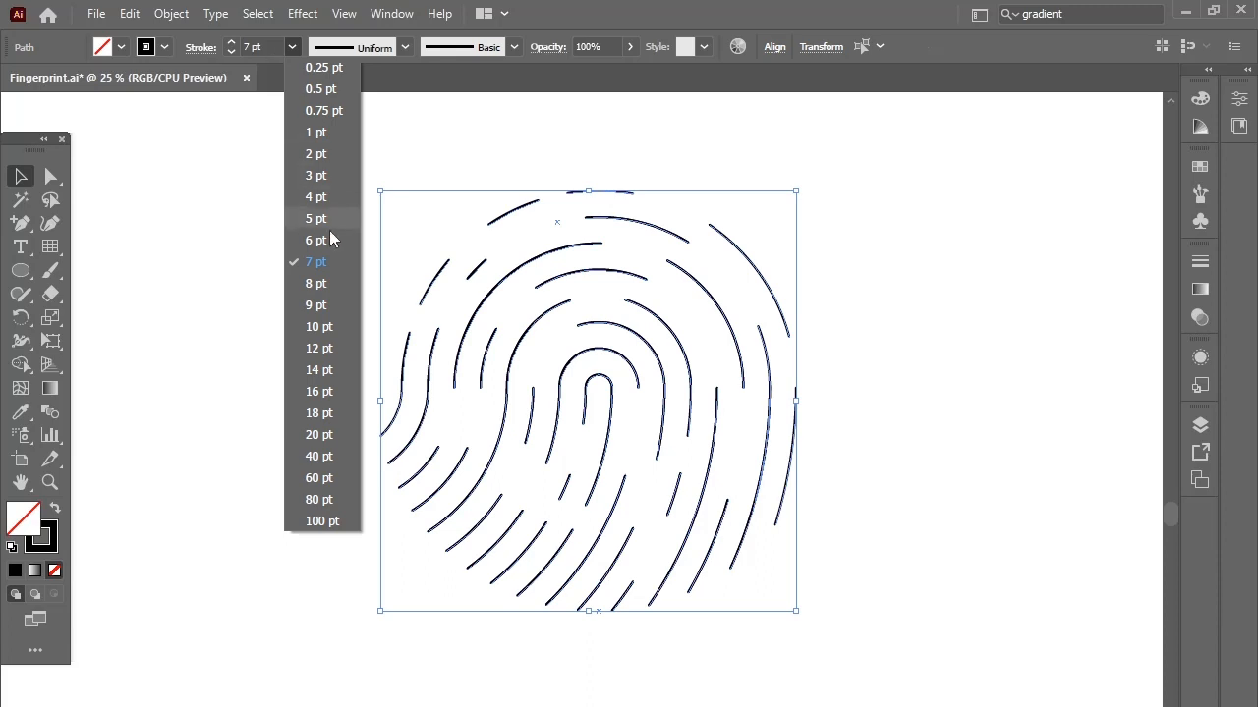
{"action": "left_click", "coordinate": [322, 328]}
{"action": "left_click", "coordinate": [327, 274]}
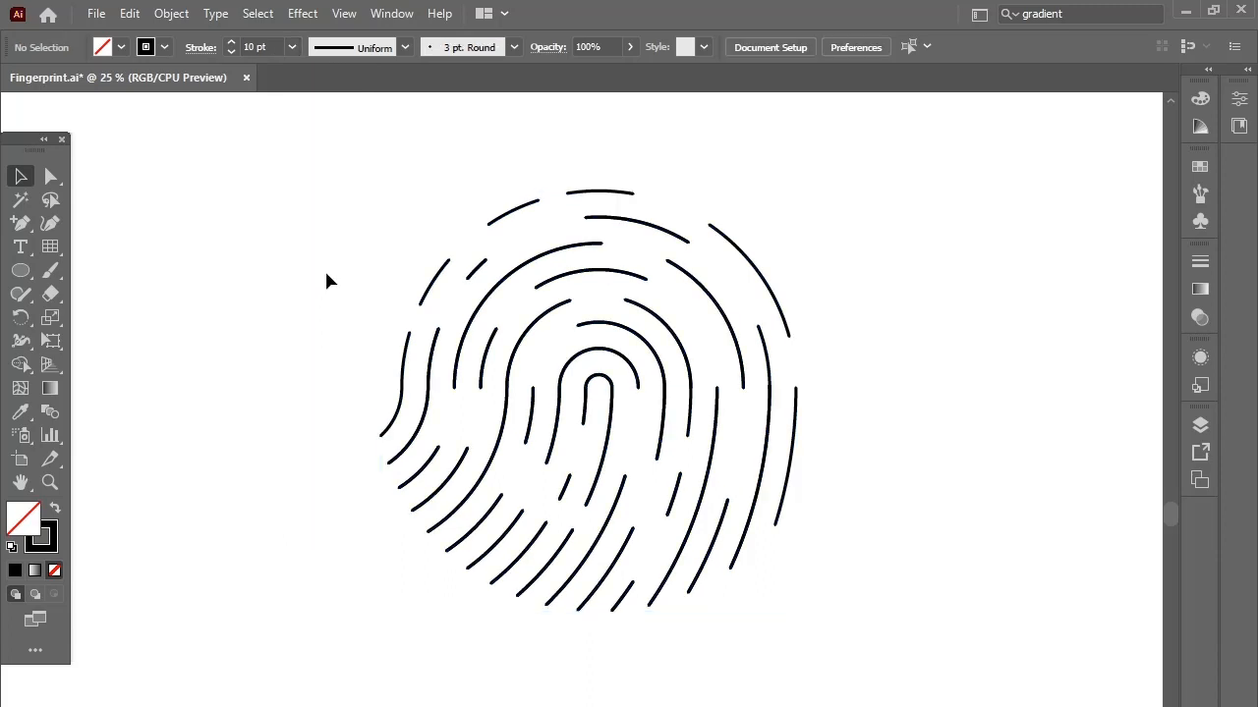
- Set the stroke weight of all the fingerprint's ridge lines to 14 pt and deselect them
{"action": "left_click", "coordinate": [292, 47]}
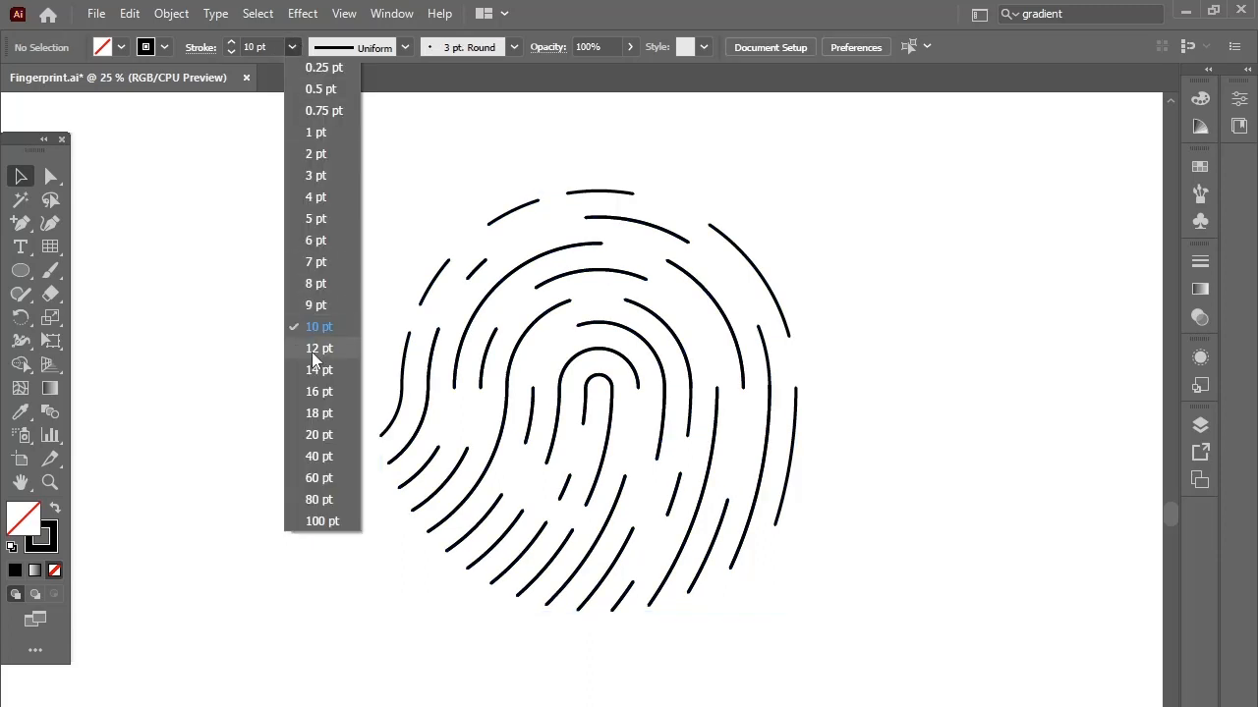
{"action": "key", "text": "Escape"}
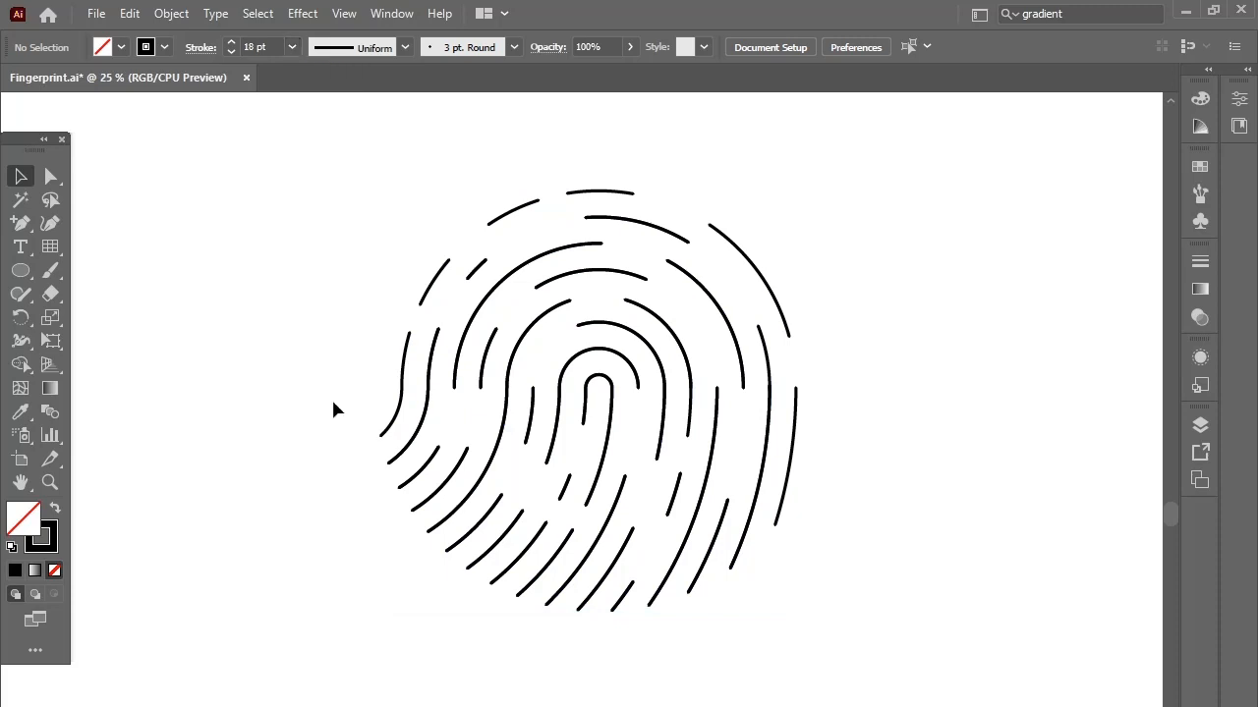
{"action": "left_click", "coordinate": [405, 354]}
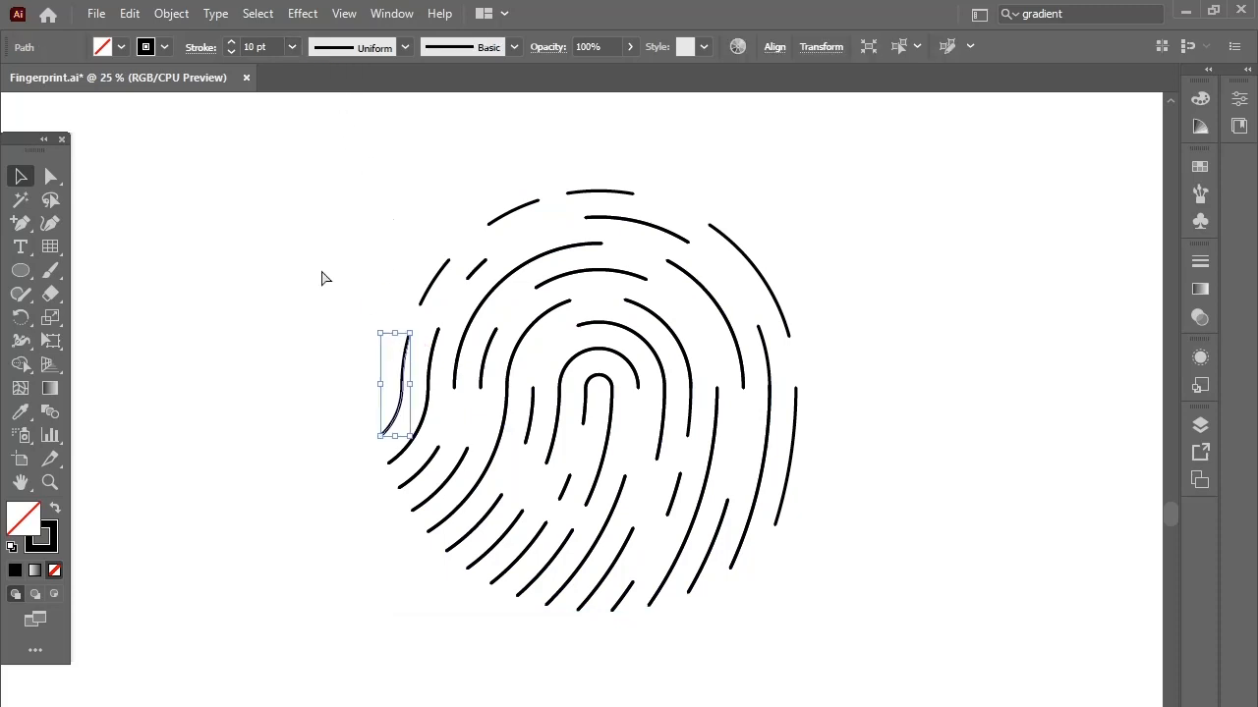
{"action": "key", "text": "ctrl+a"}
{"action": "left_click", "coordinate": [292, 47]}
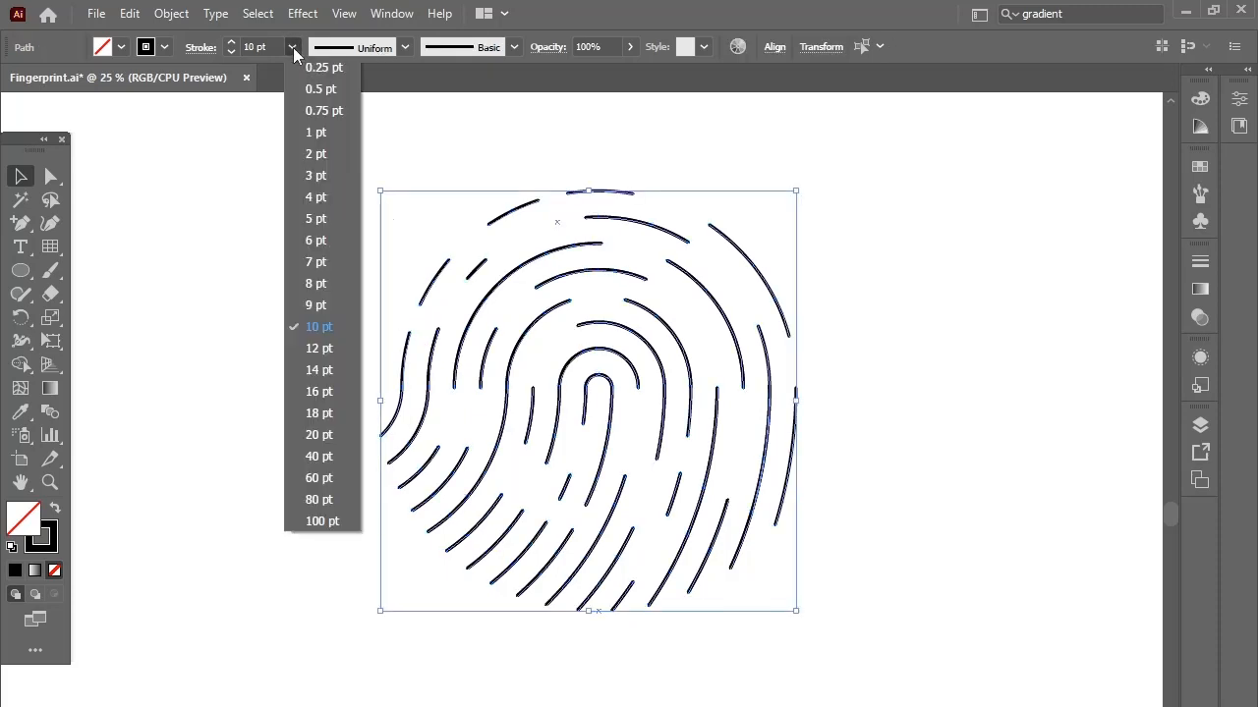
{"action": "left_click", "coordinate": [308, 380]}
{"action": "left_click", "coordinate": [318, 310]}
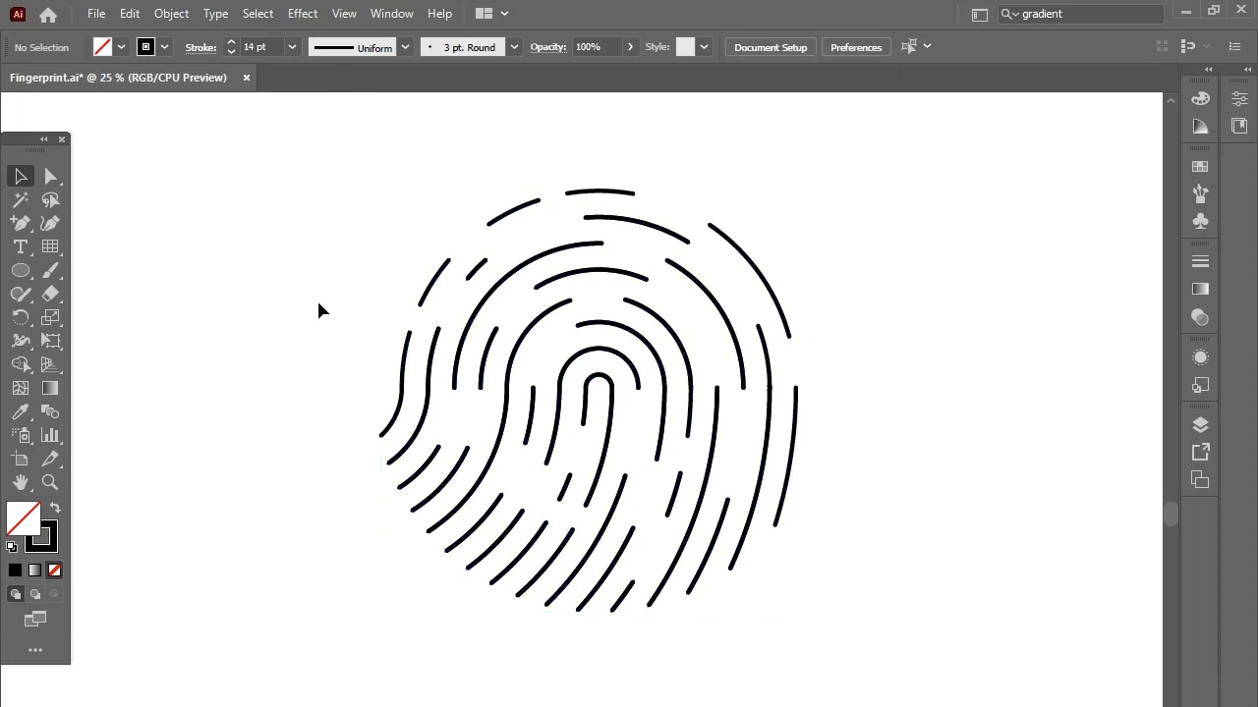
- Set the stroke weight of all the ridge lines to 18 pt, leaving them combined as one group, and deselect
{"action": "key", "text": "ctrl+a"}
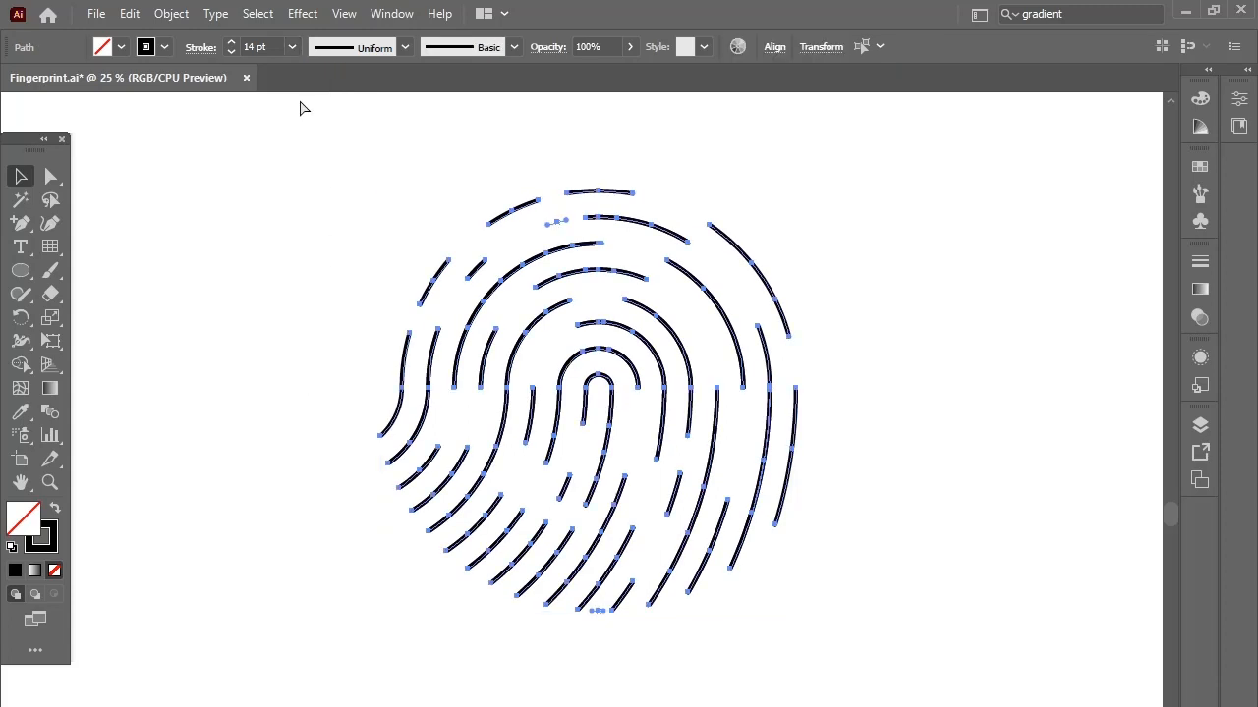
{"action": "left_click", "coordinate": [299, 48]}
{"action": "left_click", "coordinate": [316, 412]}
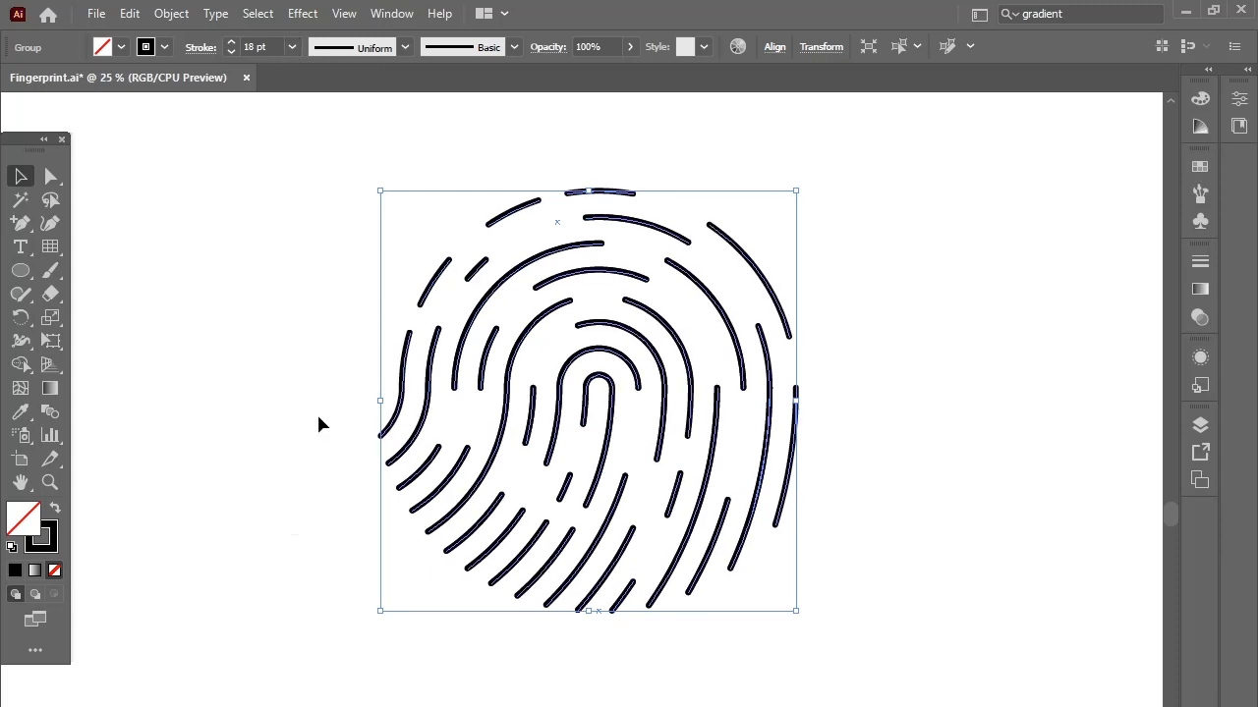
{"action": "left_click", "coordinate": [351, 281]}
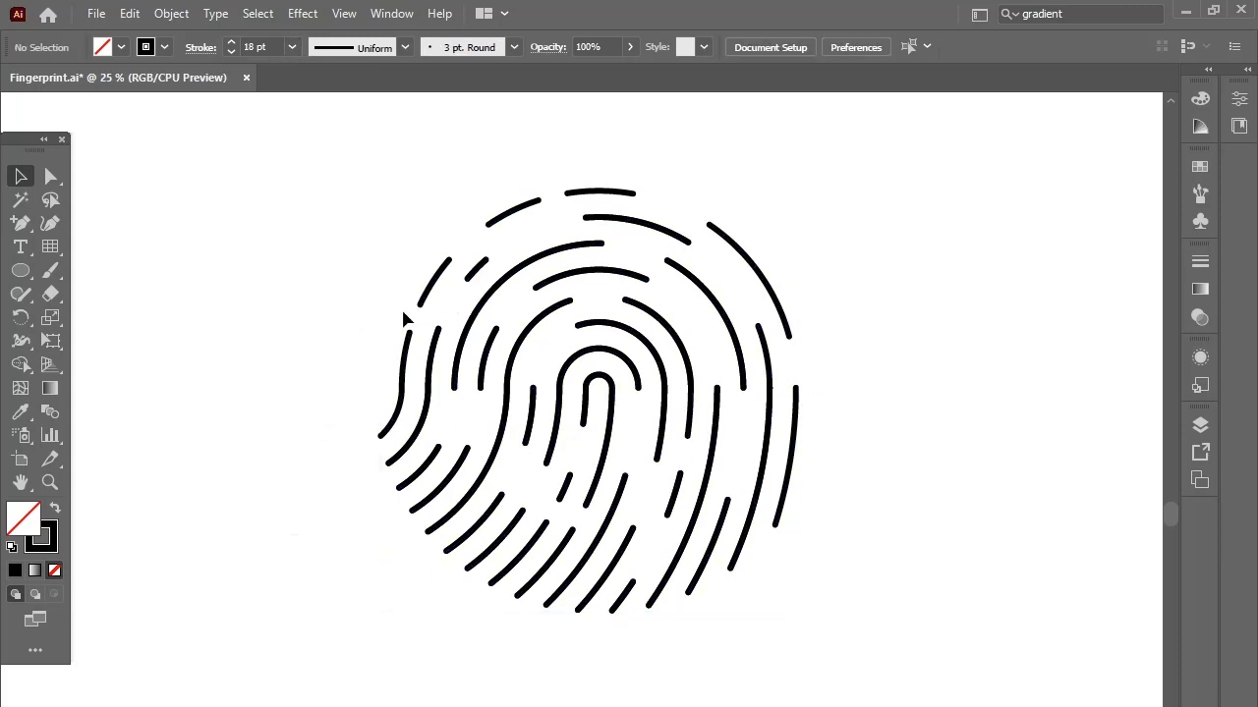
{"action": "left_click", "coordinate": [1200, 289]}
{"action": "left_click", "coordinate": [952, 318]}
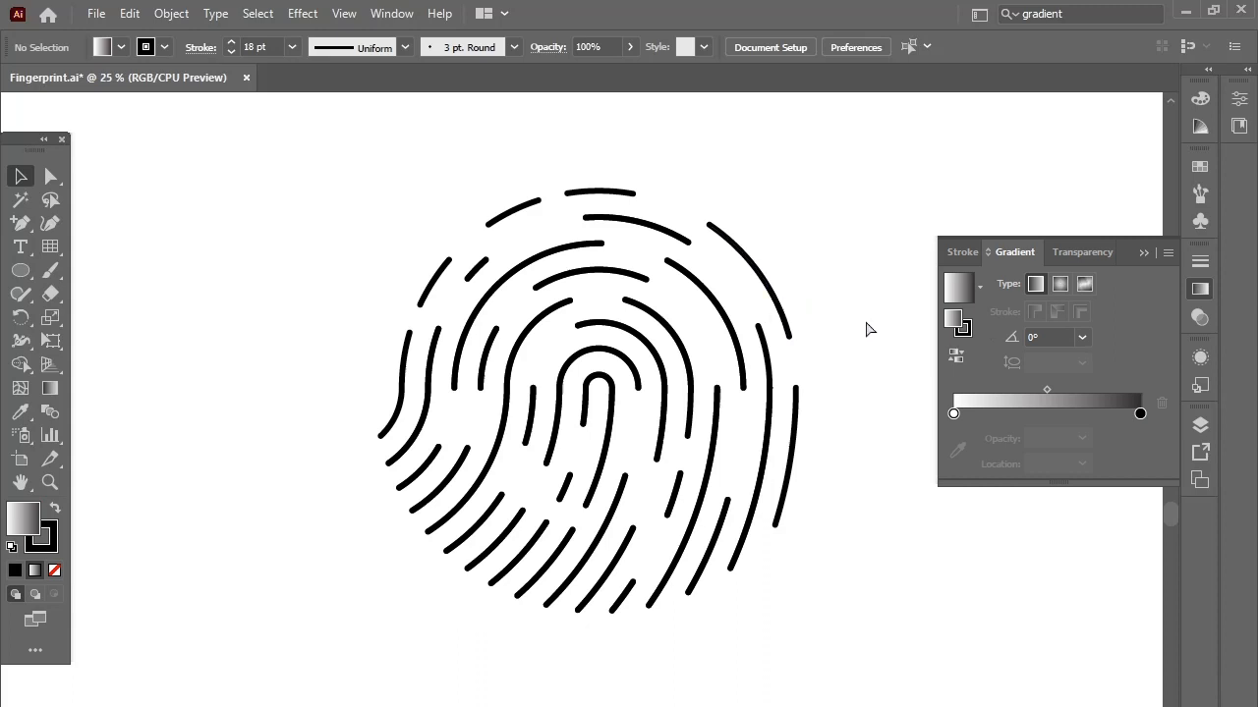
{"action": "key", "text": "slash"}
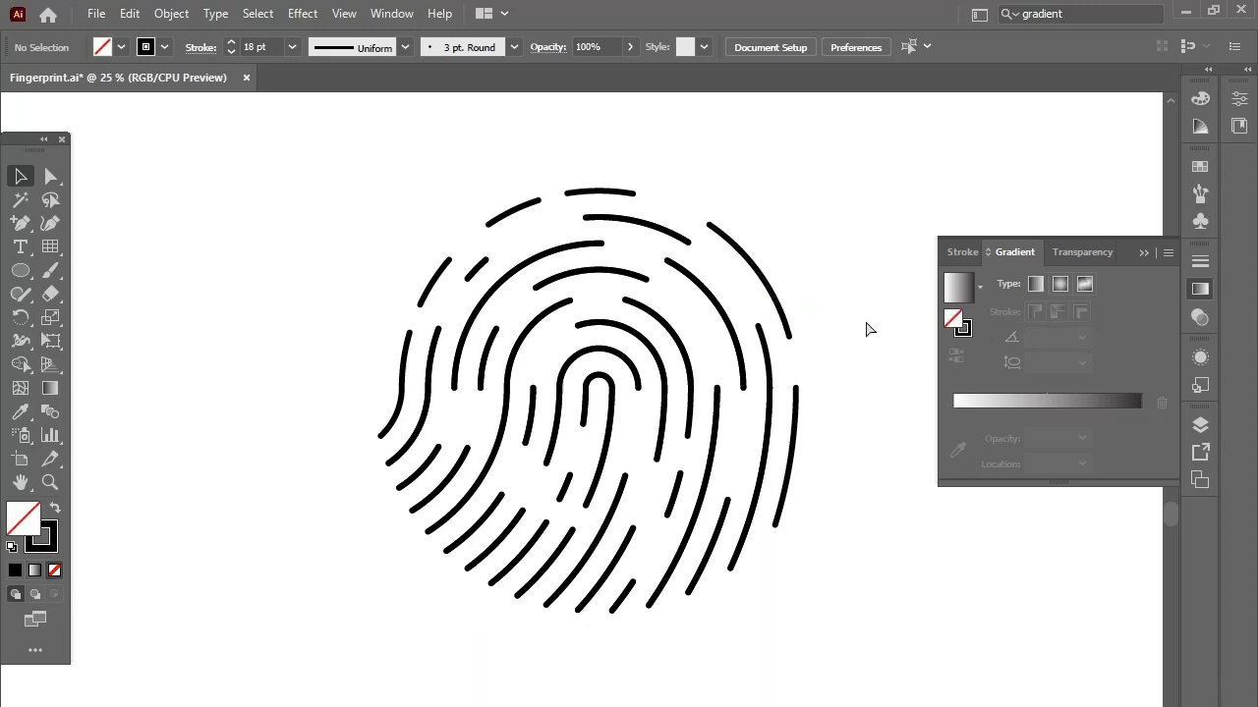
- Apply a linear white-to-black gradient to the strokes of the whole fingerprint group
{"action": "left_click", "coordinate": [54, 539]}
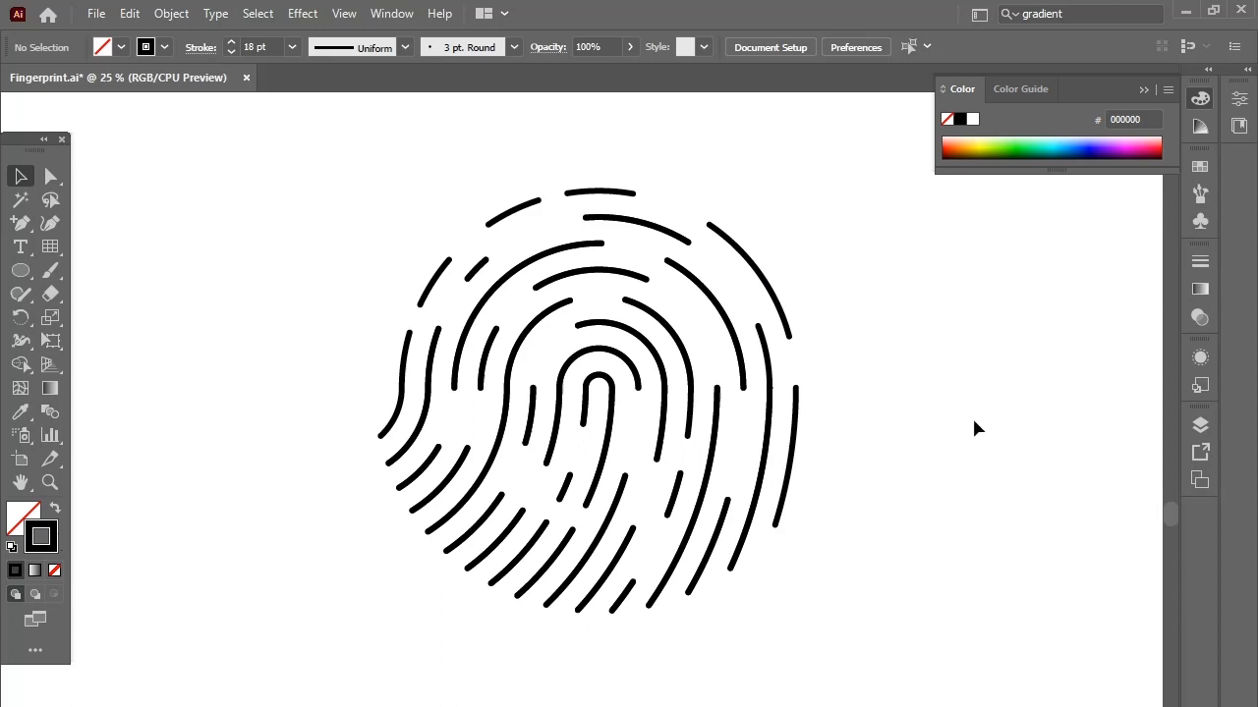
{"action": "left_click", "coordinate": [1199, 289]}
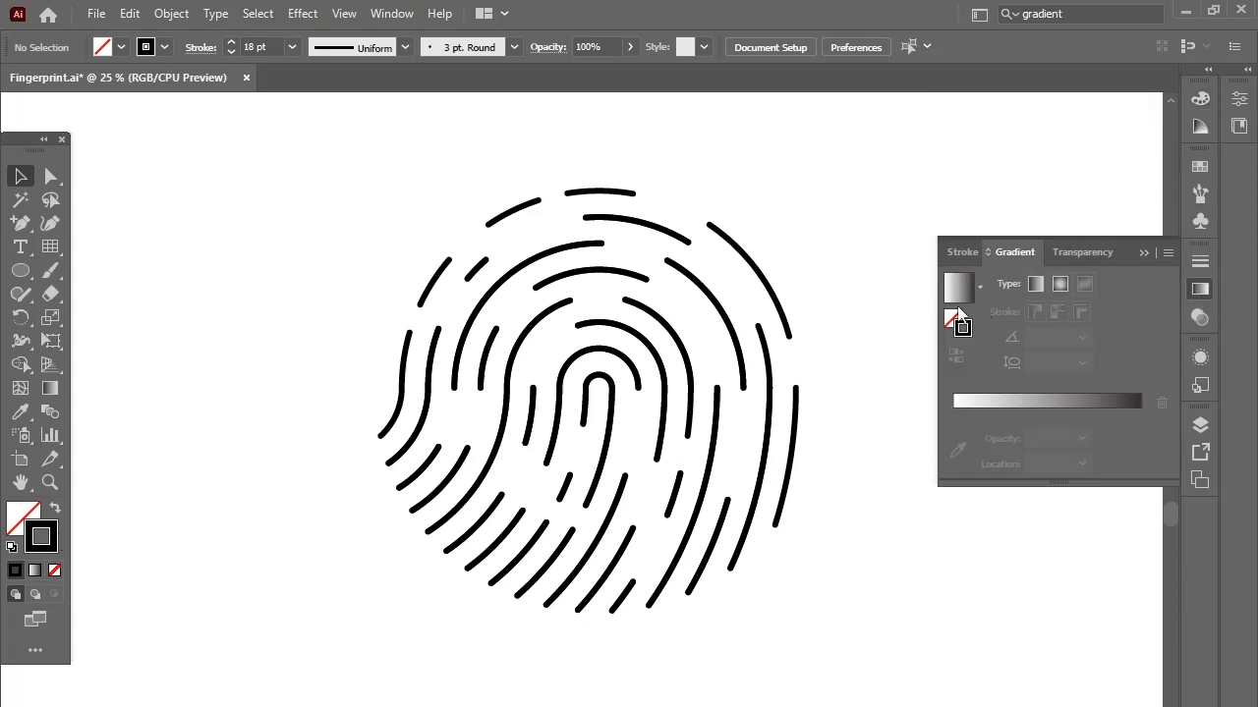
{"action": "left_click", "coordinate": [958, 289]}
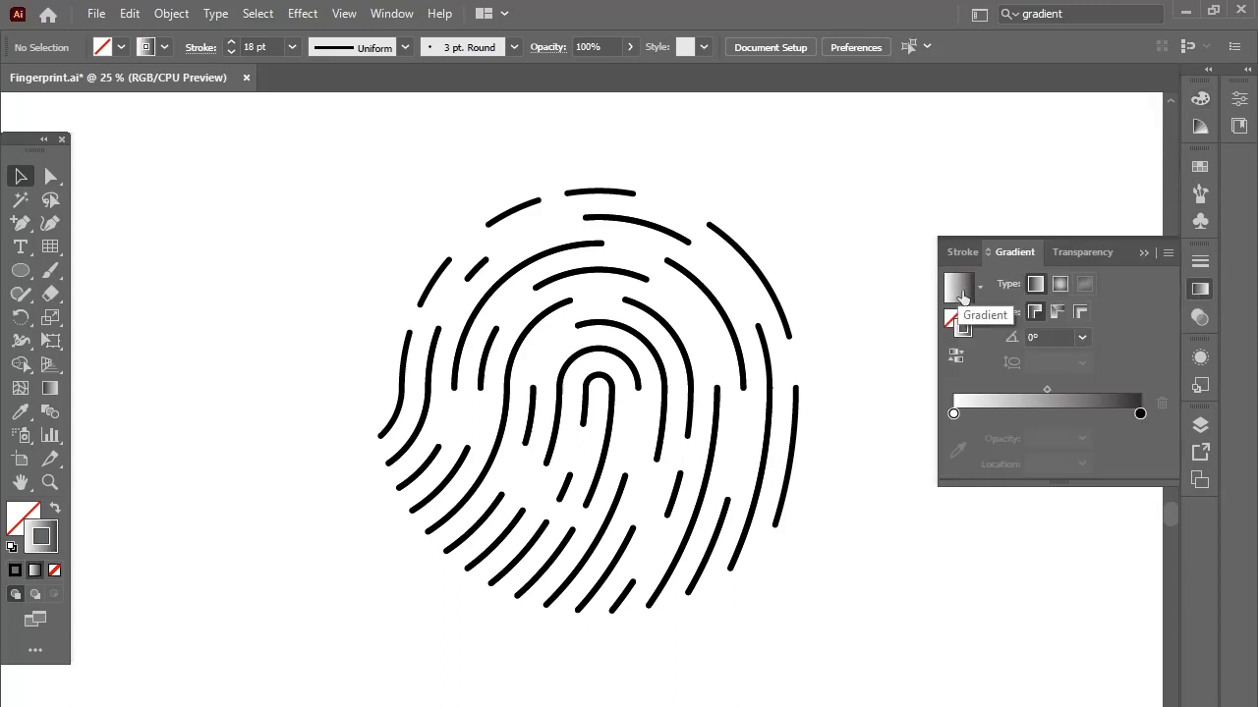
{"action": "left_click", "coordinate": [789, 324]}
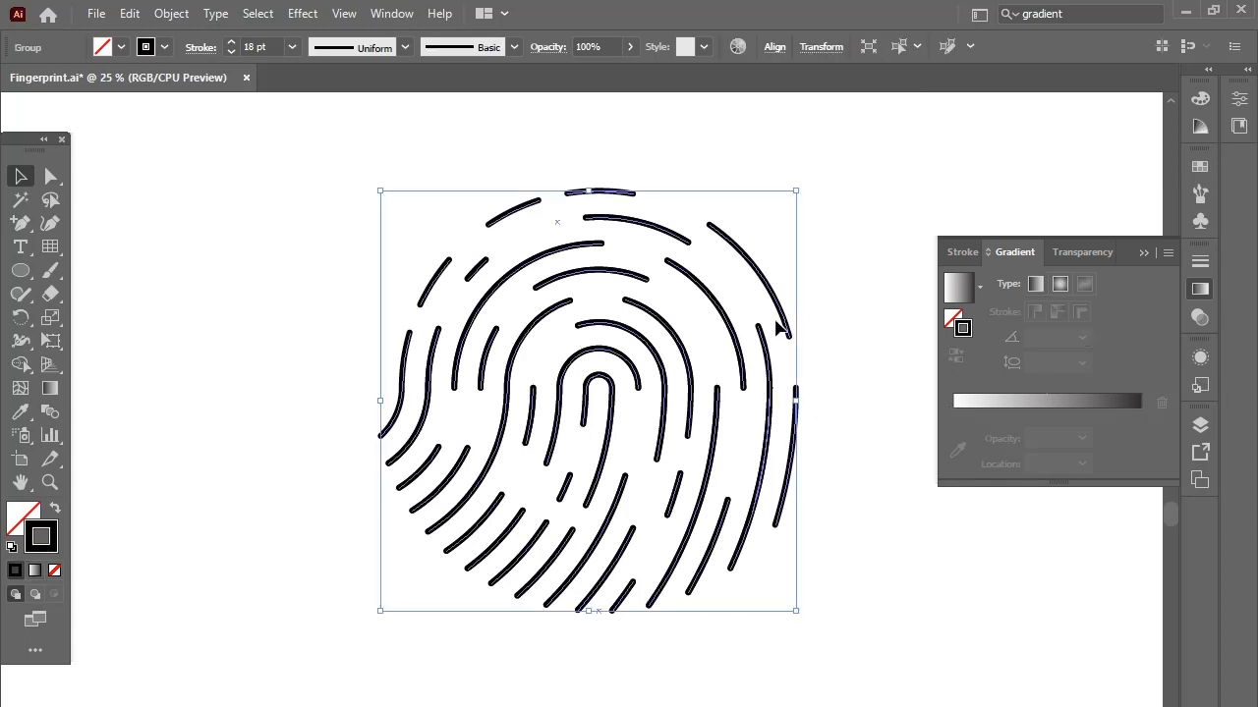
{"action": "left_click", "coordinate": [979, 286]}
{"action": "left_click", "coordinate": [910, 325]}
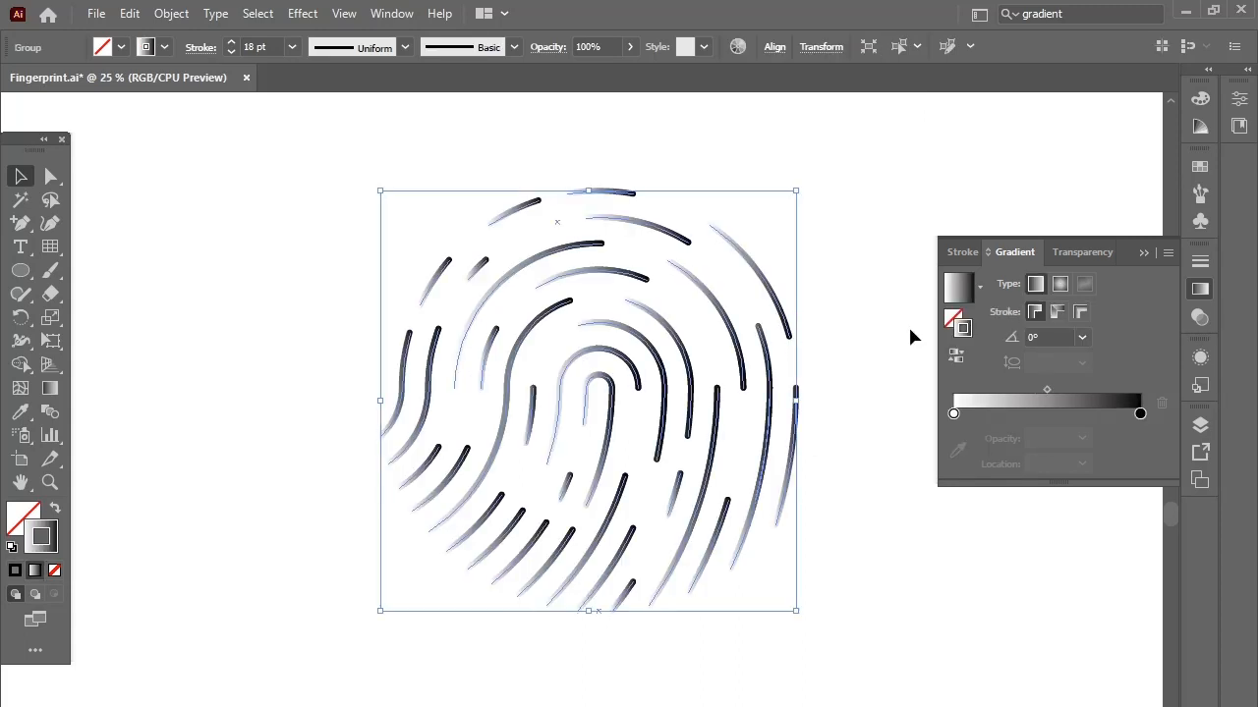
- Change the white starting stop of the fingerprint's stroke gradient to the violet swatch
{"action": "left_click", "coordinate": [953, 414]}
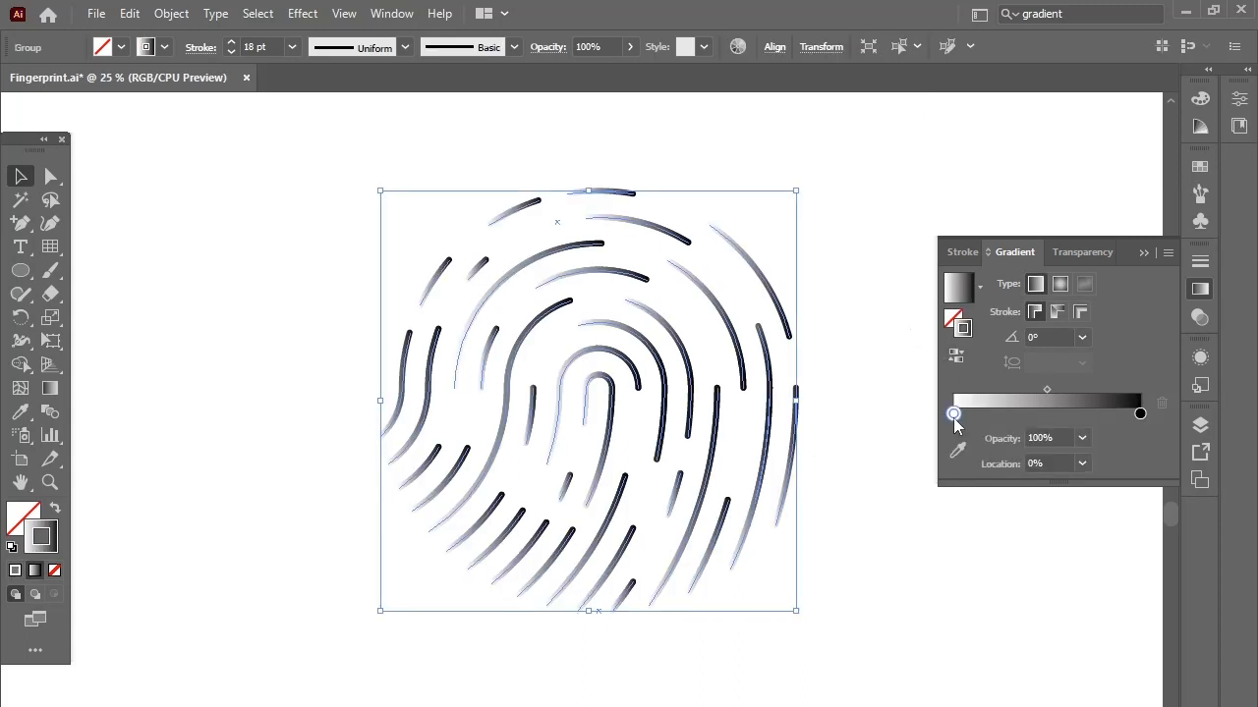
{"action": "double_click", "coordinate": [953, 414]}
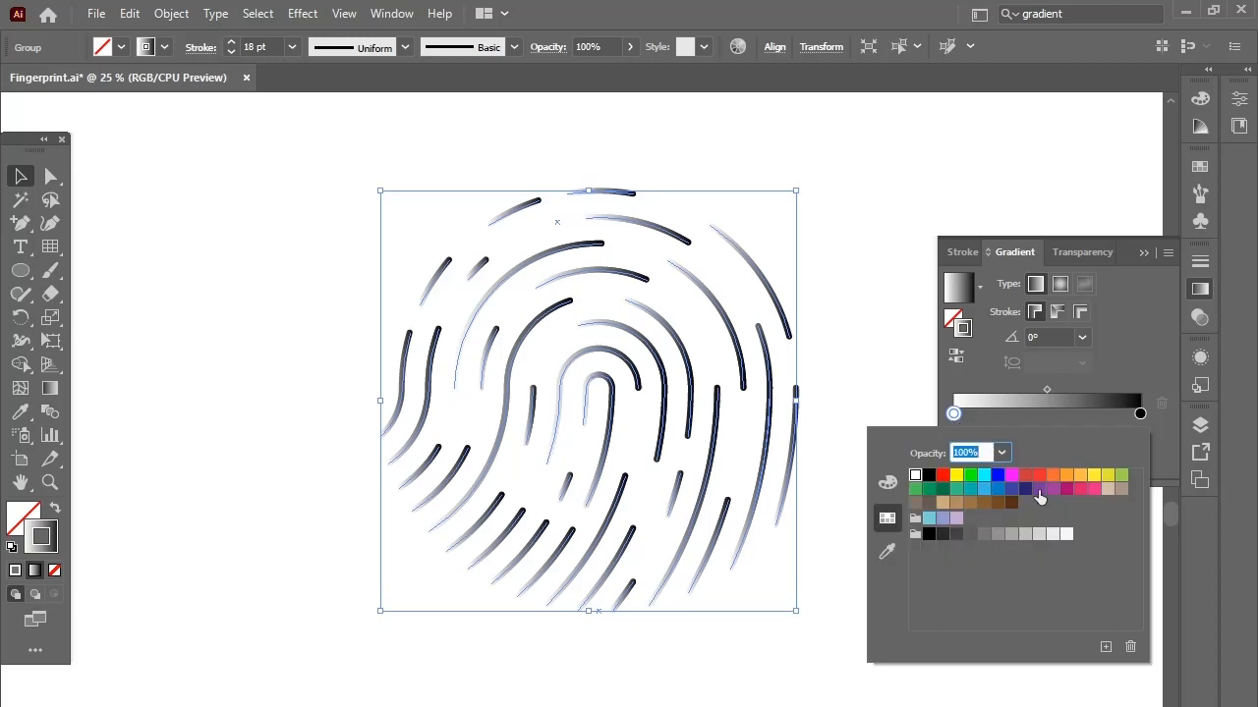
{"action": "left_click", "coordinate": [1038, 489]}
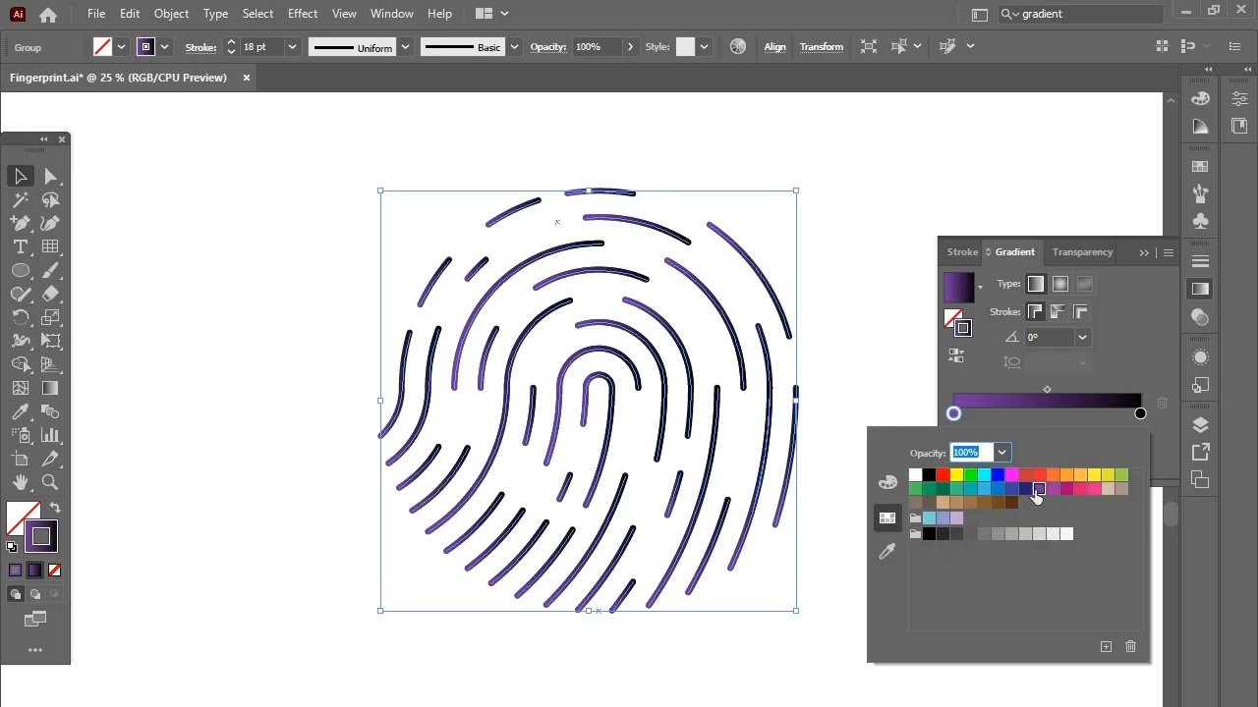
- Change the black end stop of the stroke gradient to the magenta-purple swatch R=147 G=39 B=143 and deselect the fingerprint
{"action": "double_click", "coordinate": [1139, 414]}
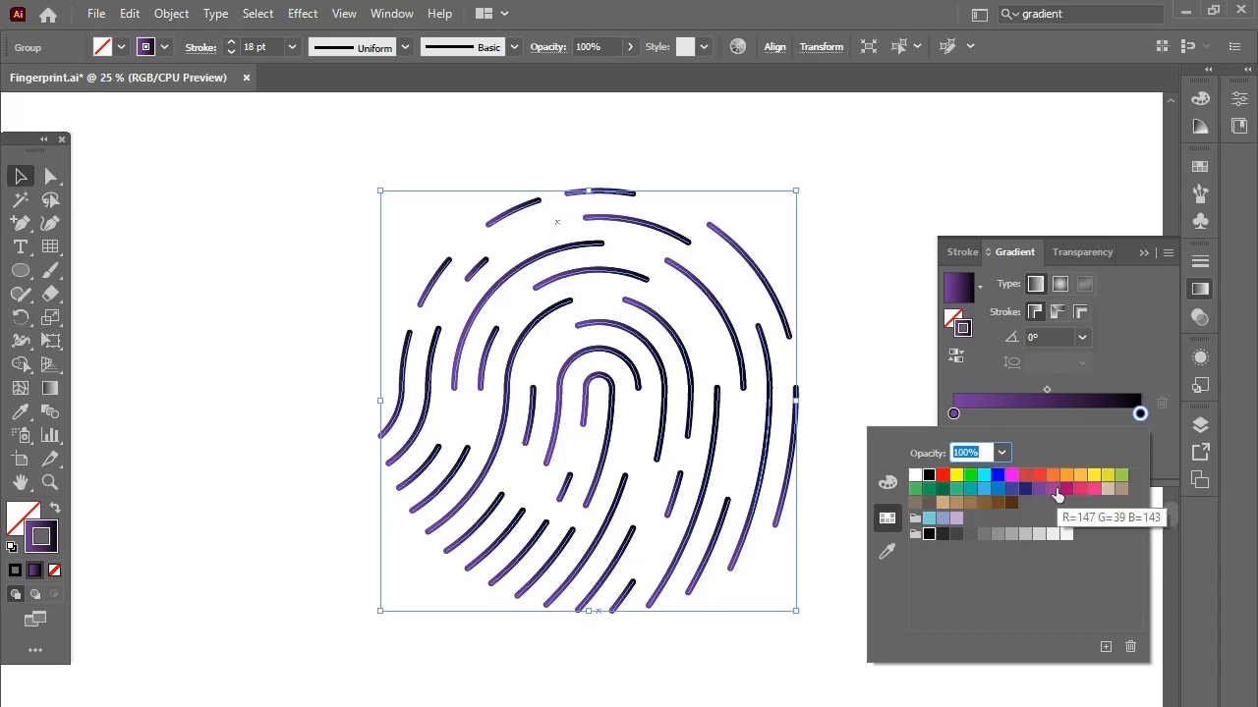
{"action": "left_click", "coordinate": [1054, 490]}
{"action": "left_click", "coordinate": [1141, 356]}
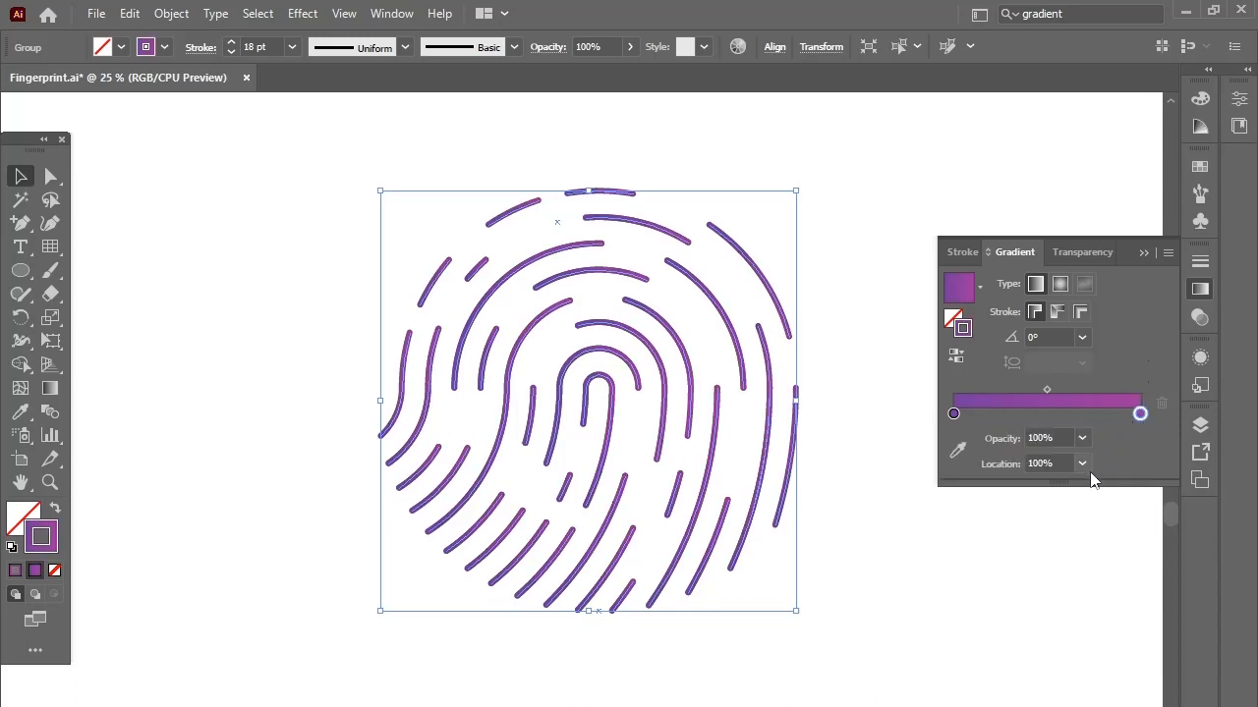
{"action": "left_click", "coordinate": [1142, 253]}
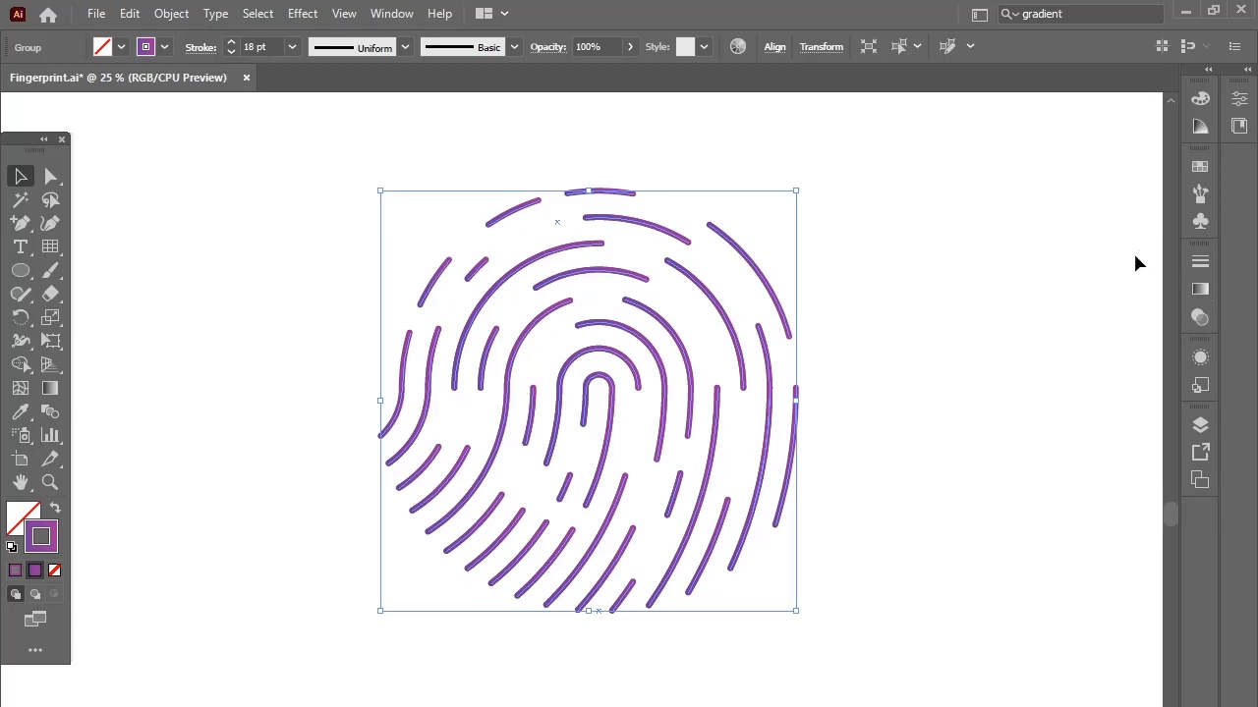
{"action": "left_click", "coordinate": [140, 204]}
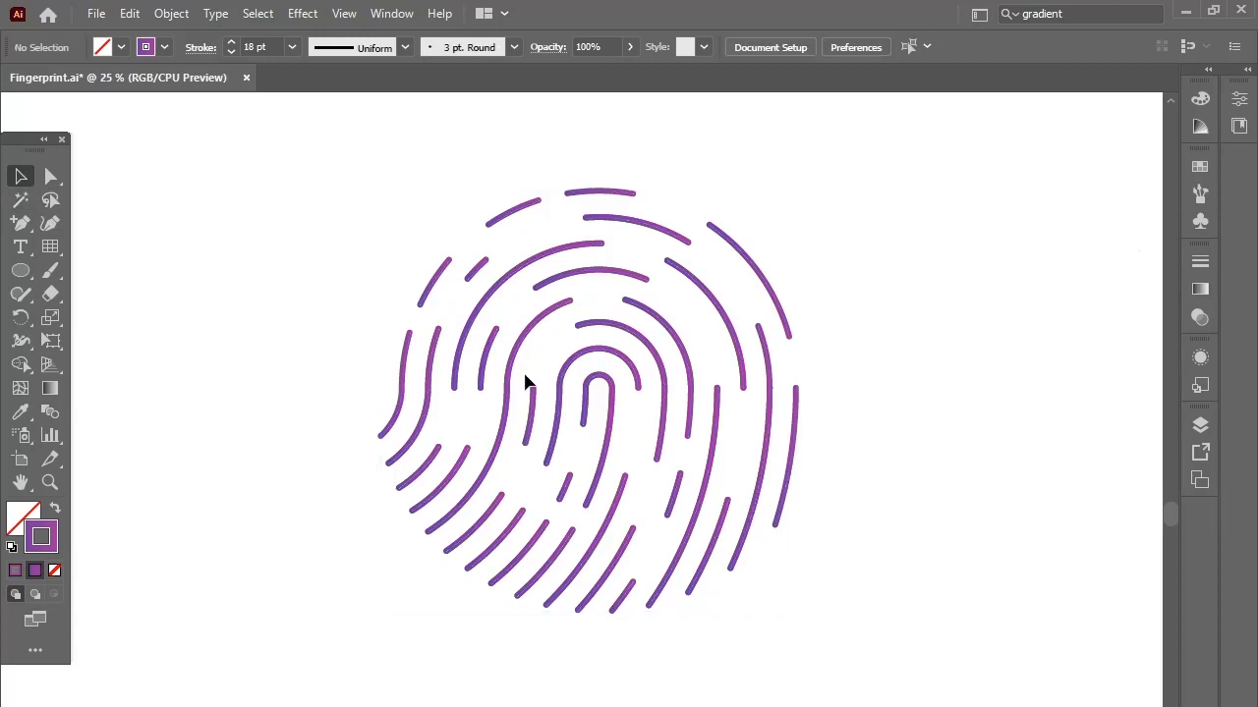
- Set the stroke weight of the fingerprint group to 20 pt and deselect it
{"action": "left_click", "coordinate": [763, 275]}
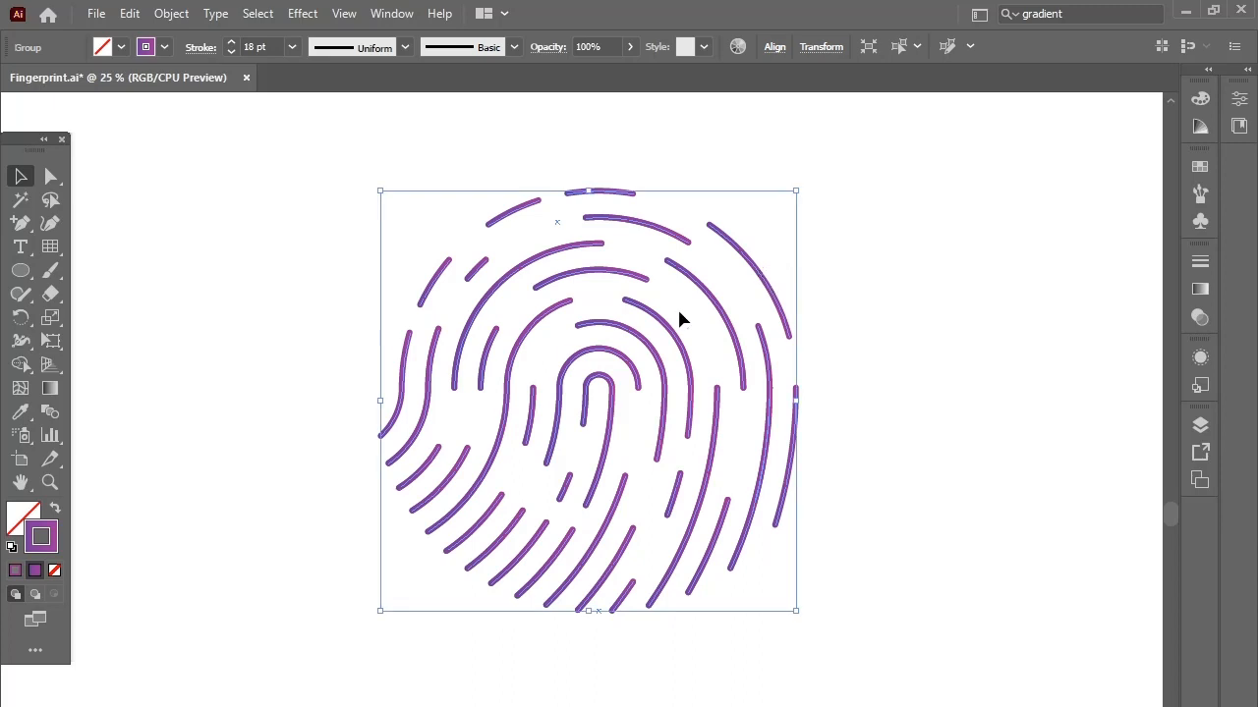
{"action": "left_click", "coordinate": [233, 52]}
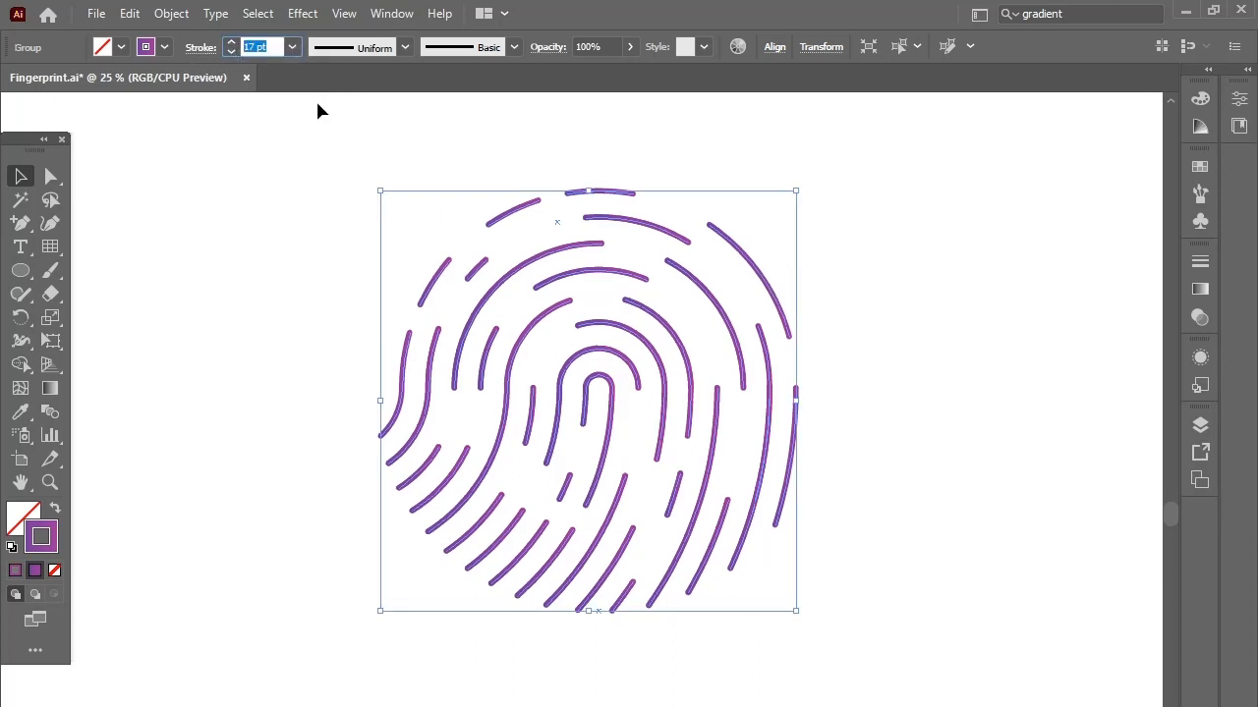
{"action": "key", "text": "shift+Up"}
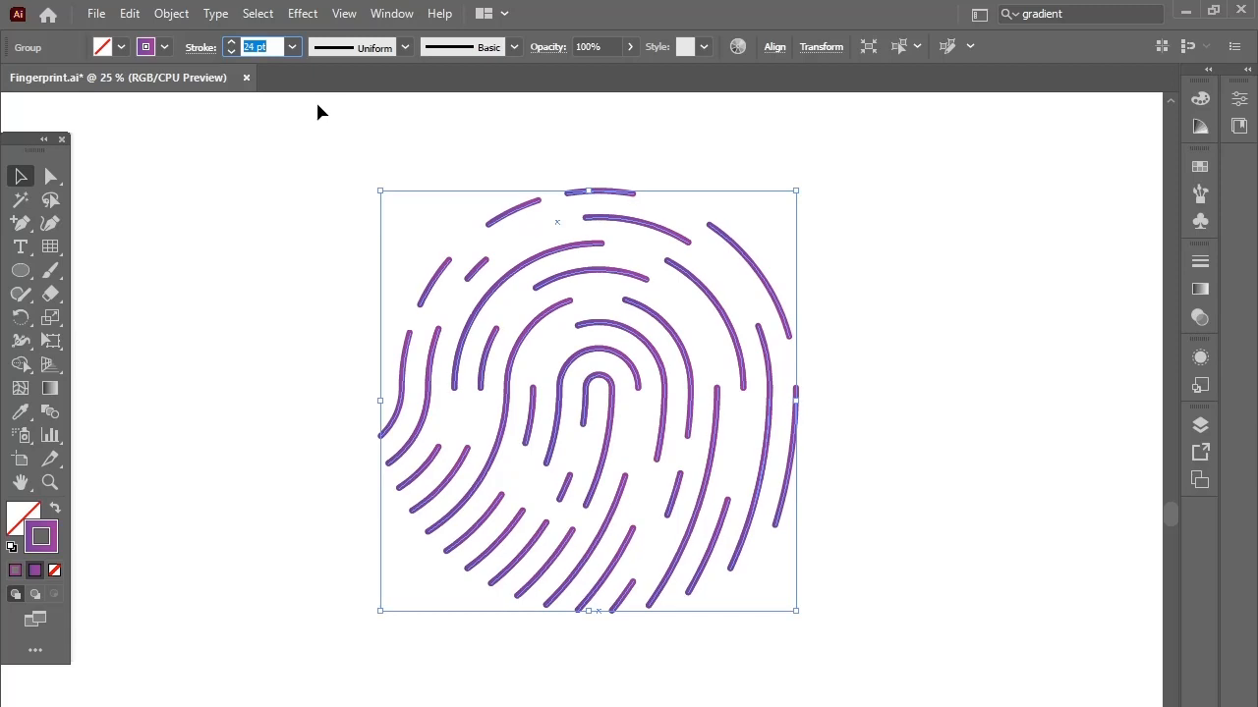
{"action": "key", "text": "Down"}
{"action": "key", "text": "Down"}
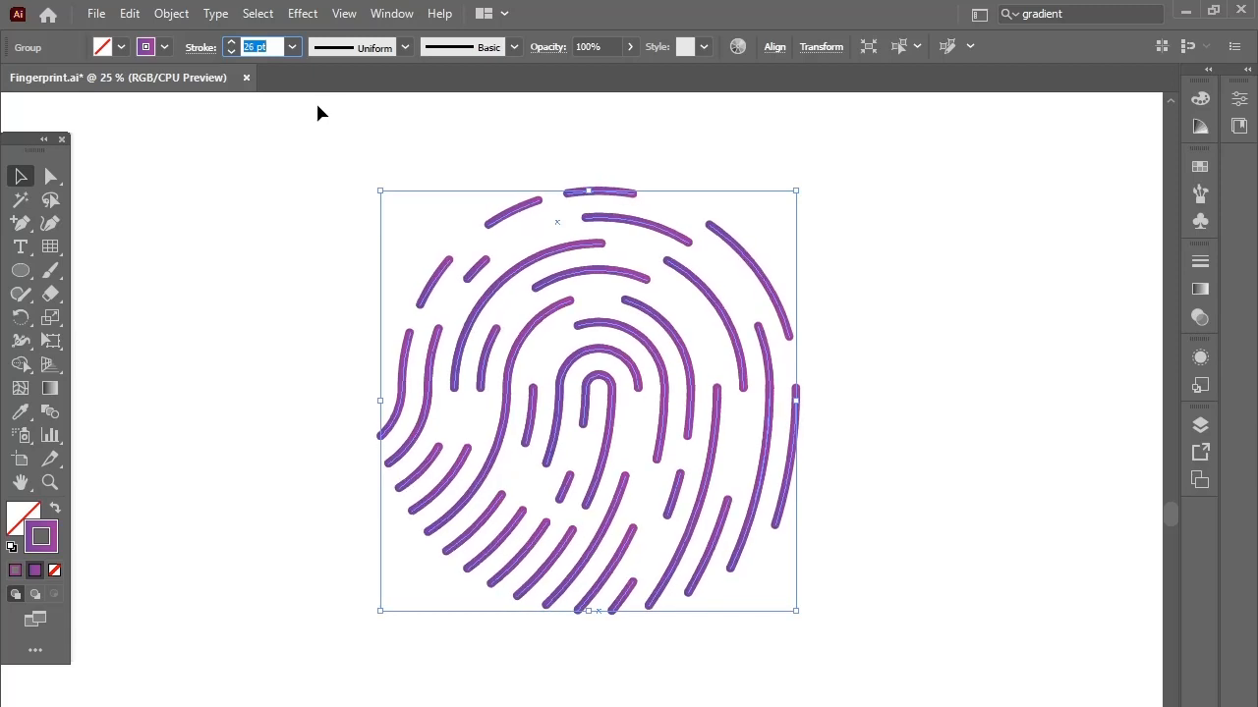
{"action": "key", "text": "Down"}
{"action": "key", "text": "Down"}
{"action": "key", "text": "Down"}
{"action": "key", "text": "Down"}
{"action": "key", "text": "Down"}
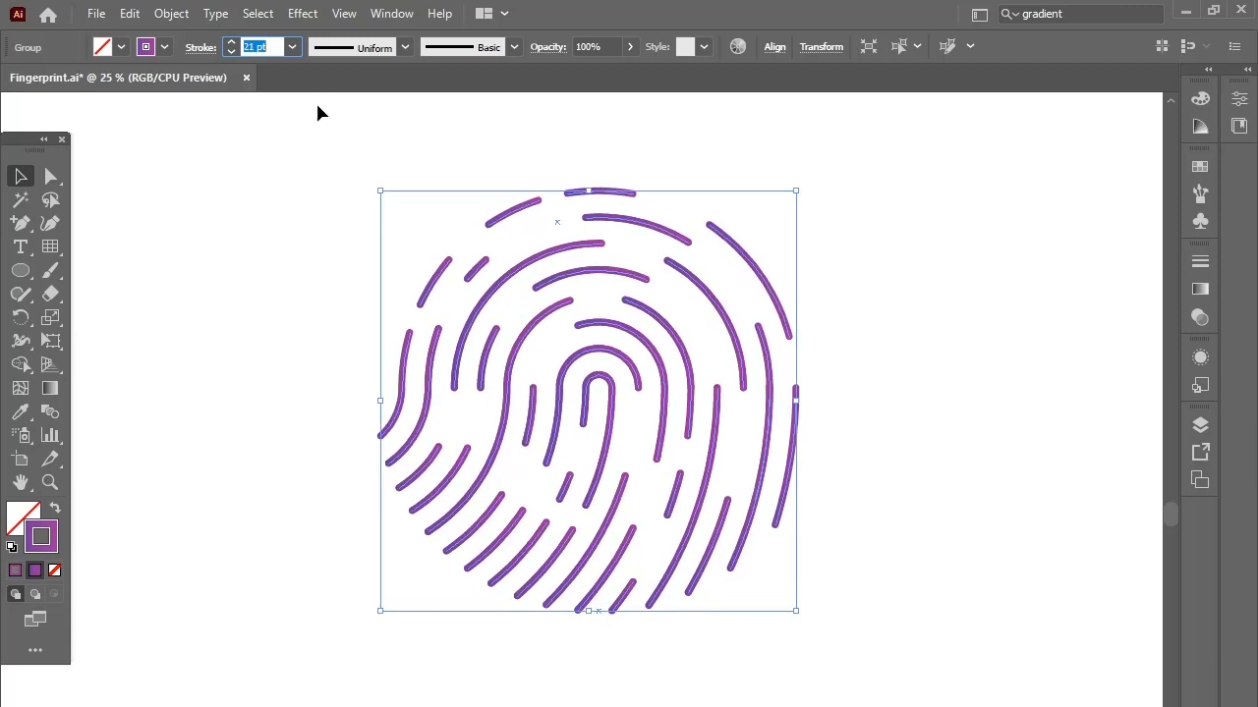
{"action": "key", "text": "Down"}
{"action": "left_click", "coordinate": [256, 210]}
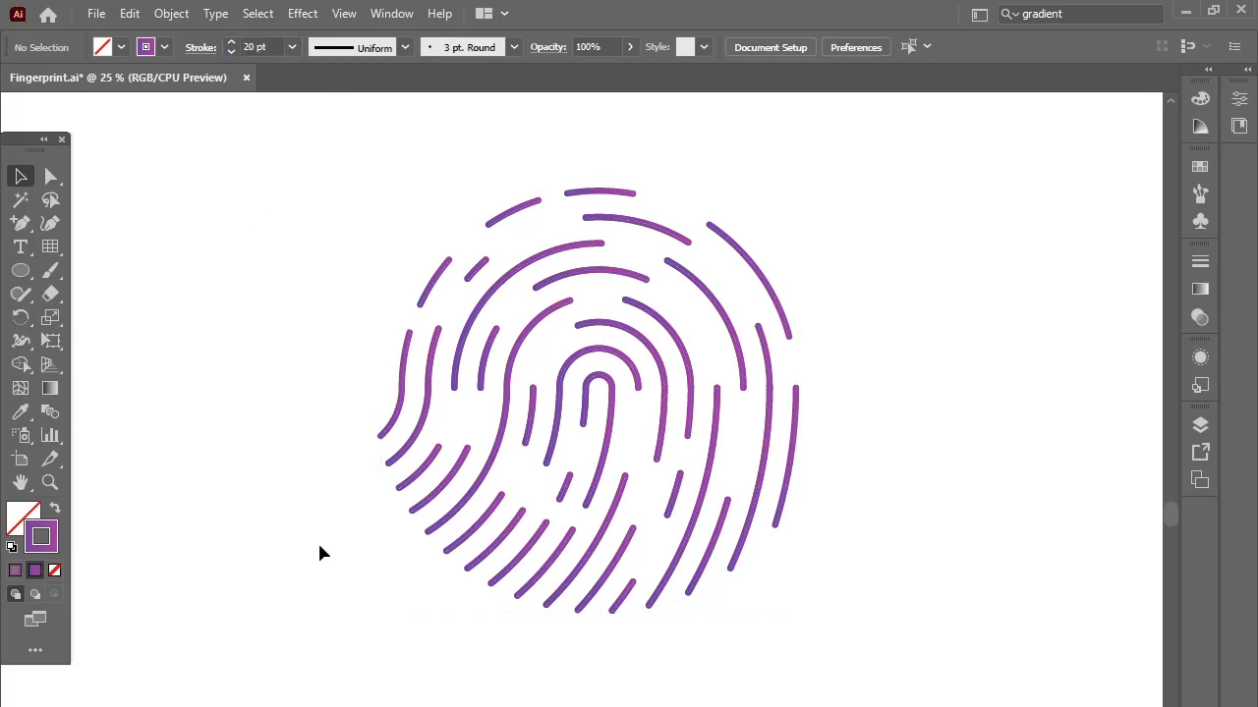